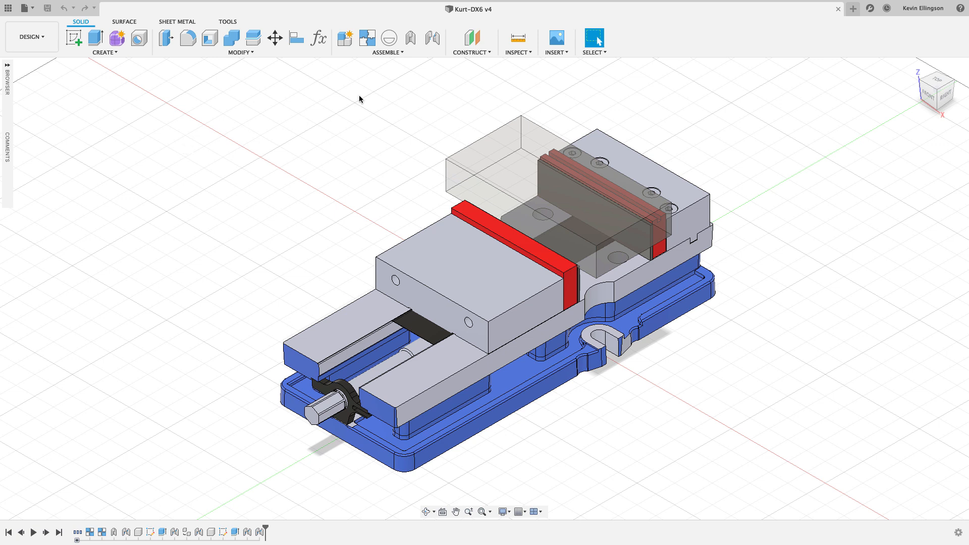
- Set the StockWidth user parameter to 10 in
left_click(322, 38)
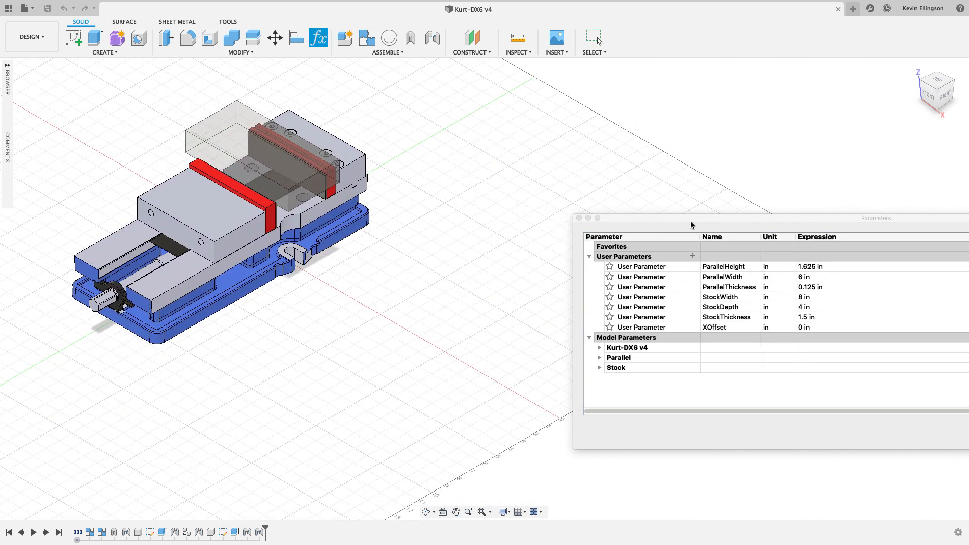
left_click_drag(692, 219, 516, 115)
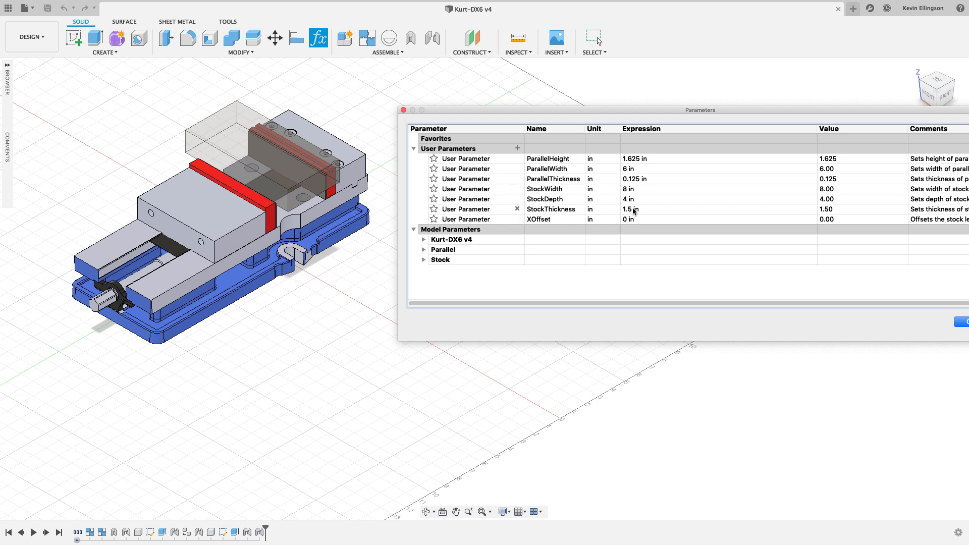
left_click(635, 189)
type("10")
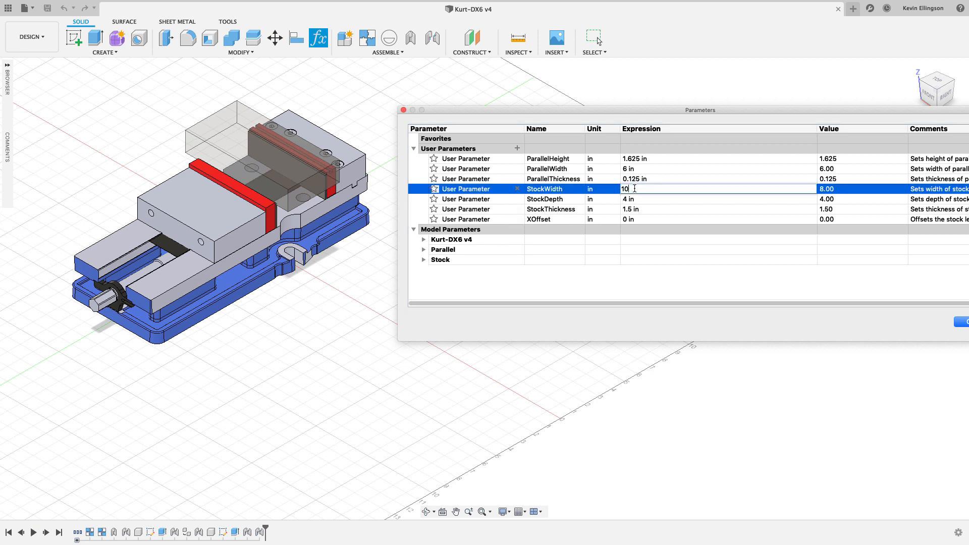
key("Return")
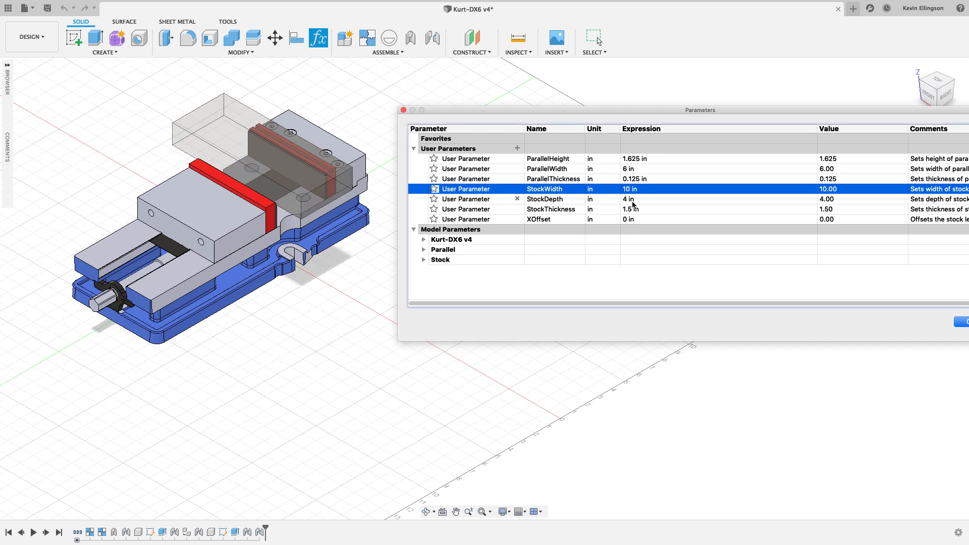
- Set the StockDepth user parameter to 5 in and StockThickness to 3 in
left_click(632, 200)
type("5")
key("Return")
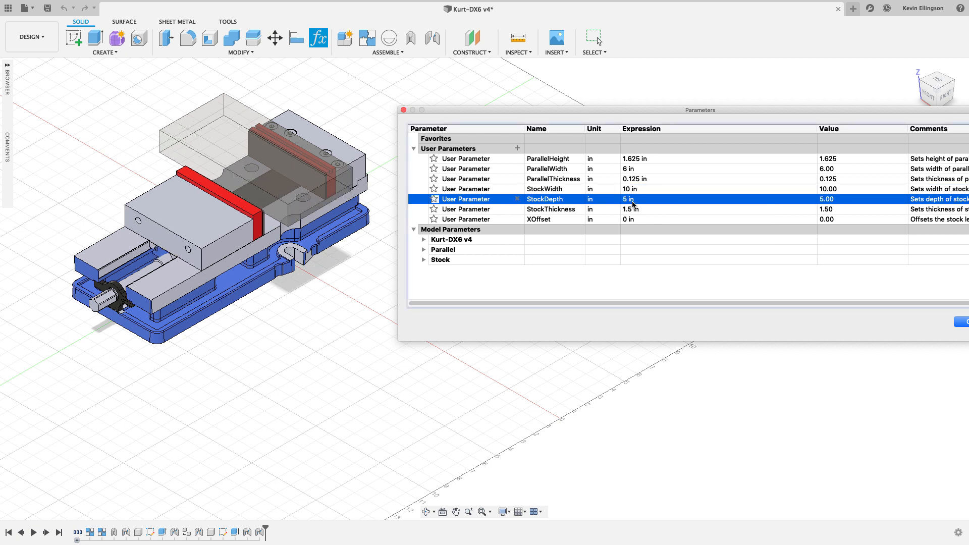
left_click(634, 210)
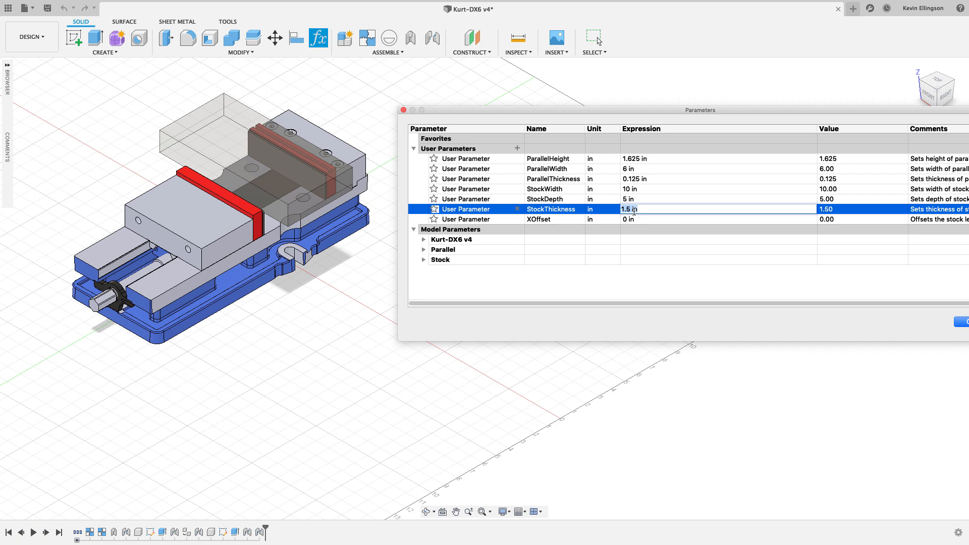
type("3")
key("Return")
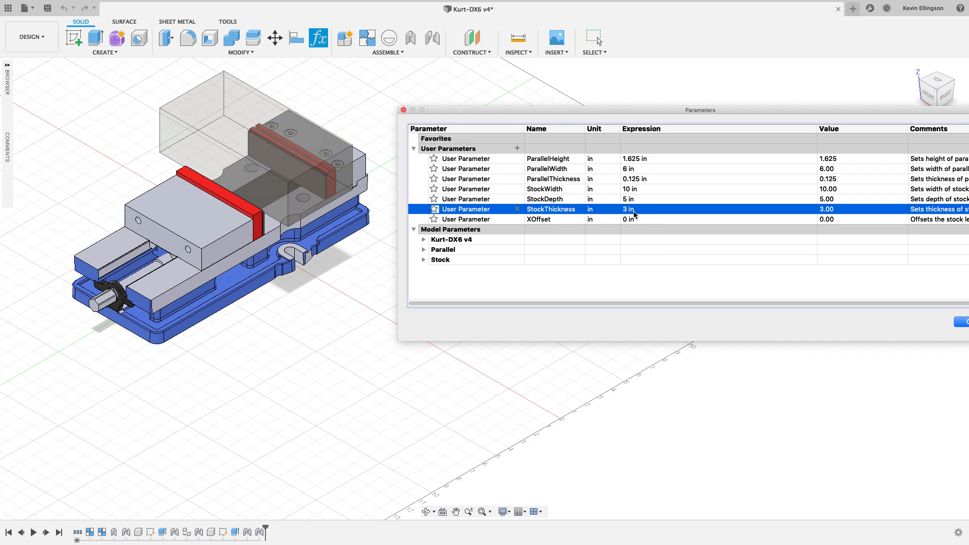
- Test the XOffset user parameter with 2 in and -2 in, and return it to 0 in
left_click(639, 219)
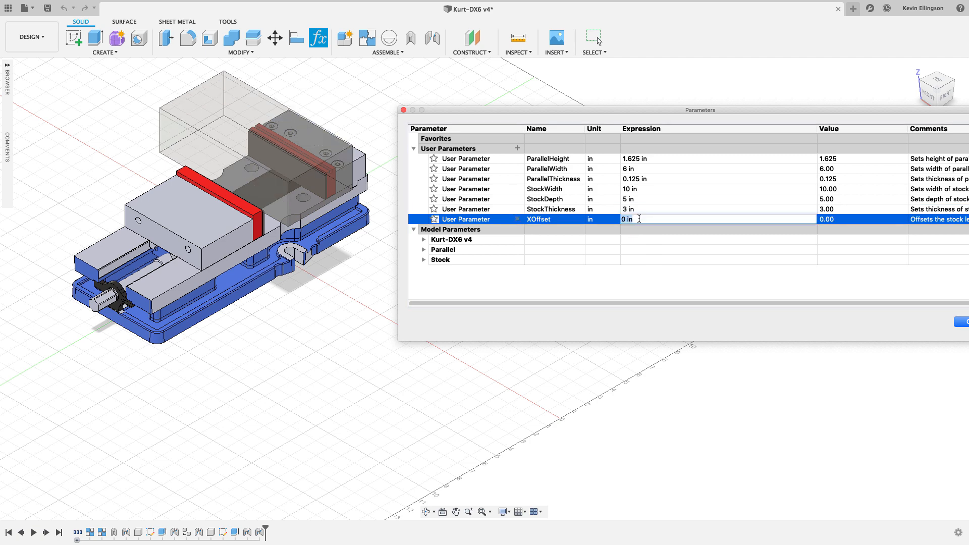
type("2")
key("Return")
left_click(639, 219)
type("-2")
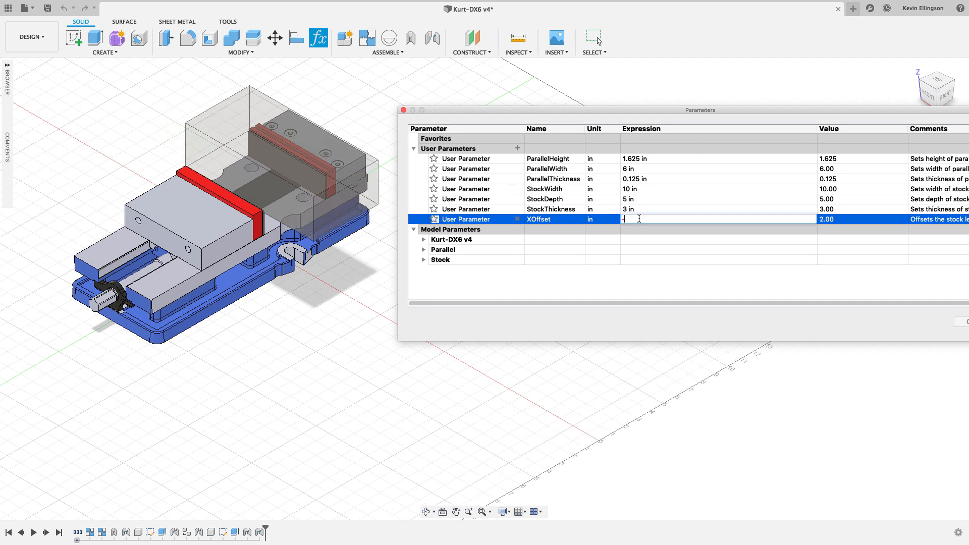
key("Return")
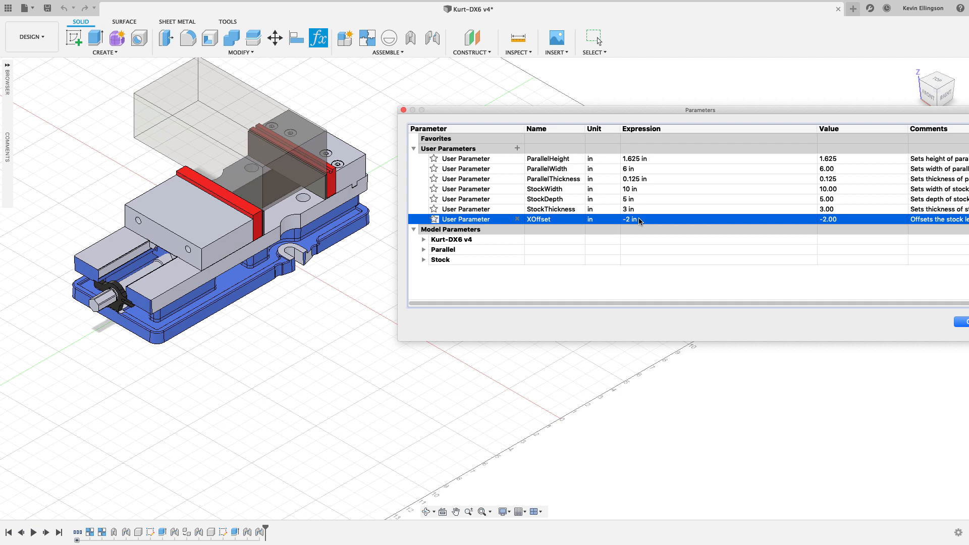
left_click(639, 219)
type("0")
key("Return")
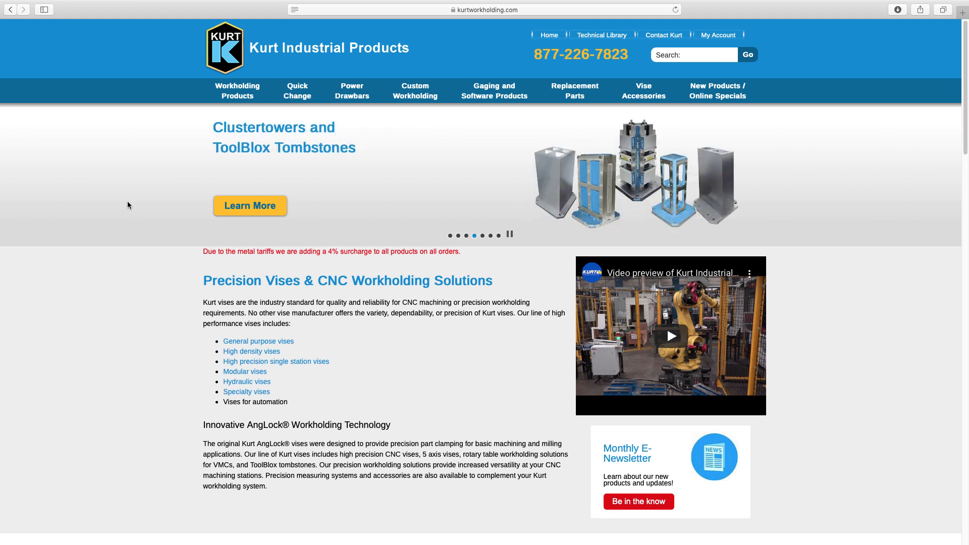
- On the Kurt workholding website, find the AngLock D-Series manual vises and open the Kurt DX6 CrossOver Vise product page
mouse_move(232, 96)
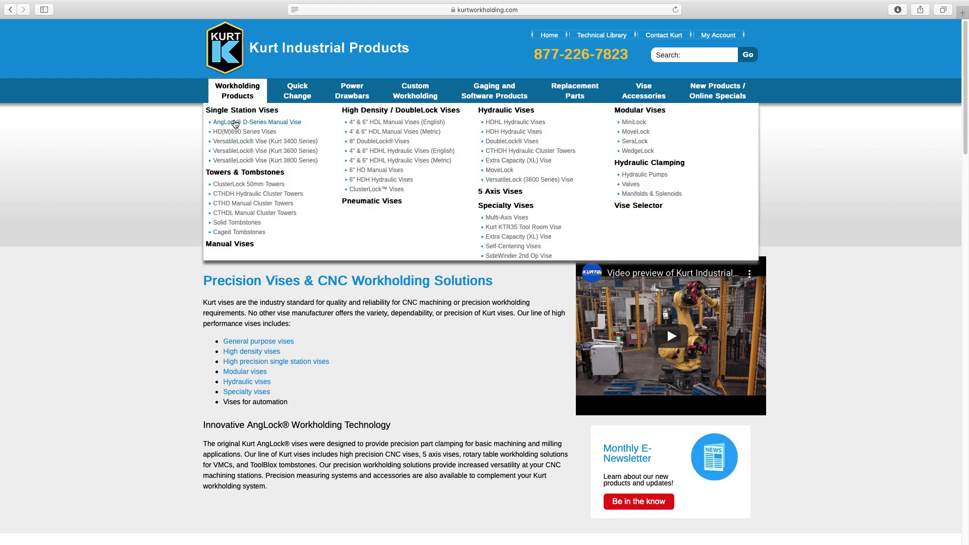
left_click(281, 123)
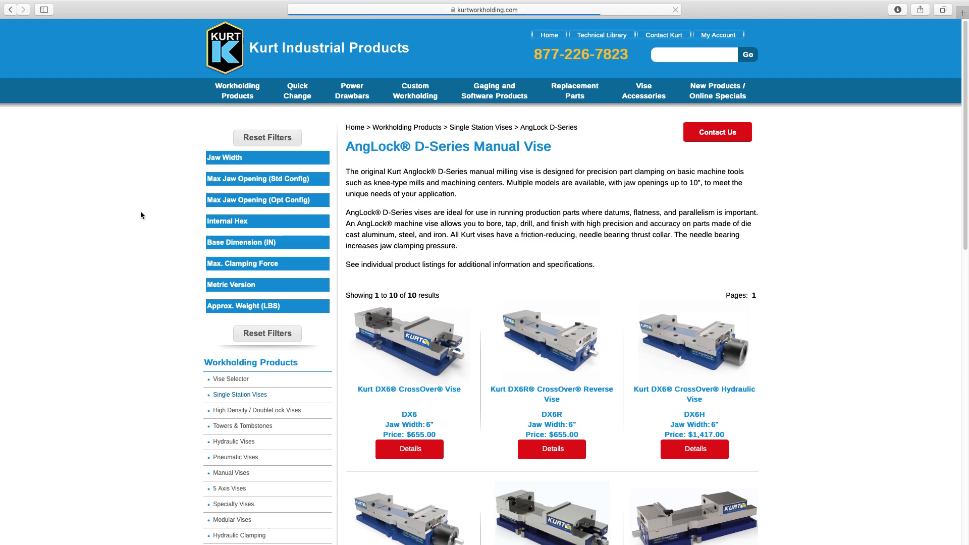
scroll(165, 219, "down", 1)
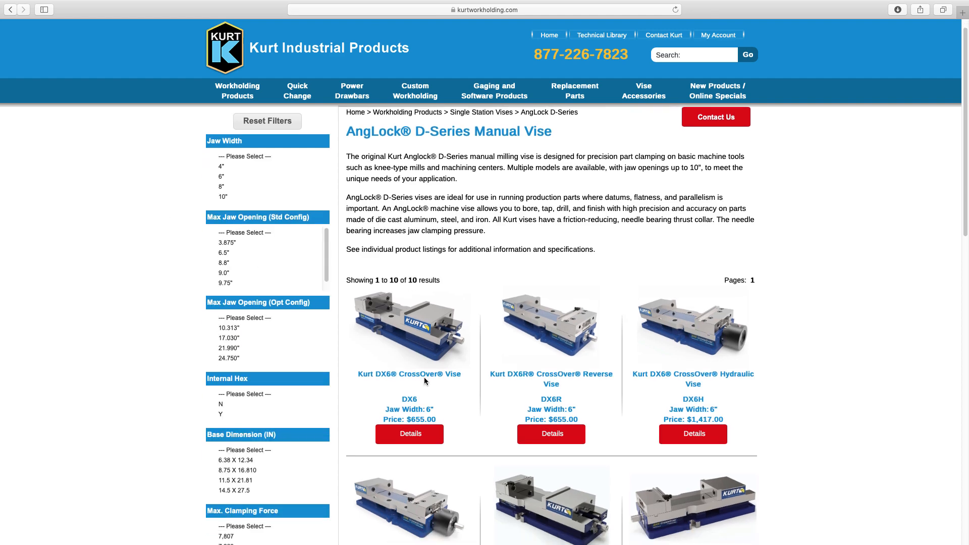
left_click(423, 374)
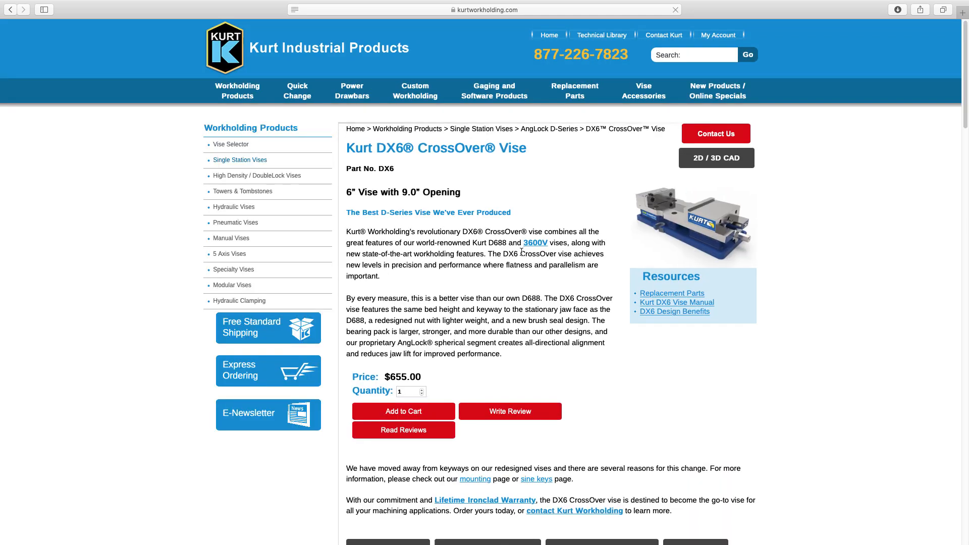
- Configure the DX6 3D CAD download as STEP (*.step), version AP214, without zipping
scroll(526, 239, "down", 5)
scroll(526, 241, "down", 20)
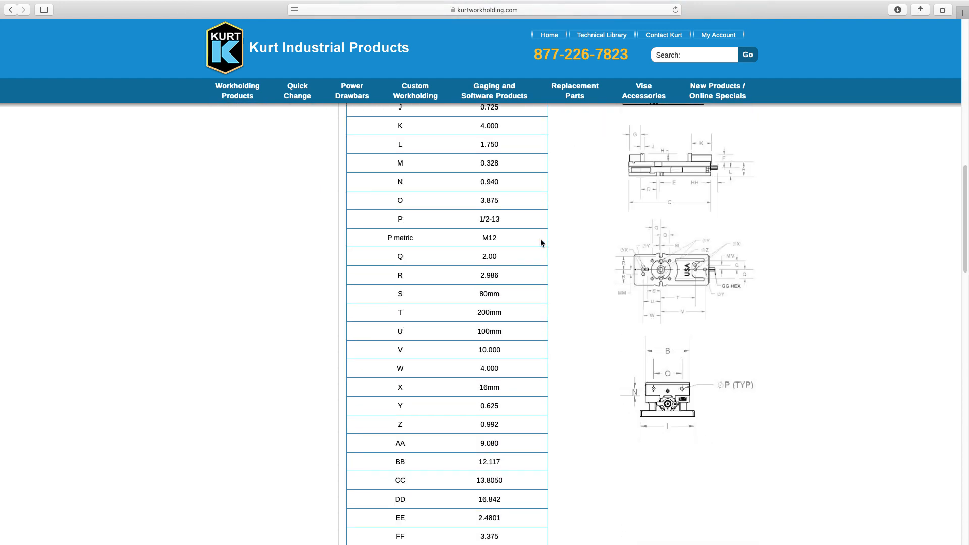
scroll(546, 244, "down", 10)
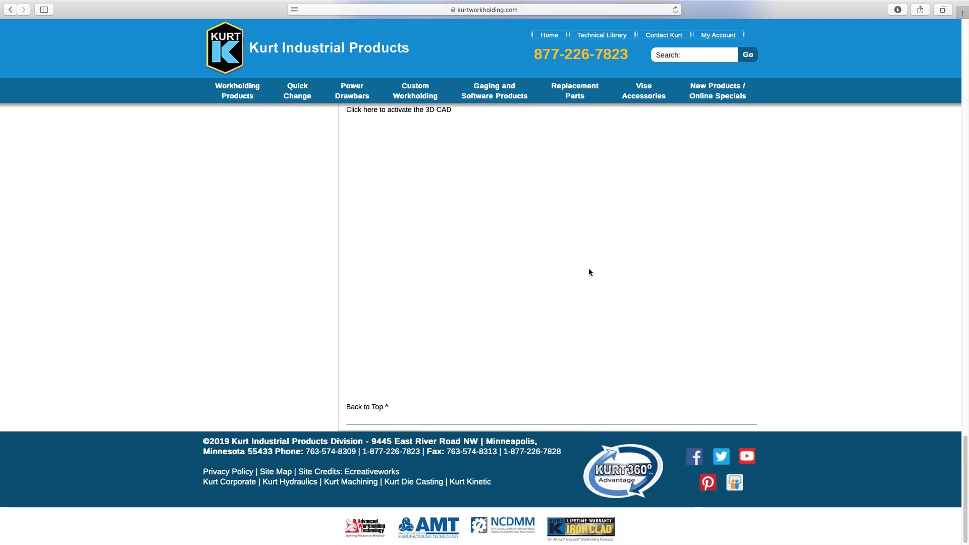
scroll(588, 271, "up", 3)
scroll(316, 270, "down", 3)
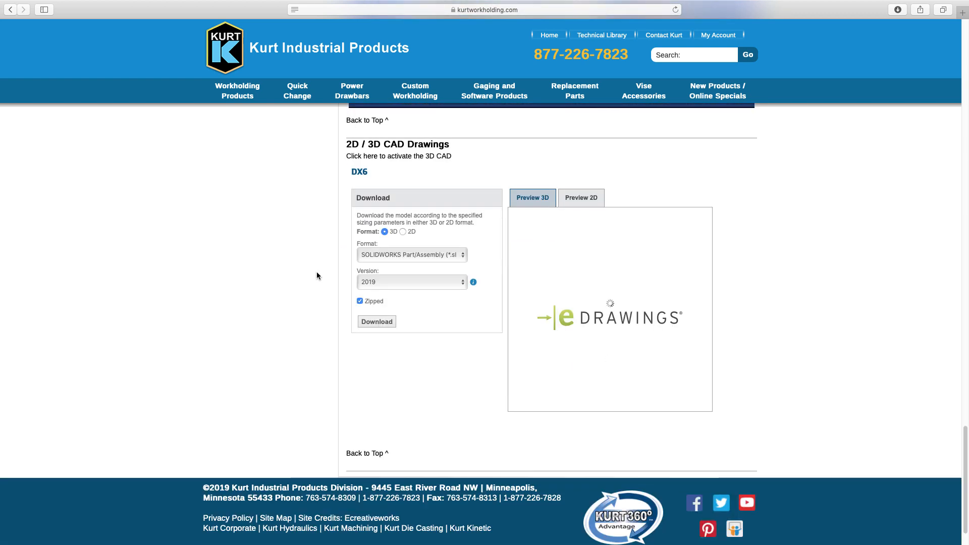
left_click(462, 255)
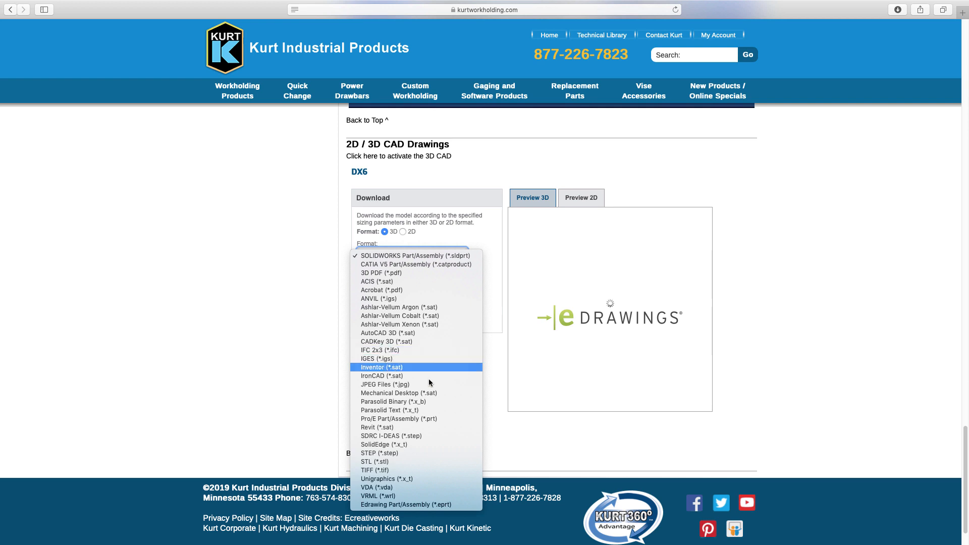
left_click(412, 449)
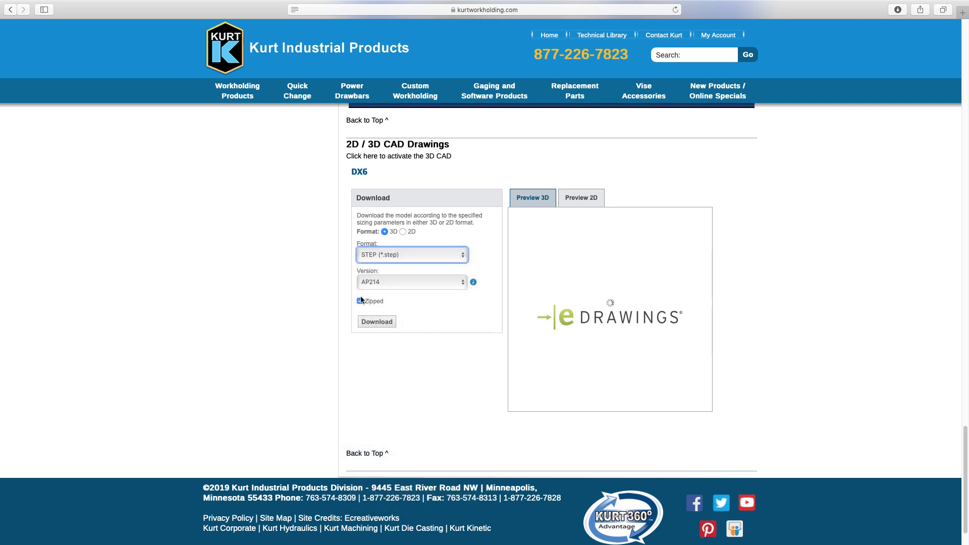
left_click(450, 284)
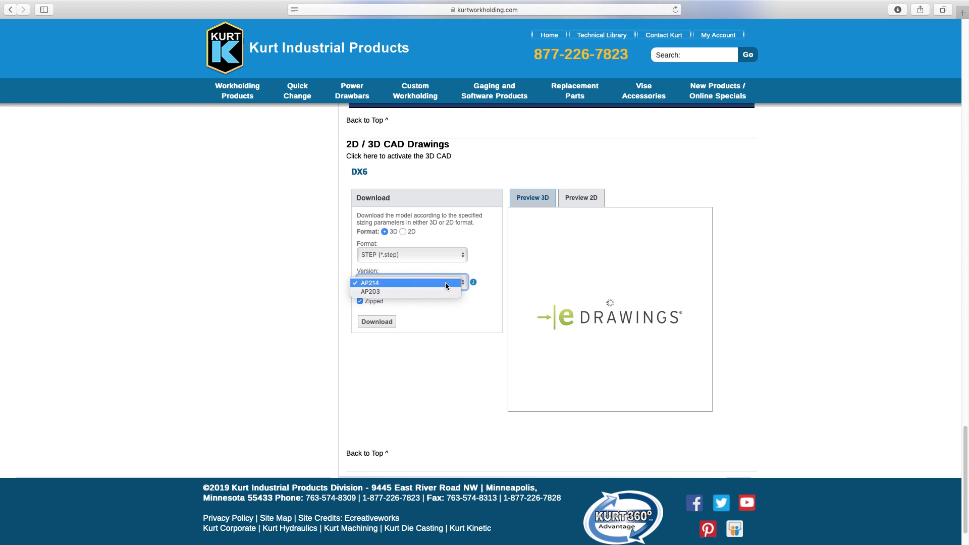
left_click(445, 283)
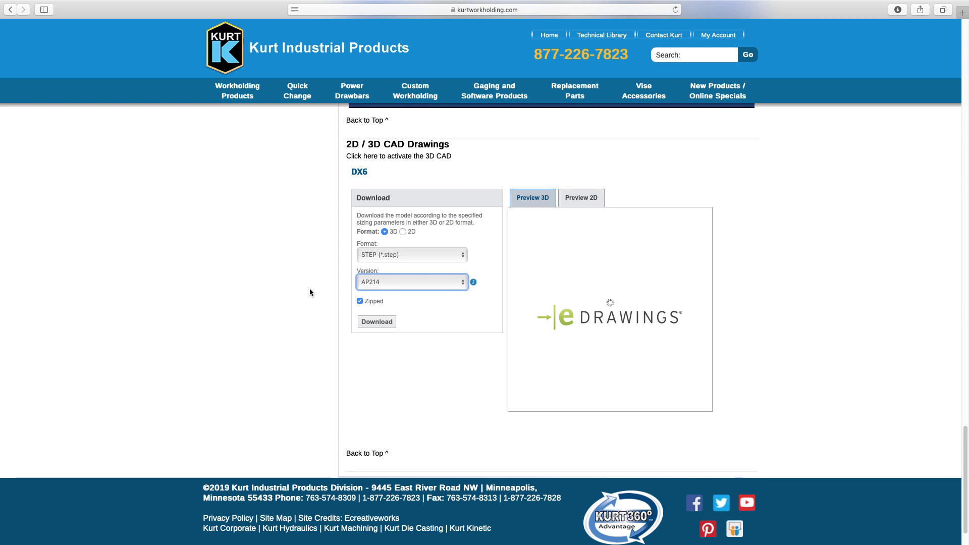
left_click(359, 301)
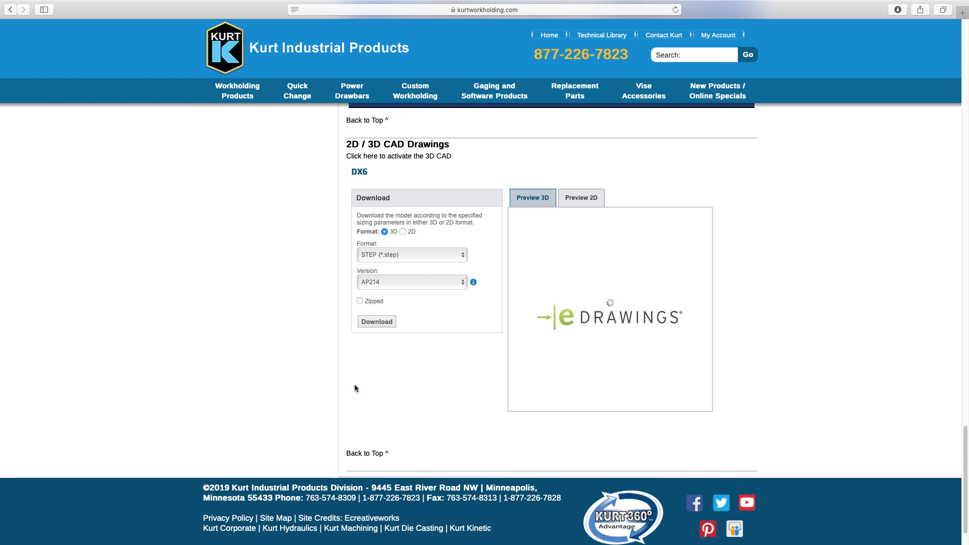
- Generate the DX6 CAD file, download it from the supplied link and close the download dialog
left_click(380, 322)
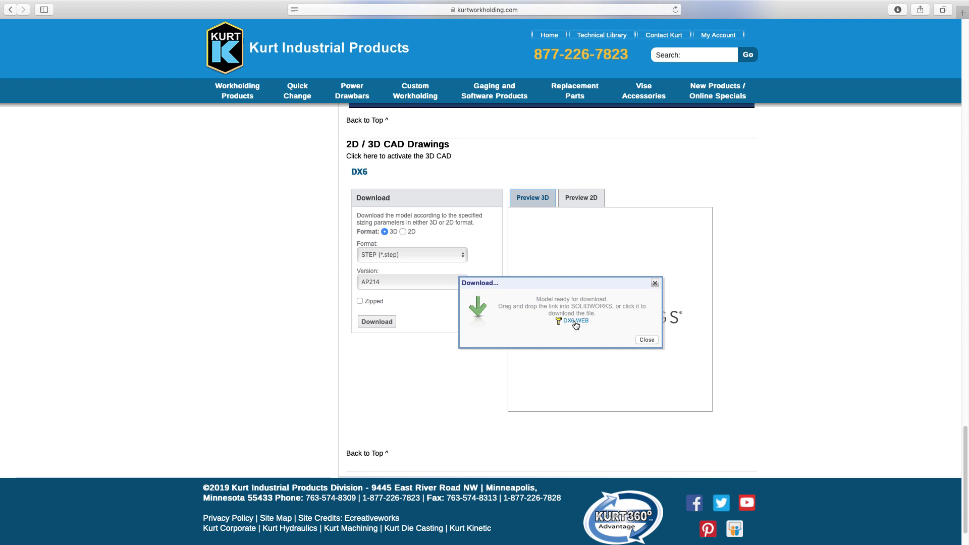
left_click(575, 322)
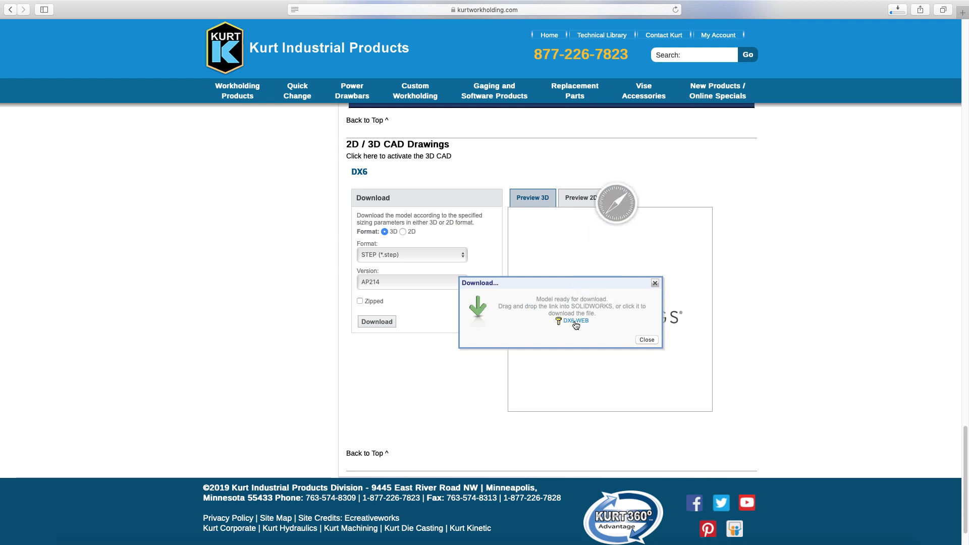
left_click(647, 340)
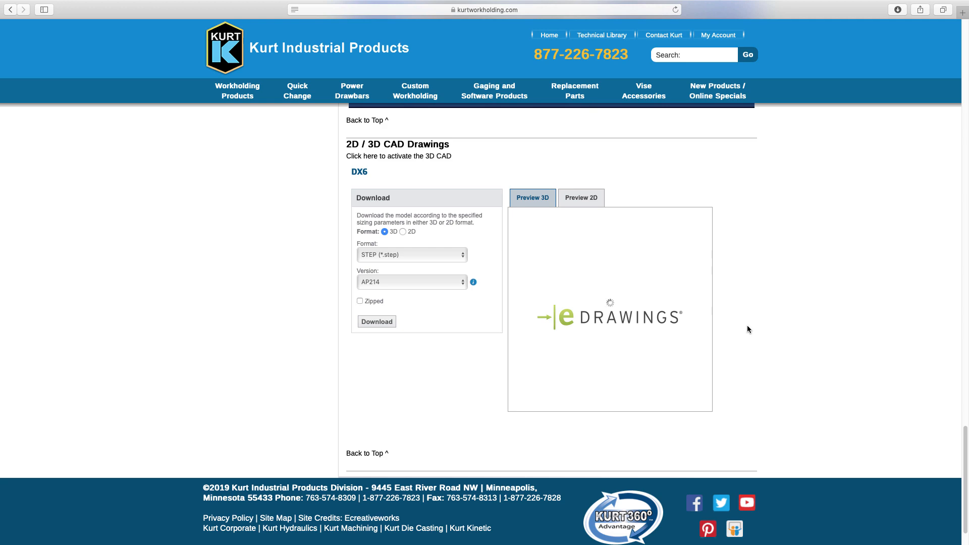
- Switch to Fusion 360 and open Kurt-DX6-WEB.step from the computer's Downloads folder
key("ctrl+Up")
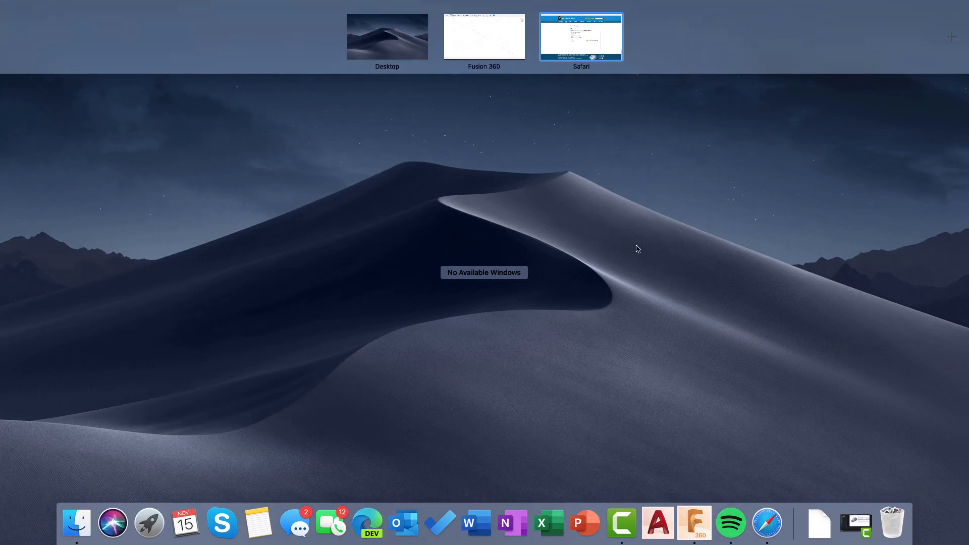
left_click(493, 50)
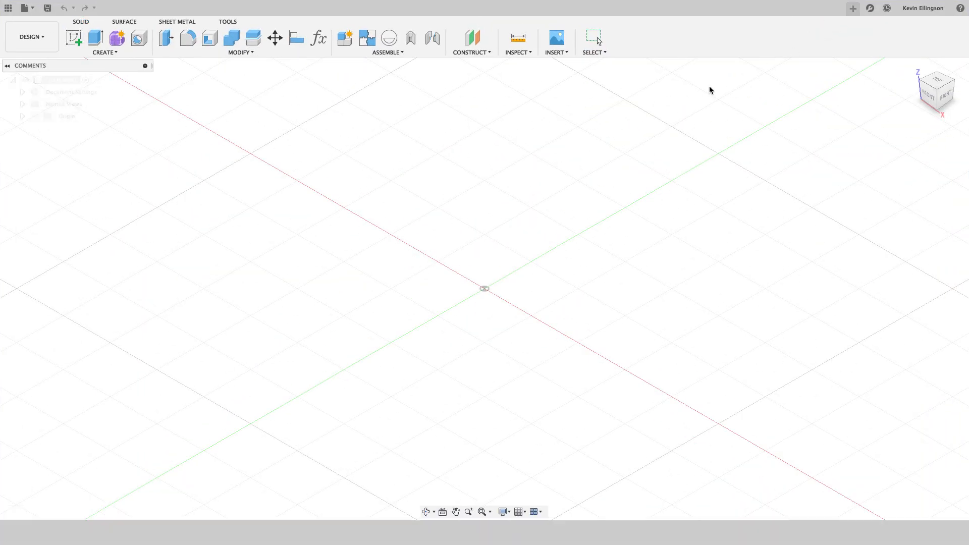
left_click(36, 10)
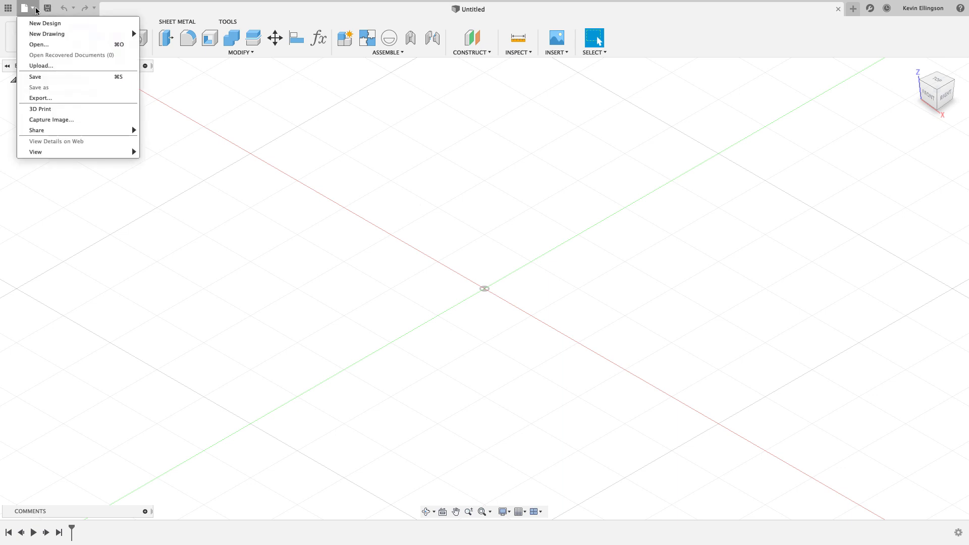
left_click(41, 42)
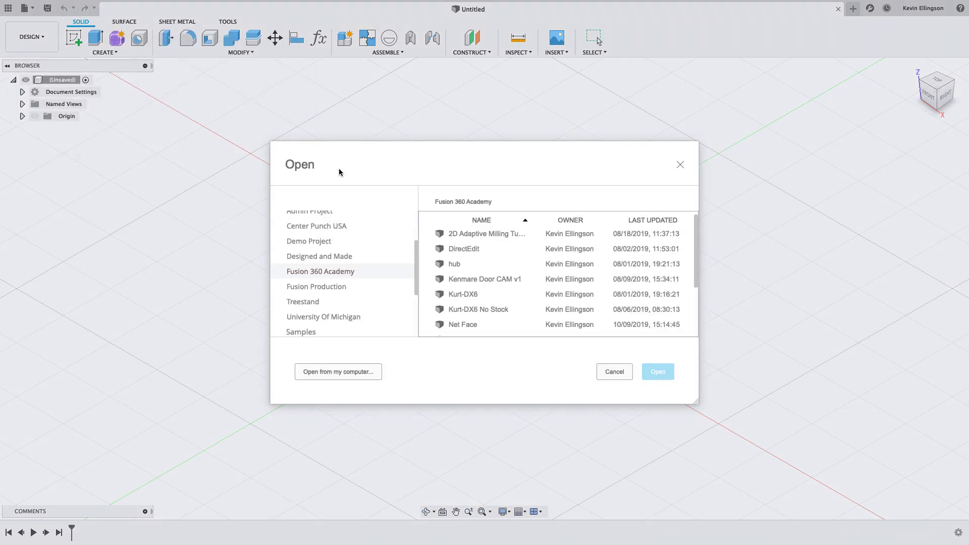
left_click(352, 371)
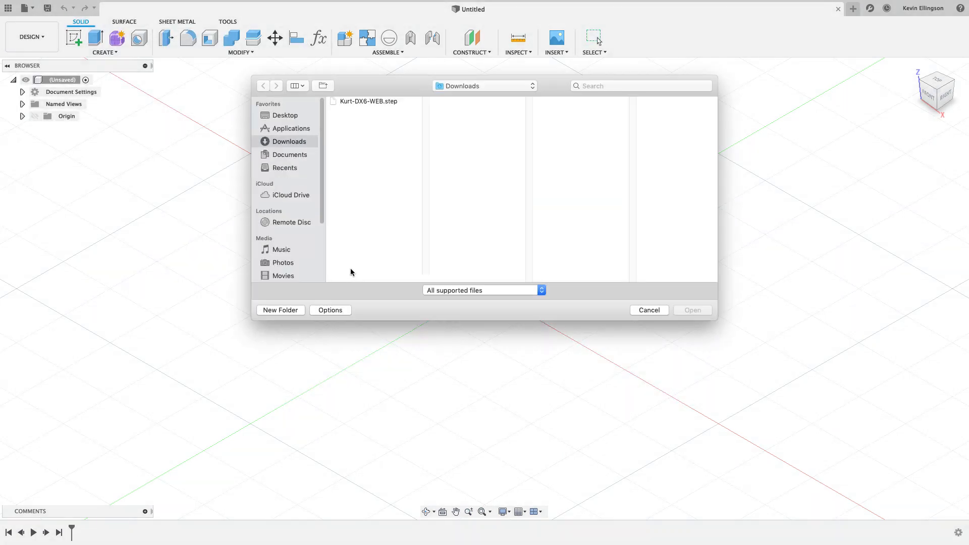
left_click(357, 101)
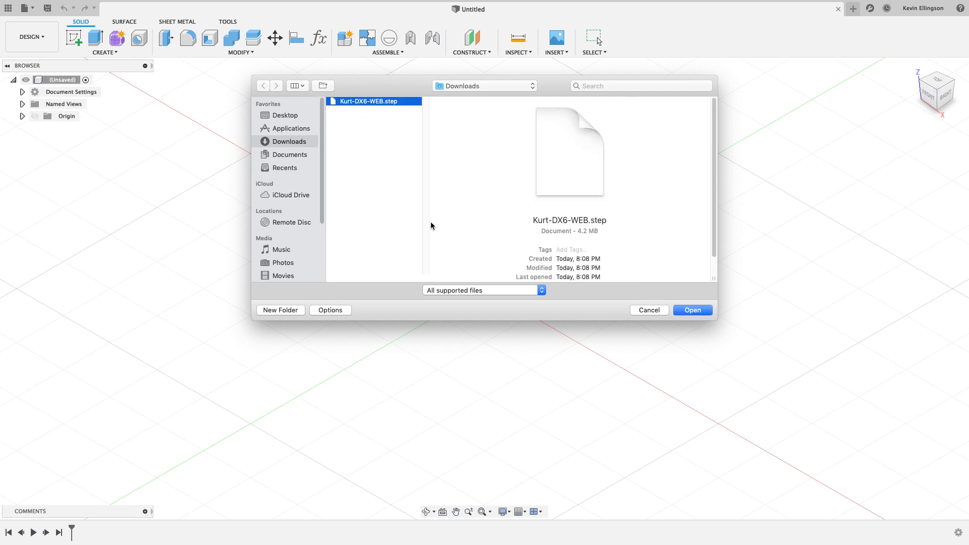
left_click(696, 312)
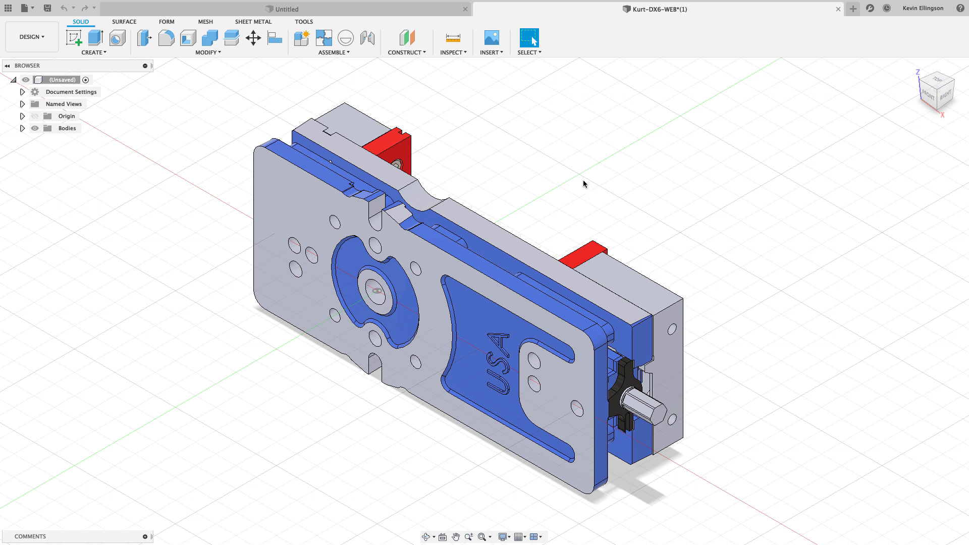
- Rotate all 17 vise bodies, Body1 through Body17, by 90 degrees about the origin's X axis
left_click(254, 38)
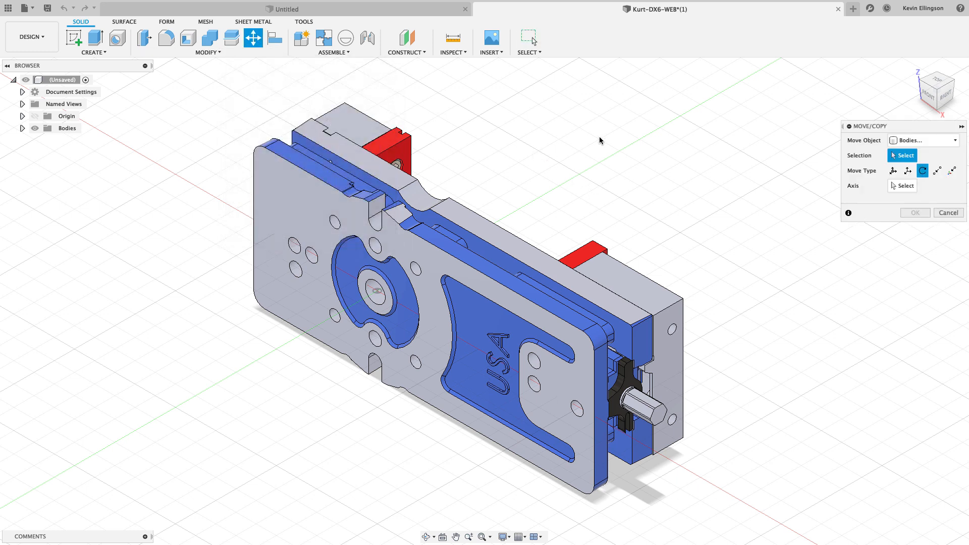
left_click(226, 57)
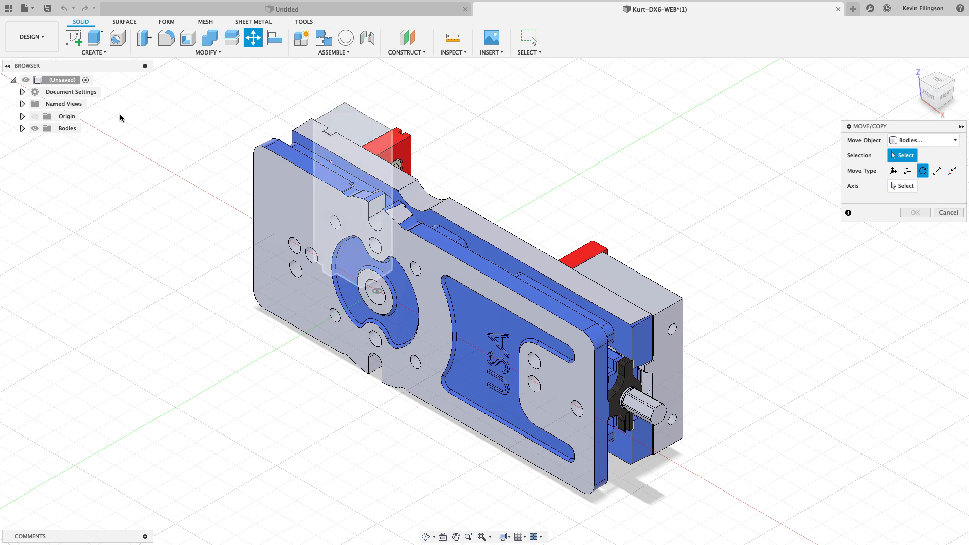
left_click(22, 128)
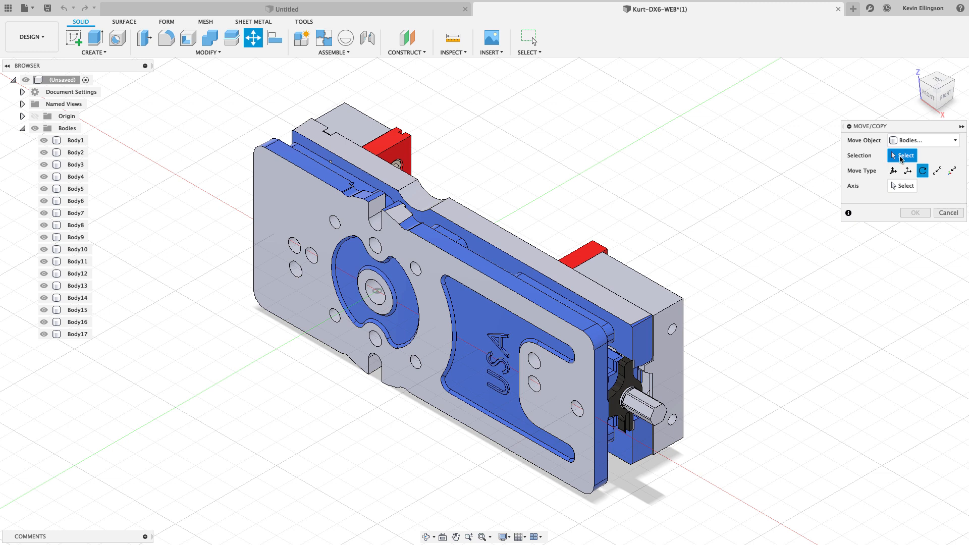
left_click(917, 141)
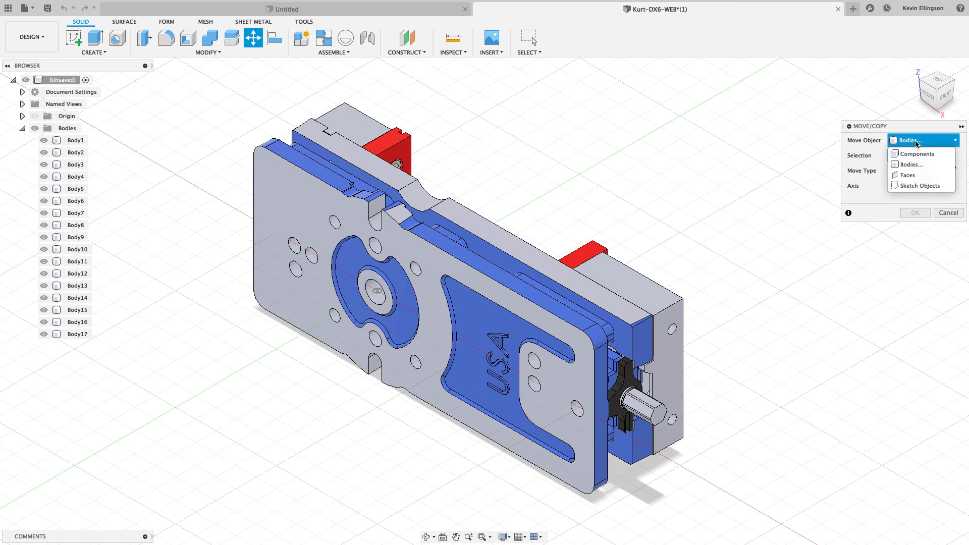
left_click(917, 141)
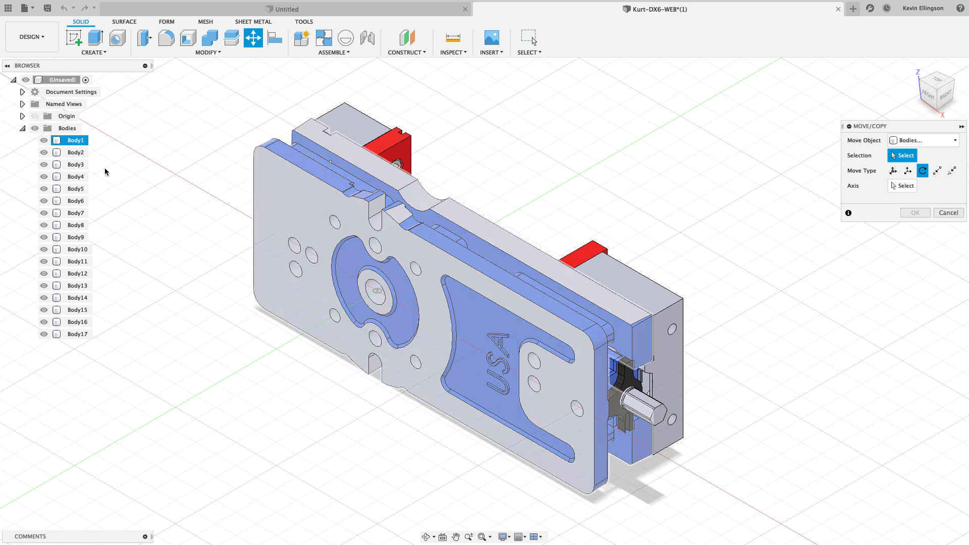
left_click(76, 140)
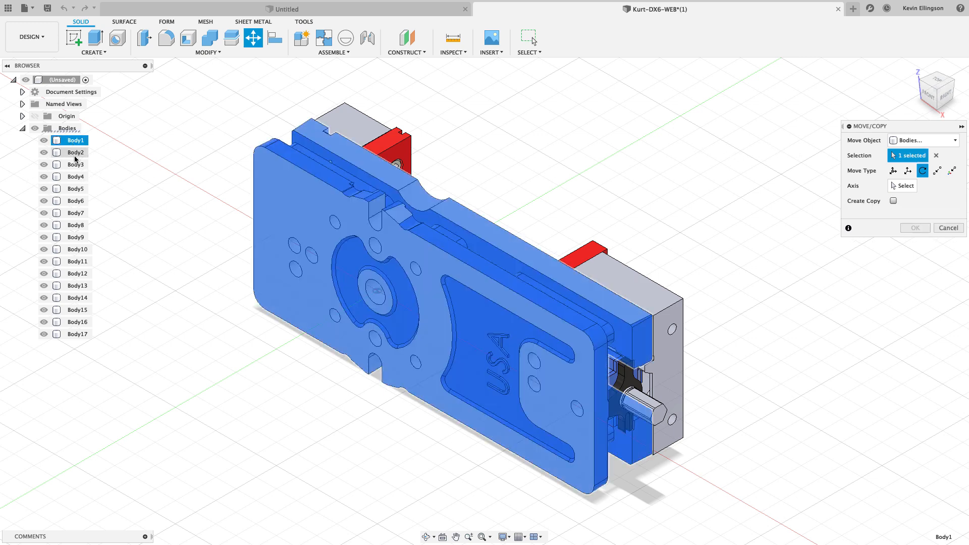
left_click(77, 334, "shift")
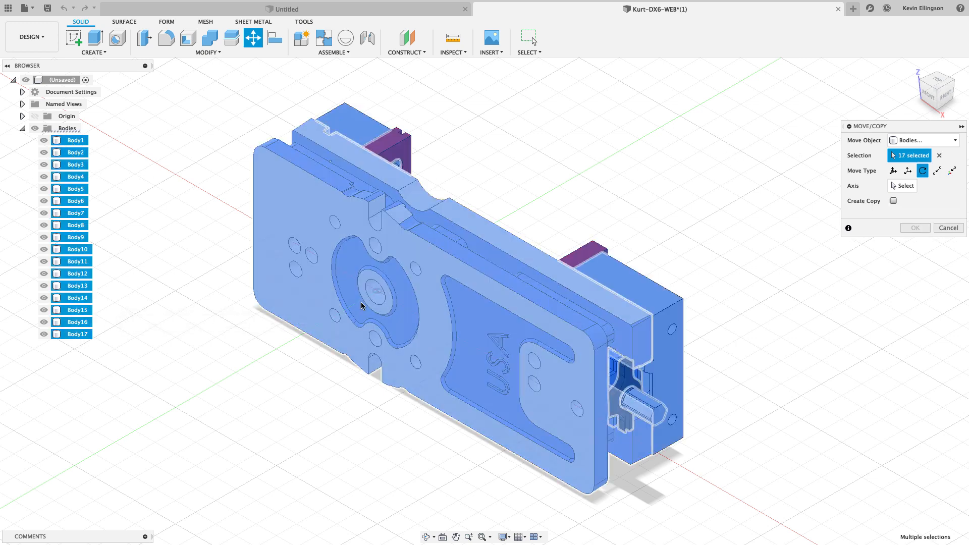
left_click(898, 186)
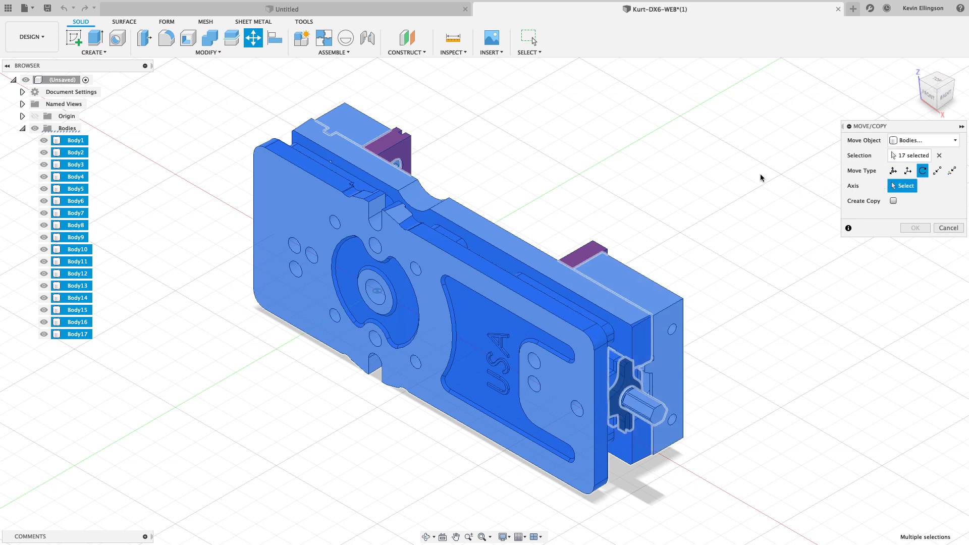
left_click(22, 116)
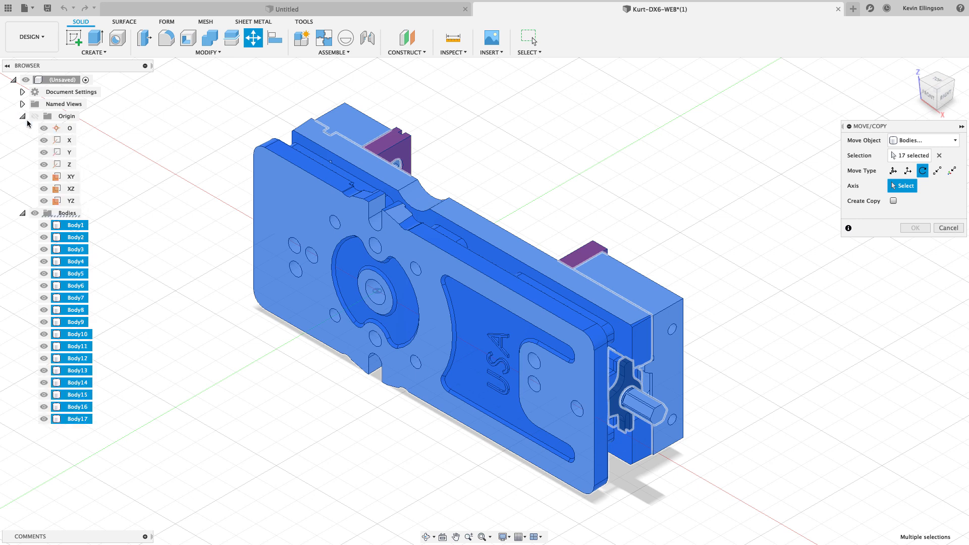
left_click(69, 141)
left_click_drag(381, 250, 351, 303)
key("super+a")
type("9")
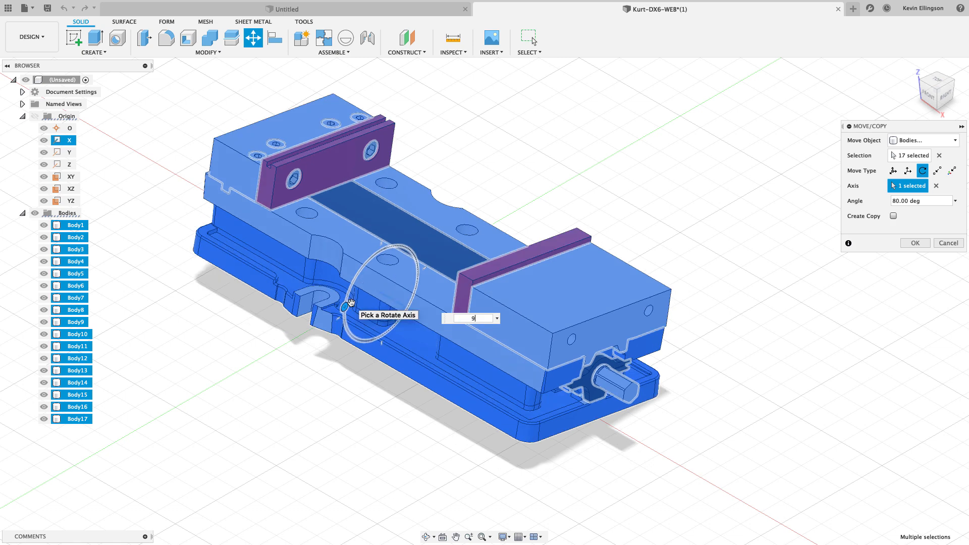
key("Return")
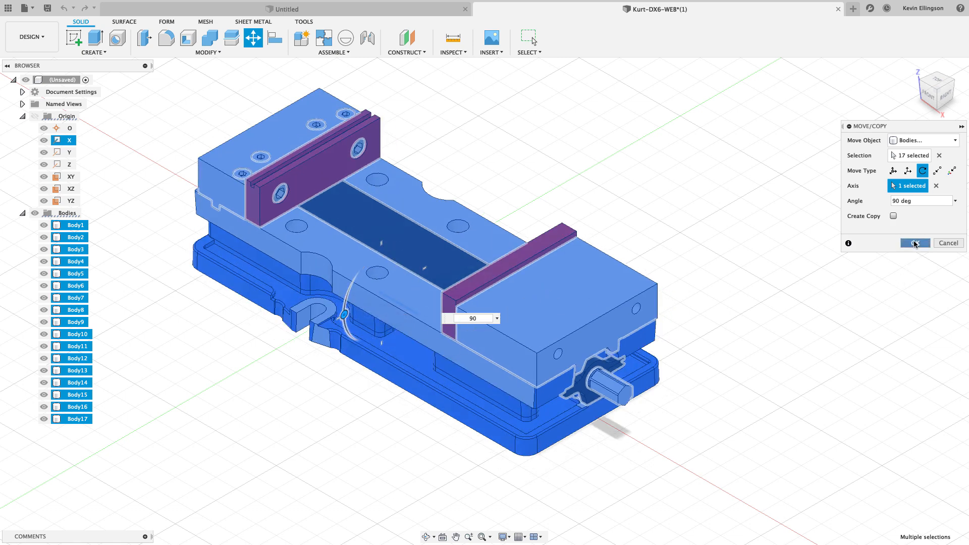
key("Return")
- Rotate all 17 bodies by -90 degrees about the origin's Z axis
scroll(693, 242, "down", 2)
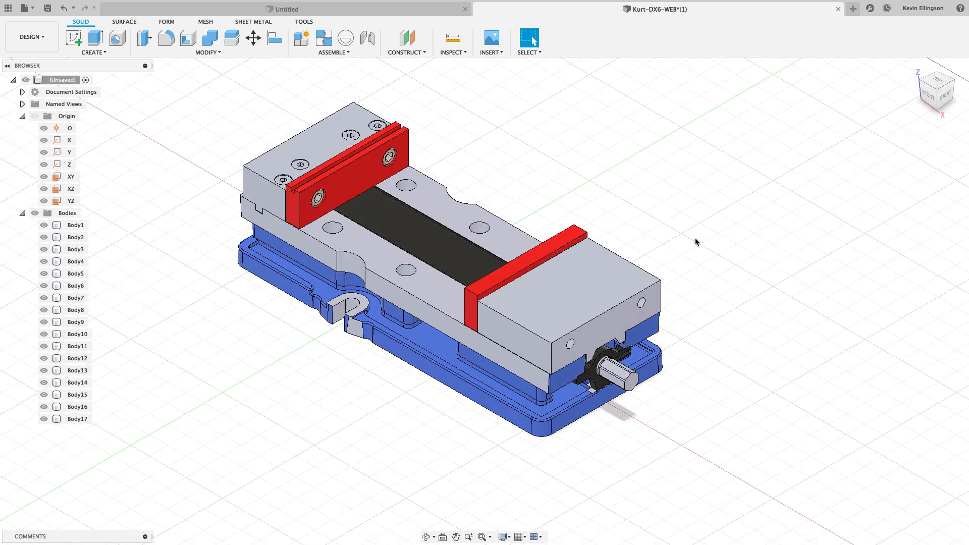
middle_click_drag(691, 241, 688, 208, "shift")
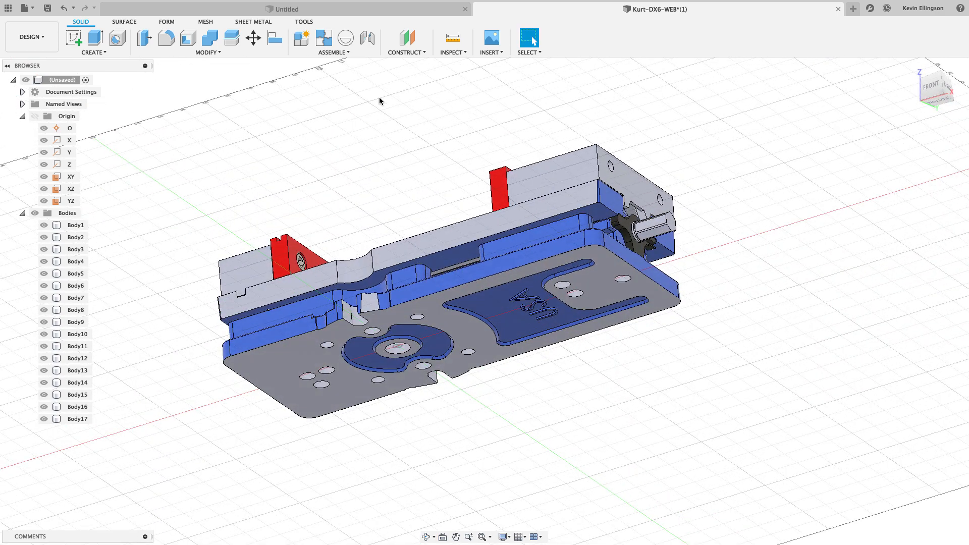
left_click(253, 38)
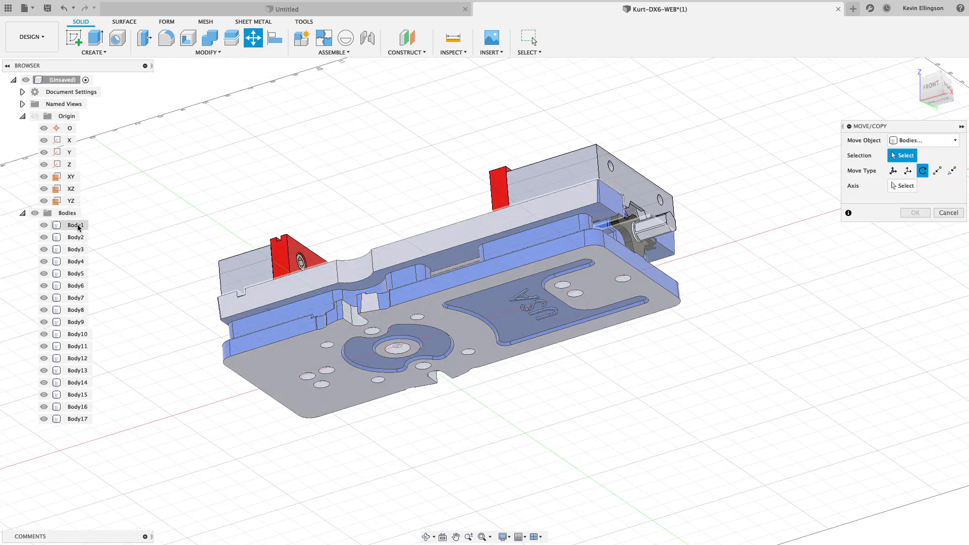
left_click(77, 226)
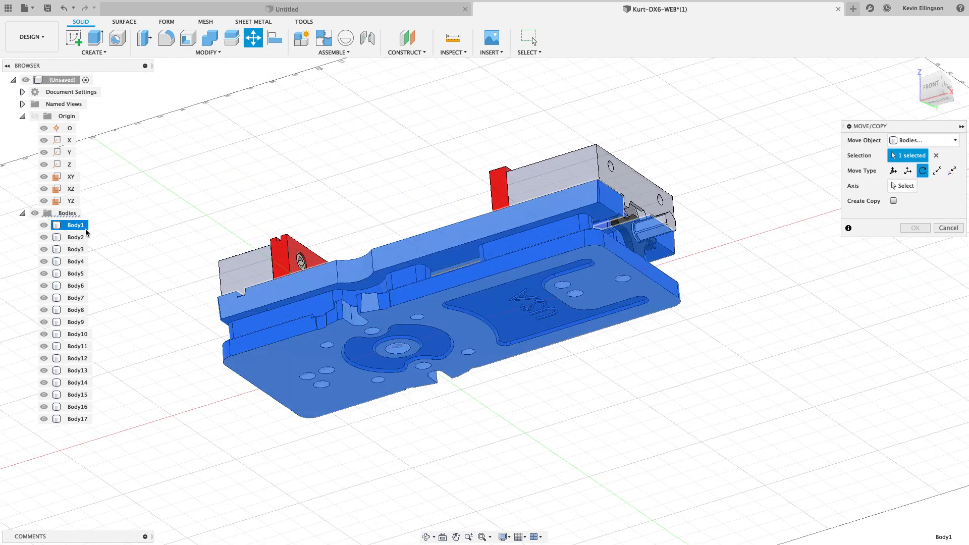
left_click(78, 419, "shift")
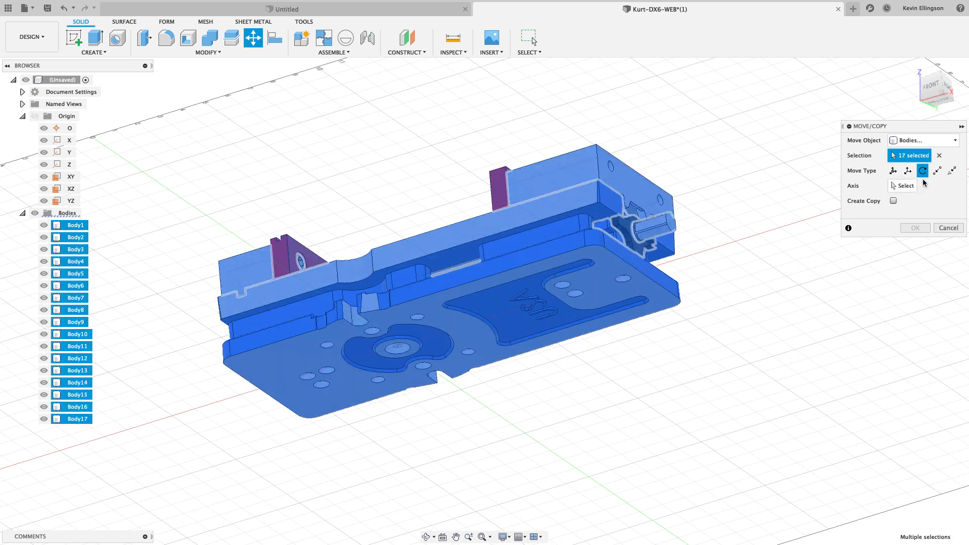
left_click(905, 186)
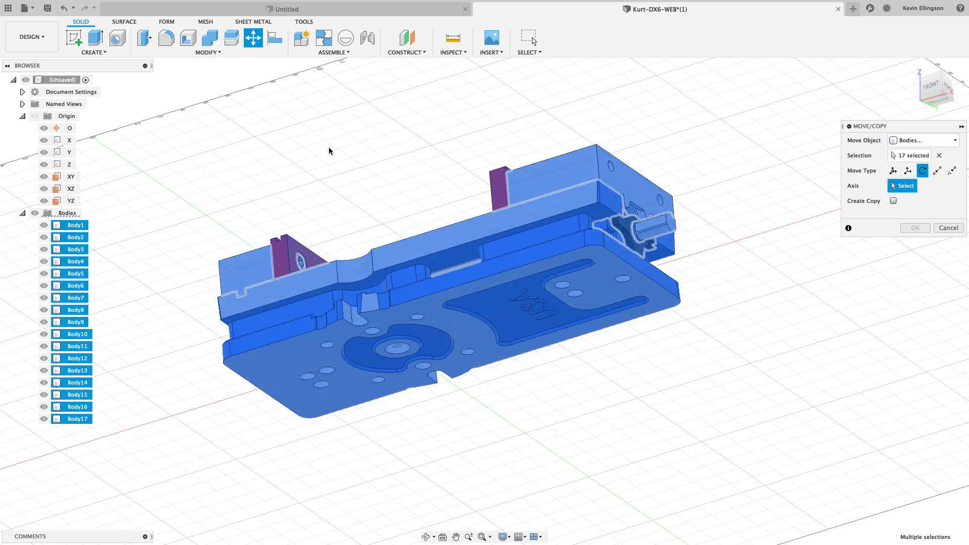
left_click(70, 164)
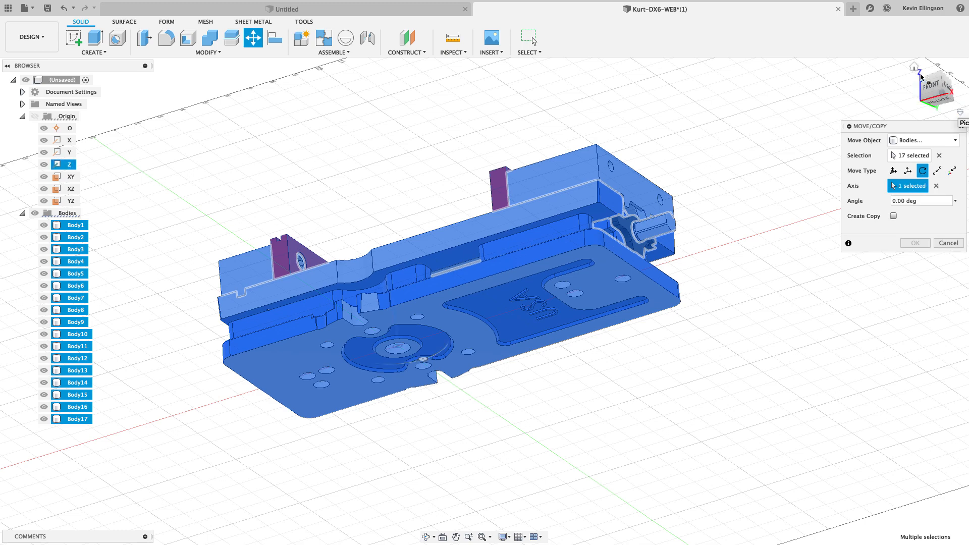
left_click(918, 71)
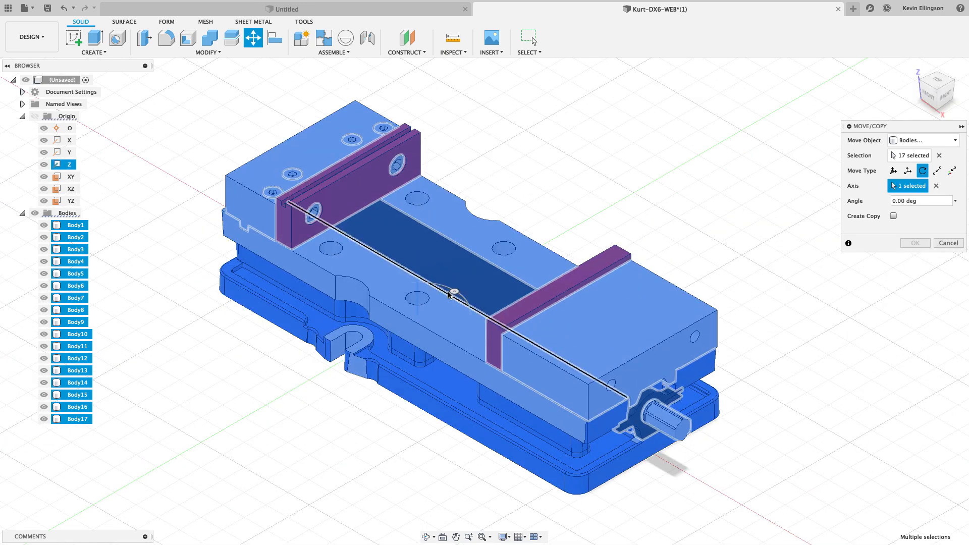
left_click_drag(454, 291, 445, 326)
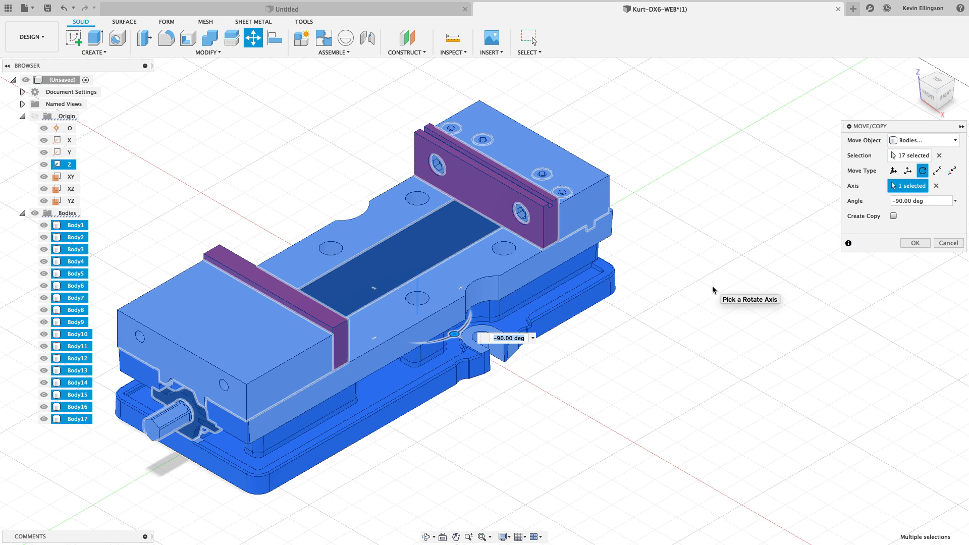
left_click(914, 244)
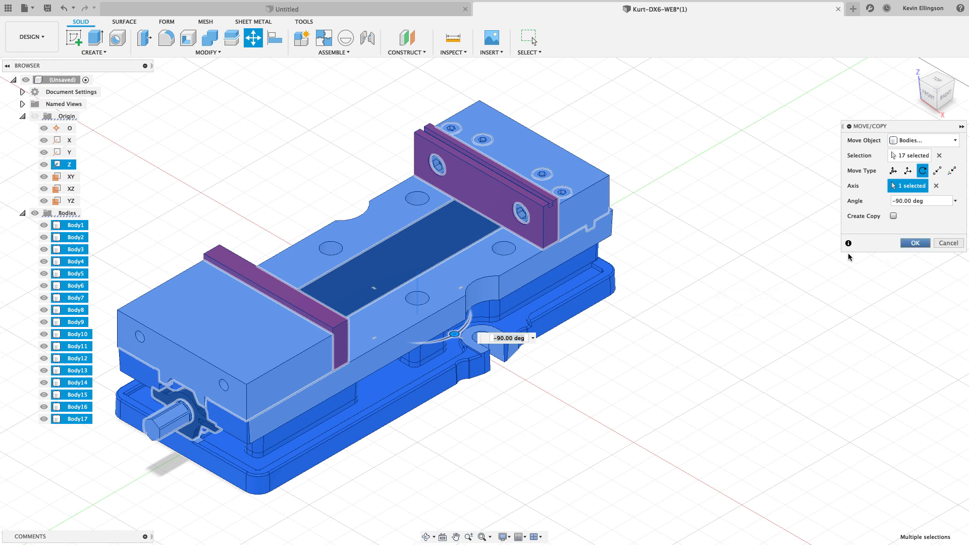
- Examine the underside of the vise base and where its central bore lies relative to the origin
middle_click_drag(830, 257, 961, 257)
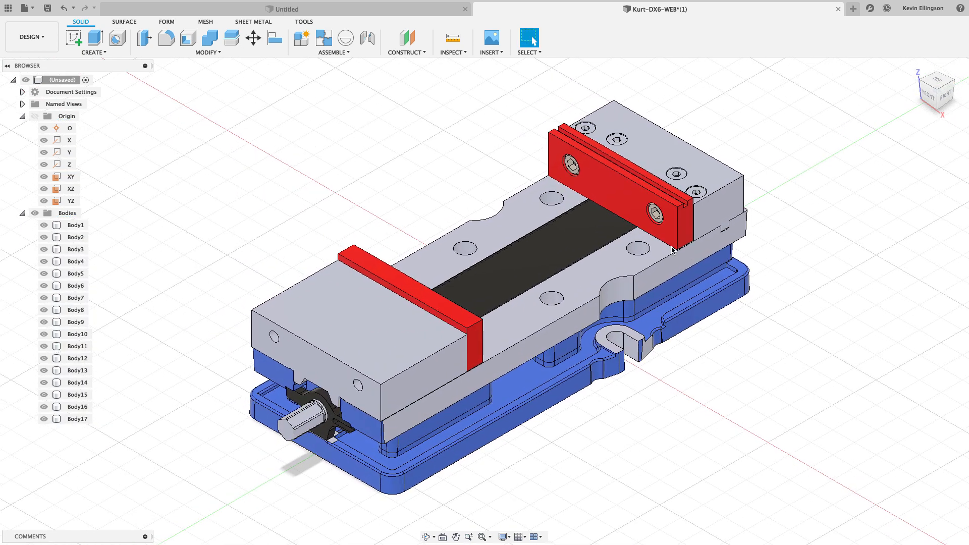
scroll(673, 248, "down", 3)
middle_click_drag(656, 300, 633, 199, "shift")
scroll(570, 374, "up", 3)
scroll(570, 374, "up", 4)
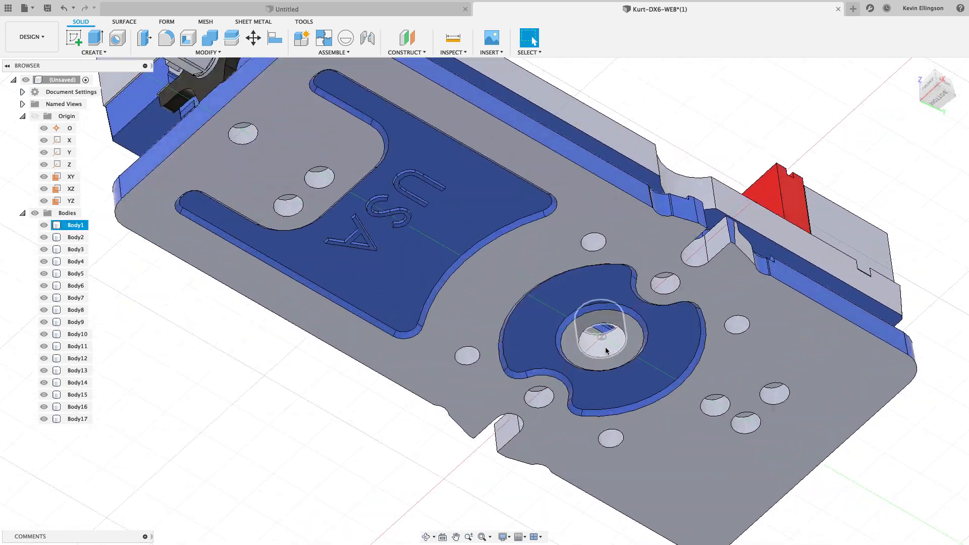
middle_click_drag(606, 346, 596, 401, "shift")
left_click(943, 95)
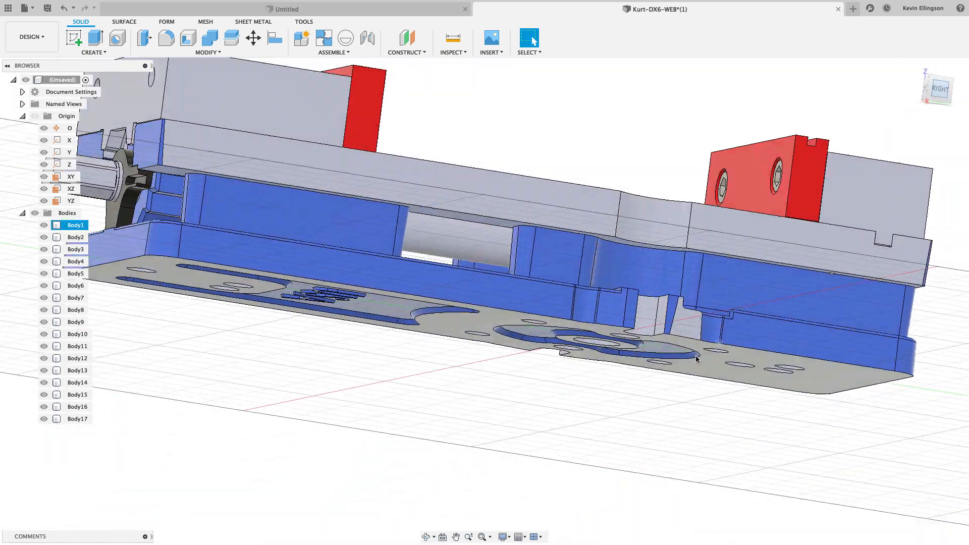
middle_click_drag(625, 363, 625, 331, "shift")
scroll(578, 295, "up", 3)
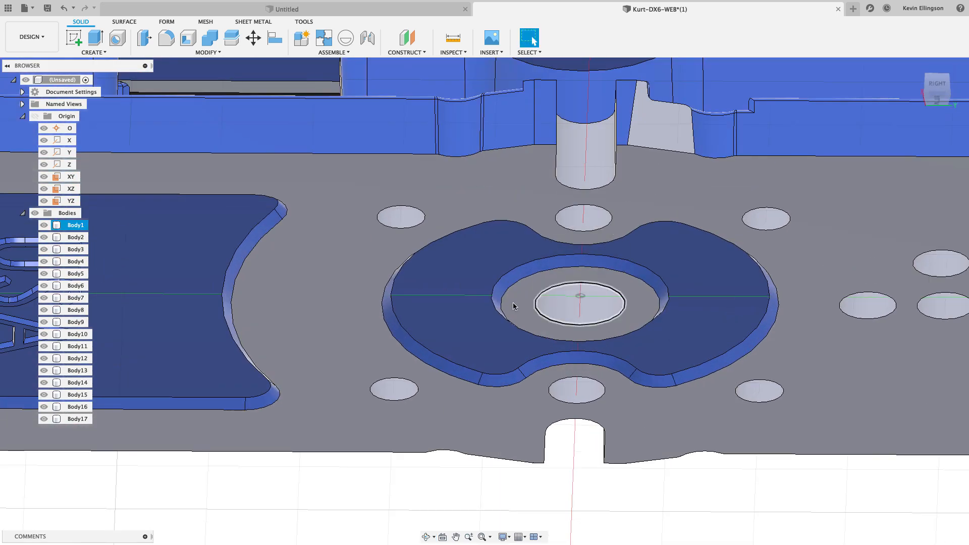
middle_click_drag(581, 299, 632, 250, "shift")
left_click(632, 250)
scroll(613, 269, "down", 2)
left_click(435, 239)
scroll(434, 239, "down", 4)
middle_click_drag(435, 239, 891, 324, "shift")
left_click(892, 134)
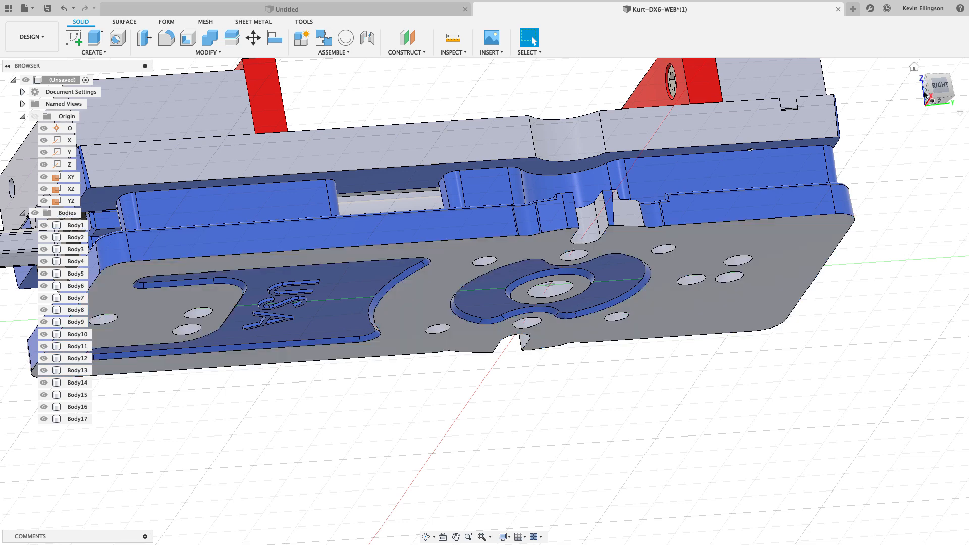
scroll(835, 216, "down", 4)
middle_click_drag(835, 217, 823, 298, "shift")
left_click(407, 113)
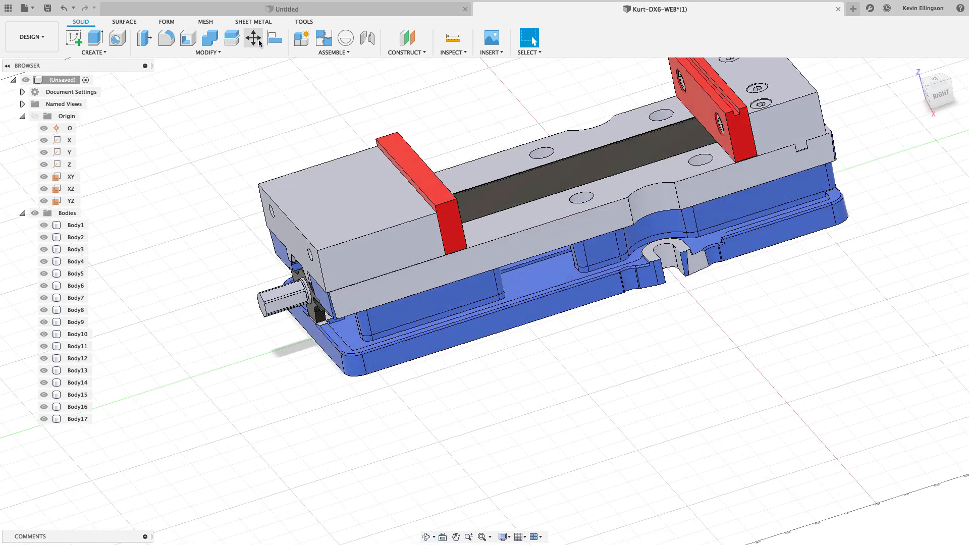
- Move all 17 bodies point to point from the centre of the base's central bore on the underside to the origin point
left_click(254, 38)
scroll(290, 133, "down", 3)
middle_click_drag(168, 167, 164, 185)
left_click(81, 225)
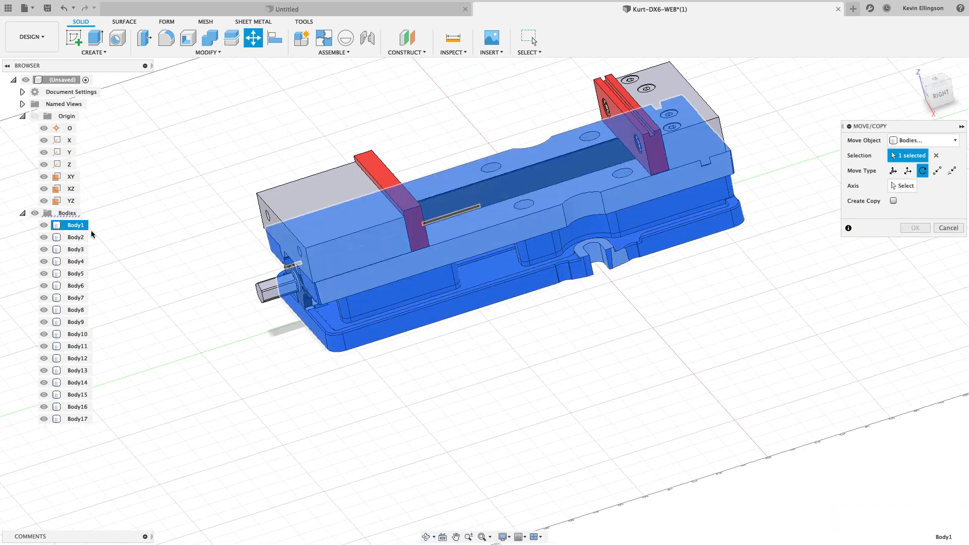
left_click(76, 420, "shift")
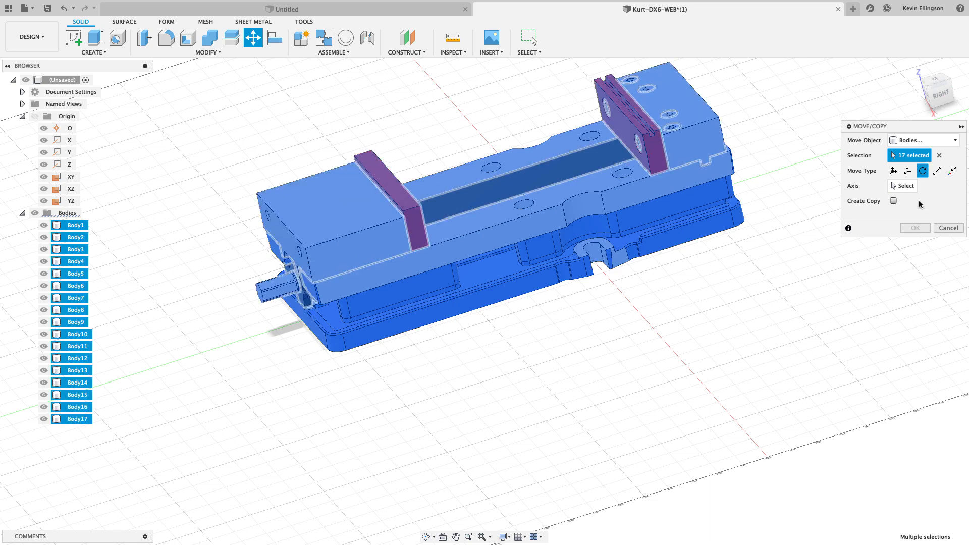
left_click(938, 173)
middle_click_drag(752, 399, 683, 357, "shift")
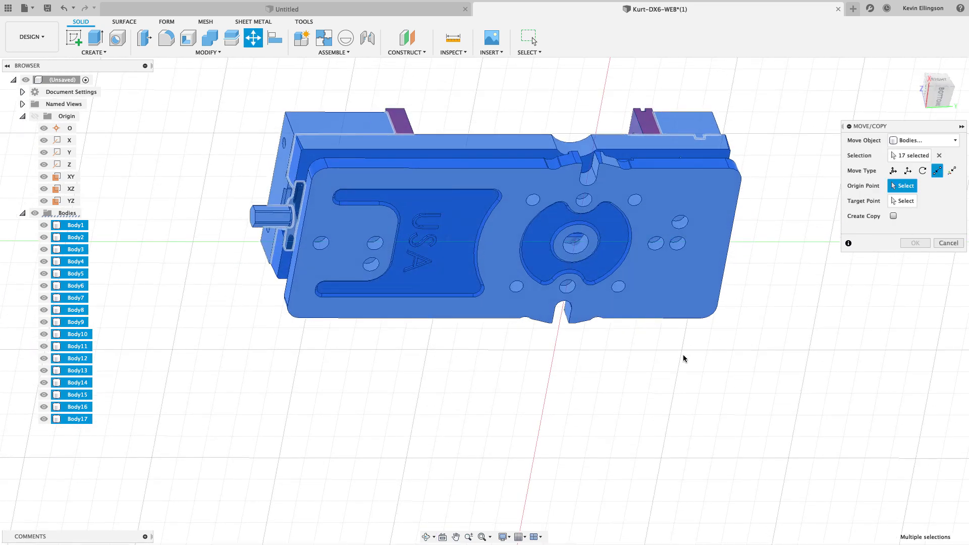
scroll(630, 298, "up", 5)
left_click(556, 216)
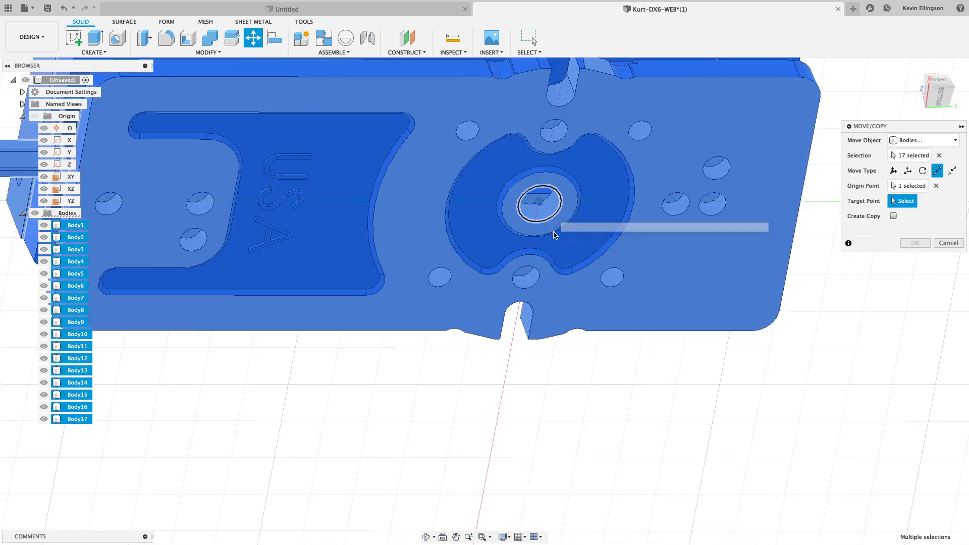
scroll(565, 348, "down", 5)
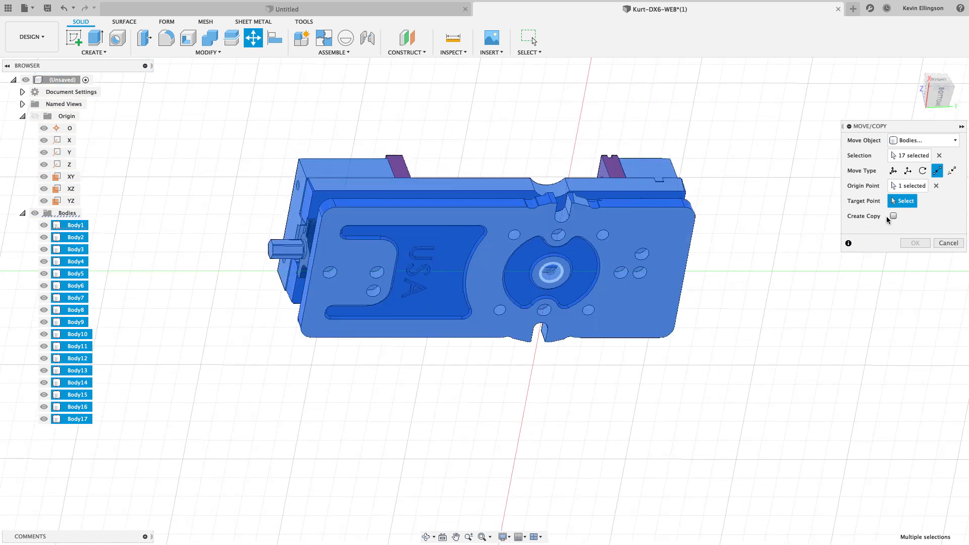
left_click(70, 128)
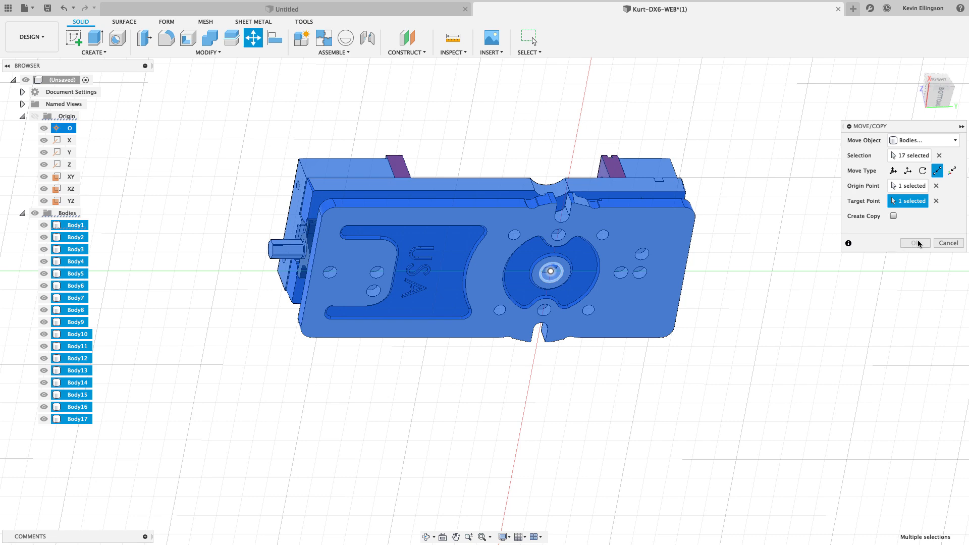
middle_click_drag(784, 235, 773, 262, "shift")
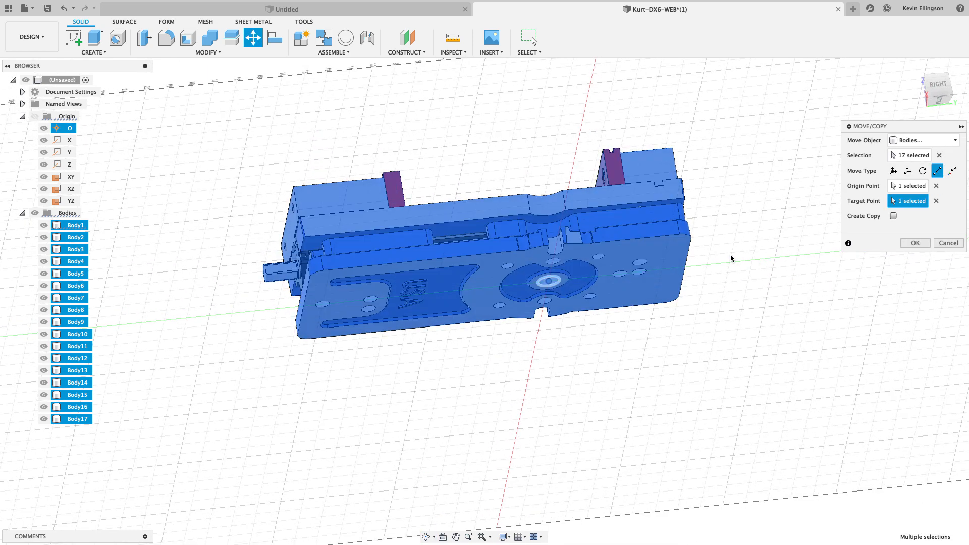
left_click(914, 243)
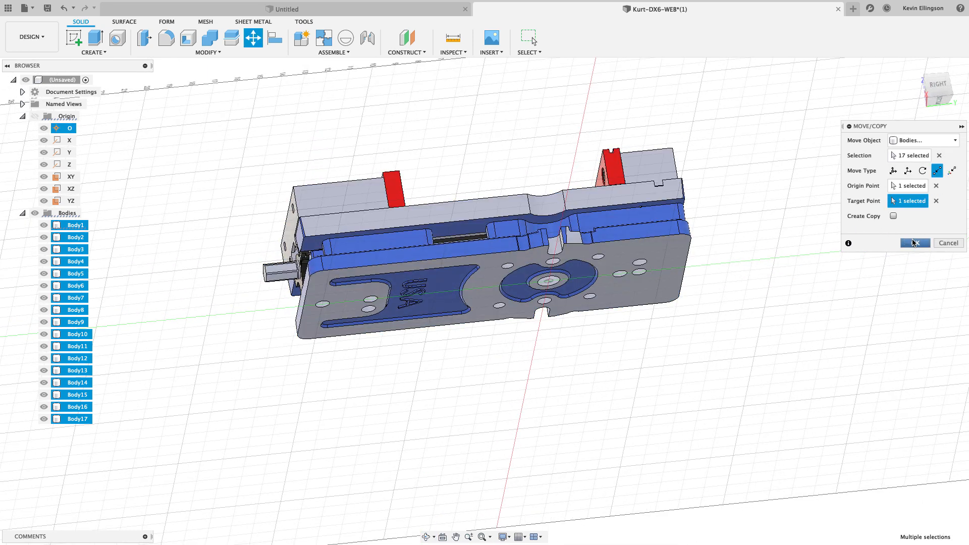
- Inspect the relocated vise in isometric view, including the four screws set into the top of the fixed jaw block
middle_click_drag(755, 244, 759, 229, "shift")
scroll(591, 270, "up", 5)
middle_click_drag(534, 276, 682, 328, "shift")
scroll(559, 256, "down", 5)
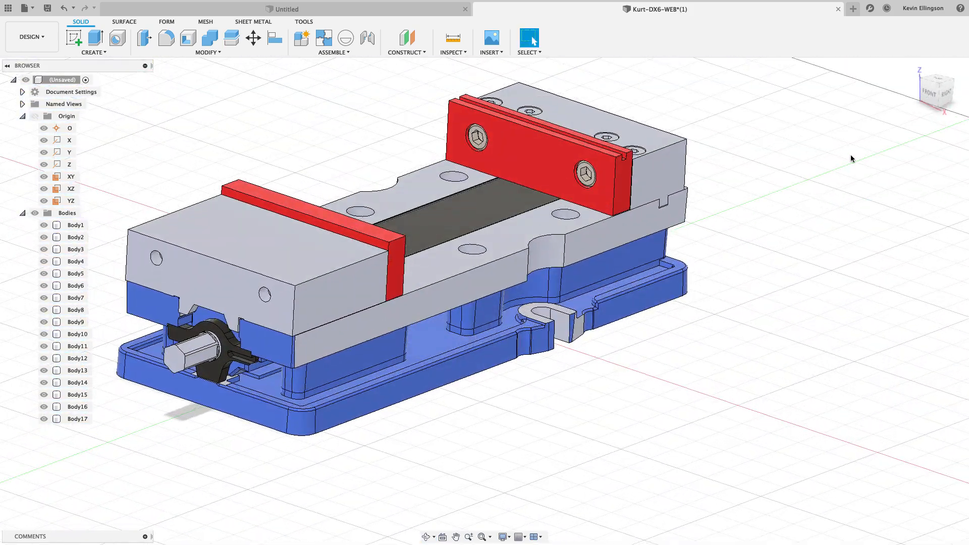
left_click(941, 86)
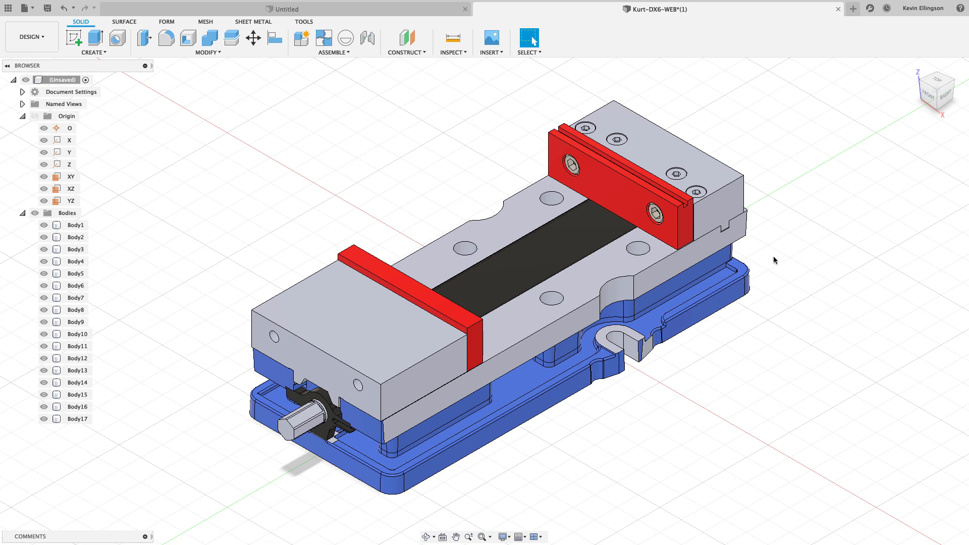
scroll(774, 259, "up", 5)
left_click(684, 182)
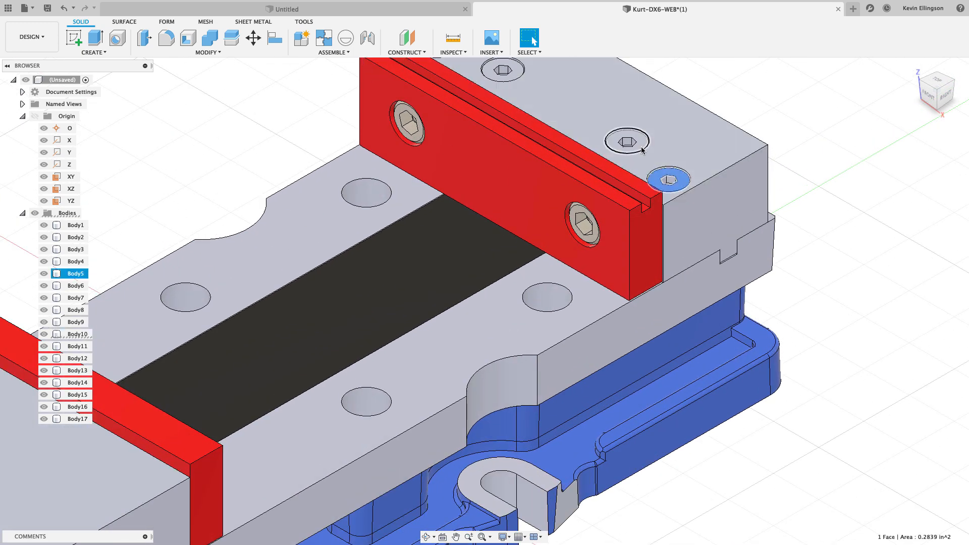
middle_click_drag(623, 122, 661, 163)
scroll(840, 215, "down", 4)
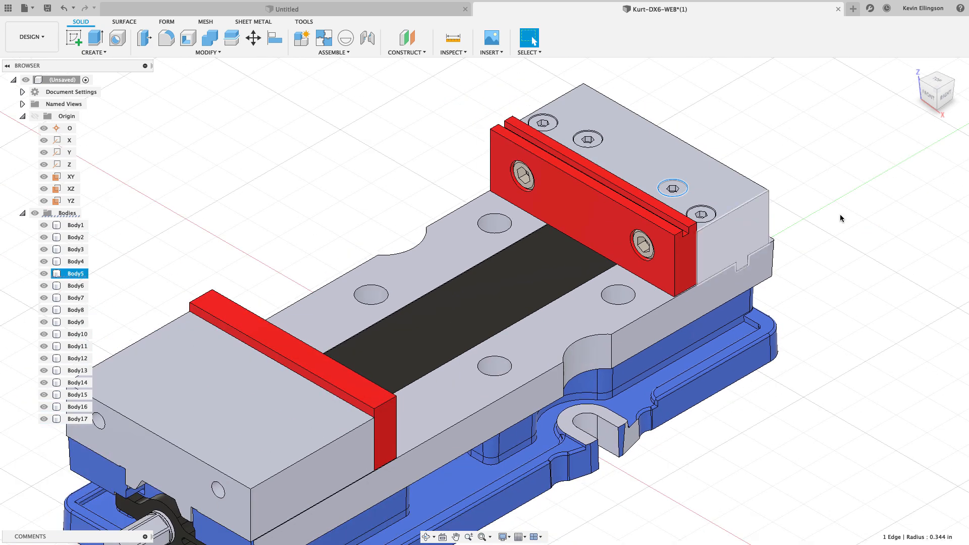
middle_click_drag(840, 215, 864, 216)
scroll(864, 217, "down", 4)
left_click(864, 217)
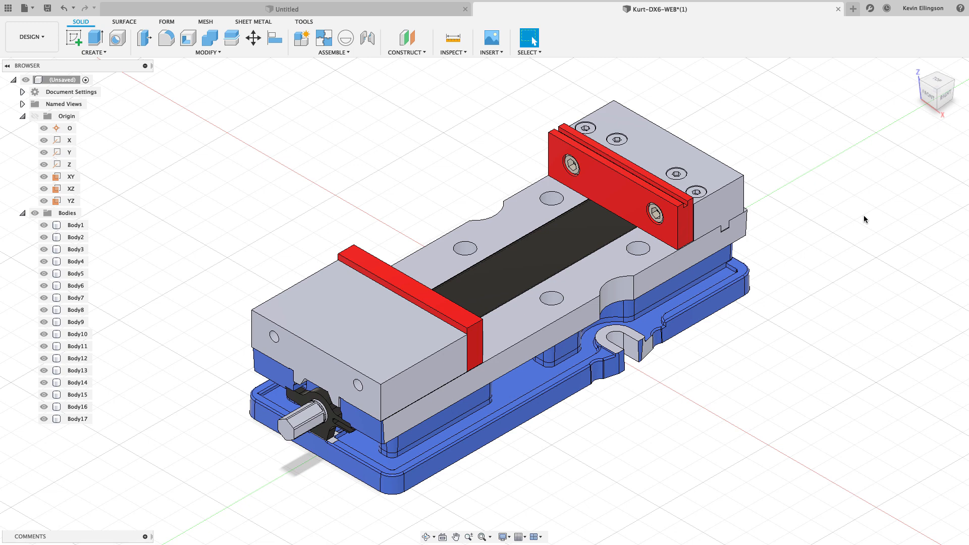
- Combine the four top screws, Body10 through Body13, into the fixed jaw block Body5 with the Join operation
scroll(729, 105, "up", 2)
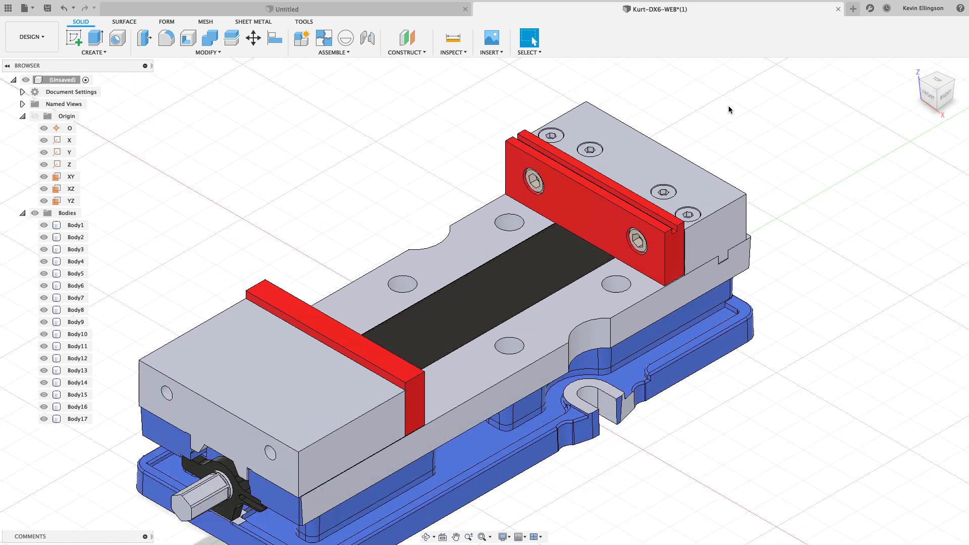
scroll(728, 105, "up", 1)
scroll(716, 119, "up", 1)
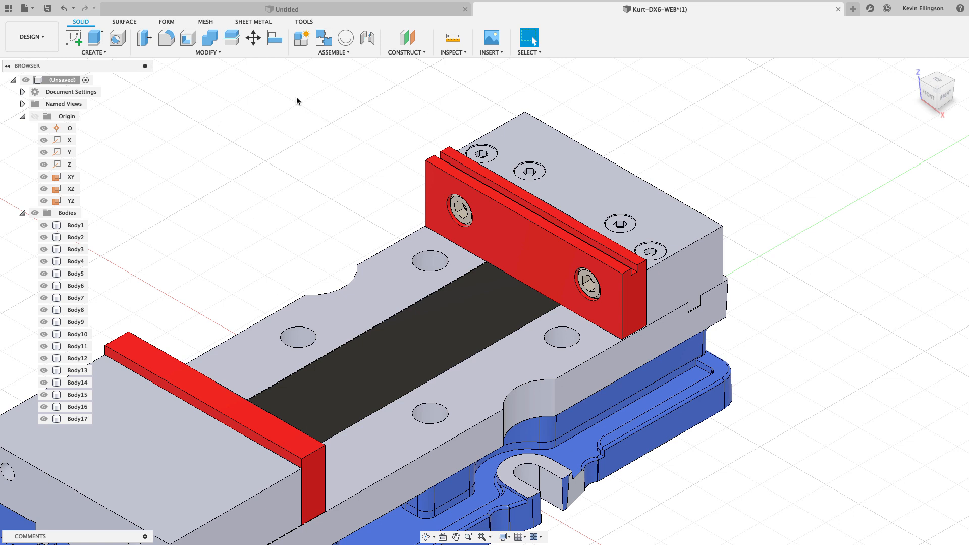
left_click(213, 41)
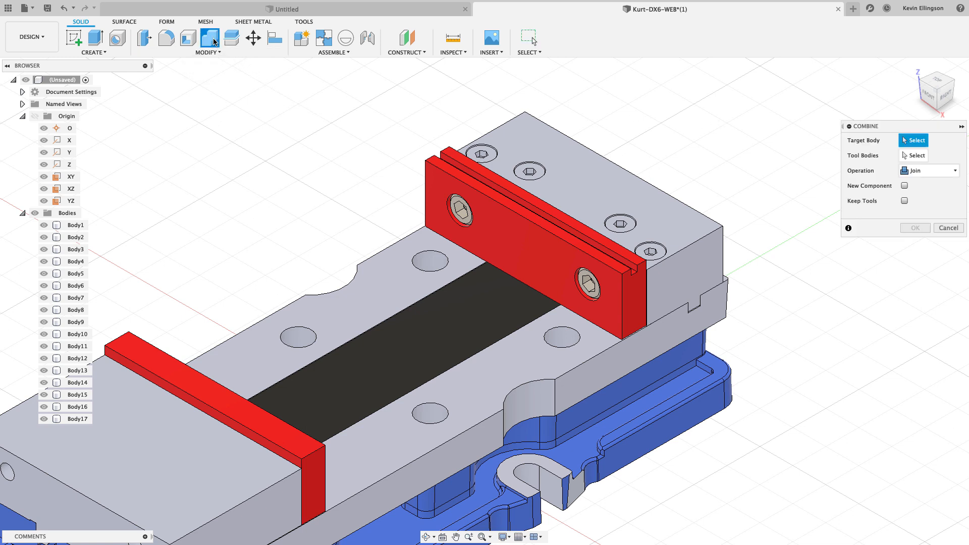
left_click(618, 182)
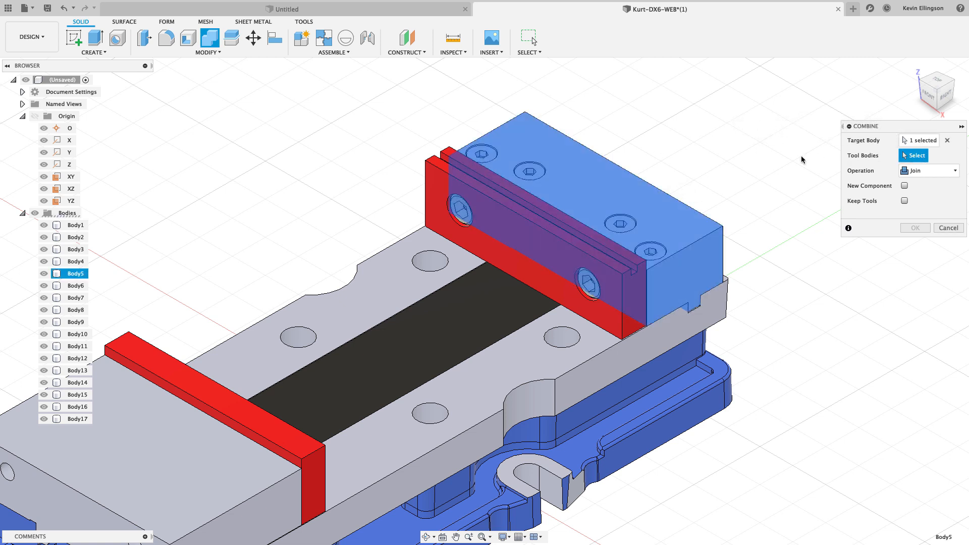
left_click(496, 158)
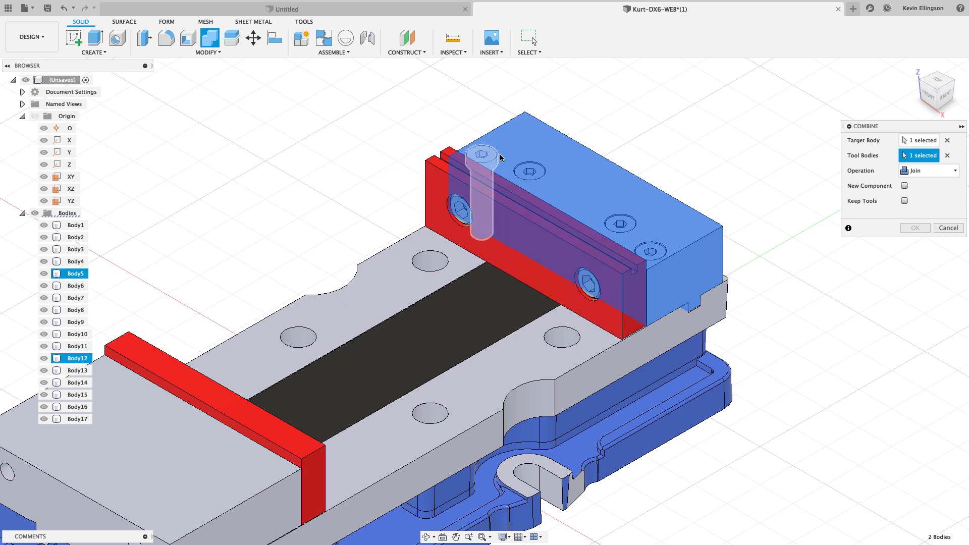
left_click(530, 172)
left_click(620, 224)
left_click(652, 252)
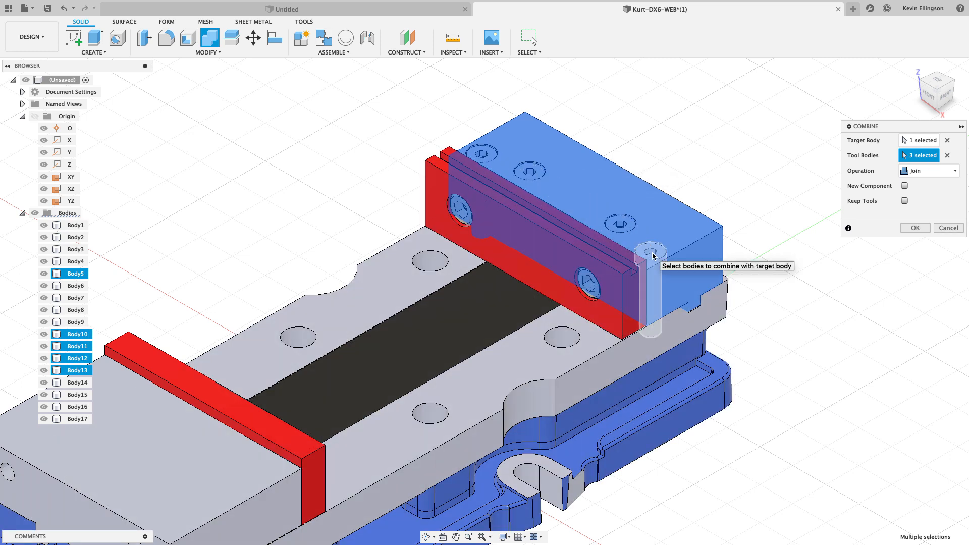
left_click(653, 254)
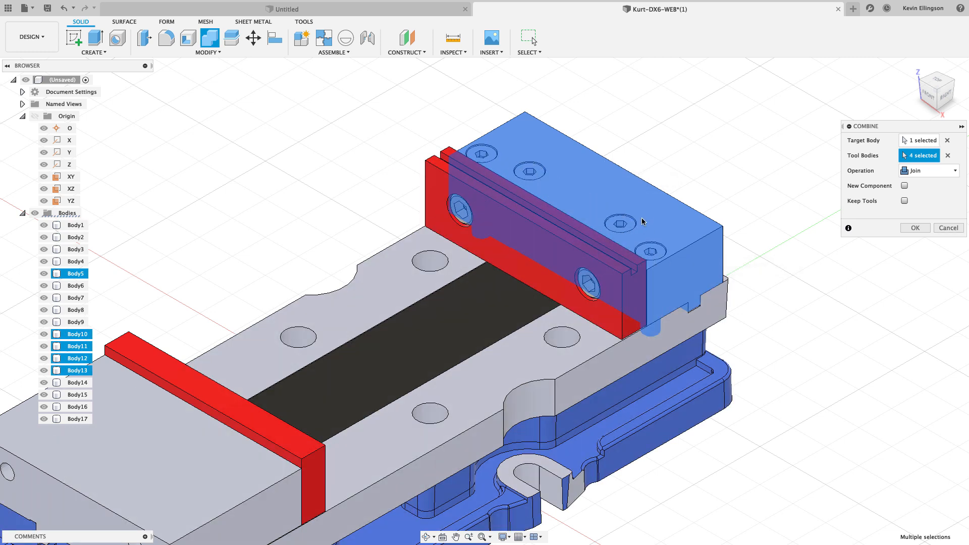
left_click(914, 228)
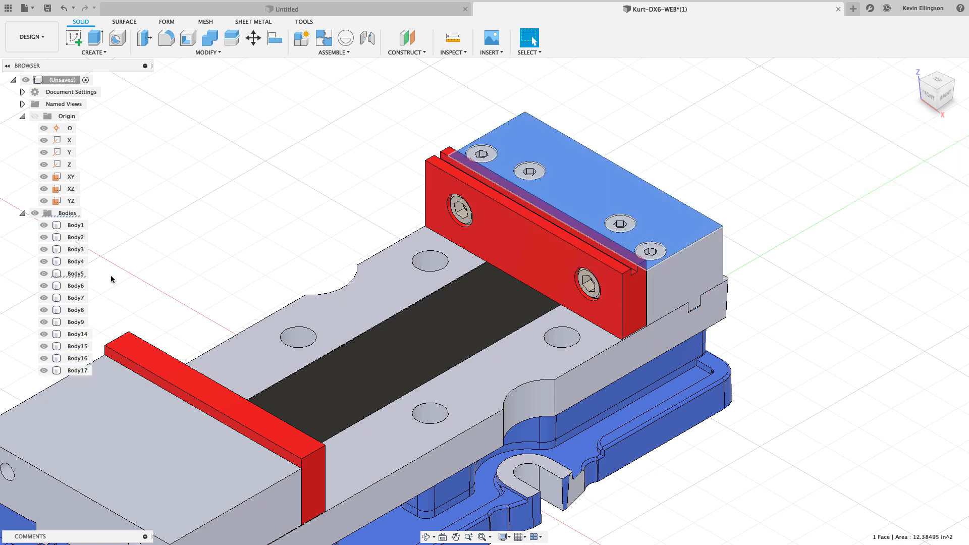
- Toggle the visibility of Body5 off and on to check that its screws belong to the same body
left_click(44, 274)
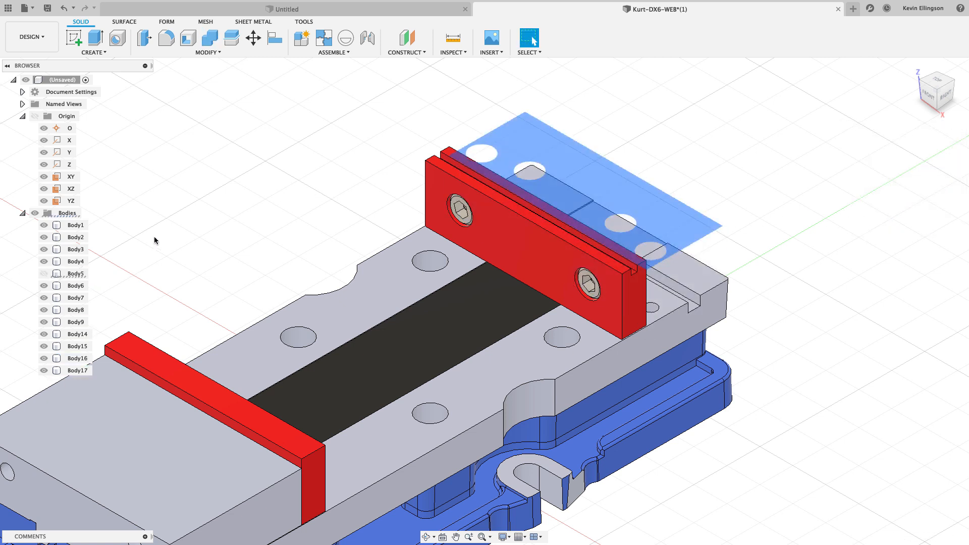
left_click(44, 274)
left_click(45, 273)
left_click(44, 274)
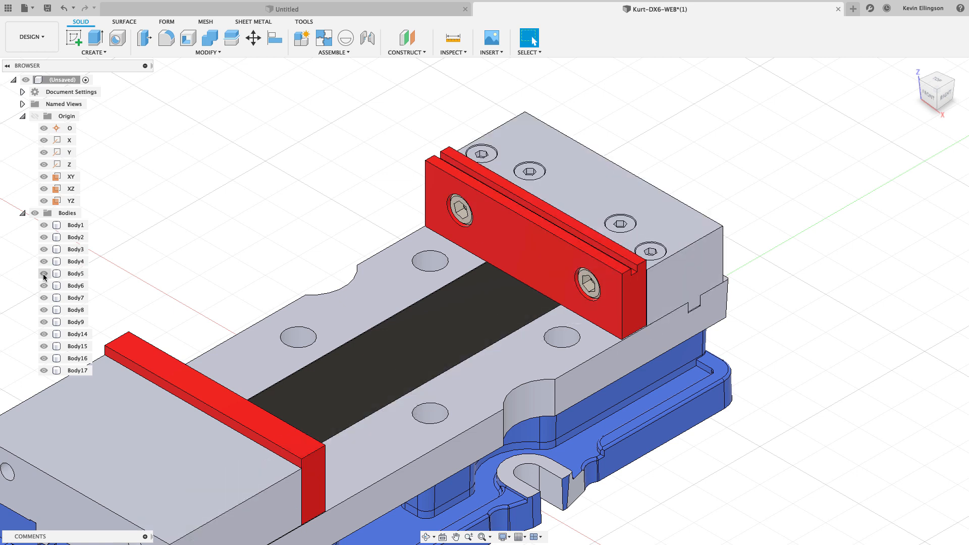
left_click(44, 274)
left_click(45, 273)
left_click(44, 273)
left_click(44, 274)
- Isolate Body7, the black bracket around the vise's leadscrew at the handle end
key("F6")
mouse_move(333, 193)
middle_mouse_down("shift")
mouse_move(342, 171)
mouse_move(337, 181)
middle_mouse_up("shift")
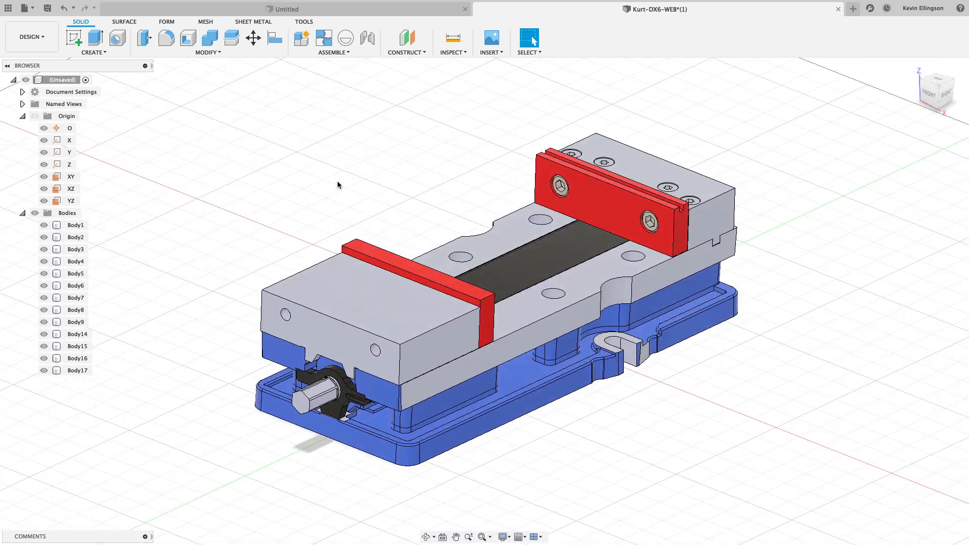
scroll(339, 396, "up", 5)
left_click(330, 421)
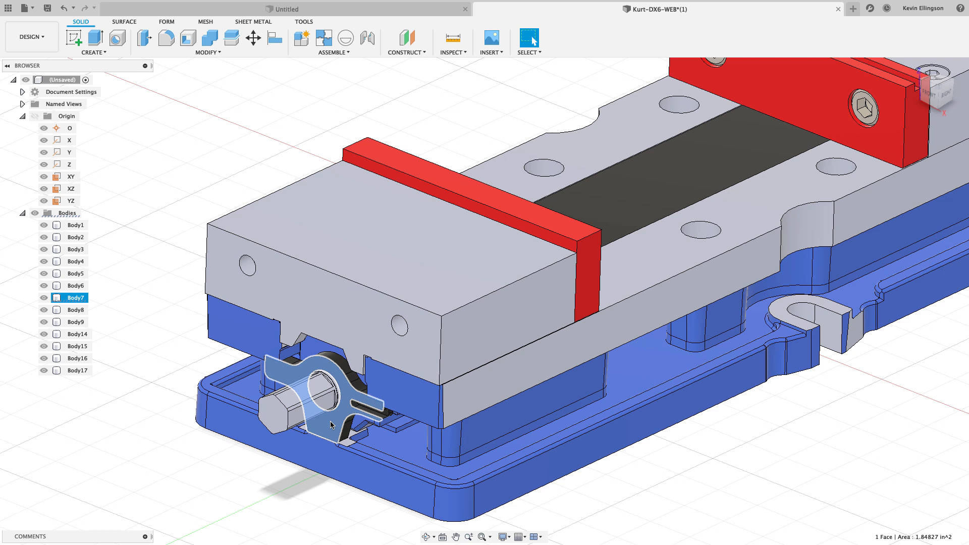
right_click(330, 420)
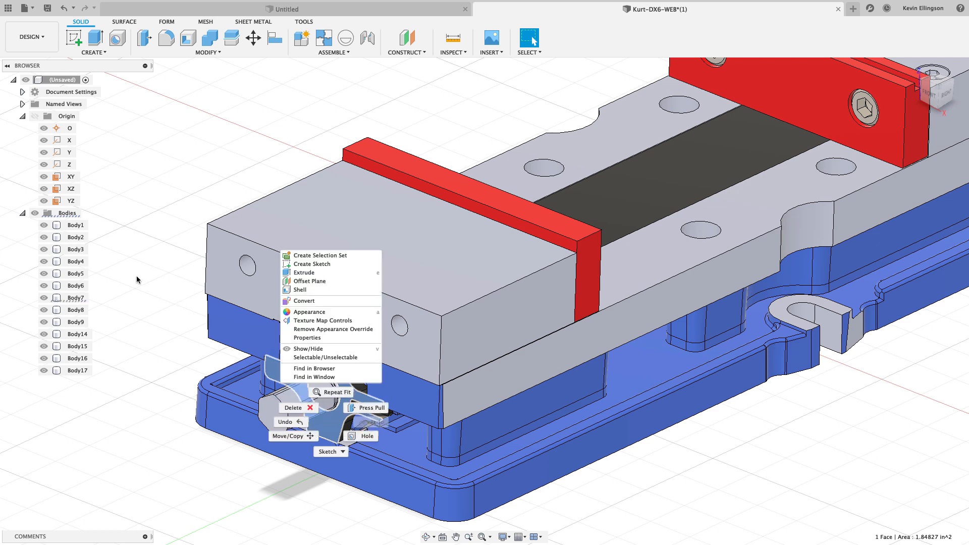
key("Escape")
left_click(76, 298)
right_click(82, 297)
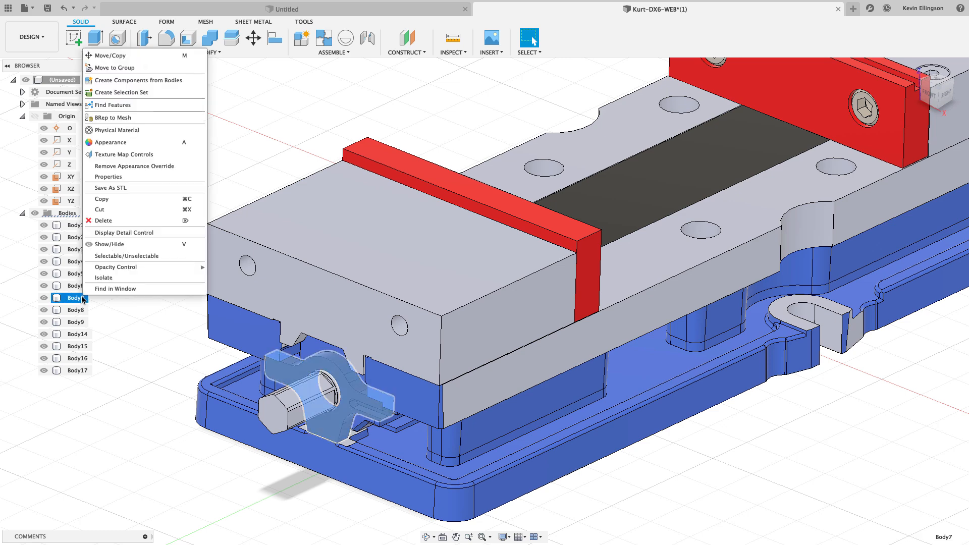
left_click(107, 278)
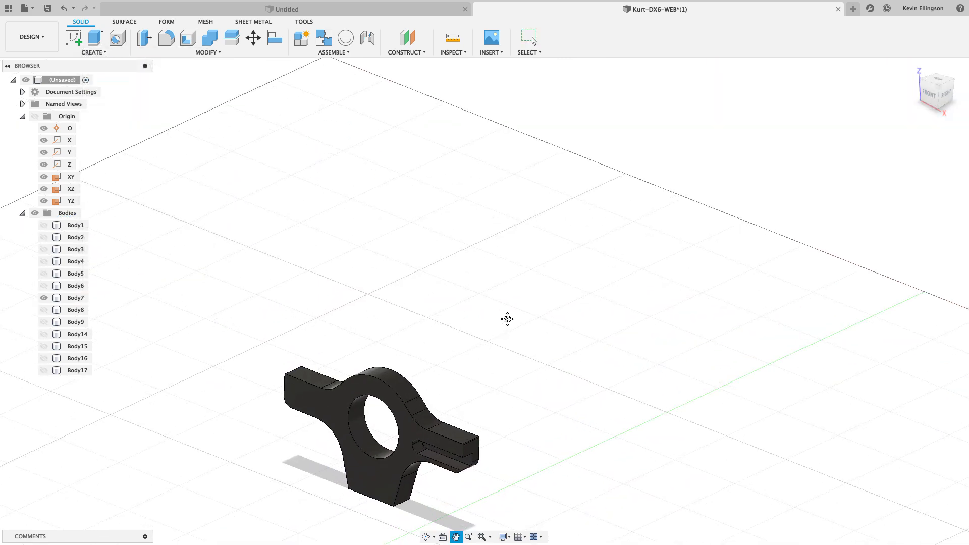
- Delete the cylindrical bore face of Body7 to fill its central hole, and unisolate the body
middle_click_drag(508, 319, 537, 285)
scroll(506, 322, "up", 5)
middle_click_drag(366, 439, 448, 364)
scroll(479, 343, "down", 2)
middle_click_drag(489, 339, 513, 336, "shift")
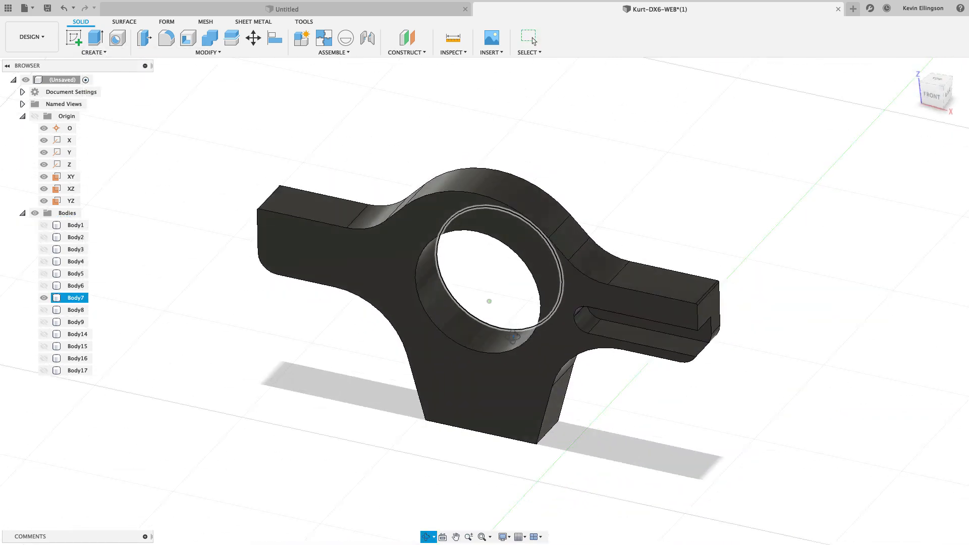
key("Escape")
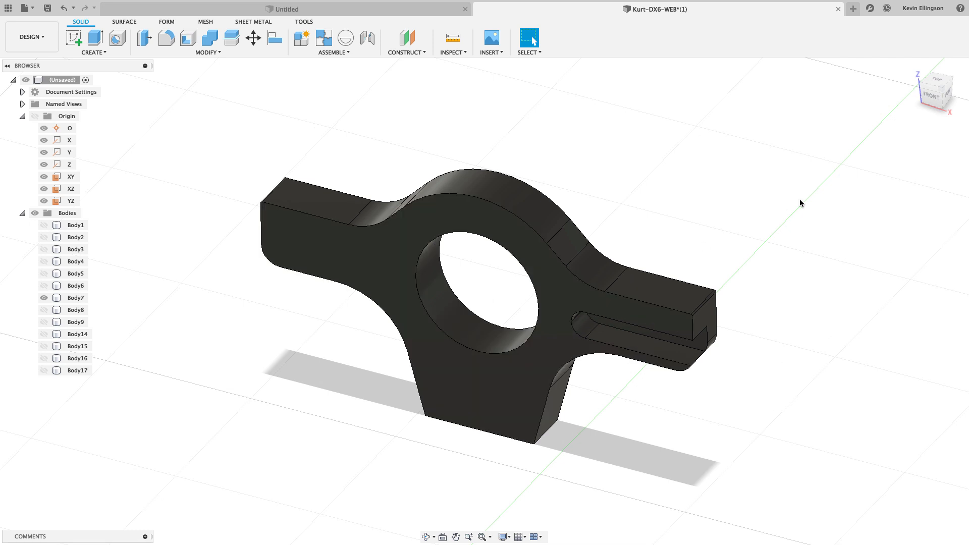
left_click(942, 92)
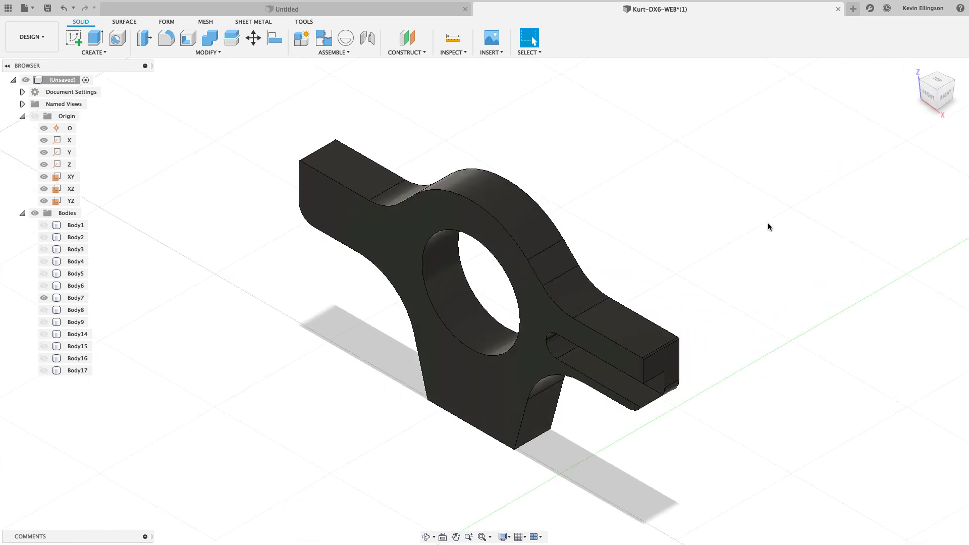
left_click(457, 295)
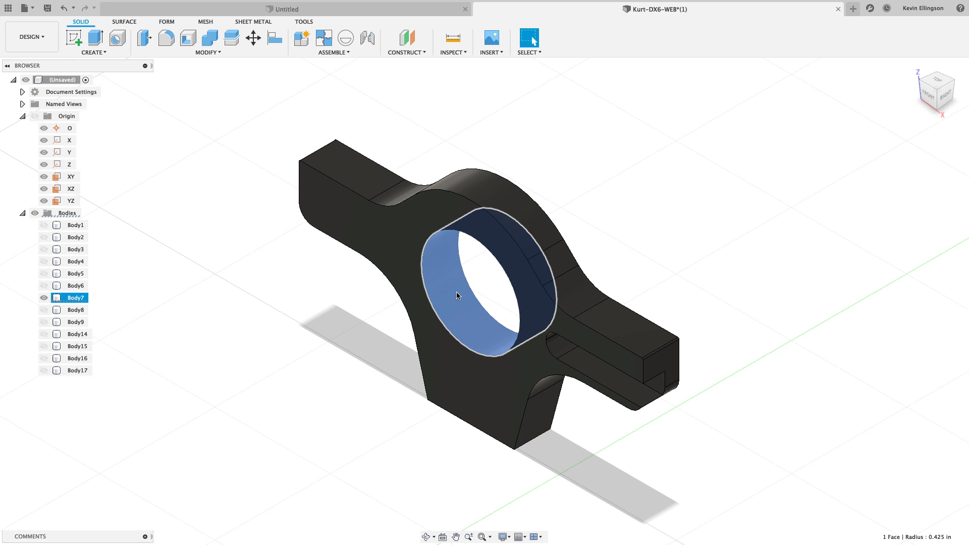
key("Delete")
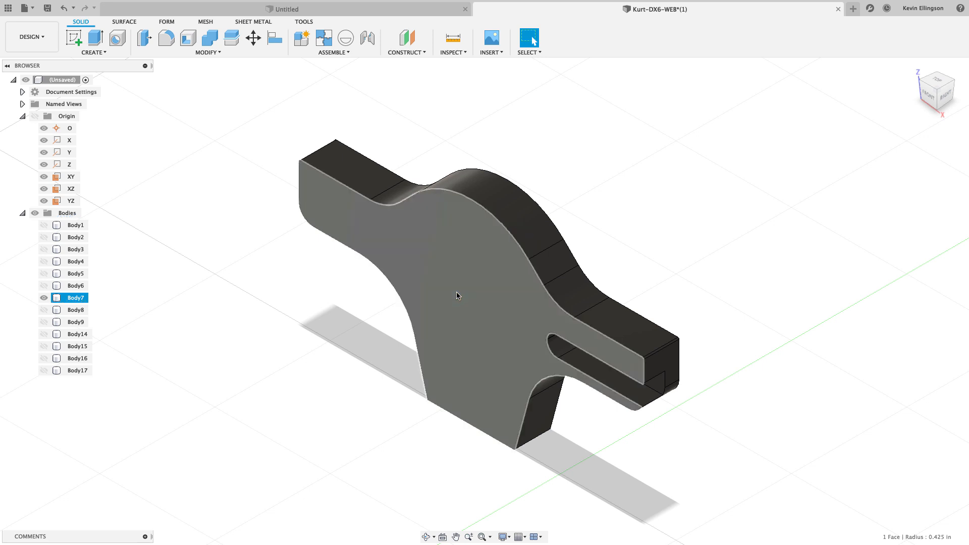
right_click(76, 299)
left_click(106, 279)
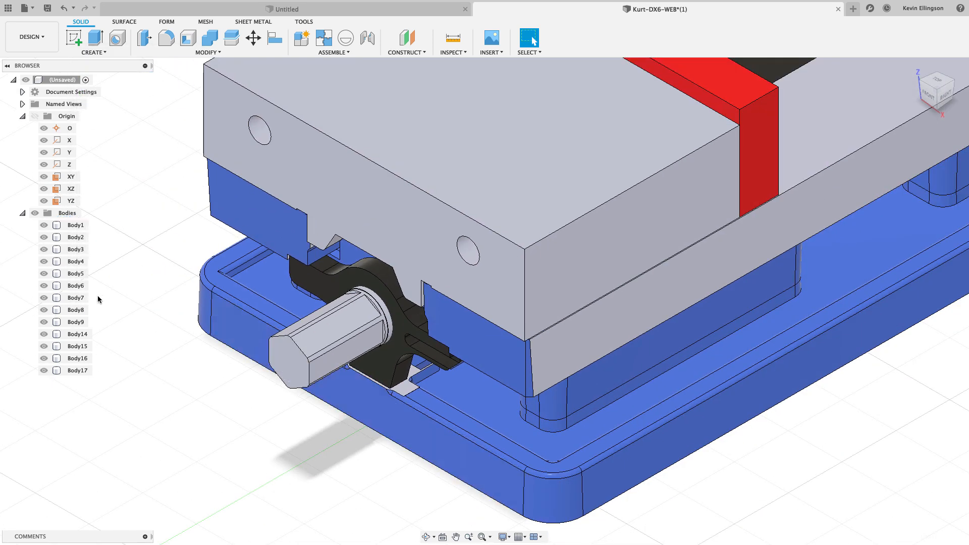
- Isolate the filled bracket Body7 again and show the leadscrew Body4 together with it
left_click(341, 287)
left_click(341, 286)
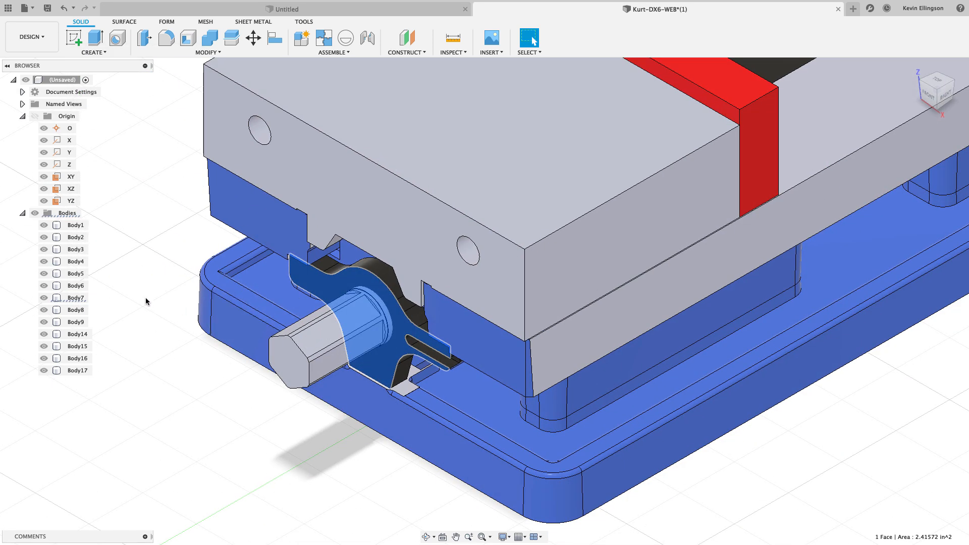
right_click(76, 297)
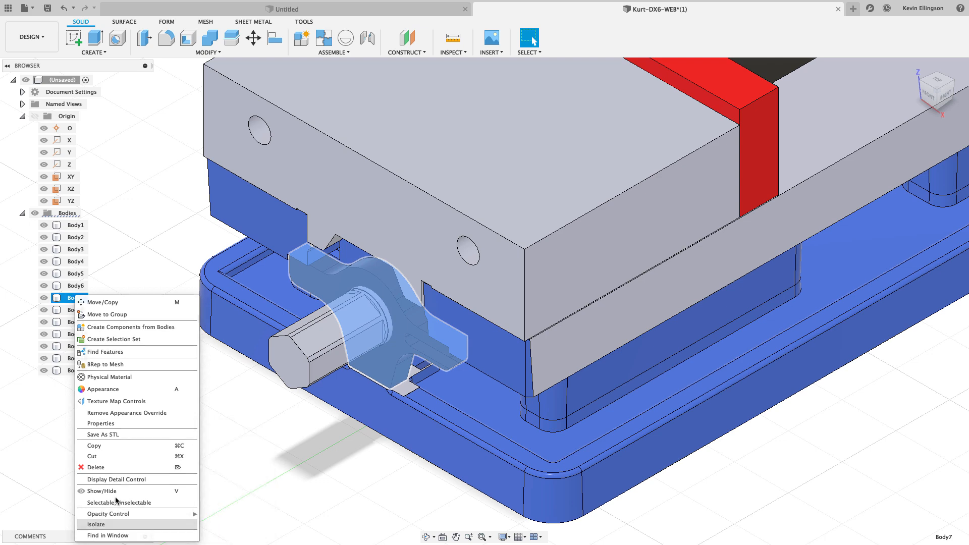
left_click(108, 524)
left_click(44, 261)
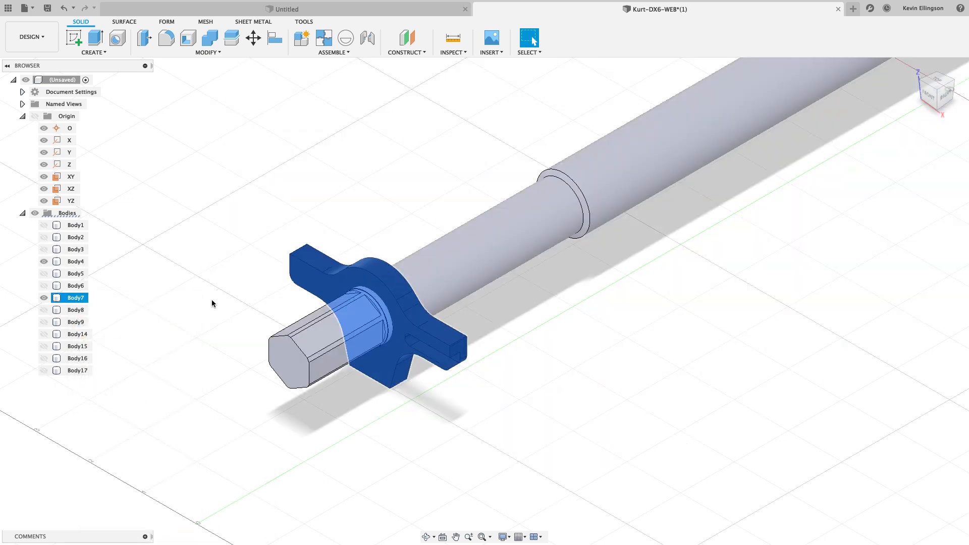
- Combine the bracket Body7 into the leadscrew Body4 with the Join operation and hide the joined body
scroll(352, 340, "down", 2)
middle_click_drag(361, 317, 311, 425)
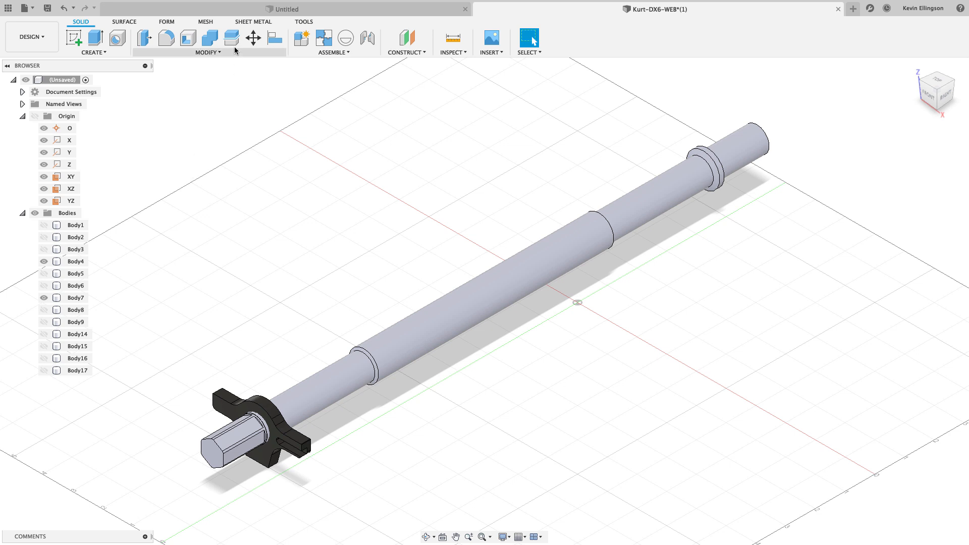
left_click(211, 39)
left_click(212, 40)
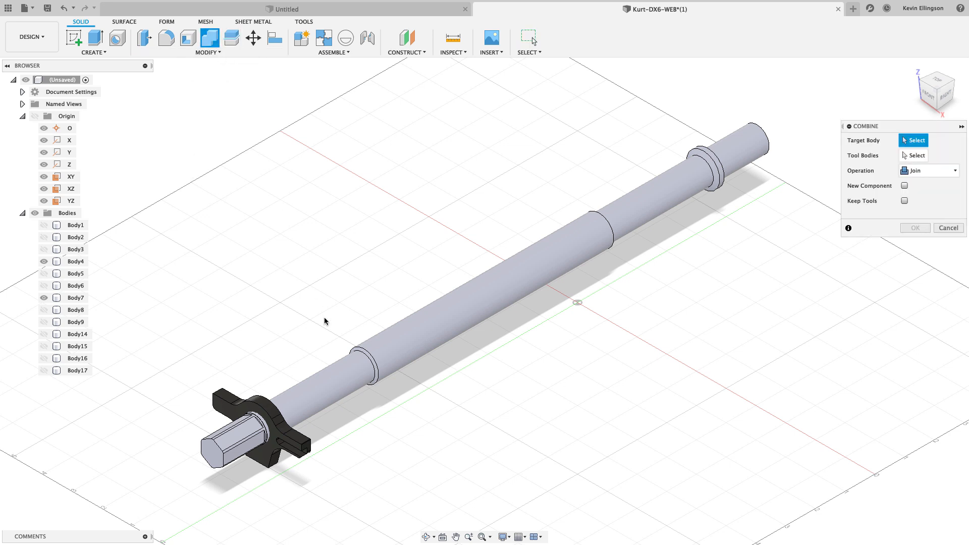
left_click(338, 397)
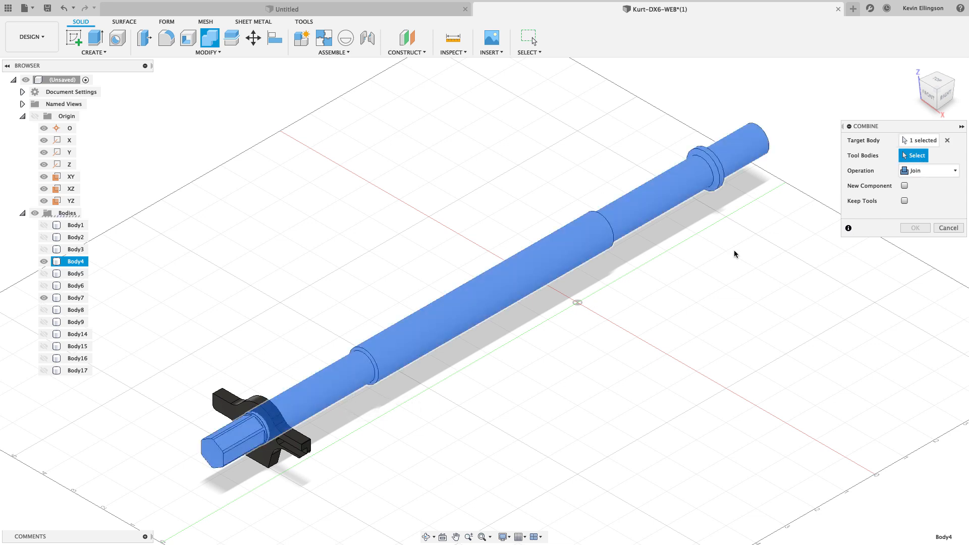
left_click(308, 445)
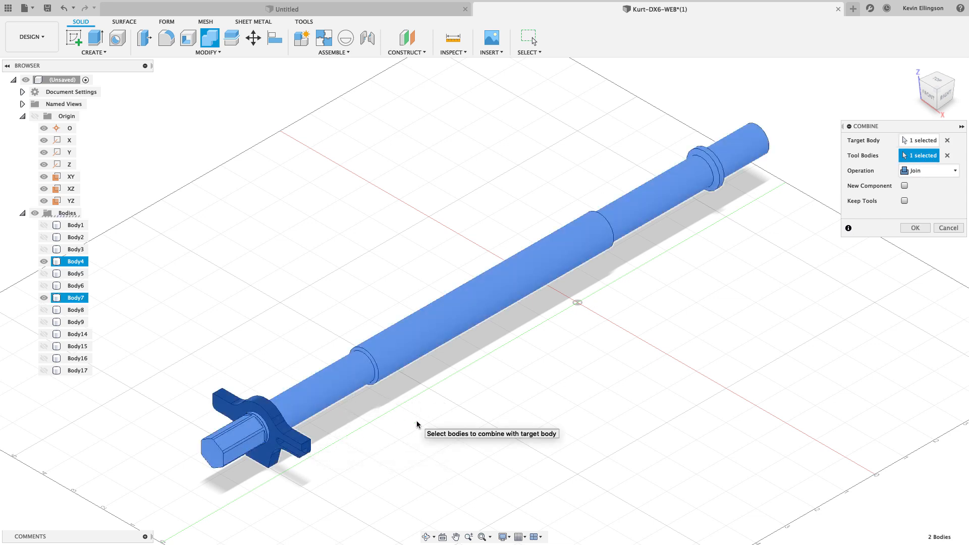
left_click(915, 228)
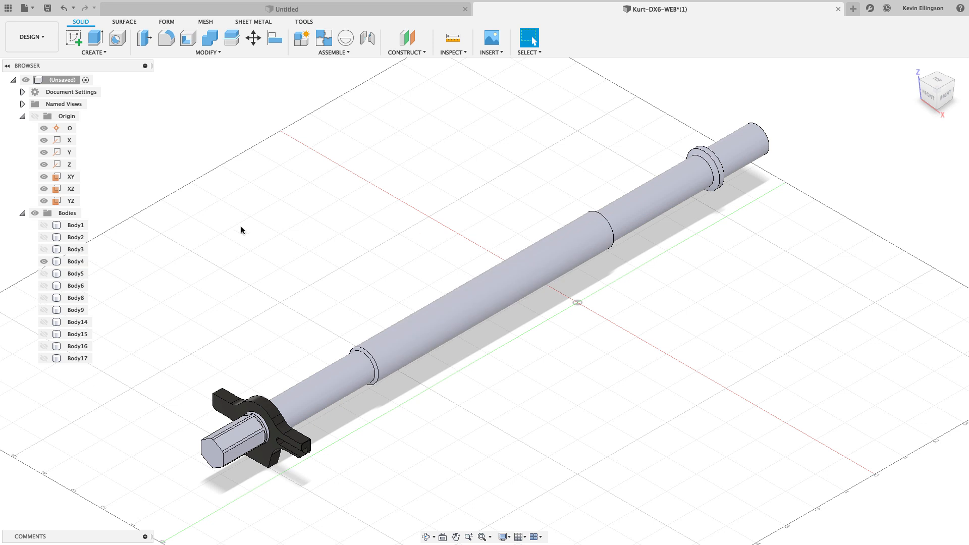
left_click(44, 262)
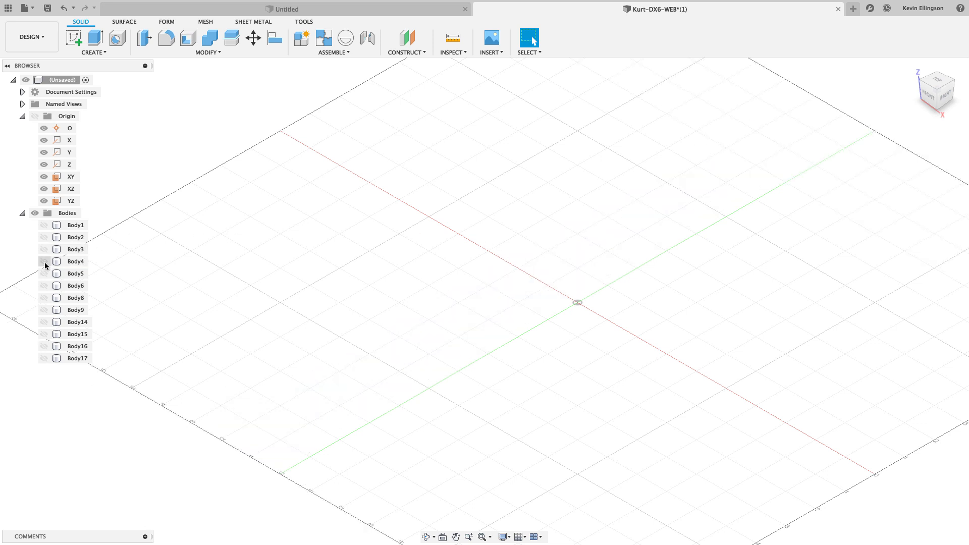
- Show the joined leadscrew body, Body4
left_click(44, 261)
left_click(69, 263)
right_click(79, 263)
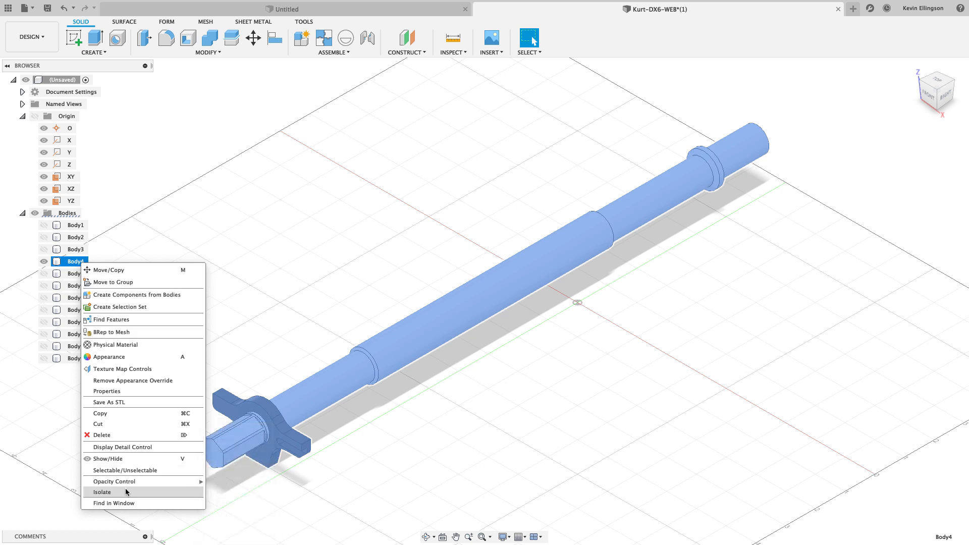
mouse_move(126, 482)
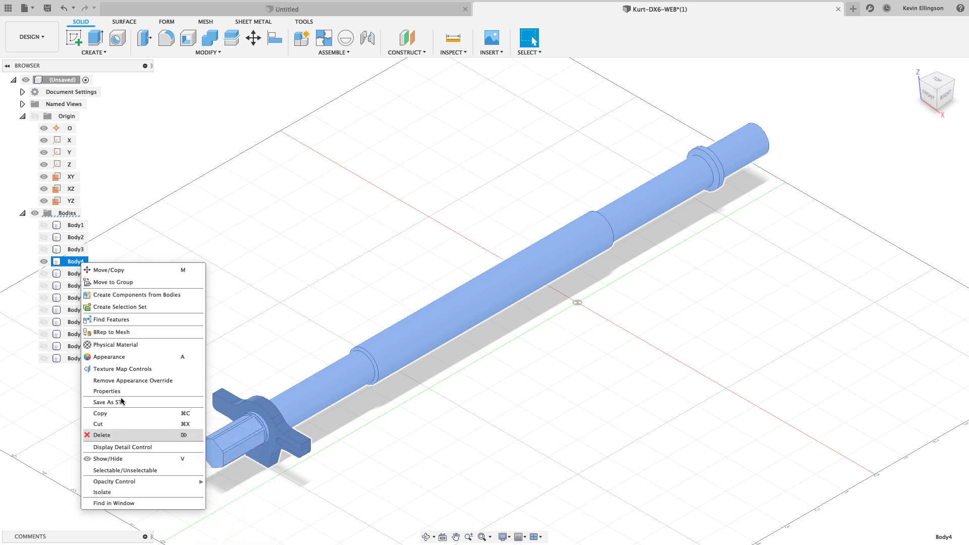
left_click(170, 236)
- Turn on the visibility of all remaining hidden bodies so the whole vise is displayed
left_click(43, 225)
left_click(43, 236)
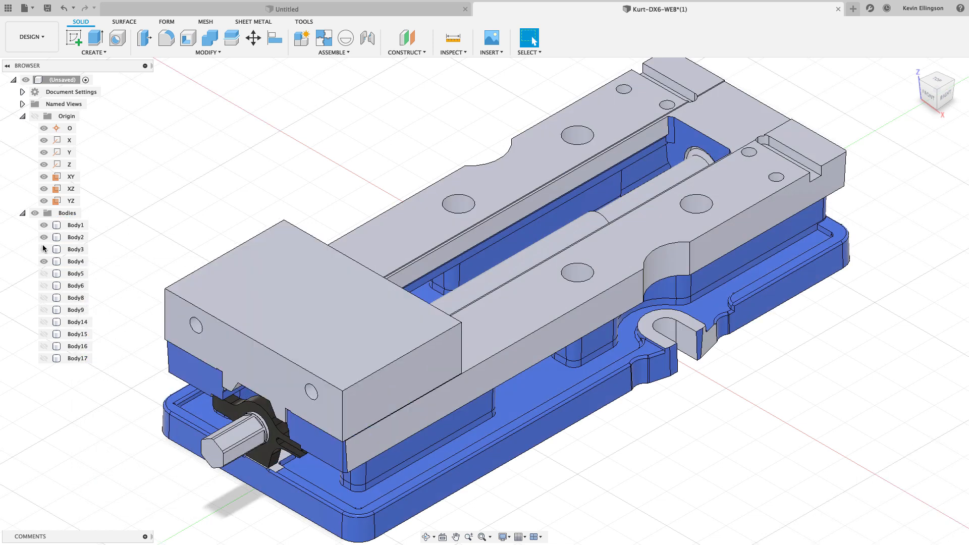
left_click(44, 249)
left_click(44, 273)
left_click(43, 286)
left_click(44, 298)
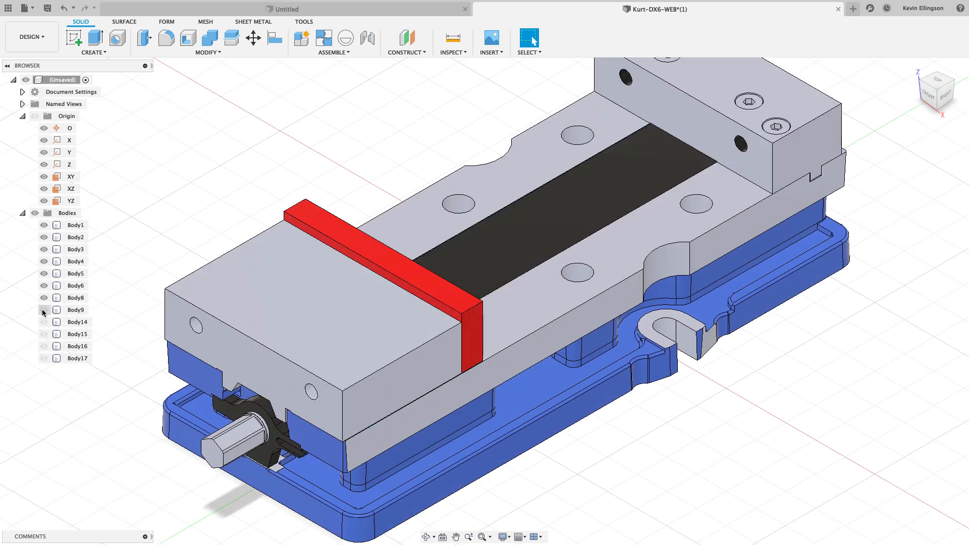
left_click(43, 310)
left_click(44, 322)
left_click(43, 334)
left_click(44, 346)
left_click(43, 358)
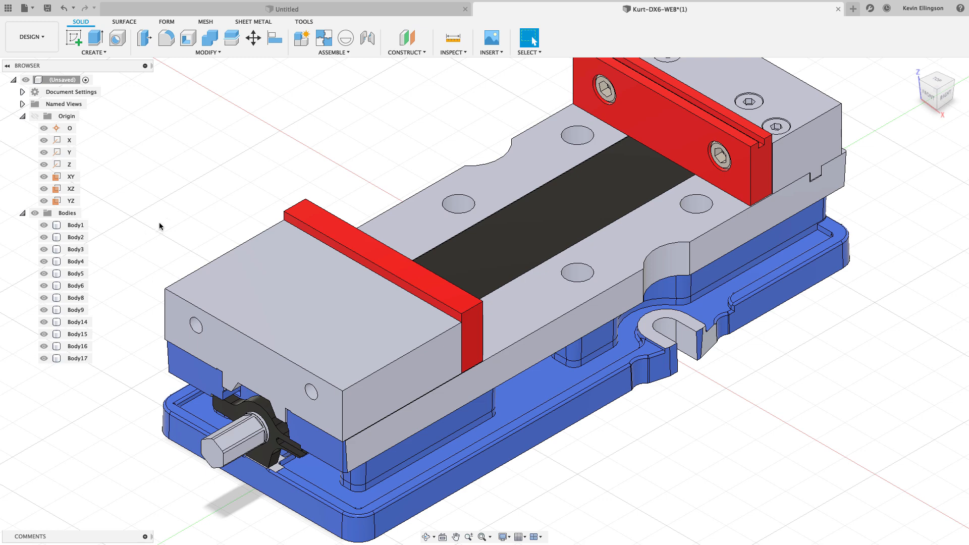
key("F6")
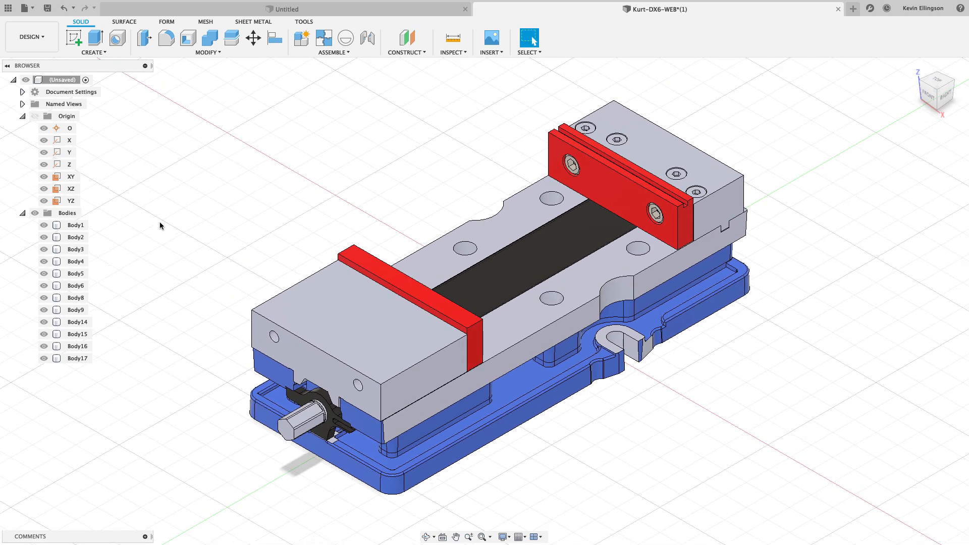
- Examine the cap screws holding the red jaw plates on both the fixed and the movable jaw
left_click(572, 165)
scroll(572, 165, "up", 5)
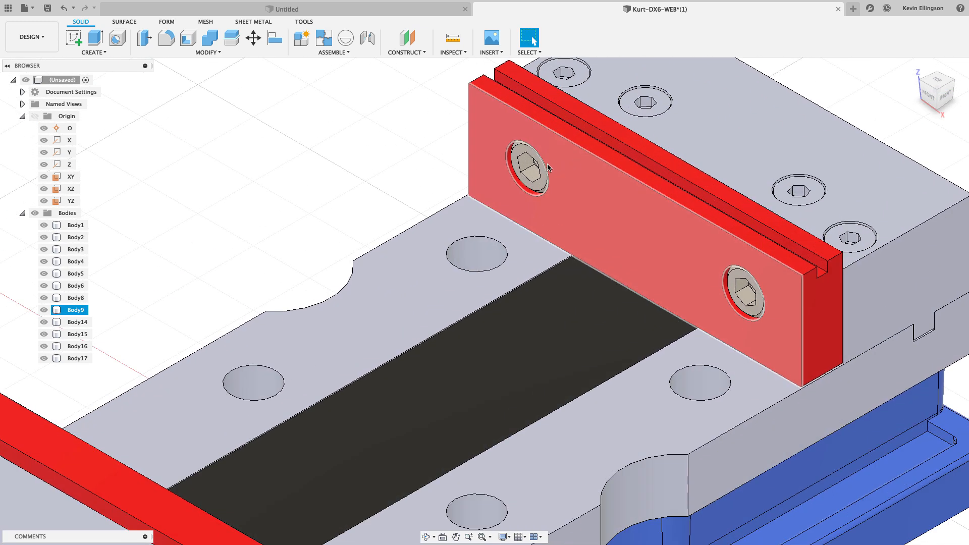
scroll(530, 159, "up", 2)
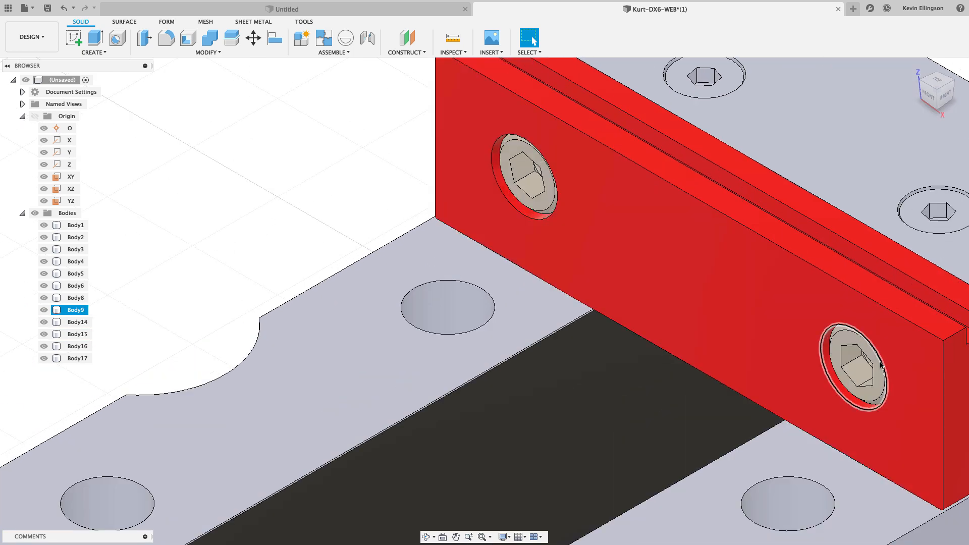
left_click(854, 195)
scroll(855, 193, "down", 2)
scroll(502, 156, "down", 2)
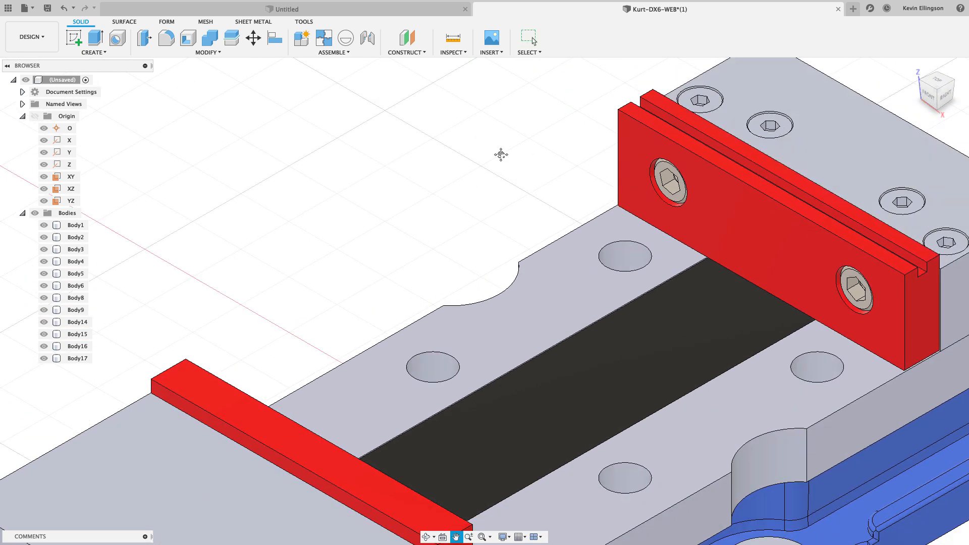
scroll(526, 156, "down", 3)
left_click(432, 146)
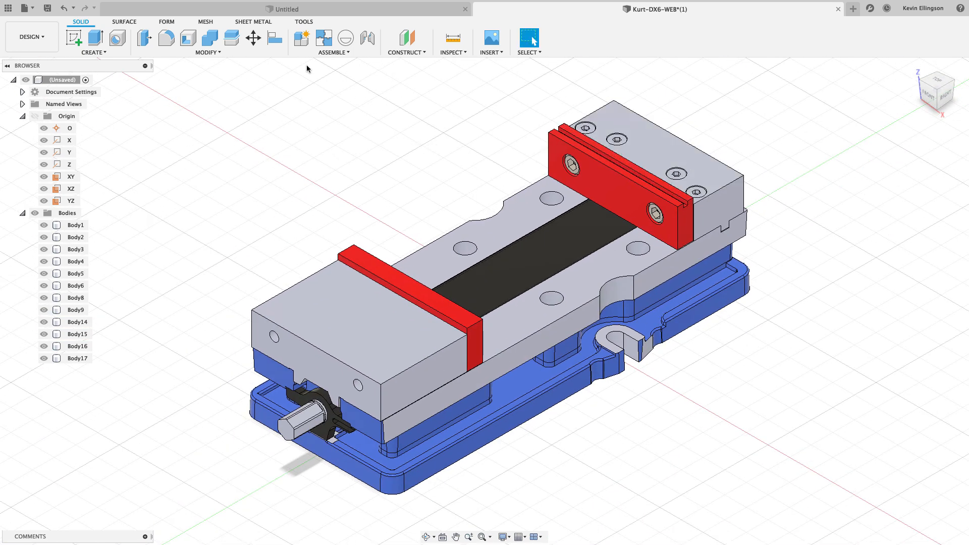
middle_click_drag(512, 195, 392, 218, "shift")
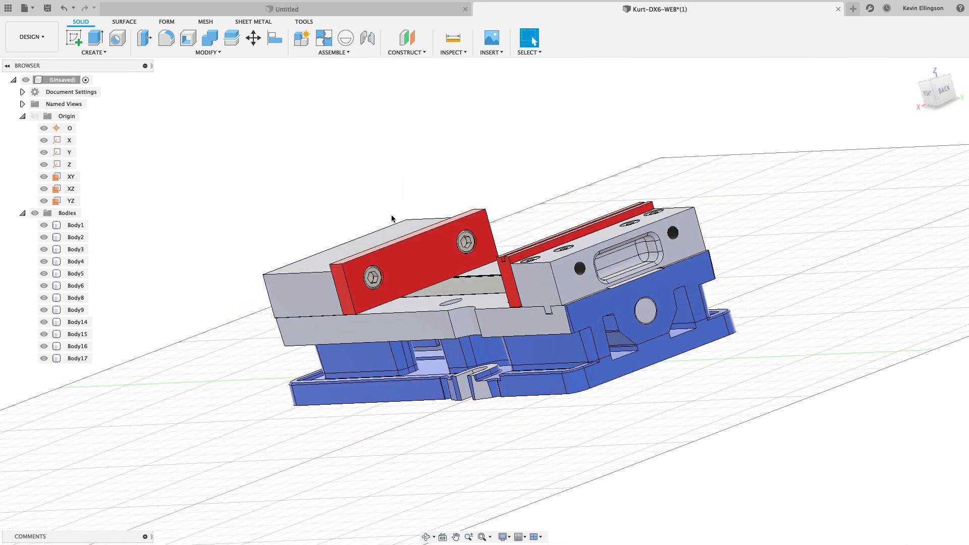
middle_click_drag(457, 230, 528, 223, "shift")
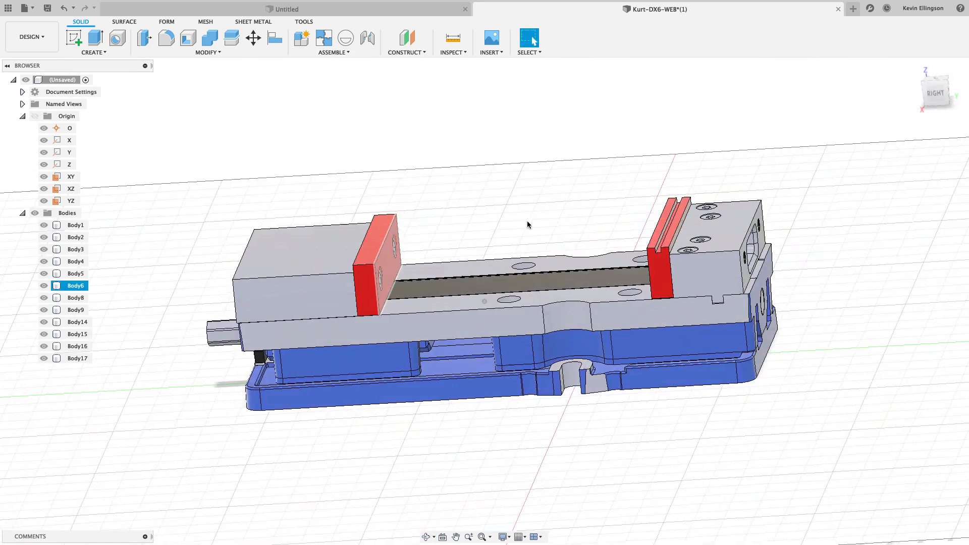
left_click(924, 86)
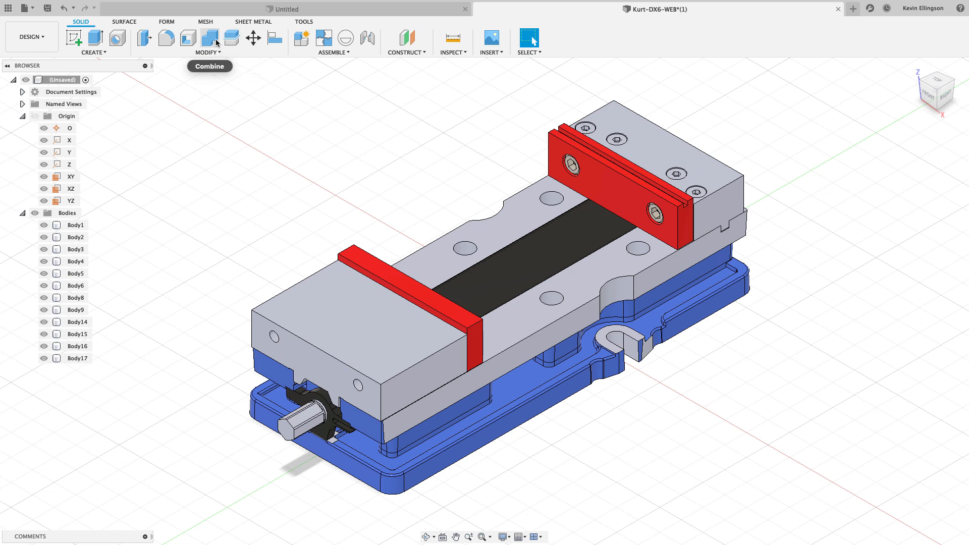
- Combine the two jaw plate screws Body14 and Body15 into the fixed jaw Body5 with the Join operation
left_click(216, 43)
scroll(503, 138, "up", 2)
left_click(676, 127)
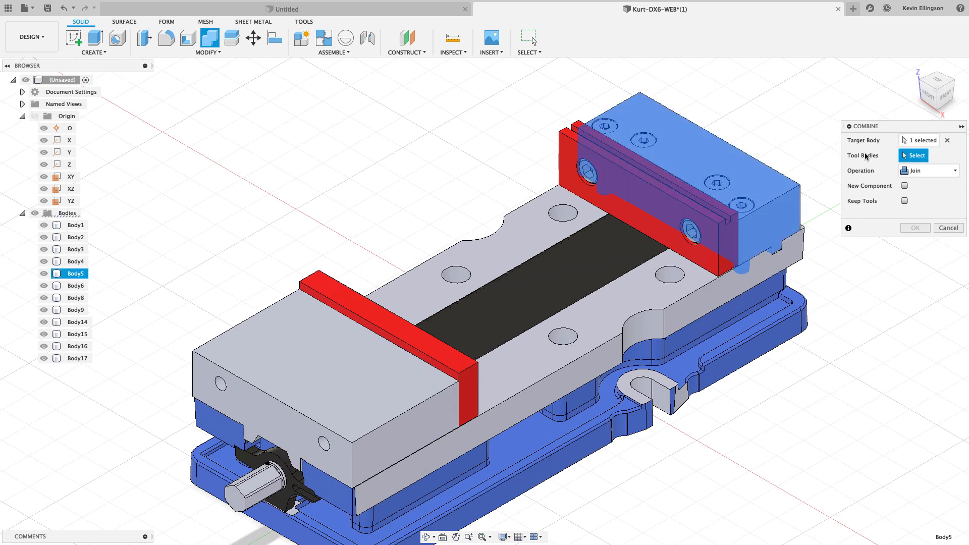
scroll(740, 177, "up", 3)
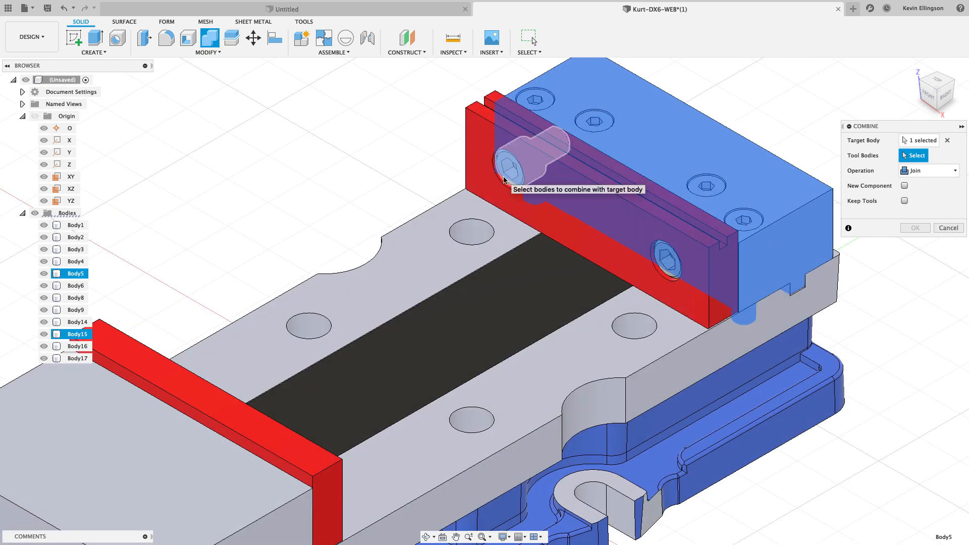
left_click(506, 174)
left_click(671, 259)
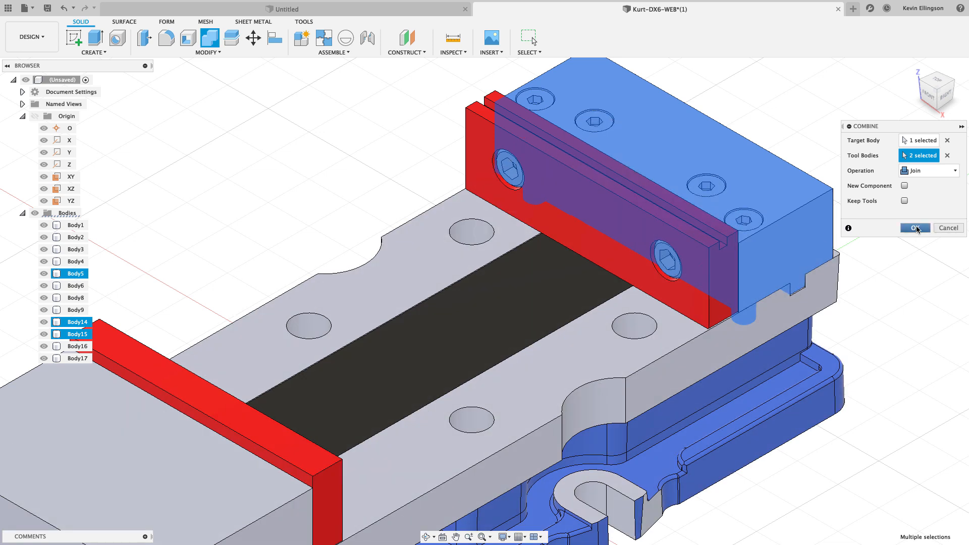
left_click(916, 229)
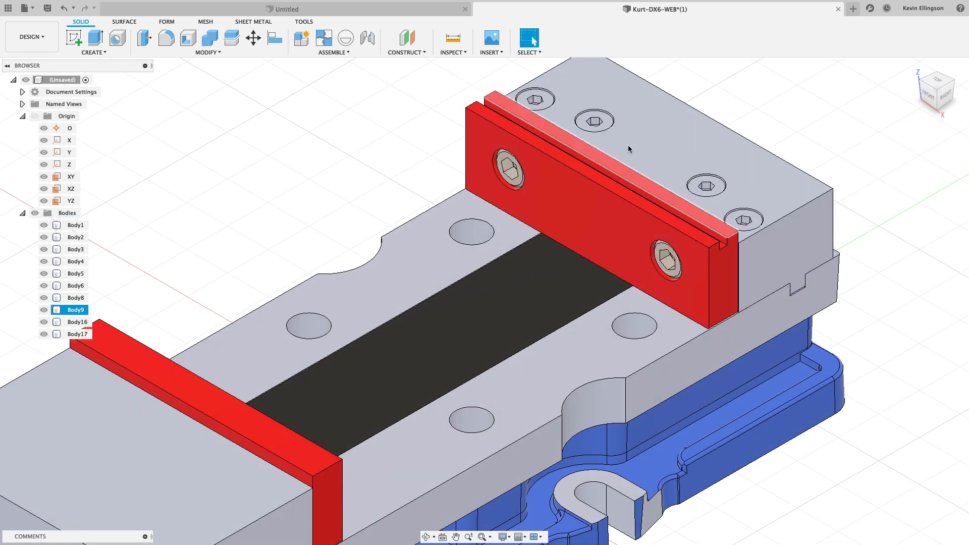
- Toggle the visibility of the fixed jaw Body5 to check that its two screws belong to it
left_click(44, 274)
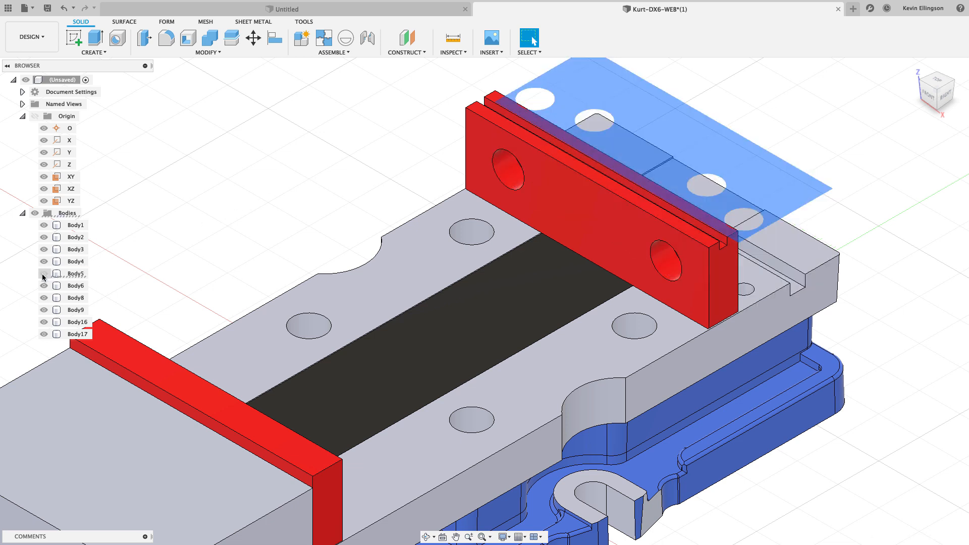
left_click(44, 273)
left_click(44, 273)
left_click(44, 273)
left_click(229, 253)
- Combine the two jaw plate screws Body16 and Body17 into the movable jaw Body2 with the Join operation
scroll(275, 242, "down", 3)
middle_click_drag(364, 273, 242, 262, "shift")
middle_click_drag(424, 323, 395, 227, "shift")
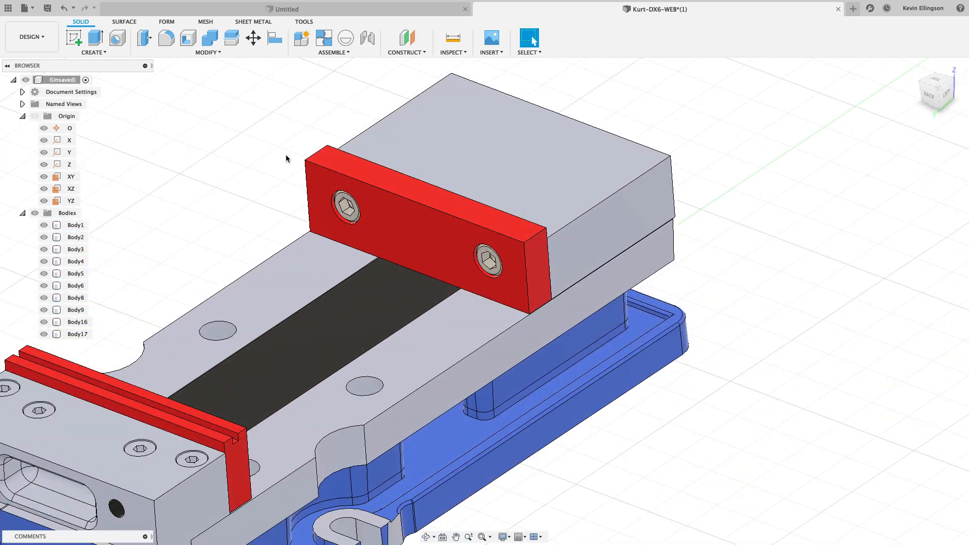
left_click(210, 38)
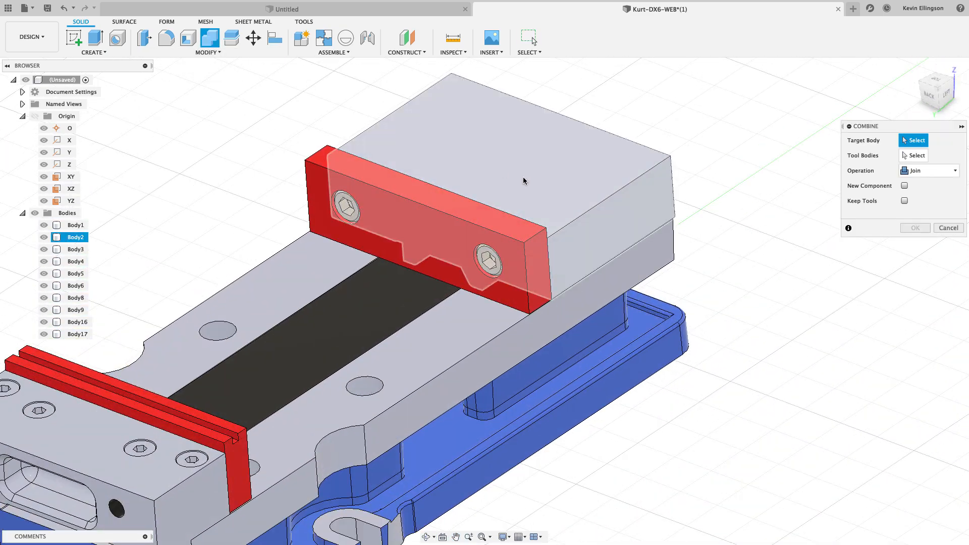
left_click(524, 181)
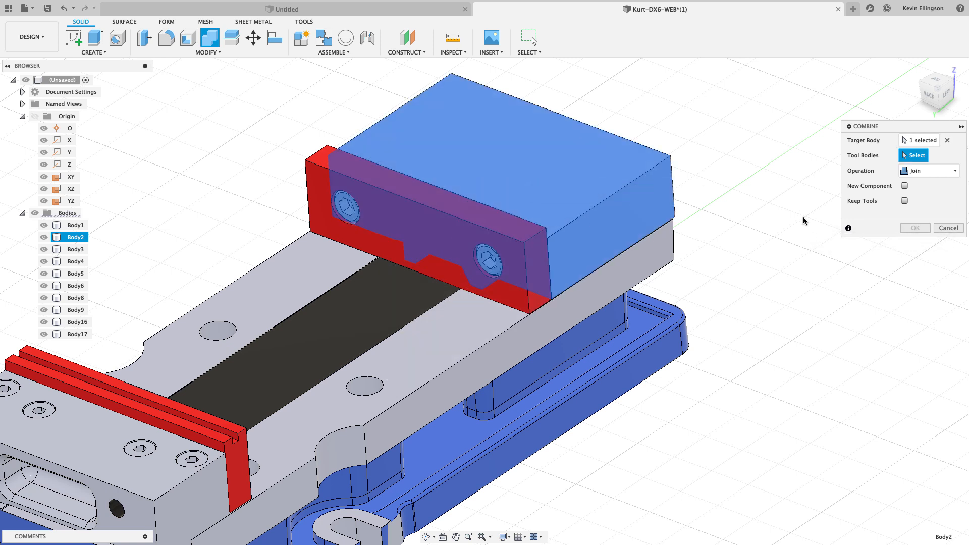
left_click(495, 272)
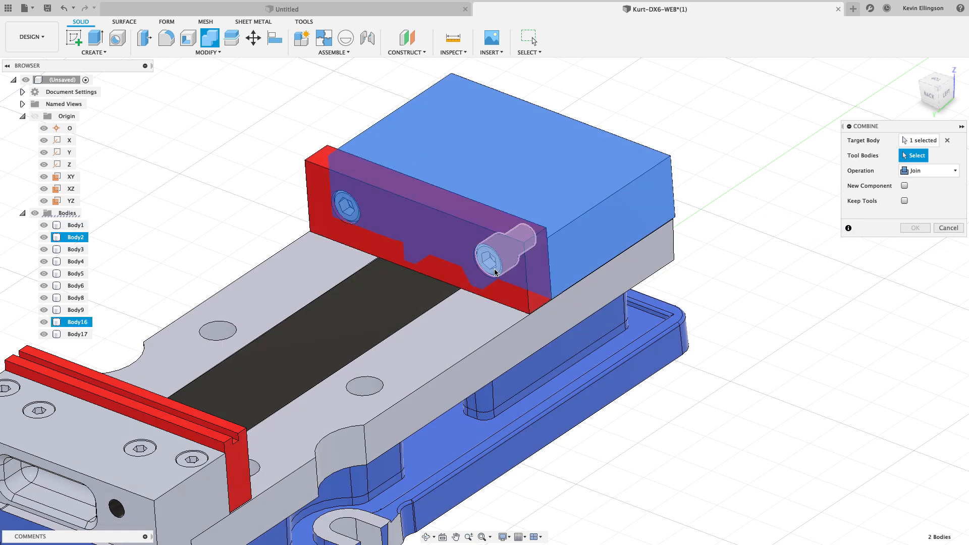
left_click(366, 220)
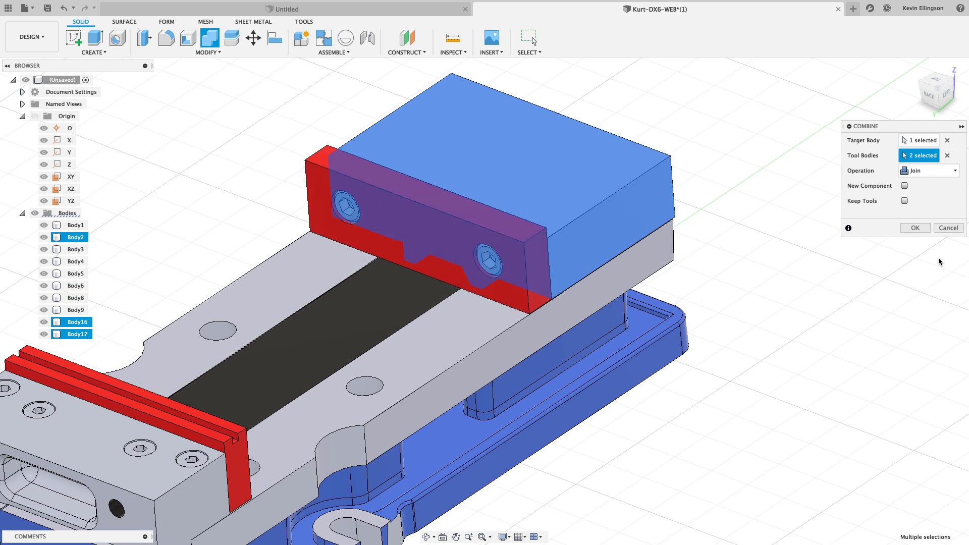
left_click(916, 228)
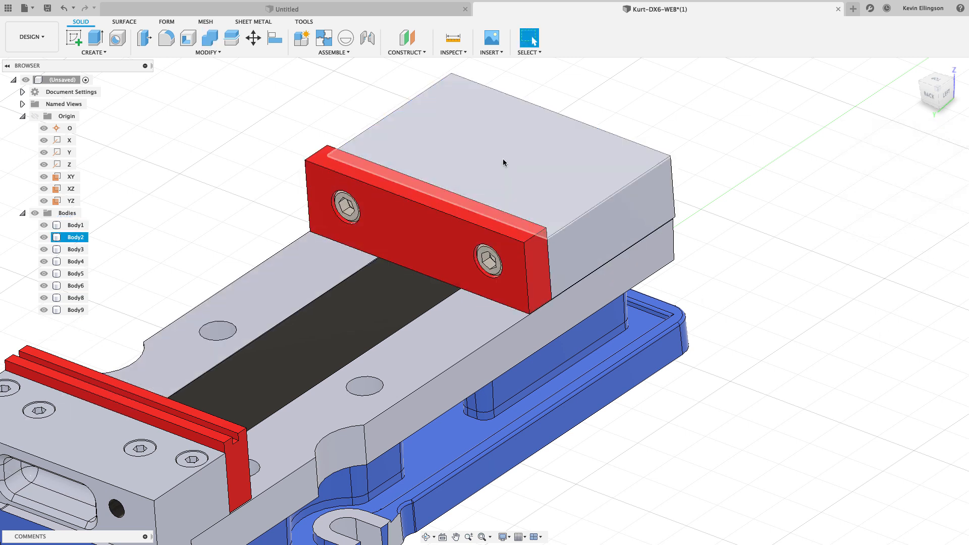
- Hide and reshow the movable jaw Body2 to check its joined screws, and return to the home view
left_click(42, 237)
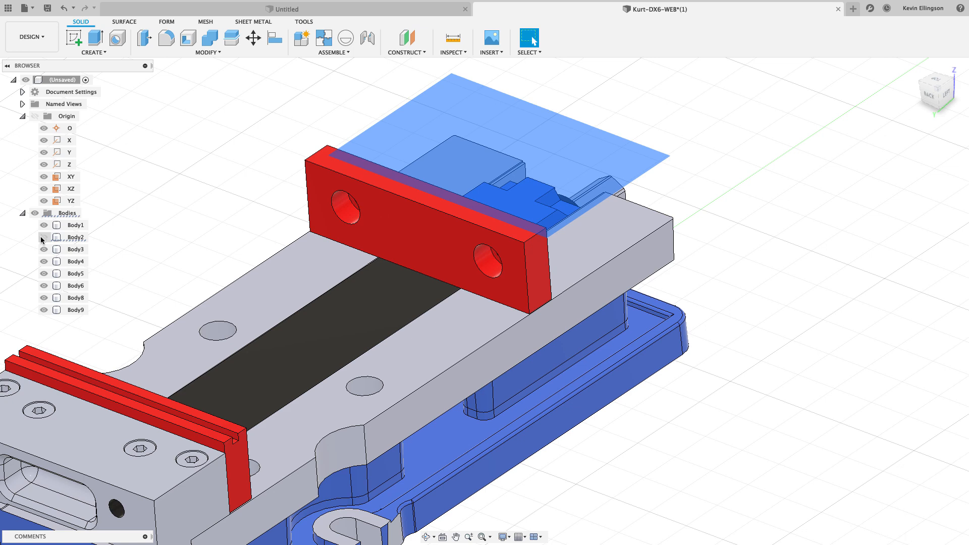
left_click(44, 238)
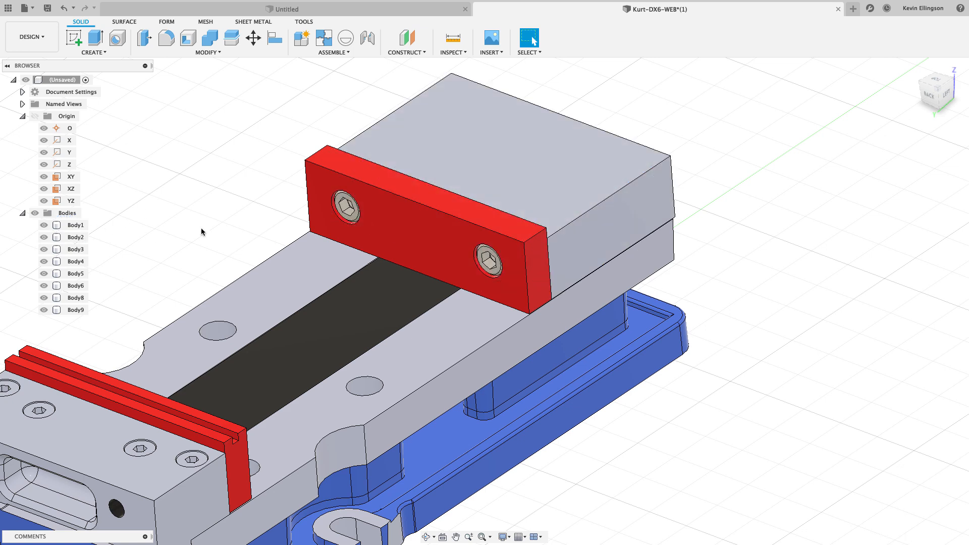
left_click(917, 68)
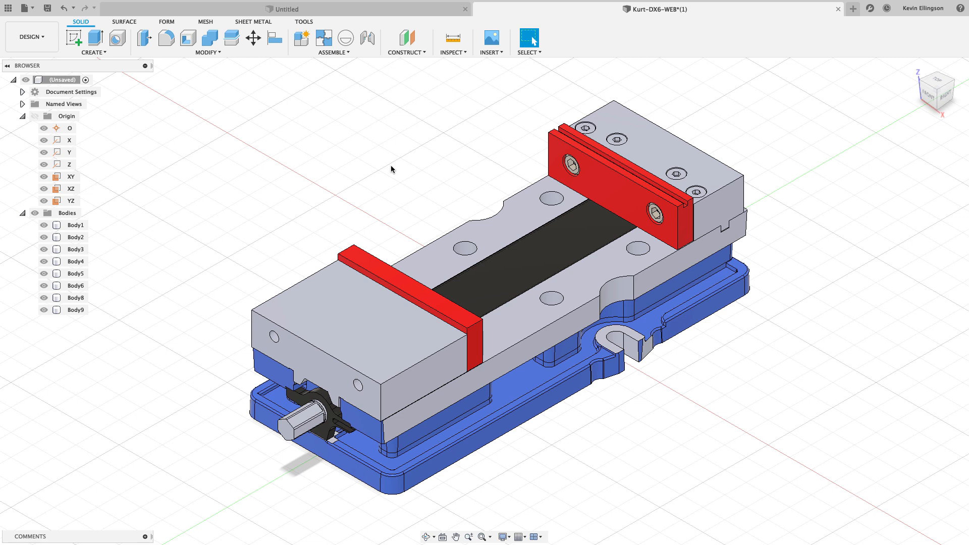
- Try to delete the top face of the black cover plate between the jaws
left_click(525, 259)
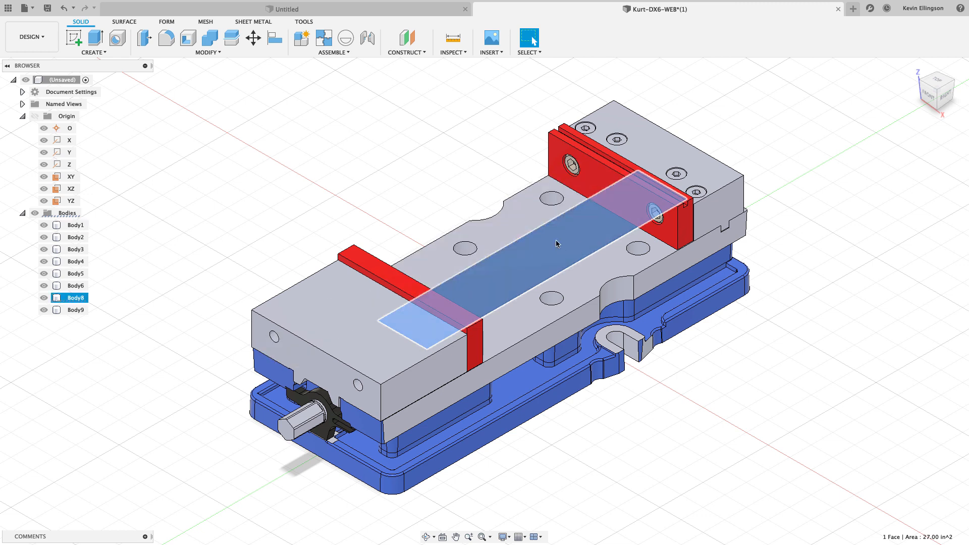
key("Delete")
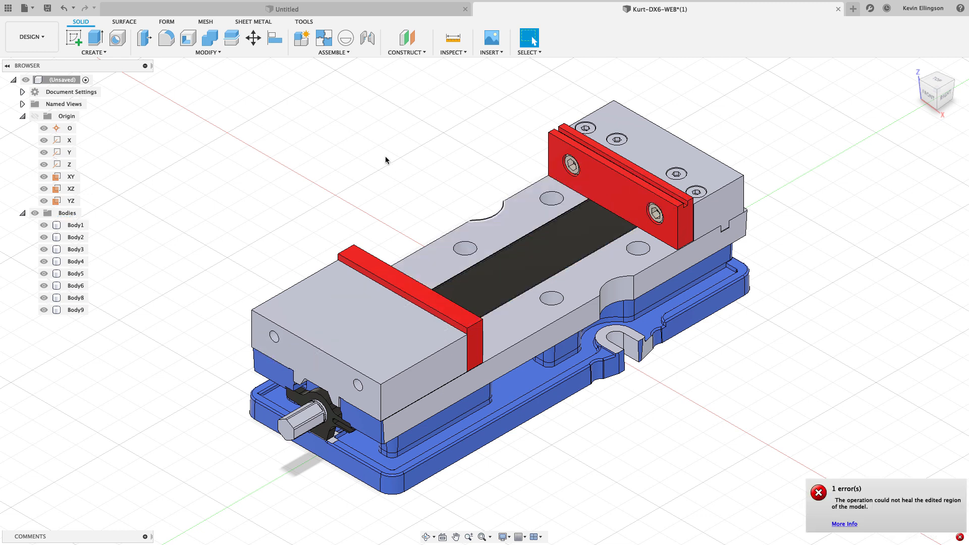
left_click(386, 156)
- Delete the black cover plate Body8 between the jaws and inspect the opened vise bed
left_click(66, 298)
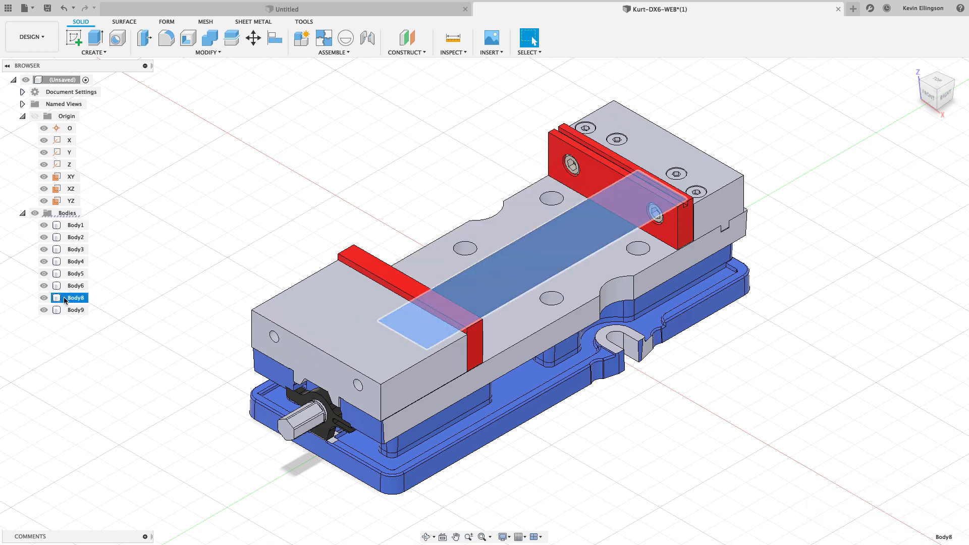
key("Delete")
middle_click_drag(353, 163, 433, 268, "shift")
scroll(433, 268, "down", 3)
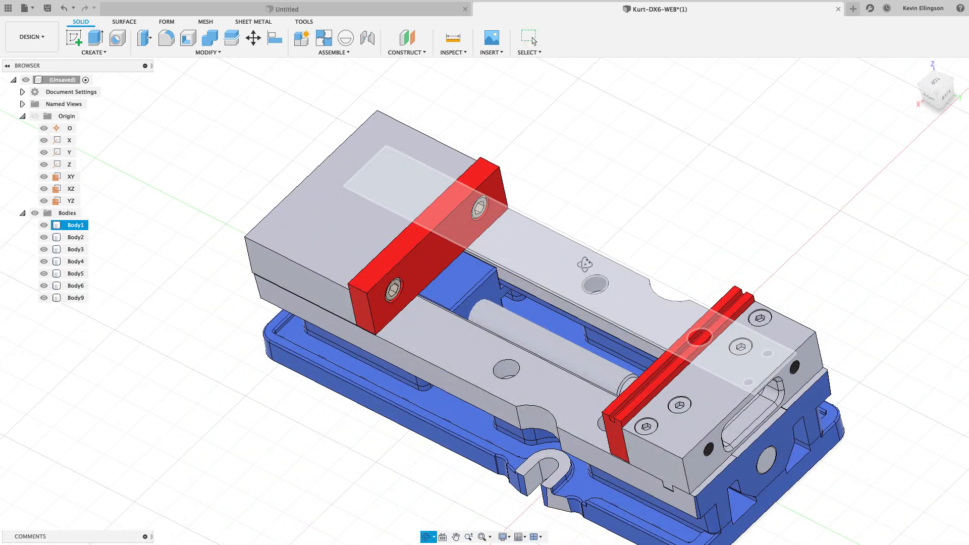
middle_click_drag(584, 264, 651, 257, "shift")
left_click(914, 67)
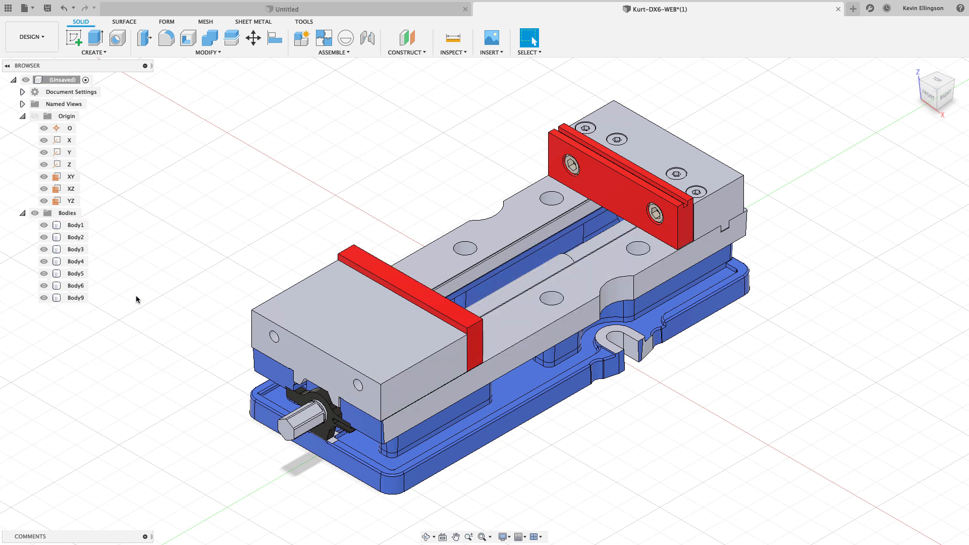
- Toggle the visibility of Body3 to identify it, and hide the movable jaw Body2 above it
left_click(45, 249)
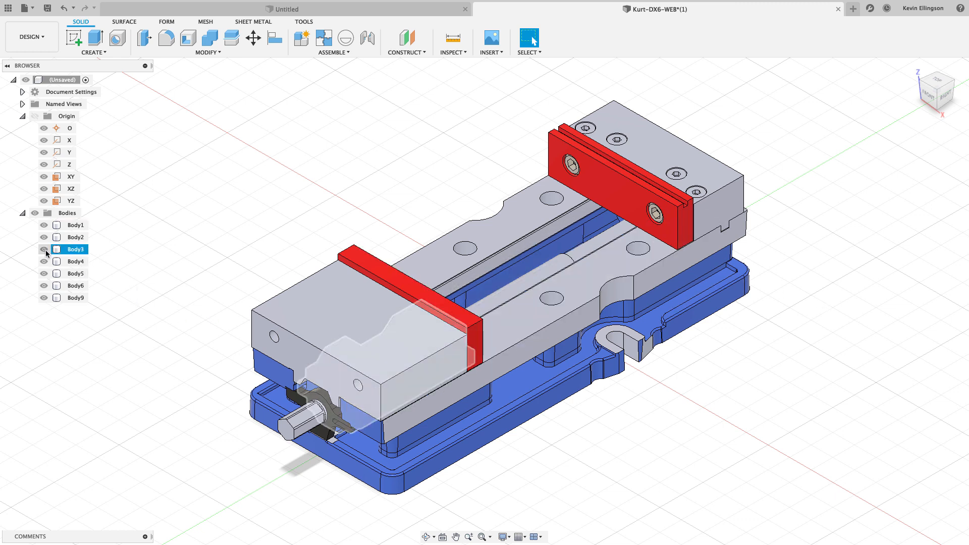
left_click(44, 249)
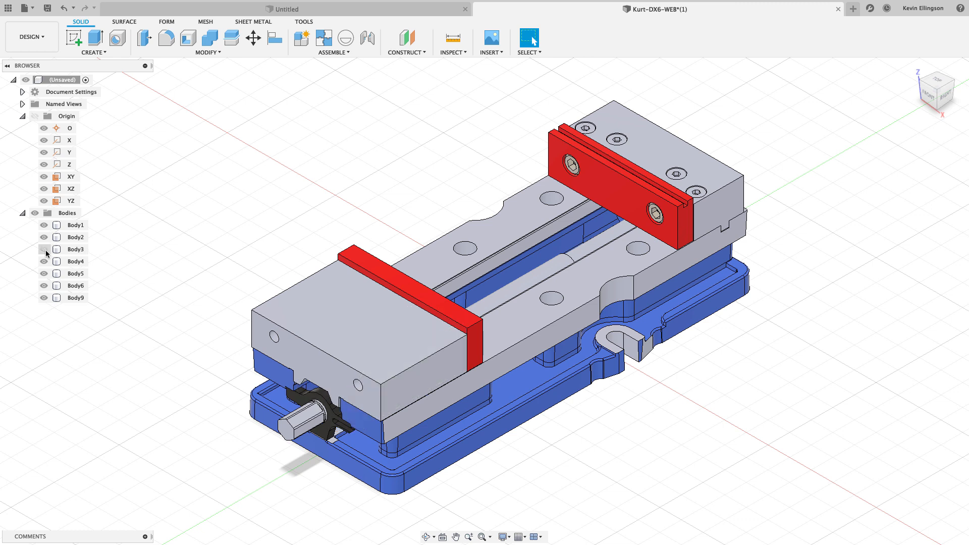
left_click(44, 237)
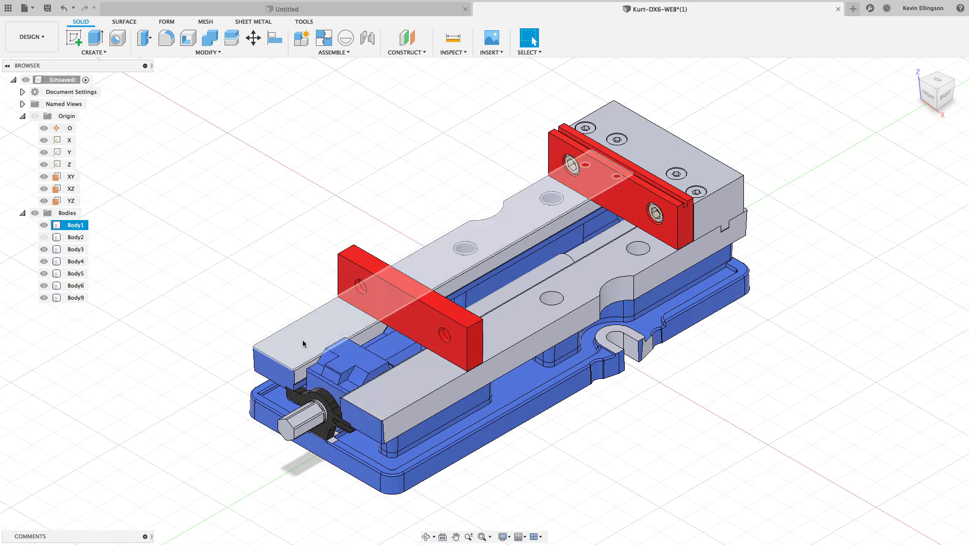
- Hide and show the movable jaw Body2 repeatedly to examine how it sits on Body3, ending with Body2 shown
scroll(323, 360, "up", 4)
middle_click_drag(346, 360, 368, 367, "shift")
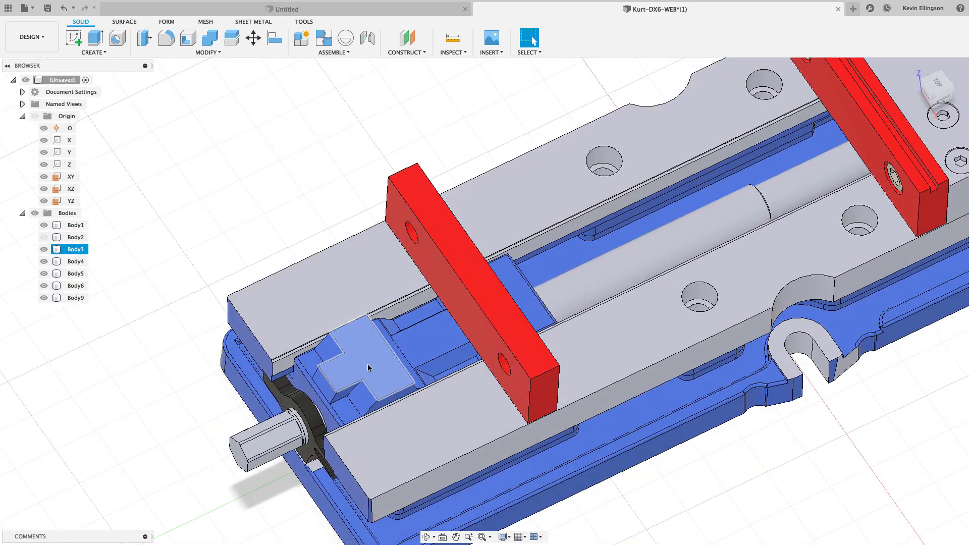
left_click(44, 238)
left_click(44, 237)
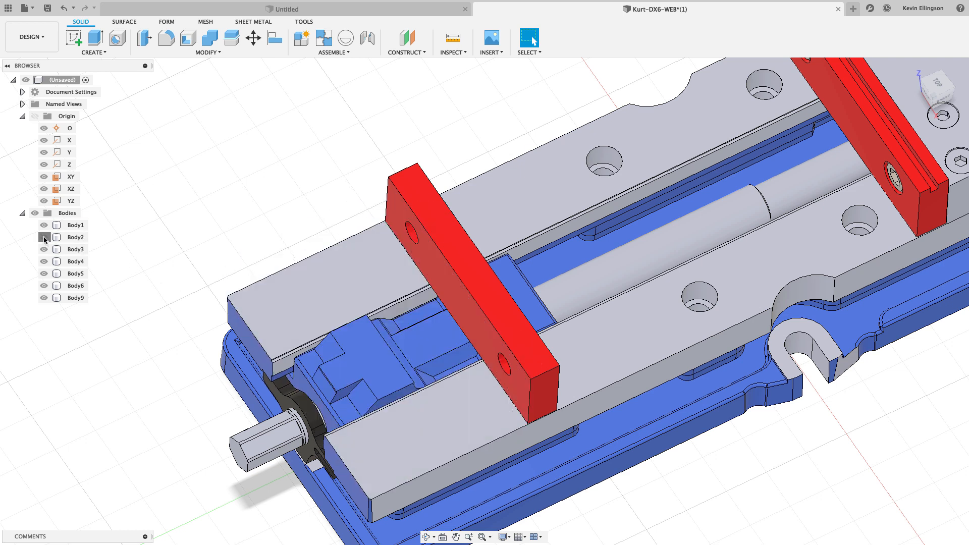
left_click(44, 237)
left_click(44, 237)
left_click(43, 237)
left_click(44, 237)
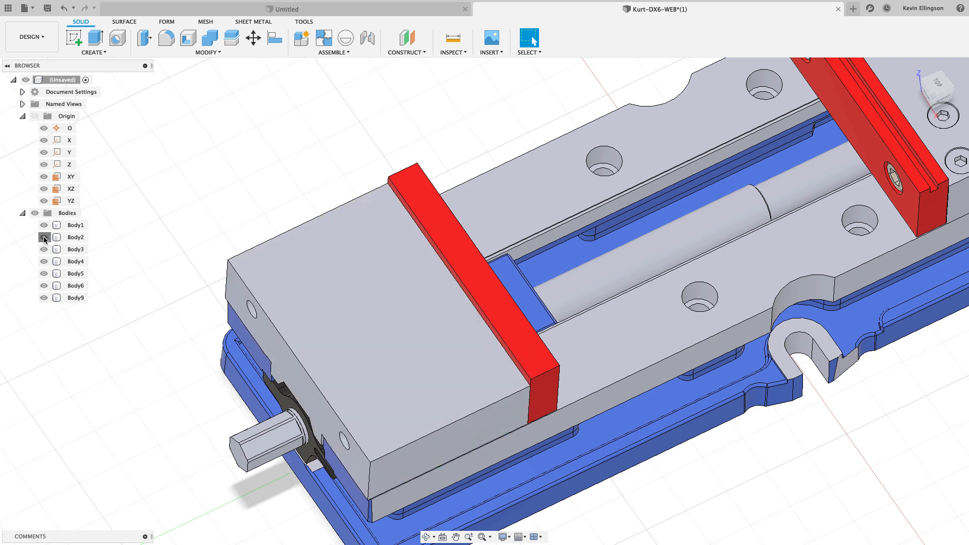
left_click(44, 237)
left_click(43, 237)
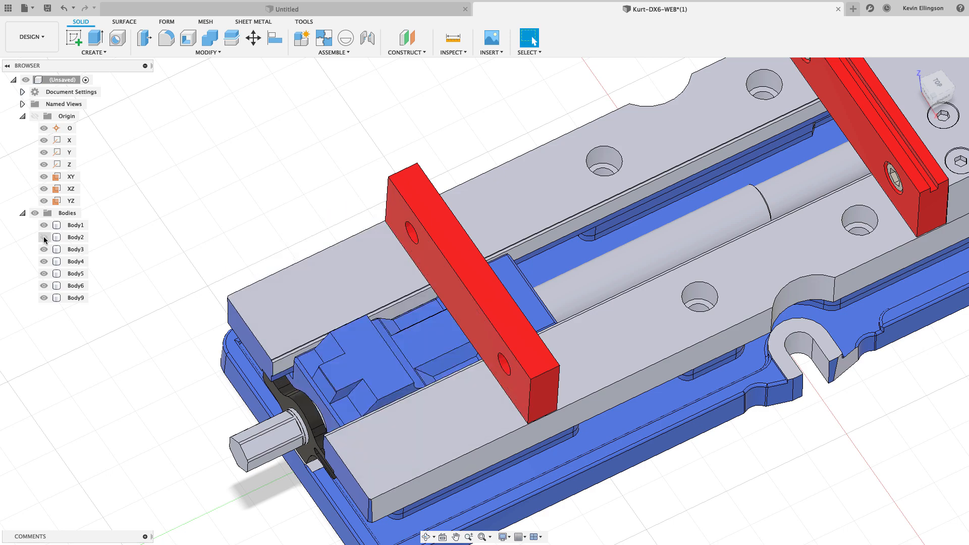
left_click(43, 237)
- Isolate Body3 and show the movable jaw Body2 together with it
middle_click_drag(158, 268, 146, 238, "shift")
left_click(76, 250)
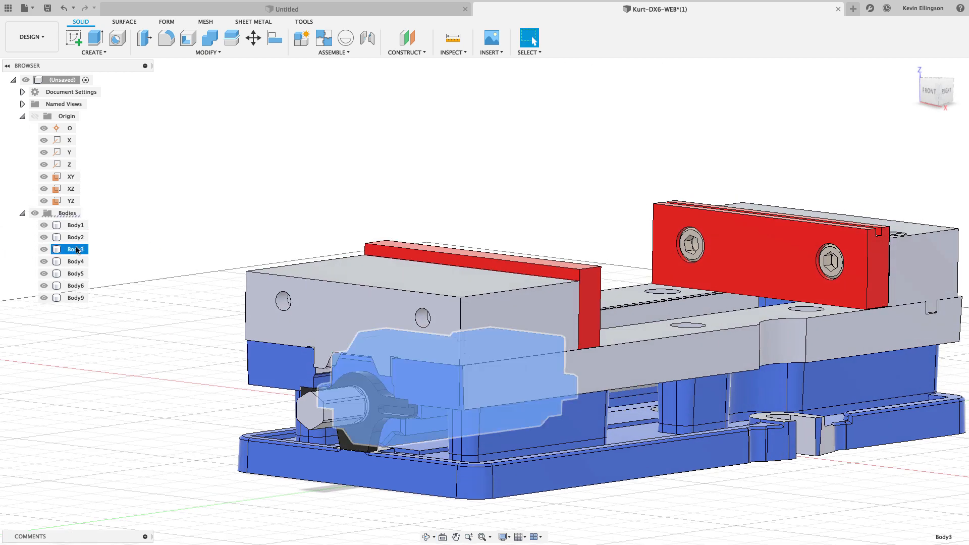
right_click(77, 250)
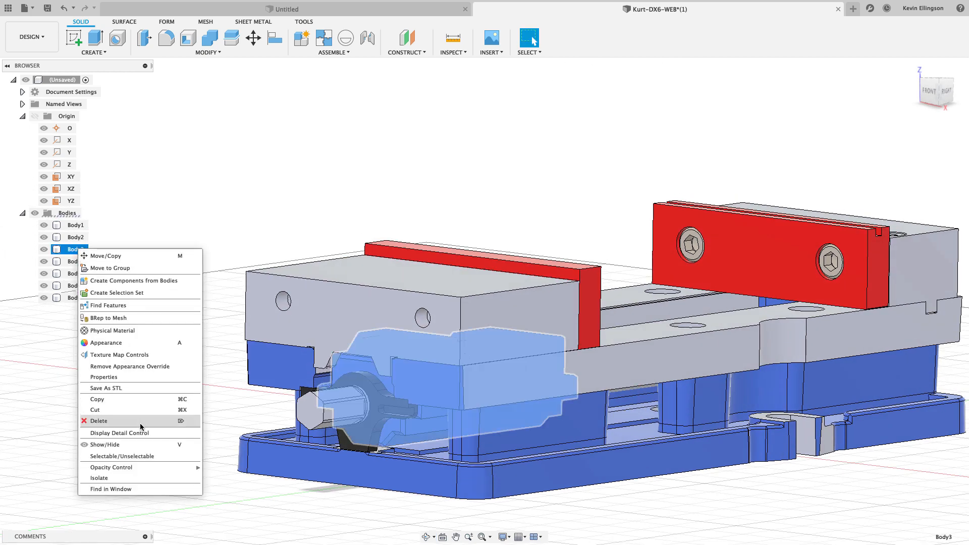
left_click(121, 478)
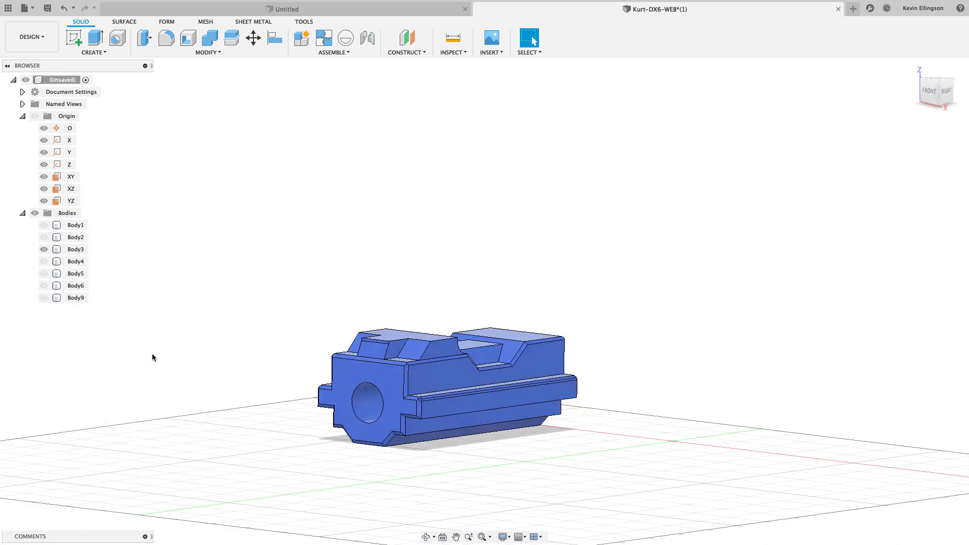
left_click(43, 236)
middle_click_drag(156, 264, 91, 260, "shift")
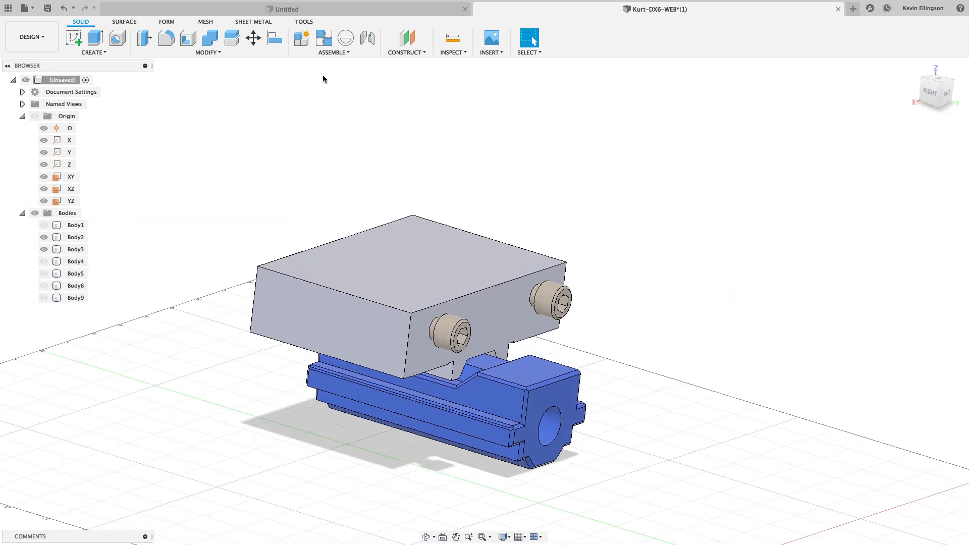
- Combine the movable jaw Body2 as target with Body3 as tool body, using the Join operation
left_click(214, 43)
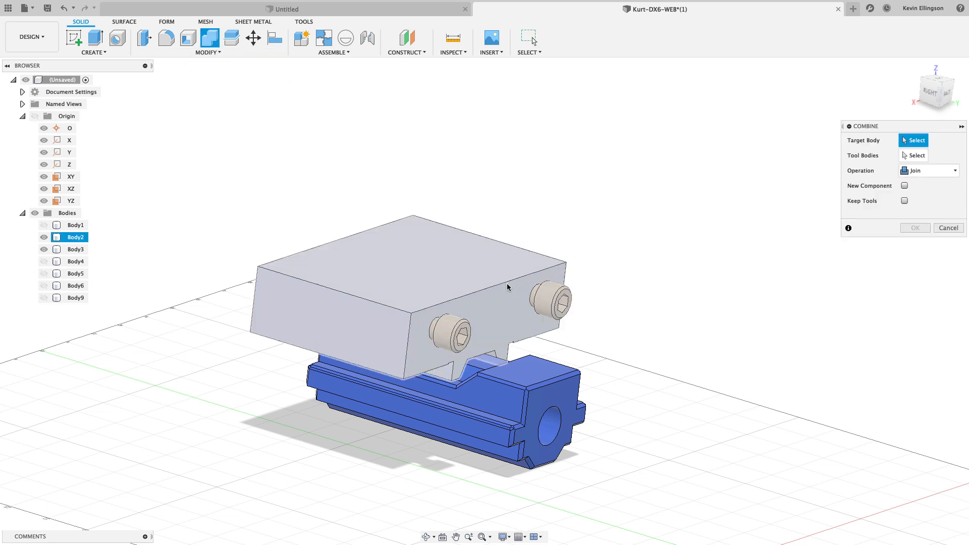
left_click(444, 268)
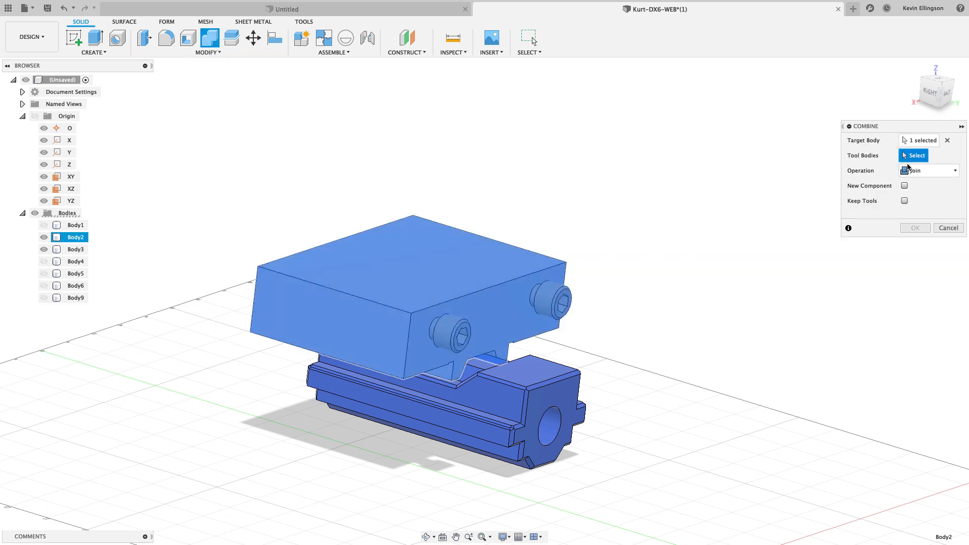
left_click(595, 393)
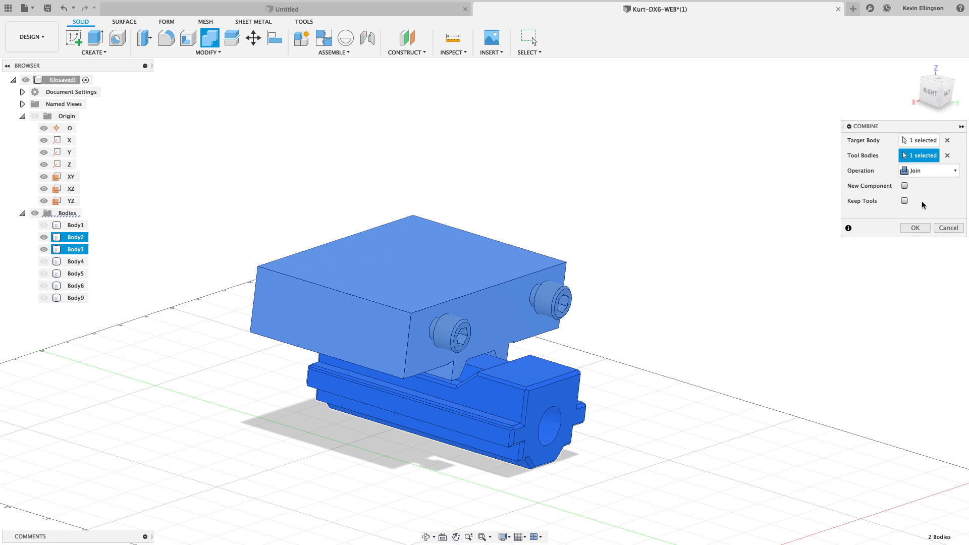
left_click(915, 228)
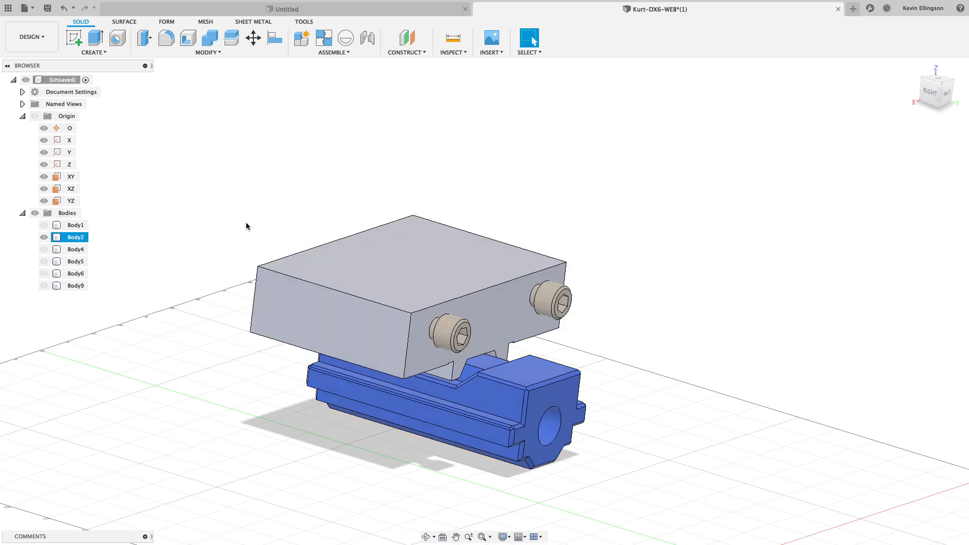
- Show Body1, Body4, Body5, Body6 and Body9 again and return to the home view
right_click(81, 235)
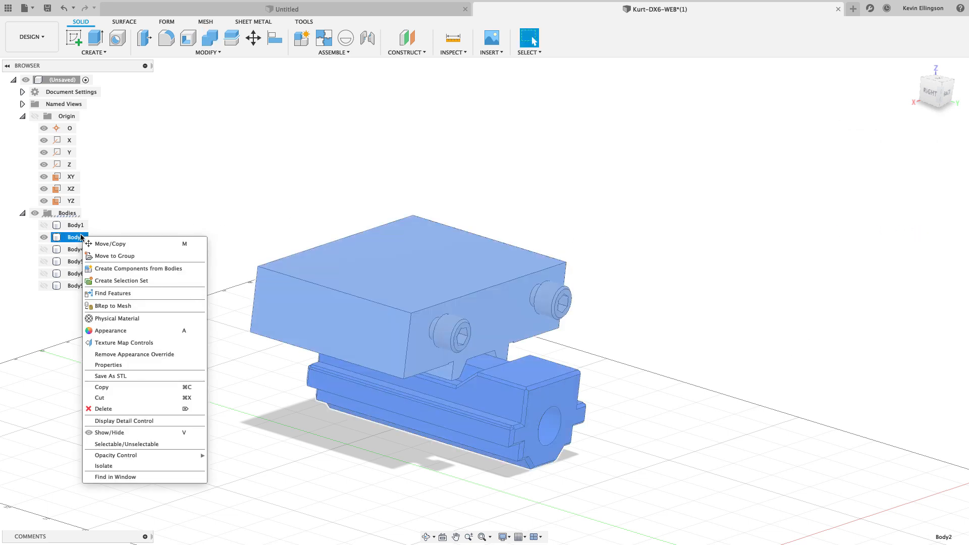
left_click(81, 237)
left_click(43, 225)
left_click(43, 249)
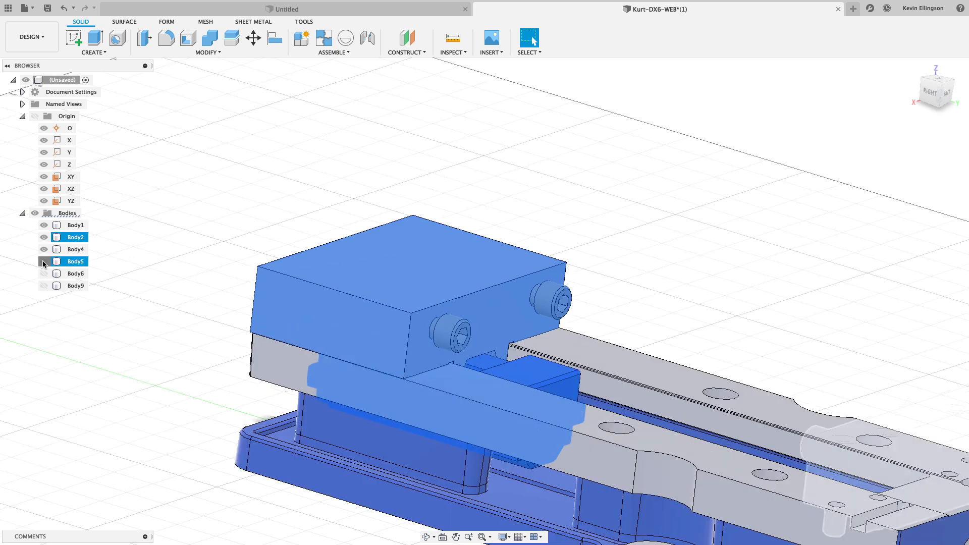
left_click(44, 262)
left_click(43, 274)
left_click(43, 286)
left_click(218, 224)
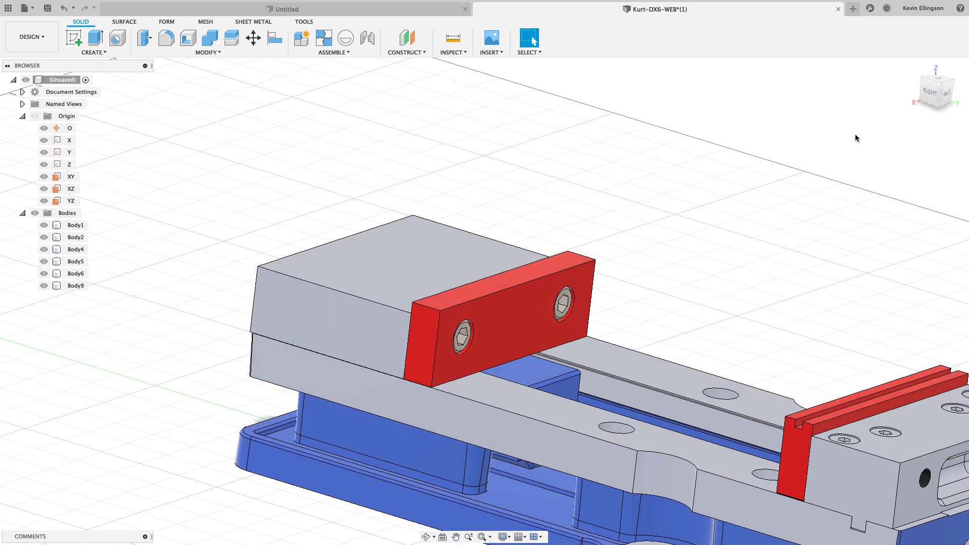
left_click(913, 72)
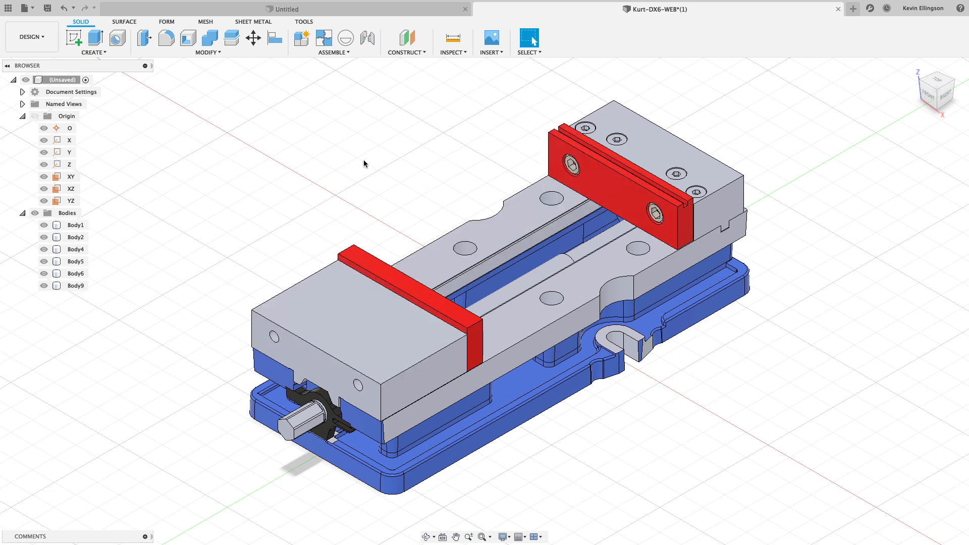
- Measure the distance between the facing surfaces of the two red jaw plates and copy the result
left_click(453, 38)
middle_click_drag(453, 149, 360, 161, "shift")
left_click(382, 296)
middle_click_drag(382, 297, 535, 212, "shift")
left_click(594, 200)
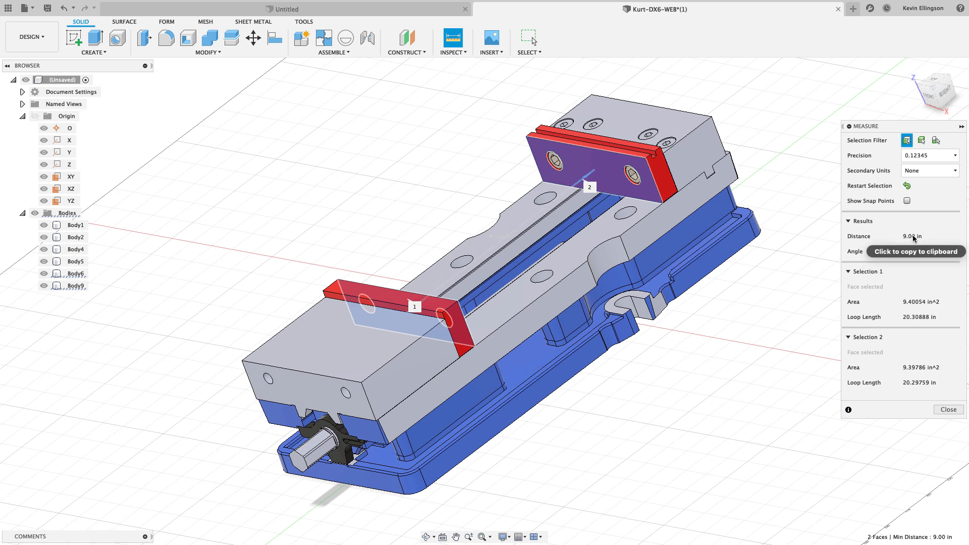
left_click(914, 237)
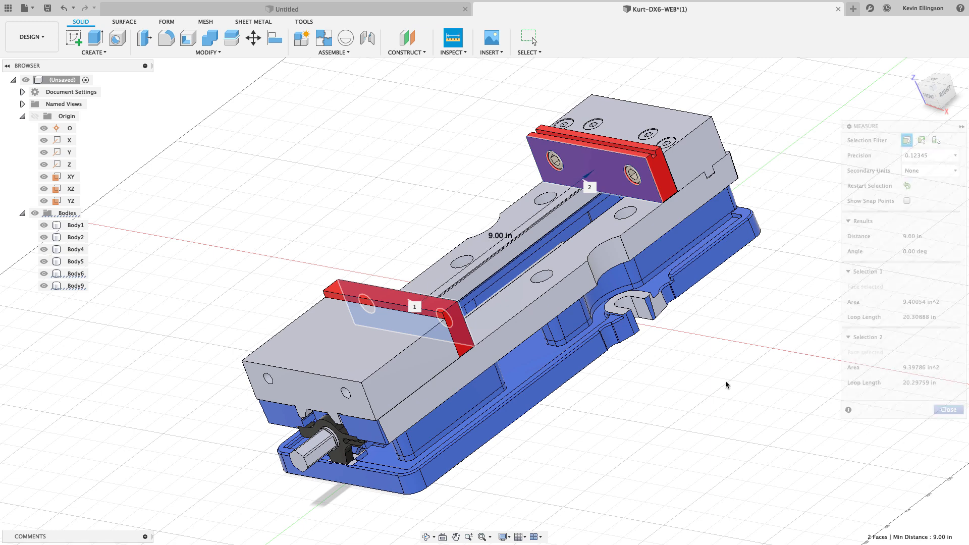
key("Escape")
- Move the movable jaw's red plate Body6 by 9 in along Y toward the fixed jaw
middle_click_drag(725, 385, 624, 376, "shift")
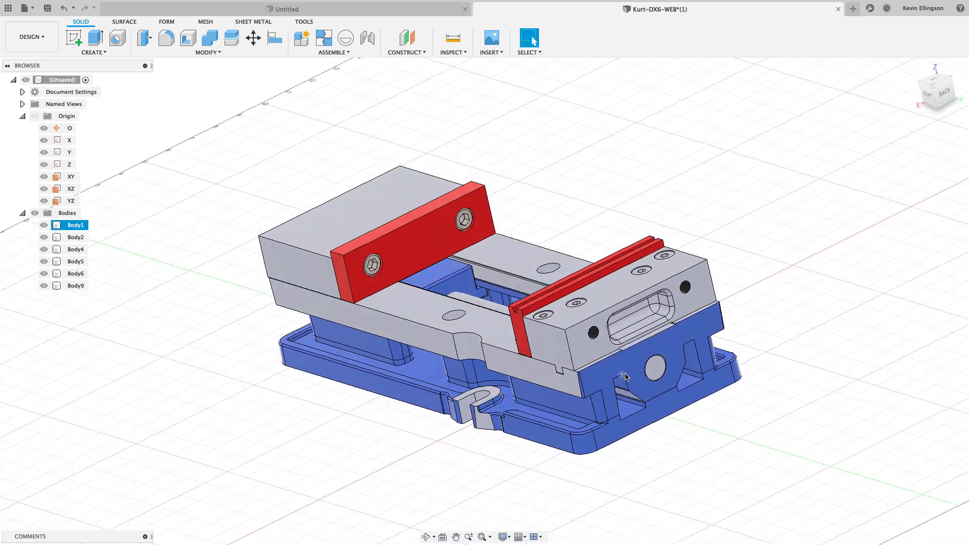
left_click(258, 40)
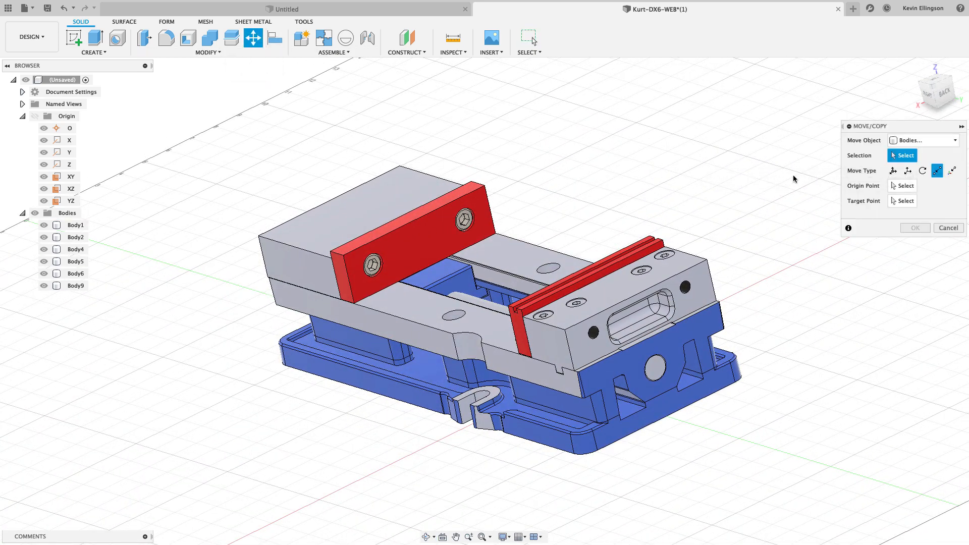
left_click(908, 171)
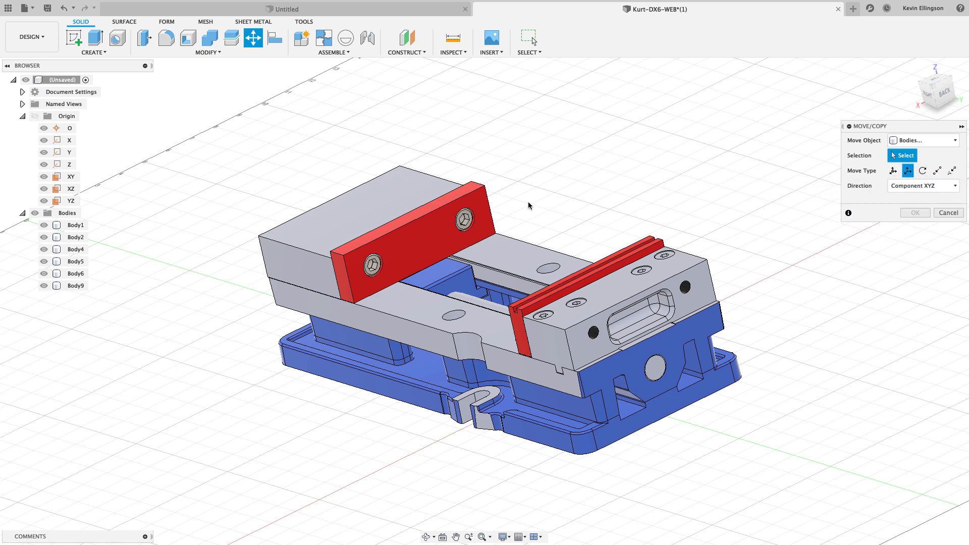
left_click(453, 226)
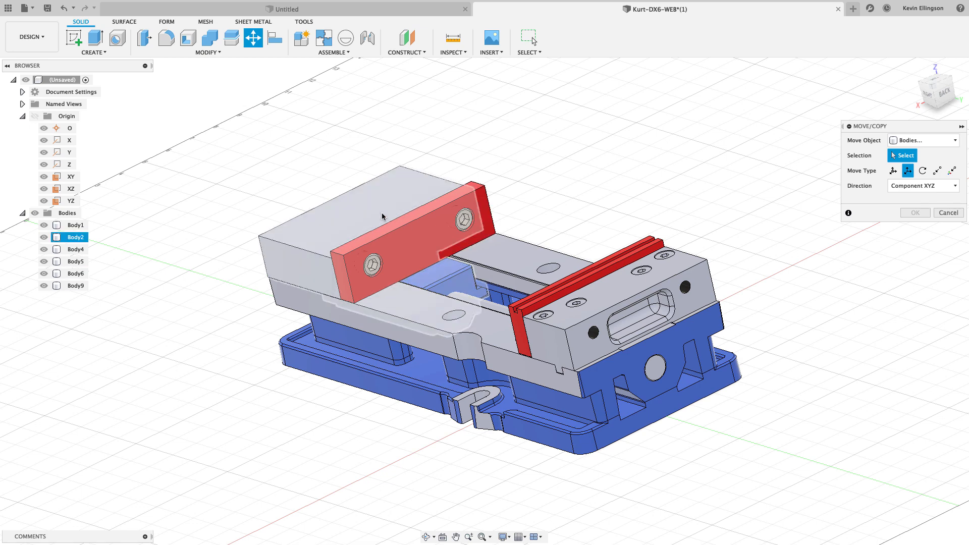
left_click(566, 197)
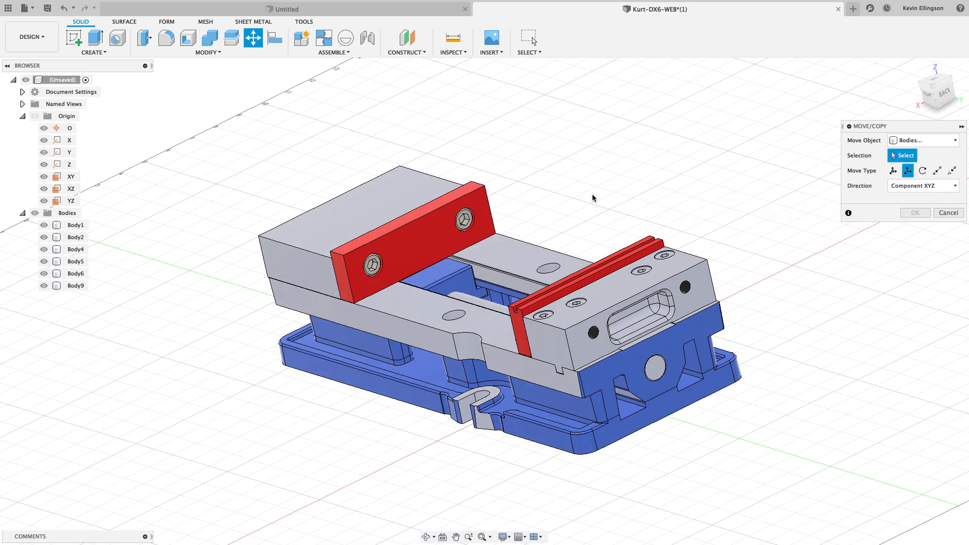
left_click(478, 251)
left_click(444, 247)
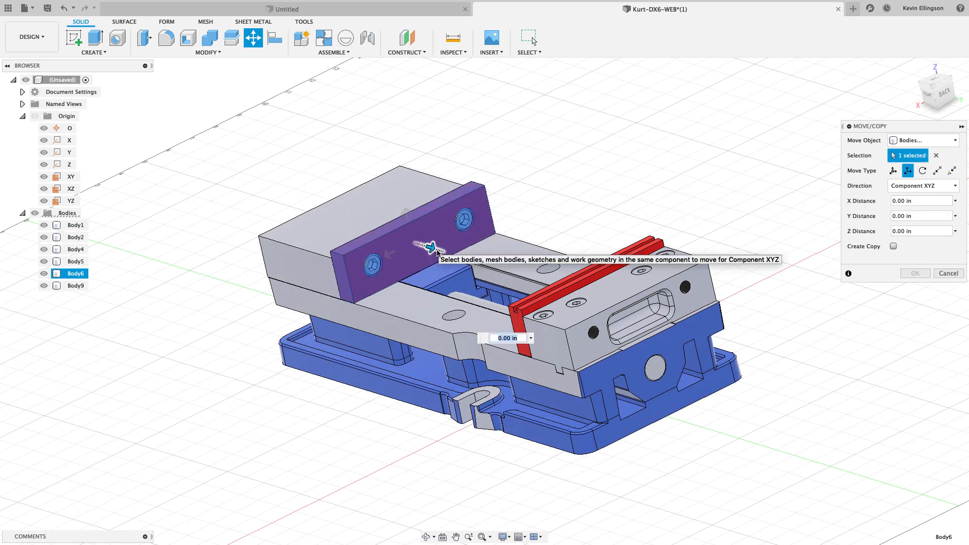
left_click_drag(429, 248, 464, 259)
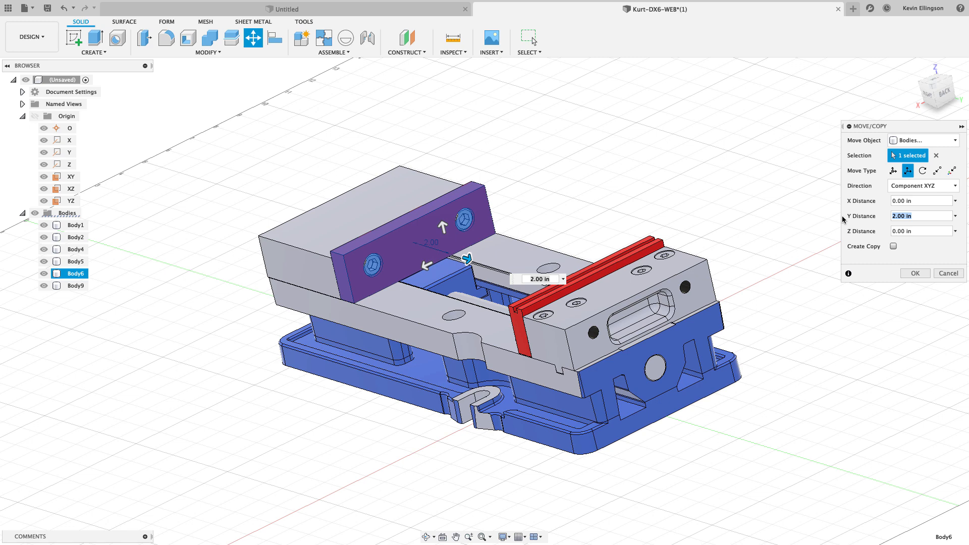
type("9")
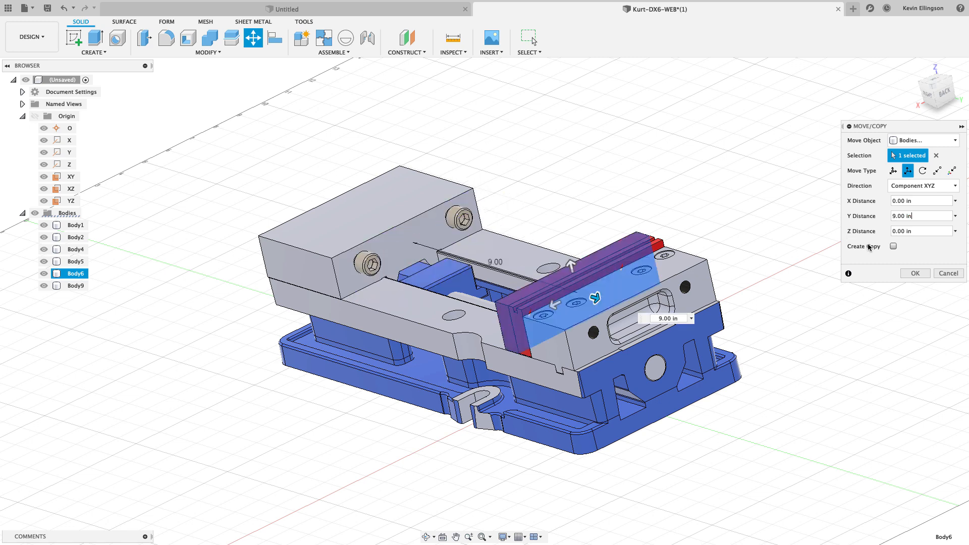
left_click(915, 273)
mouse_move(683, 196)
middle_mouse_down("shift")
mouse_move(750, 189)
mouse_move(680, 202)
middle_mouse_up("shift")
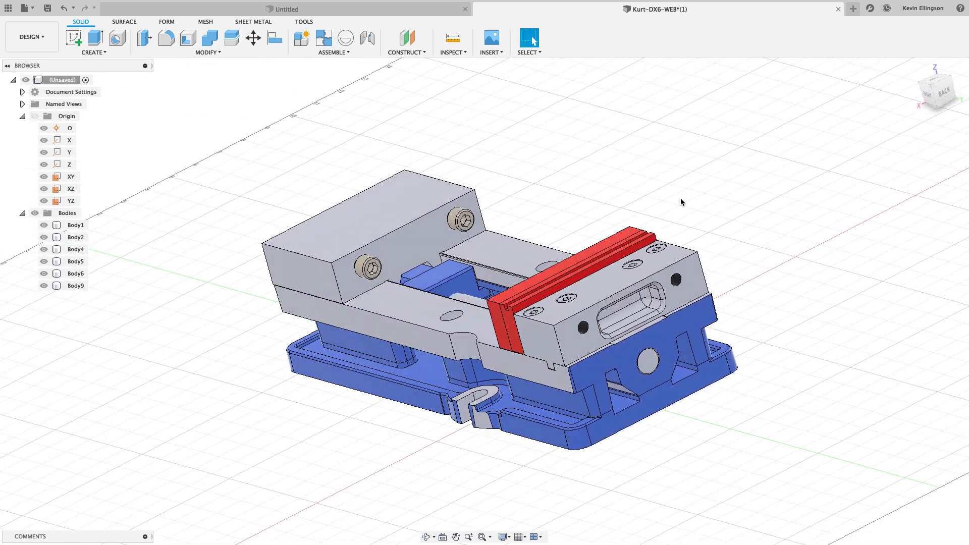
- Move the movable jaw Body2 by 9 in along Y against its red plate, and return to the home view
left_click(253, 38)
left_click(412, 223)
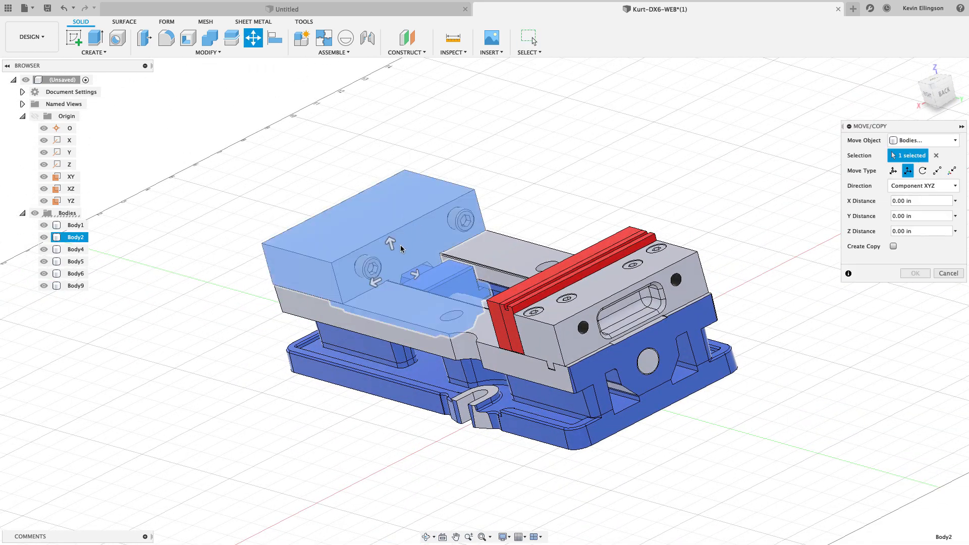
left_click_drag(414, 276, 476, 292)
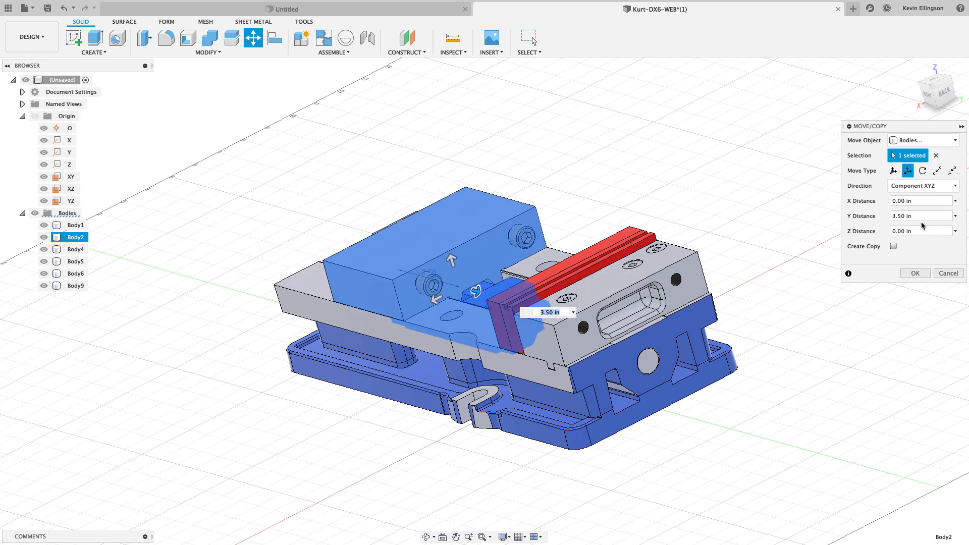
left_click_drag(920, 217, 850, 218)
type("9")
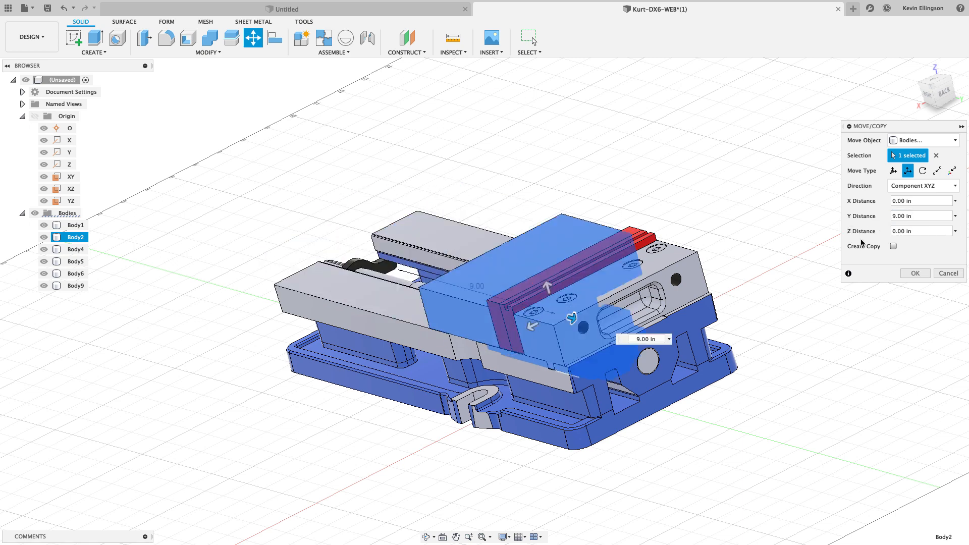
left_click(915, 273)
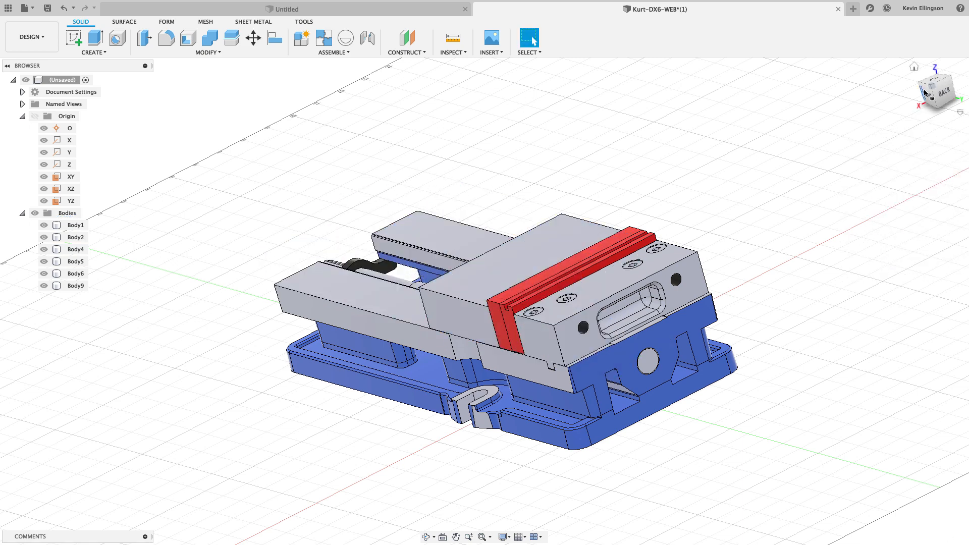
left_click(917, 70)
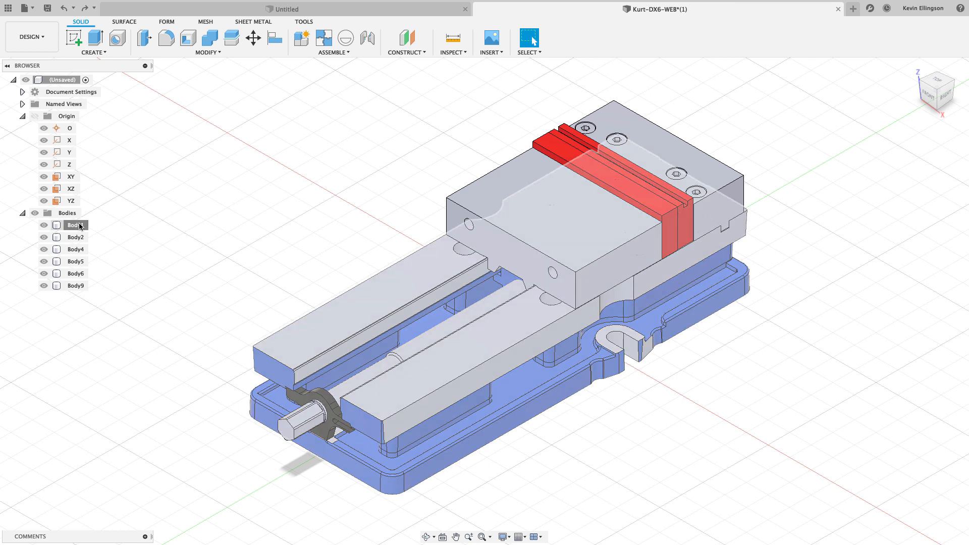
- Rename the vise base Body1 as Vise Body
left_click(79, 223)
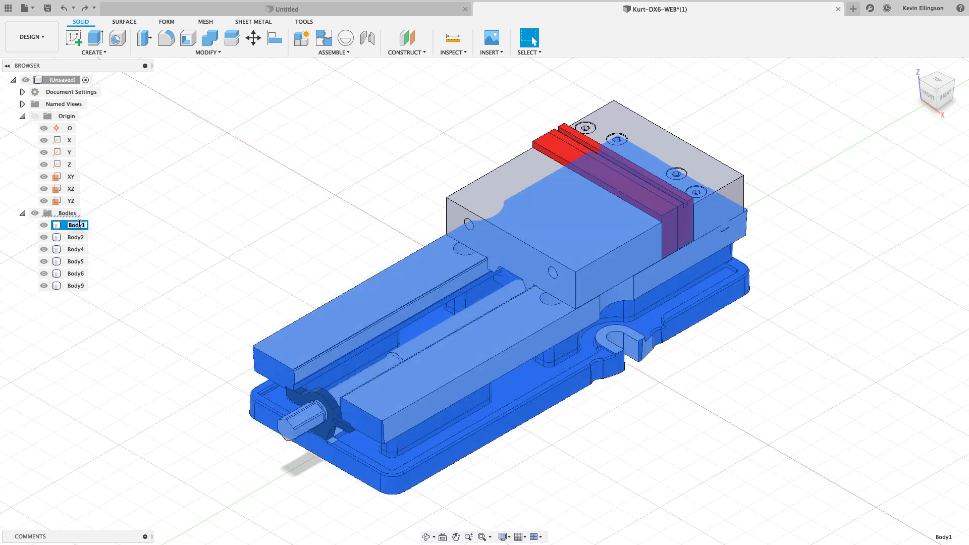
type("Vise Body")
key("Return")
left_click(174, 235)
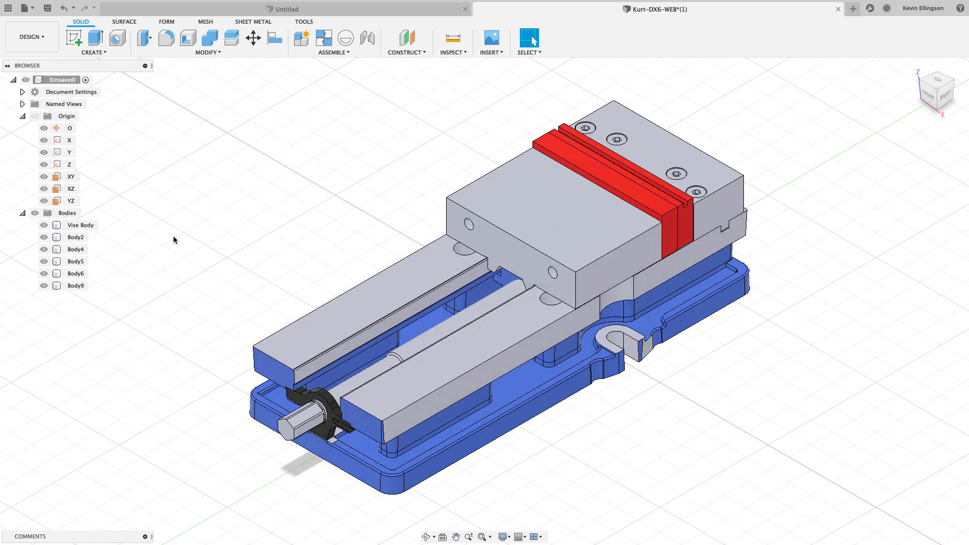
- Rename the movable jaw Body2 as Moving Jaw
left_click(77, 239)
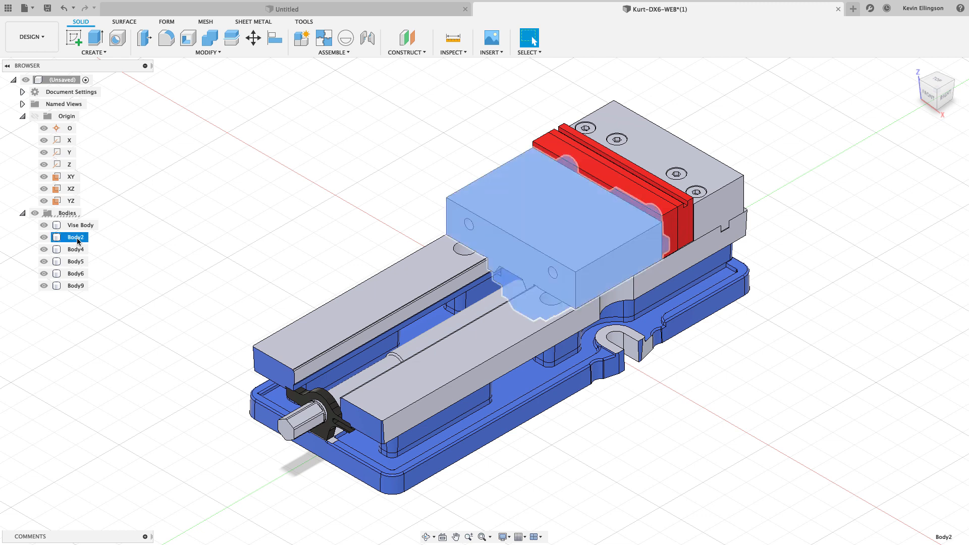
double_click(77, 239)
type("M")
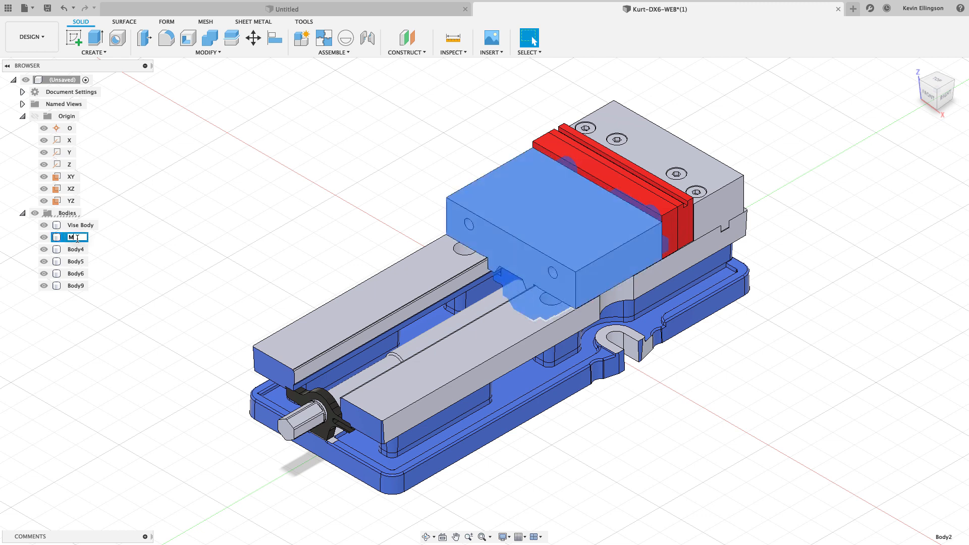
type("oving Jaw")
key("Return")
- Rename the screw and handle body Body4 as Screw Assembly
left_click(77, 249)
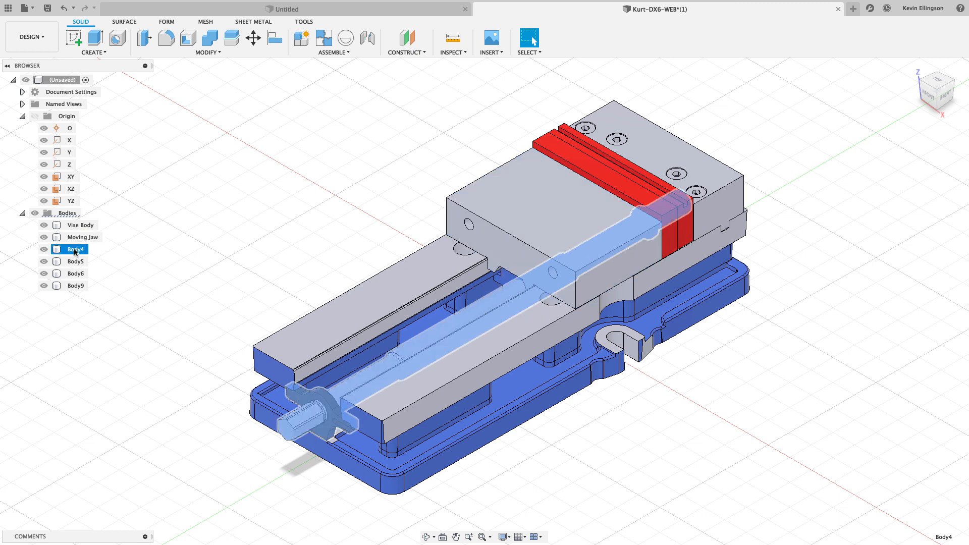
double_click(75, 250)
type("Screw")
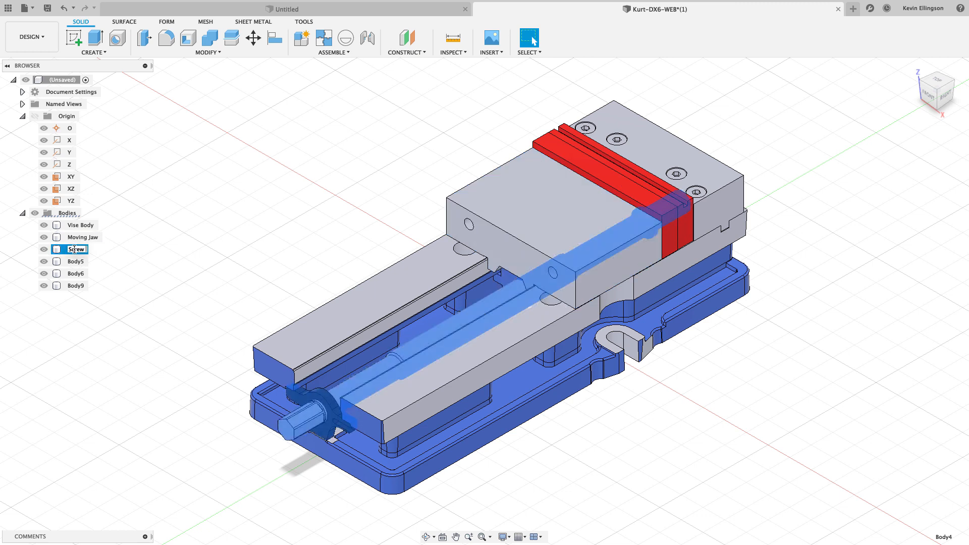
type(" Assembly")
key("Return")
- Rename the rear jaw block Body5 as Fixed Jaw
left_click(76, 261)
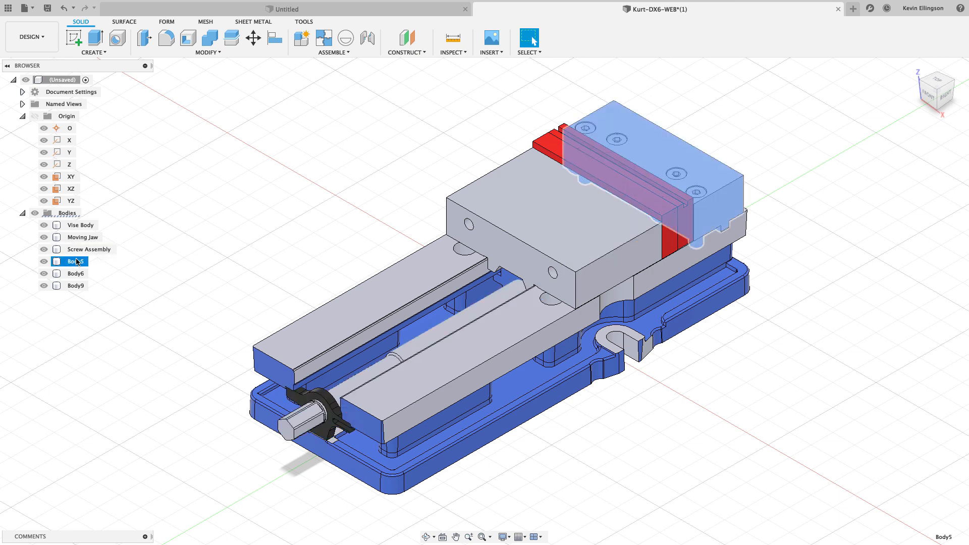
double_click(76, 261)
type("Fixed Jaw")
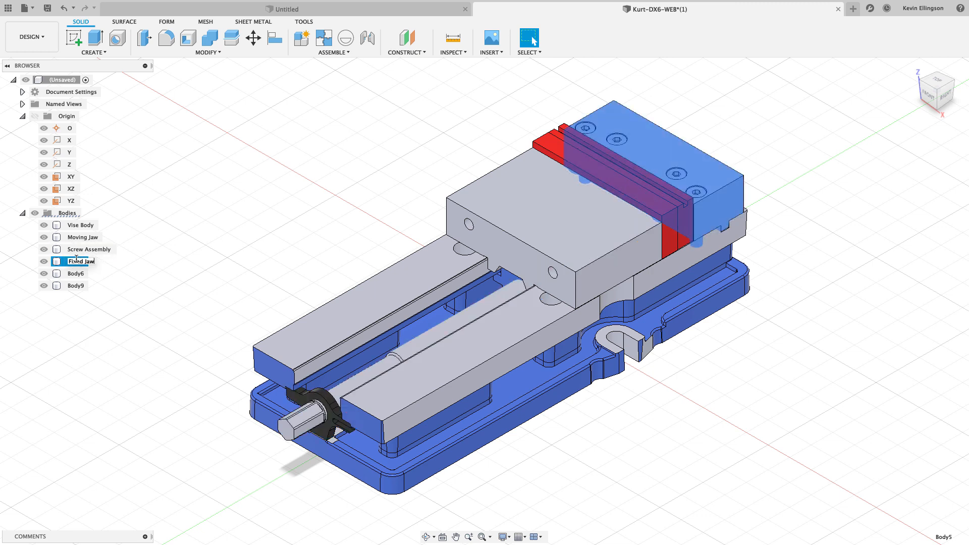
key("Return")
- Rename the moving jaw's red plate Body6 as Jaw Plate and the fixed jaw's red plate Body9 as Grooved Jaw Plate
left_click(75, 274)
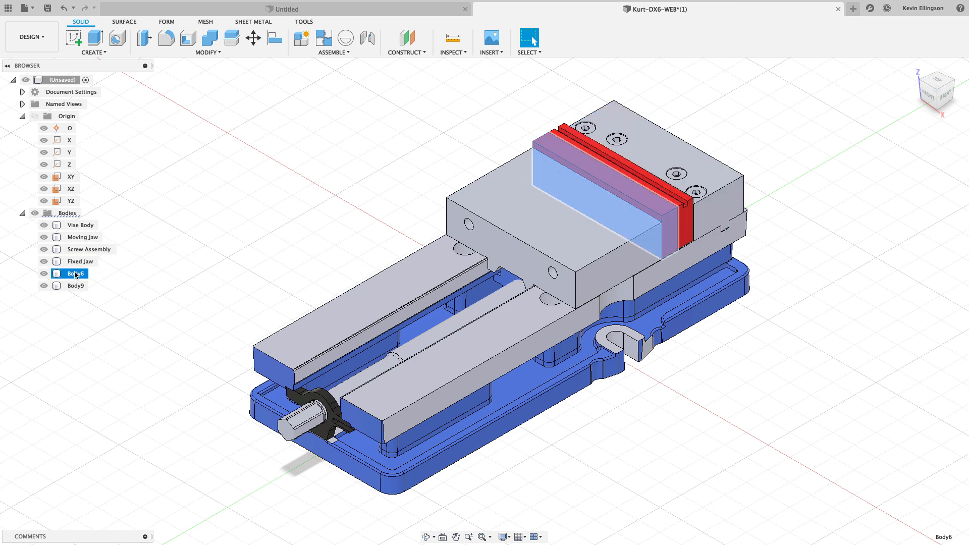
double_click(76, 274)
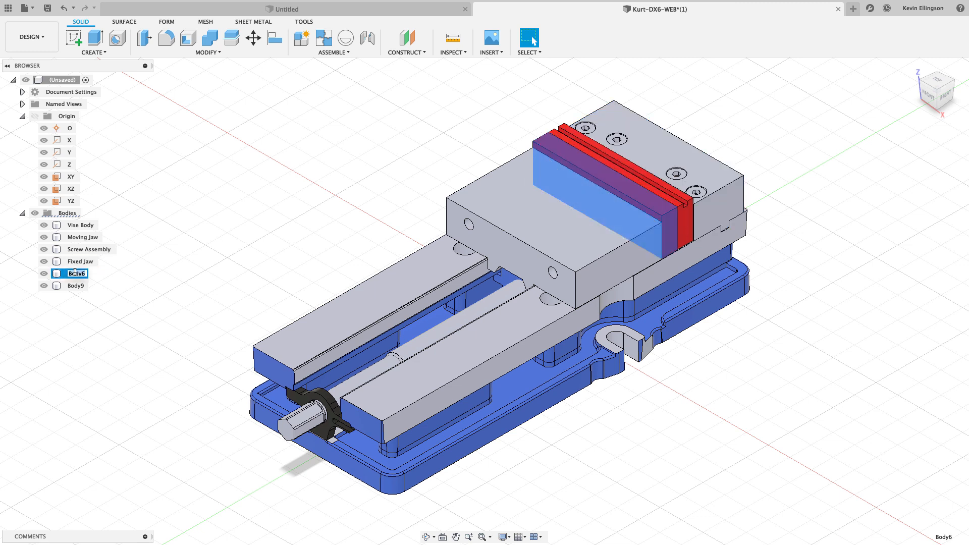
type("Jaw Plate")
double_click(76, 286)
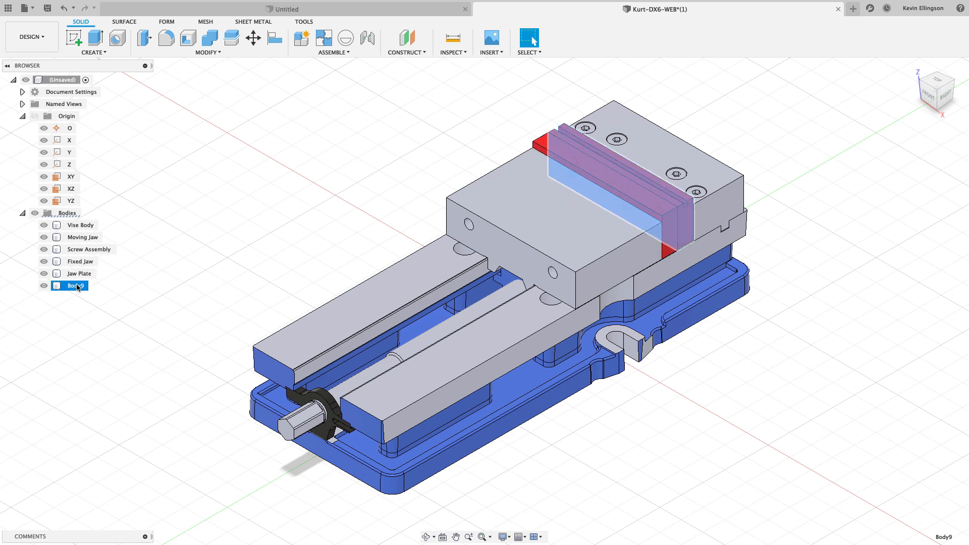
type("Groove")
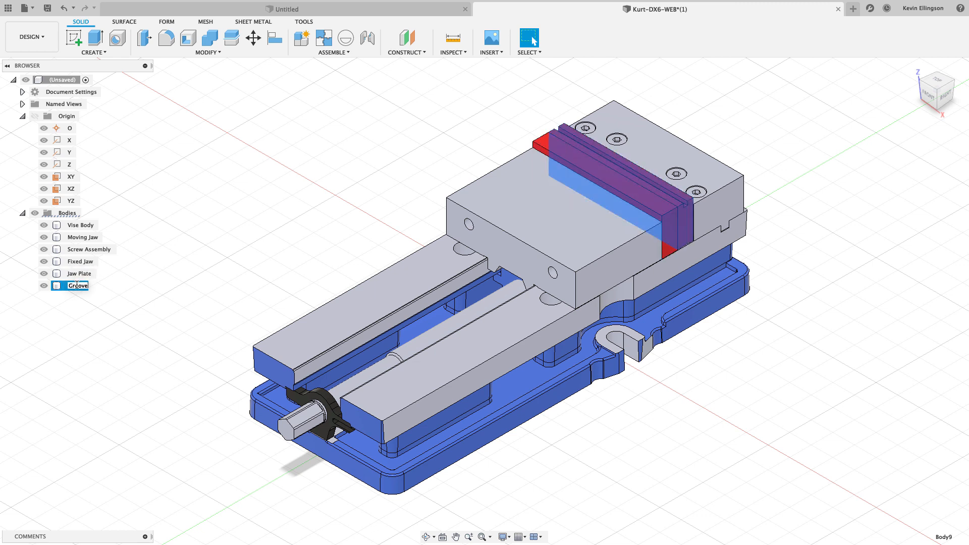
type("d Jaw Plate")
left_click(226, 230)
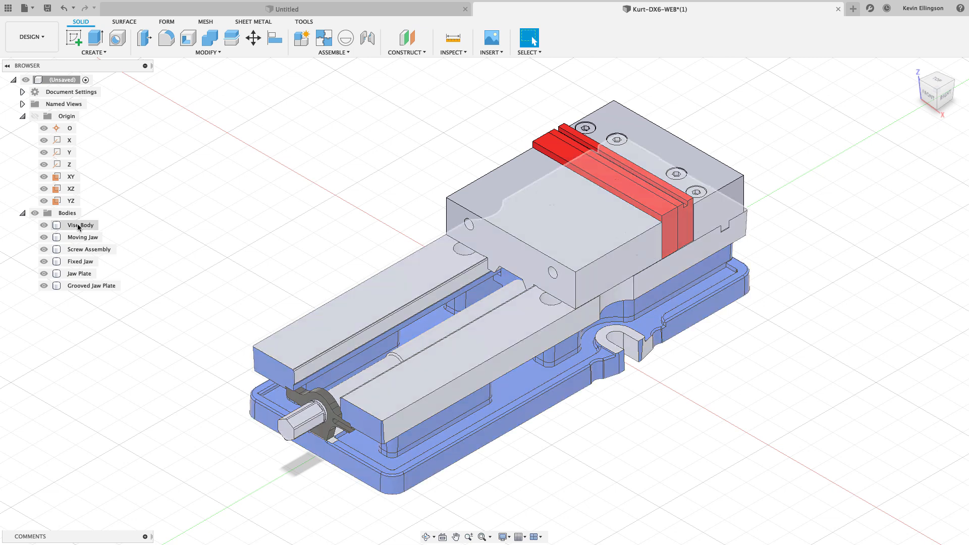
- Create separate components from the Vise Body and Screw Assembly bodies
left_click(78, 224)
right_click(78, 227)
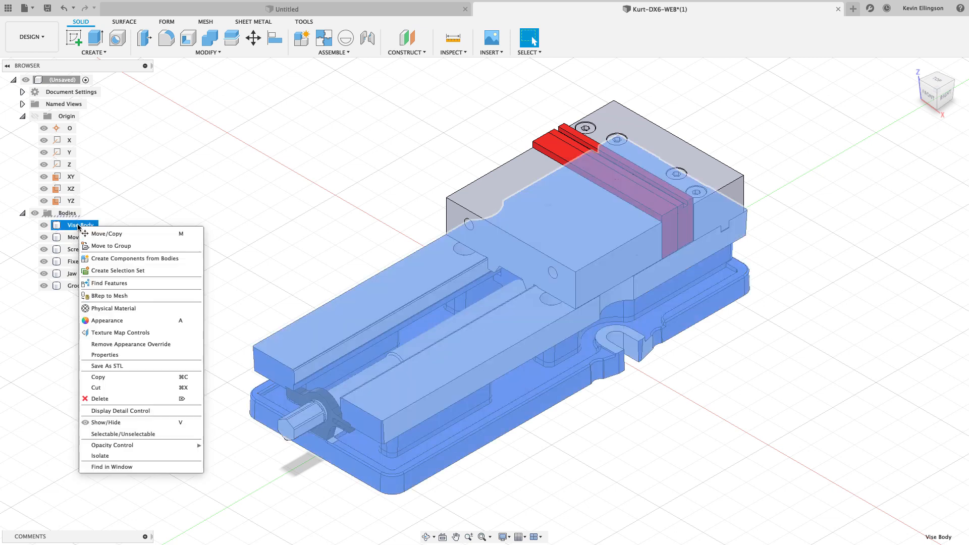
left_click(98, 257)
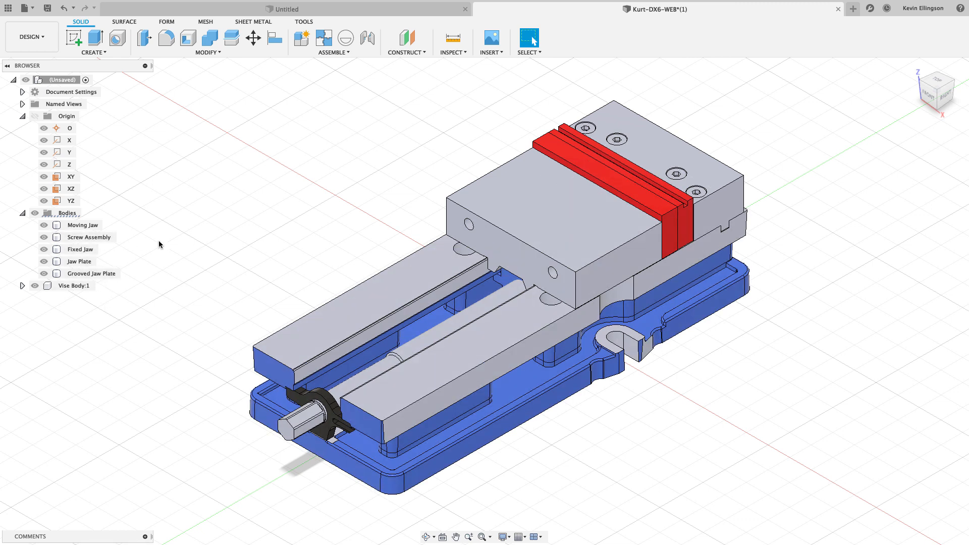
left_click(91, 238)
right_click(92, 240)
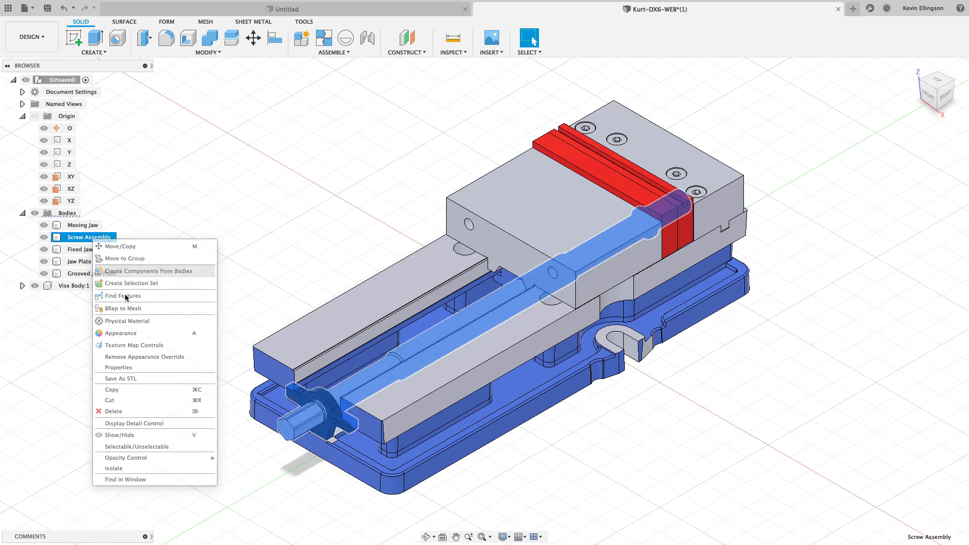
left_click(130, 273)
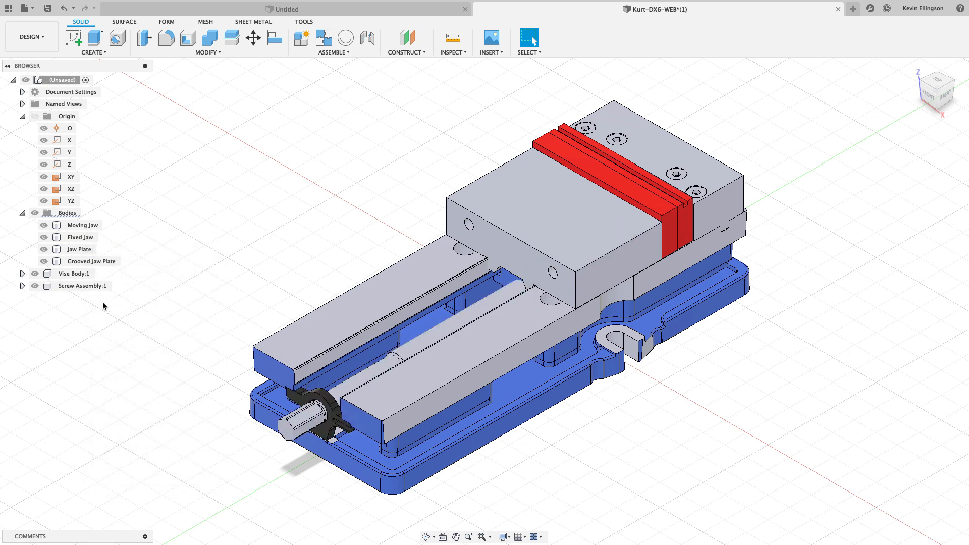
- Convert the Fixed Jaw body and the Moving Jaw body into their own components
left_click(79, 225)
left_click(79, 239)
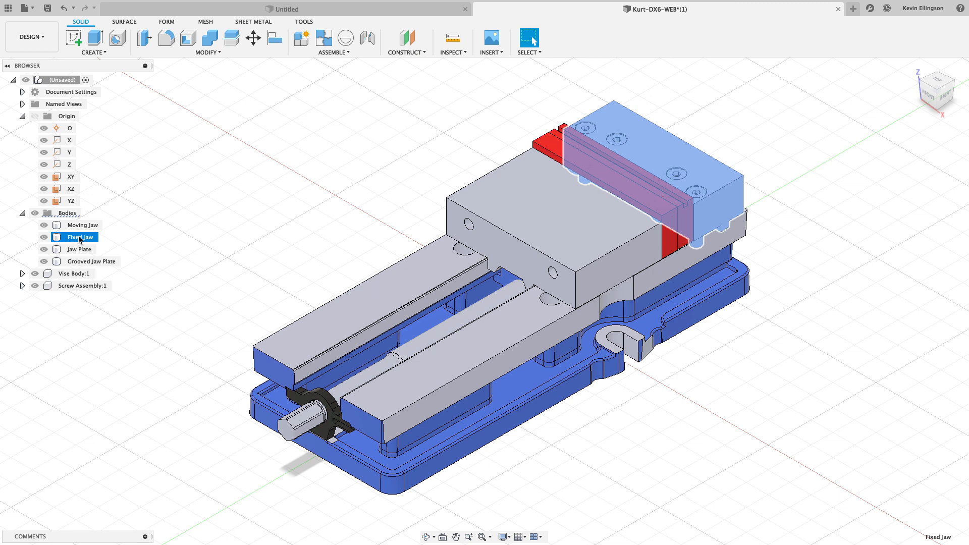
right_click(79, 239)
left_click(105, 271)
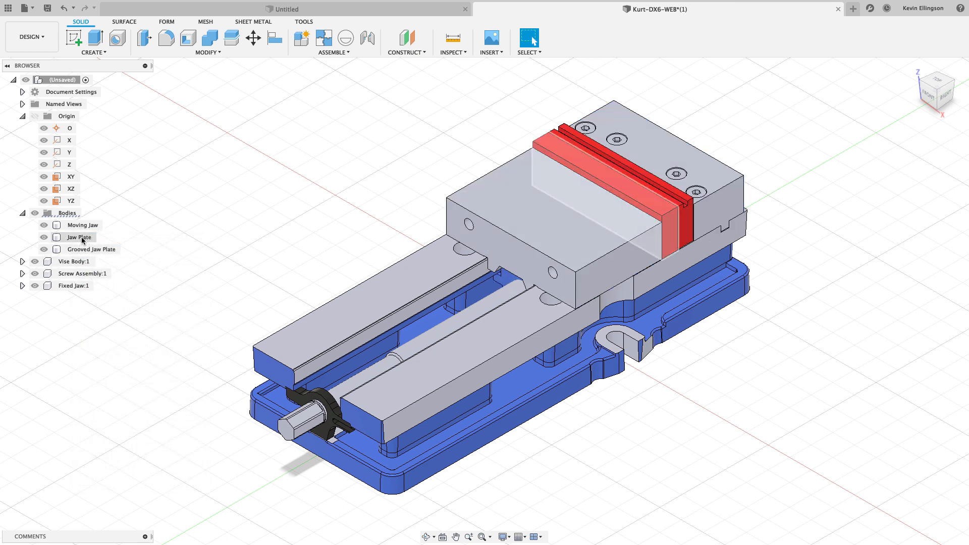
left_click(80, 225)
right_click(85, 232)
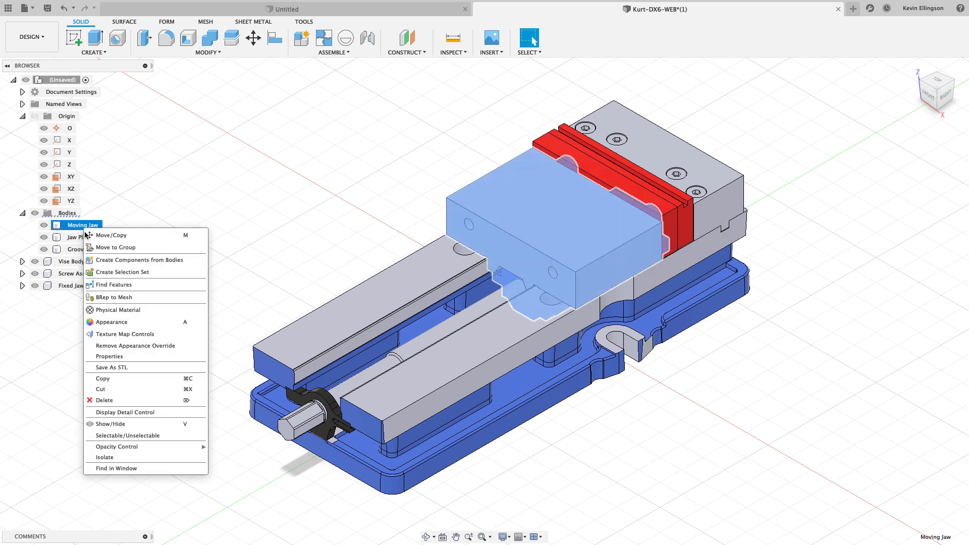
left_click(112, 261)
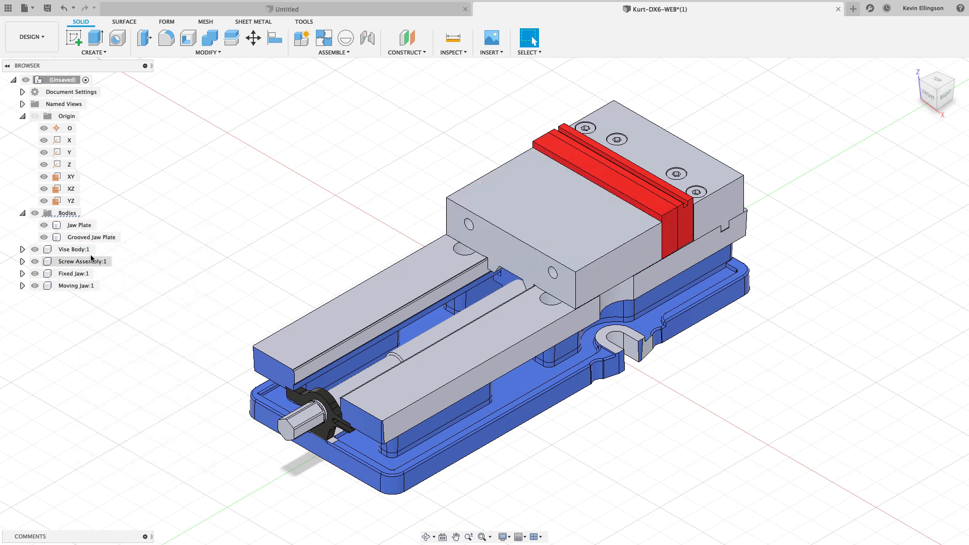
- Convert the two remaining red plate bodies, Grooved Jaw Plate and Jaw Plate, into components
left_click(84, 228)
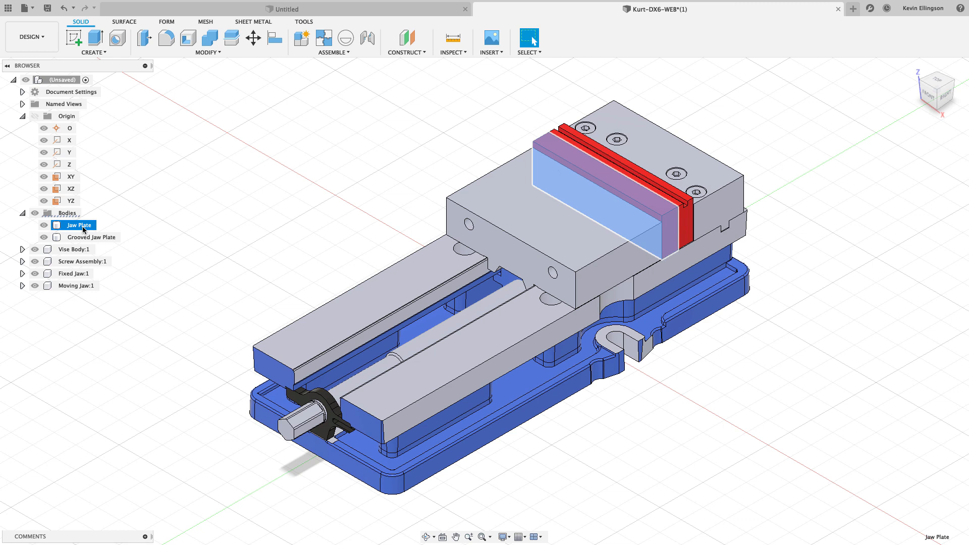
left_click(84, 237)
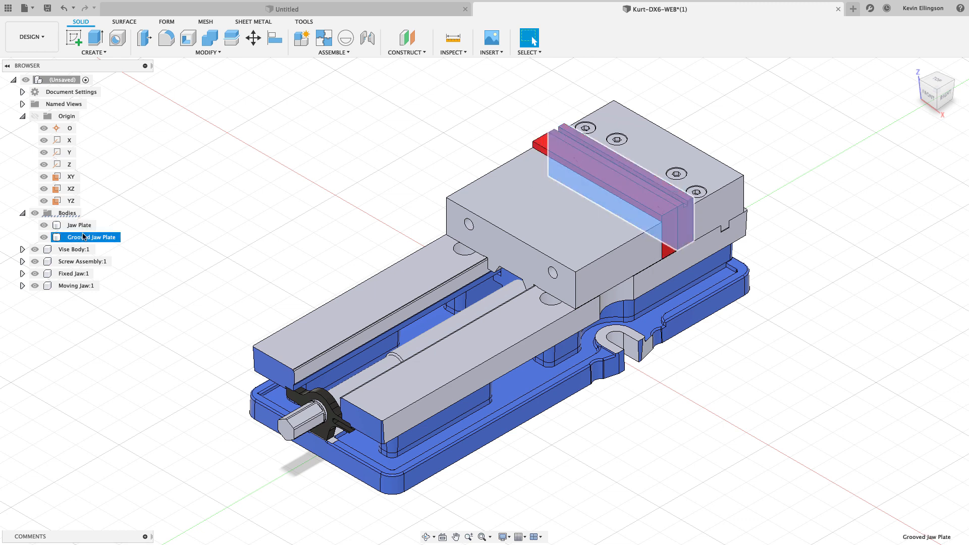
right_click(83, 237)
left_click(104, 269)
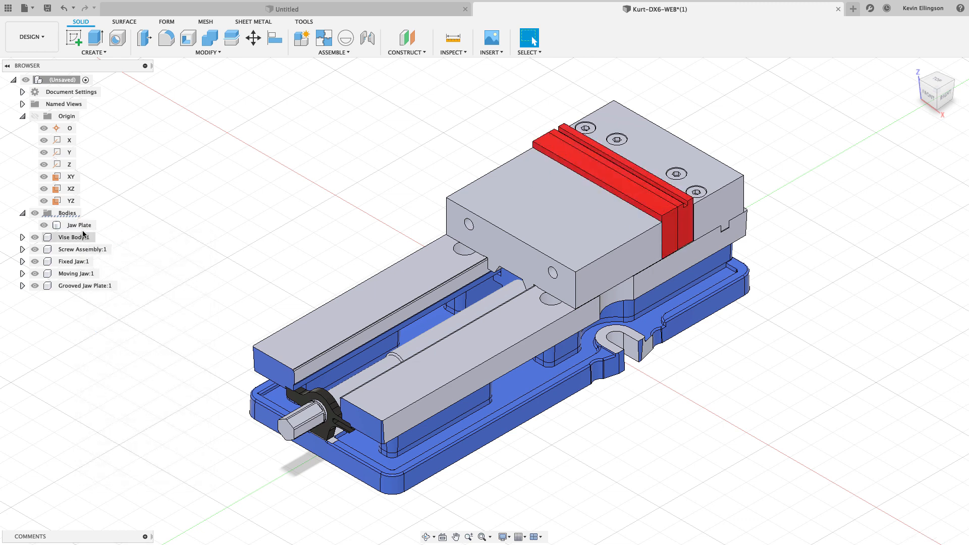
left_click(81, 225)
right_click(81, 226)
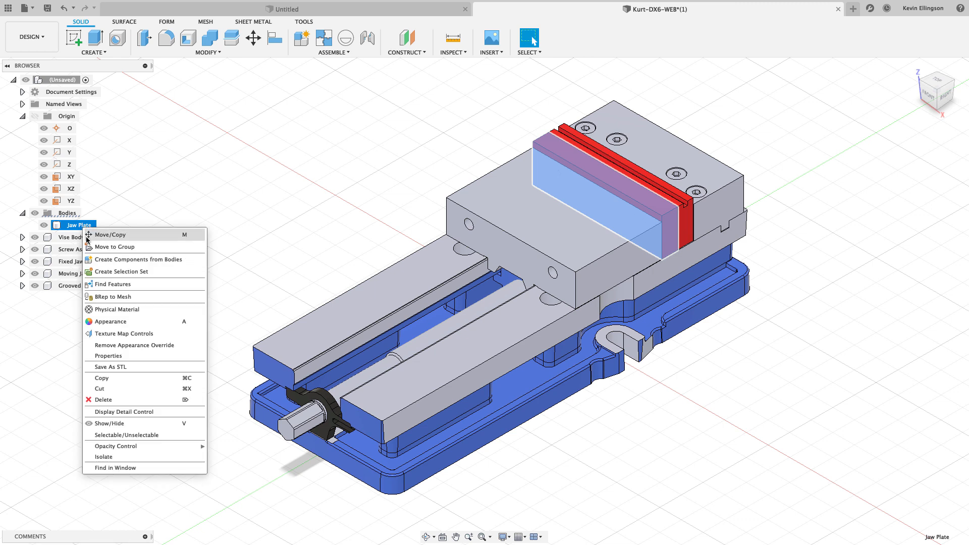
left_click(96, 260)
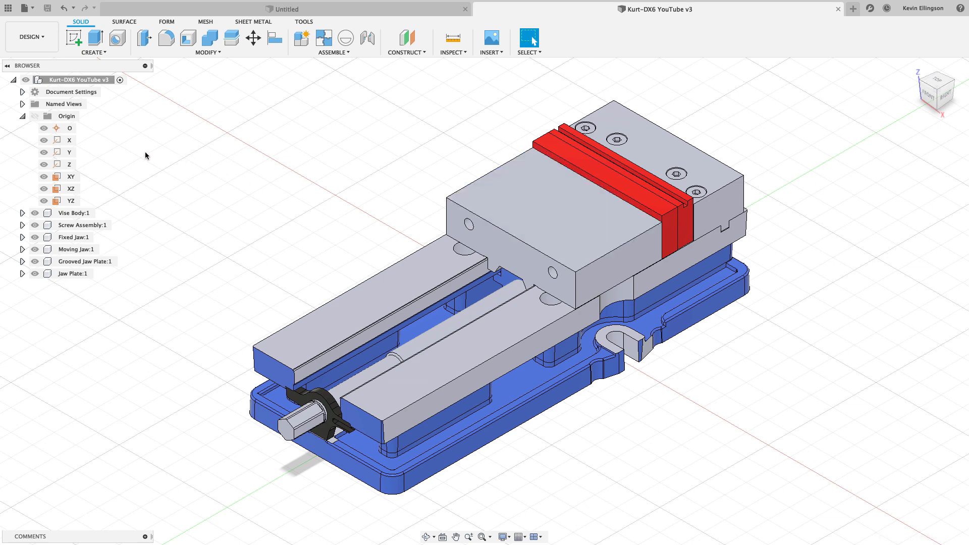
- Enable design history capture for the whole design, then test-move the vise body and revert its position
right_click(77, 82)
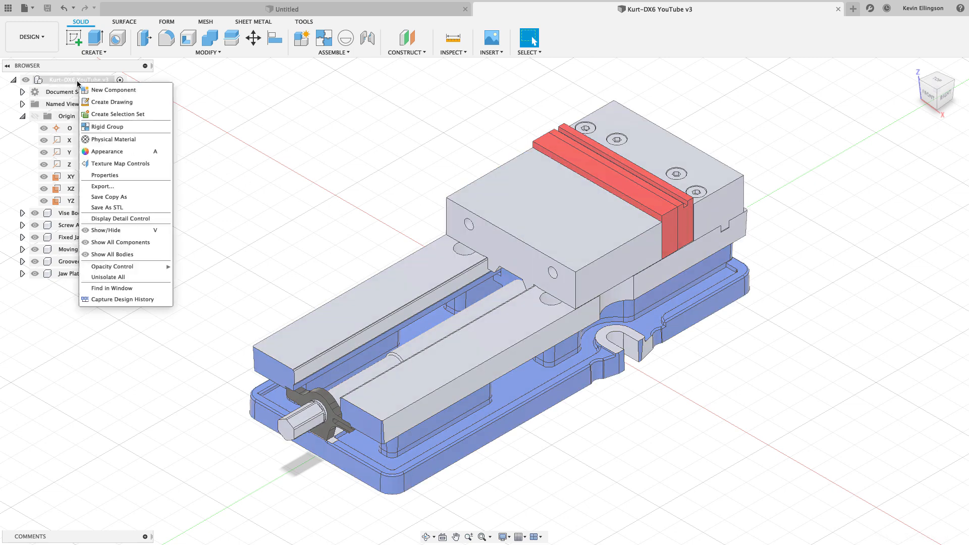
left_click(139, 299)
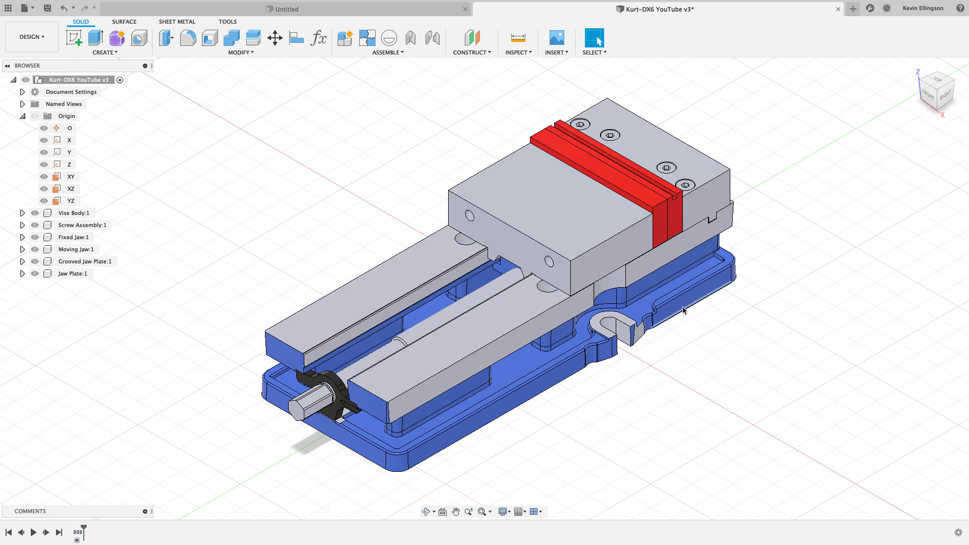
left_click_drag(684, 309, 830, 403)
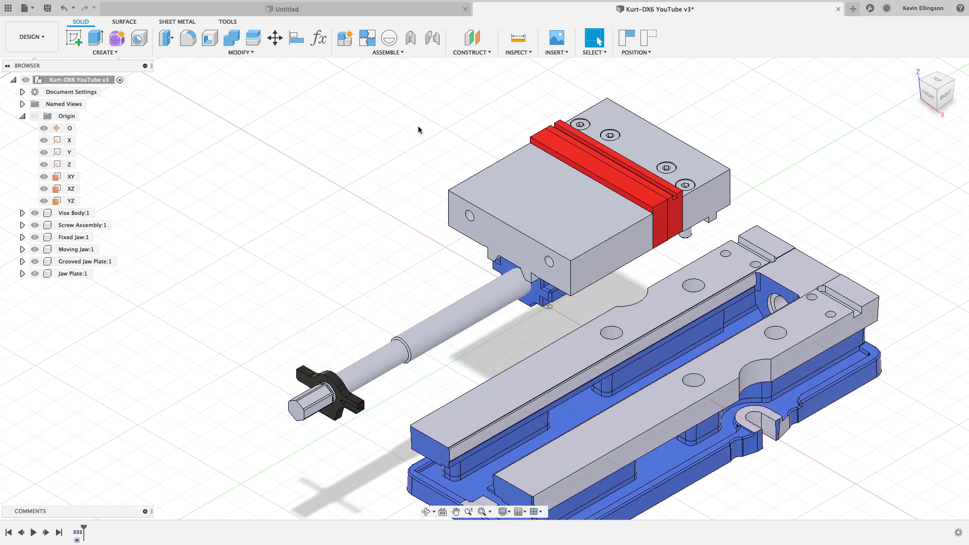
left_click(649, 48)
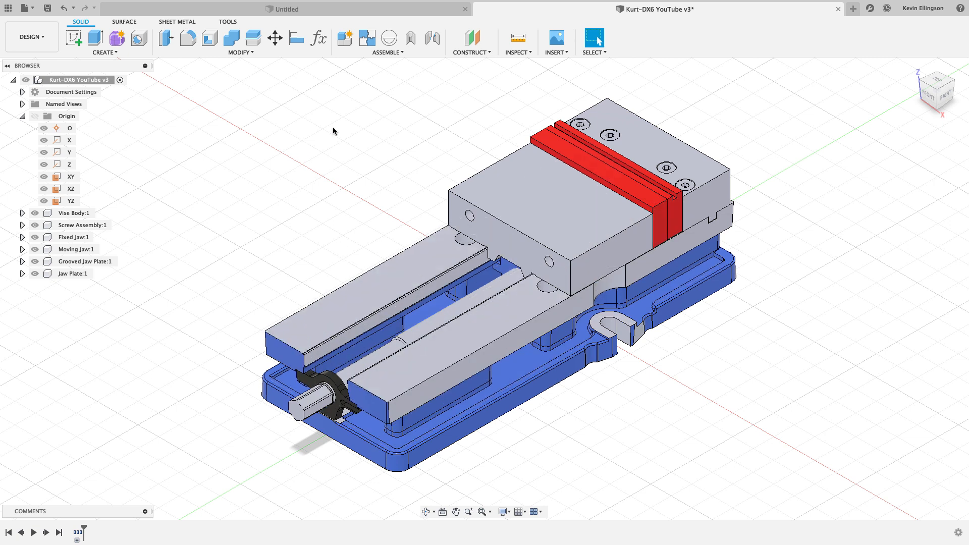
- Create an as-built joint of type Rigid between the Vise Body component and the design's top-level origin
left_click(411, 41)
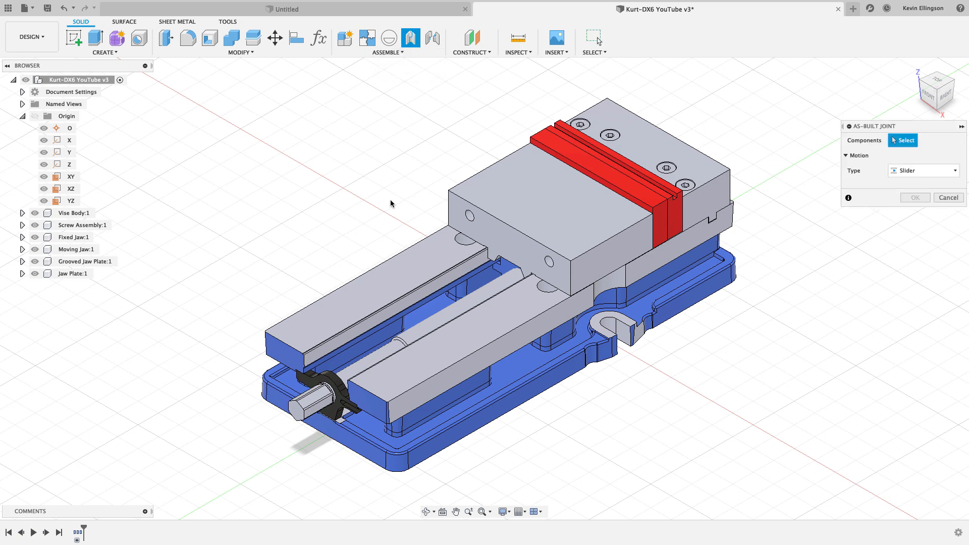
left_click(394, 277)
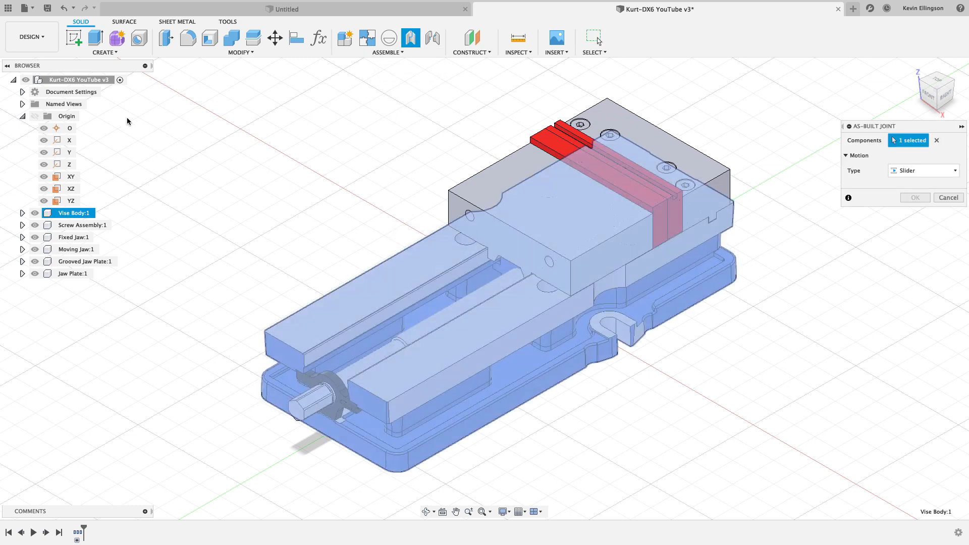
left_click(67, 117)
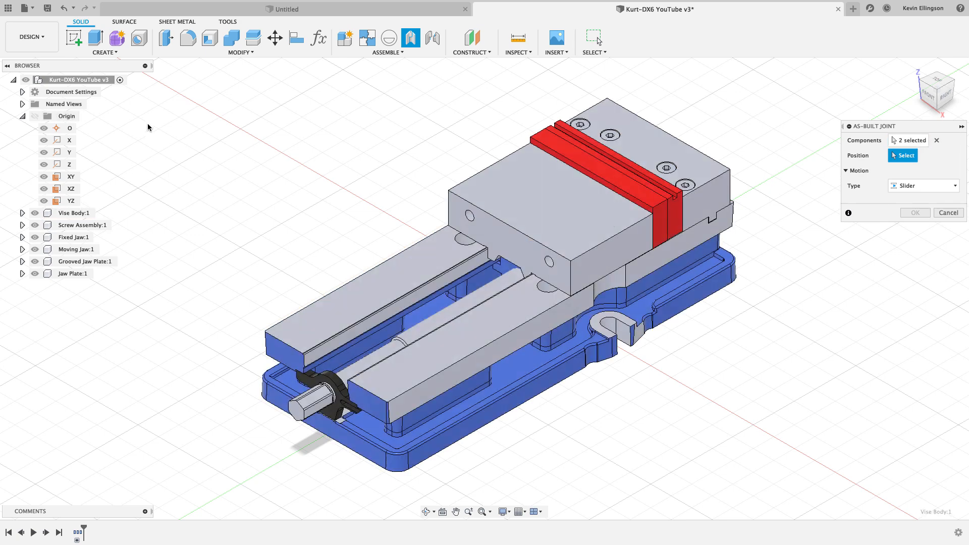
left_click(939, 187)
left_click(931, 199)
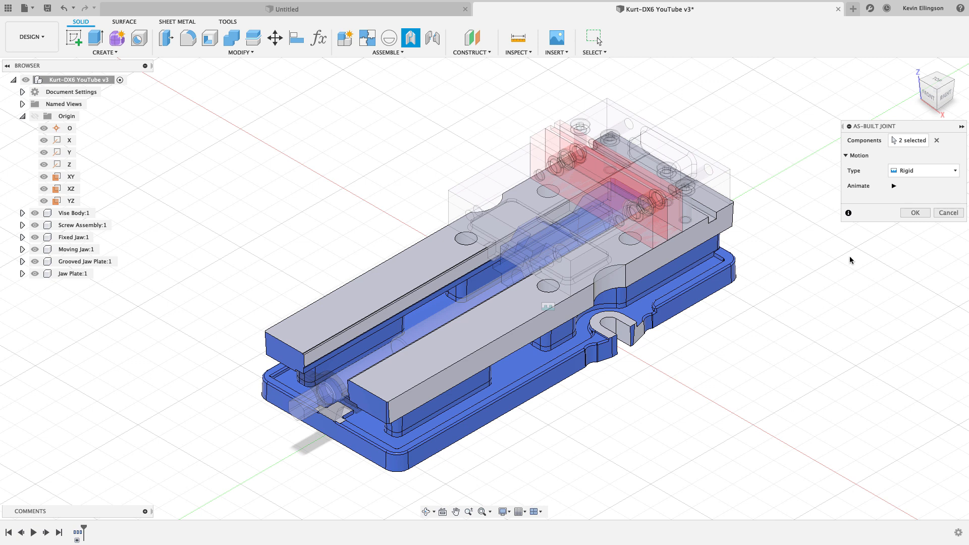
left_click(901, 216)
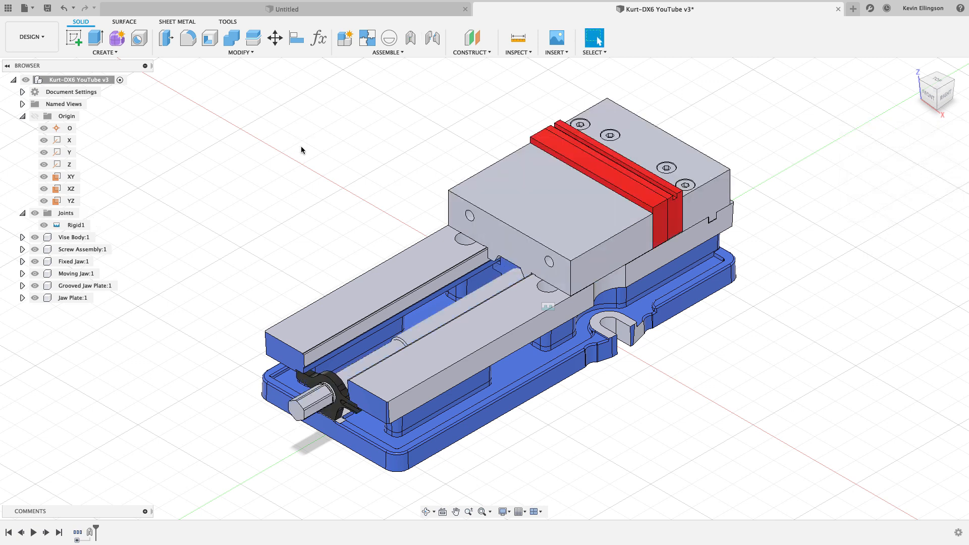
- Create a rigid group containing the Vise Body and Screw Assembly components, with child components included
left_click(366, 38)
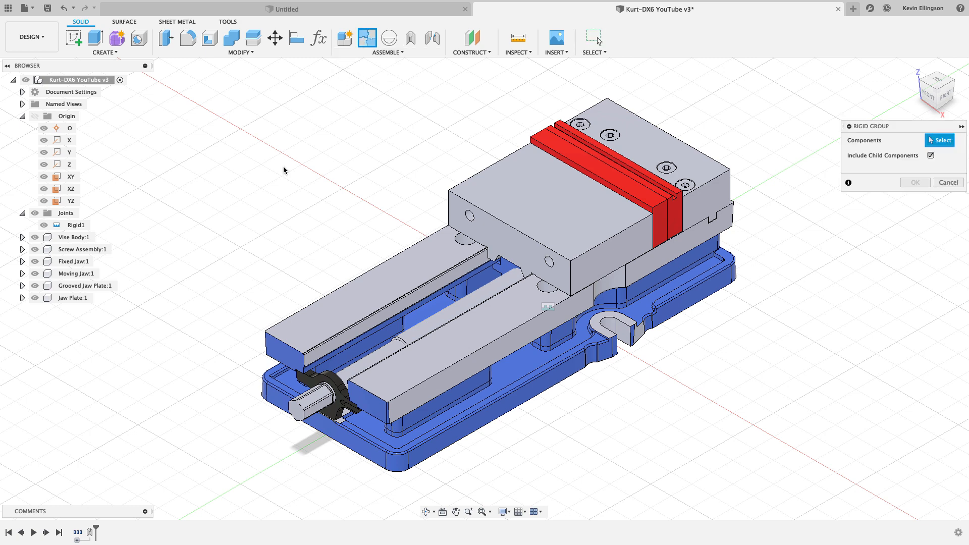
left_click(267, 388)
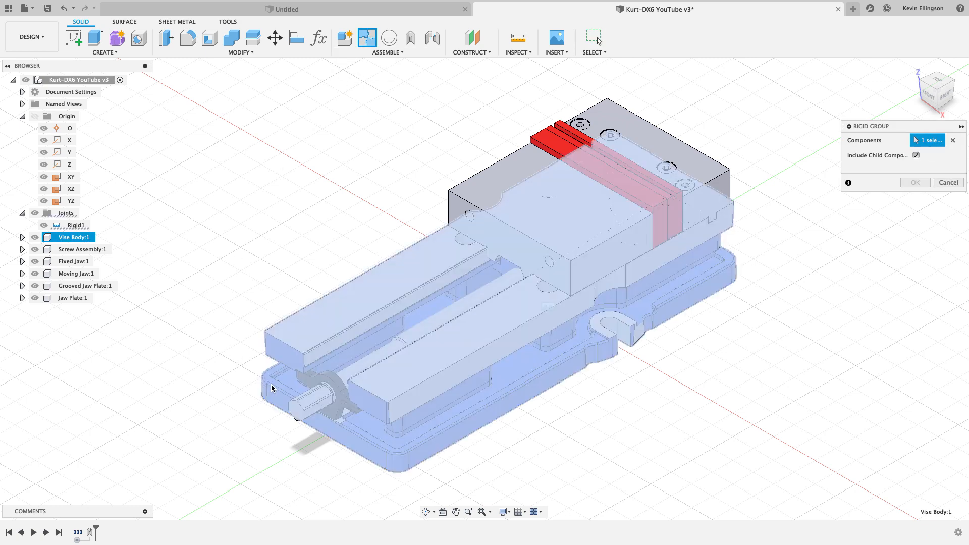
left_click(274, 390)
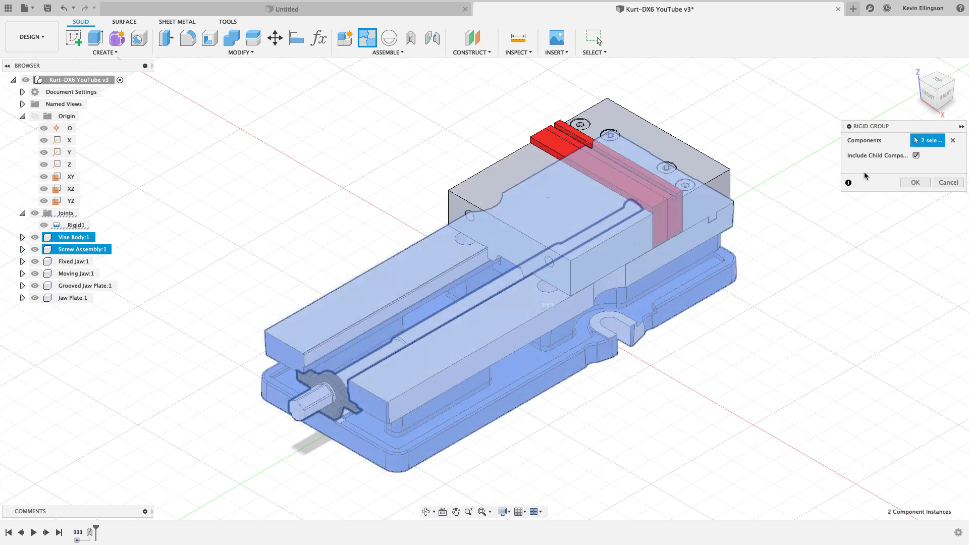
left_click(912, 184)
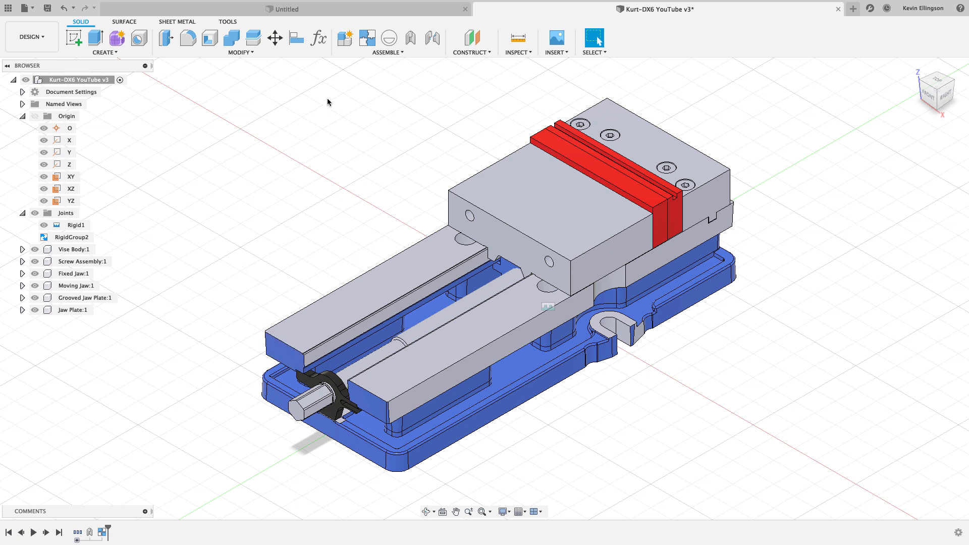
- Create an as-built joint of type Rigid between the Fixed Jaw and the Vise Body
left_click(410, 39)
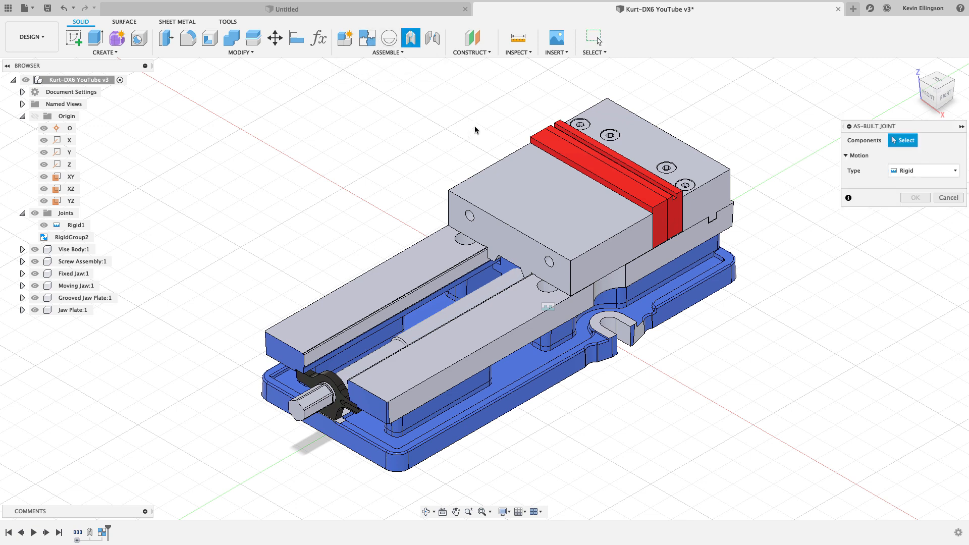
left_click(724, 197)
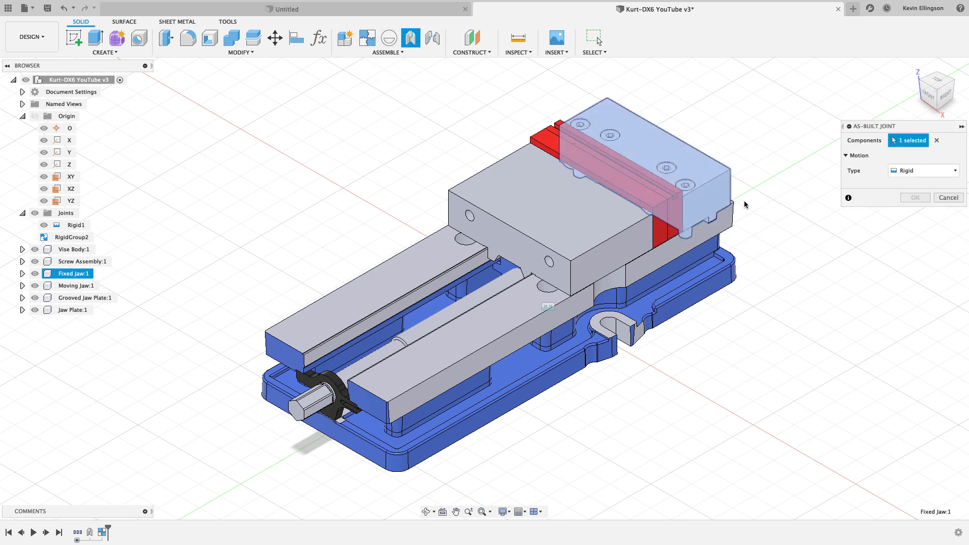
left_click(724, 226)
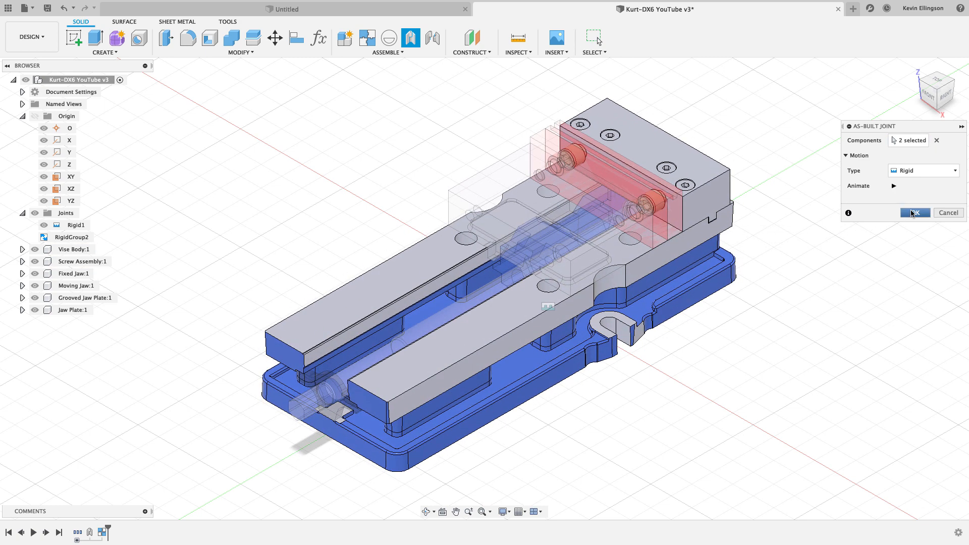
left_click(913, 213)
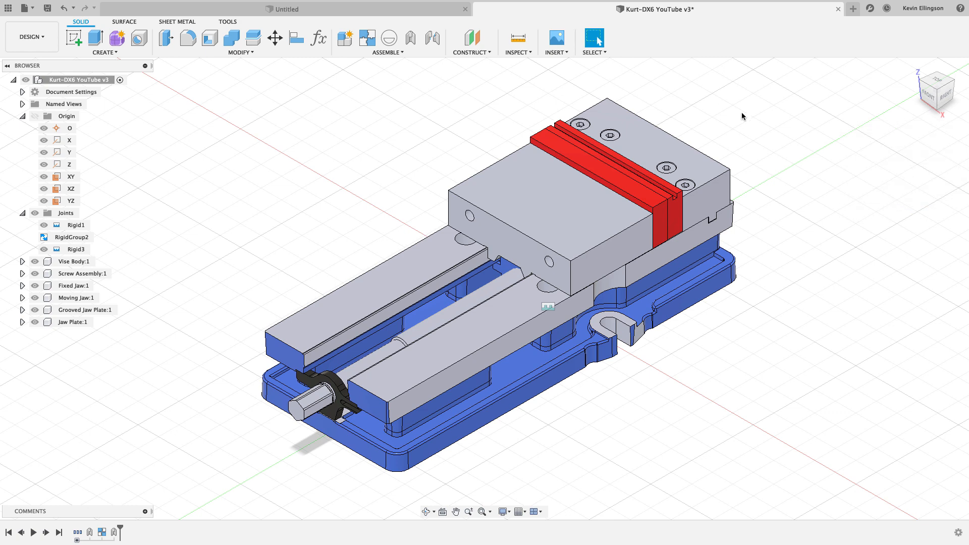
- Create an as-built joint of type Rigid between the Grooved Jaw Plate and the Fixed Jaw
left_click(411, 38)
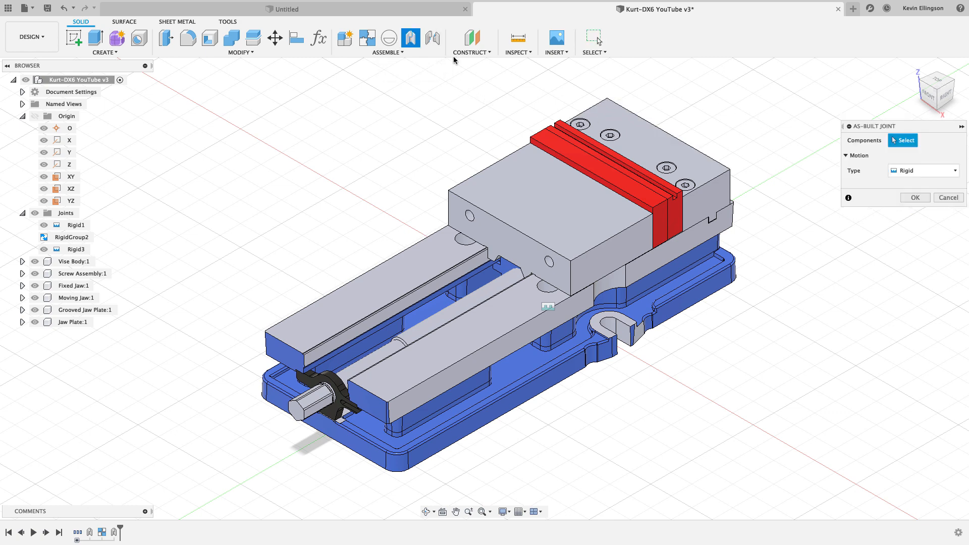
left_click(676, 222)
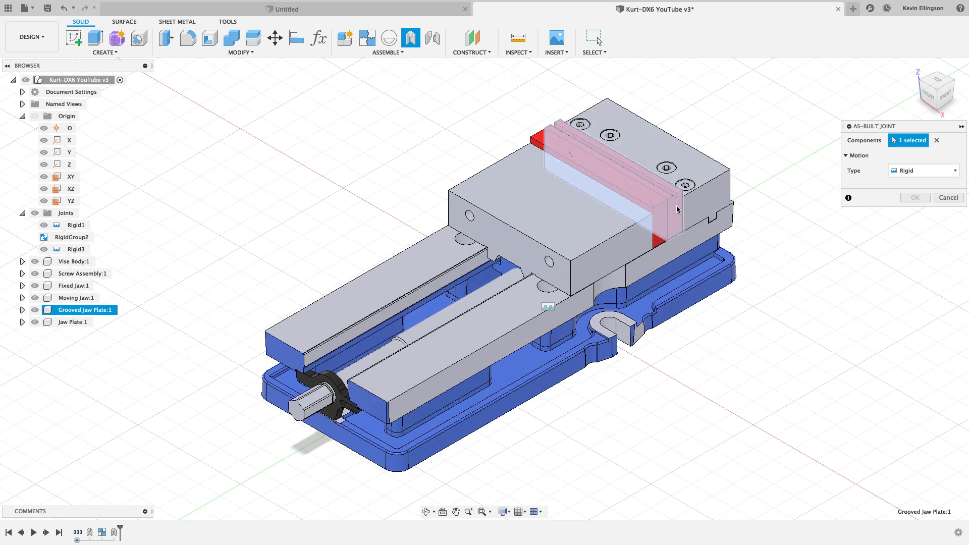
left_click(713, 202)
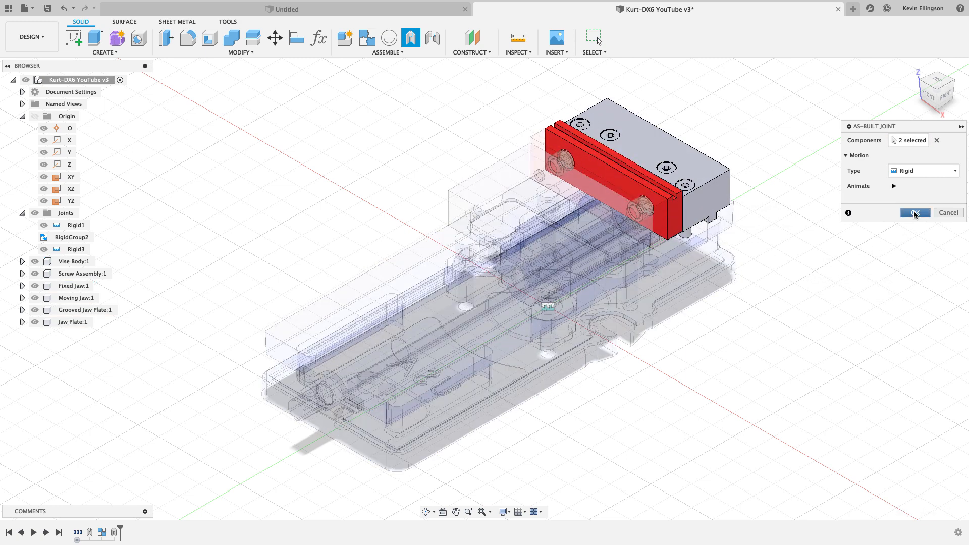
left_click(915, 213)
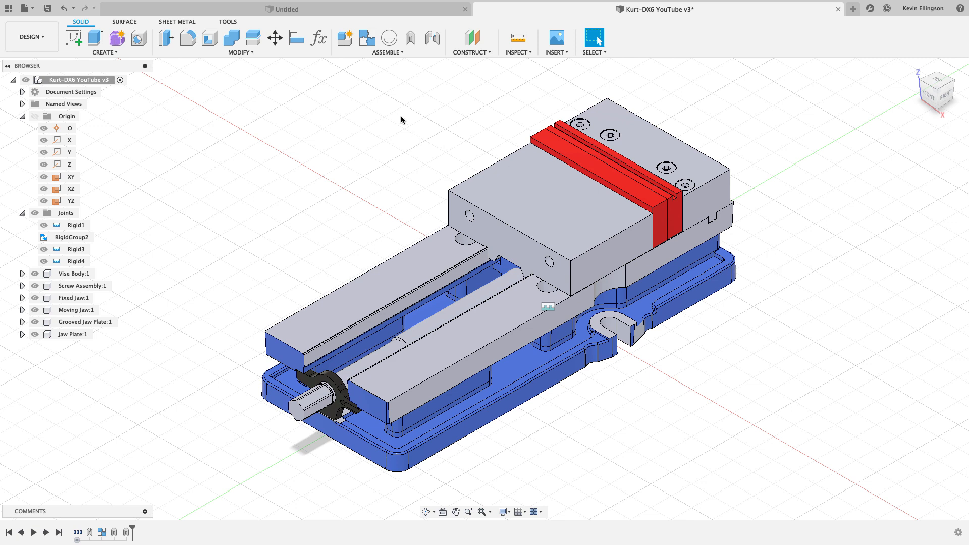
- Create an as-built Rigid joint between the Moving Jaw and the Jaw Plate, then test-move the jaw and revert its position
left_click(412, 40)
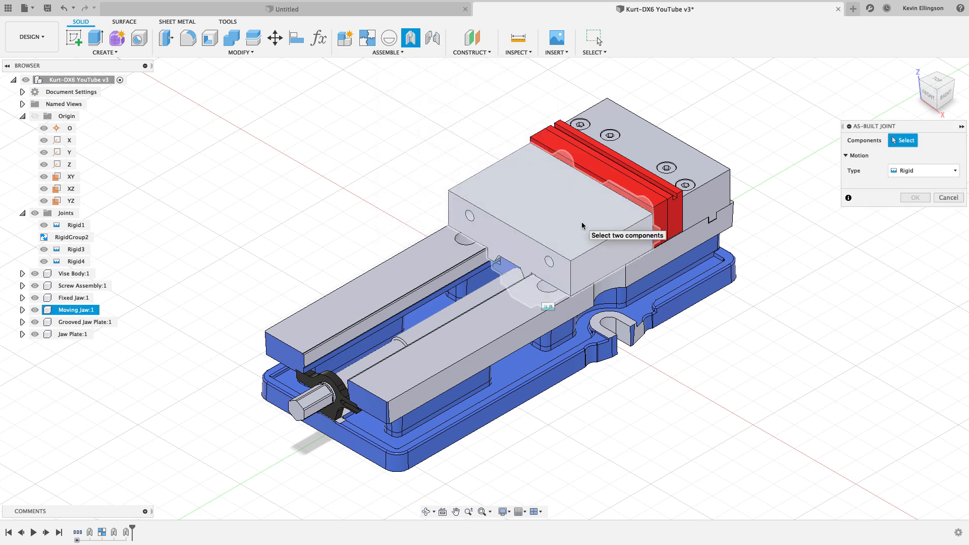
left_click(569, 235)
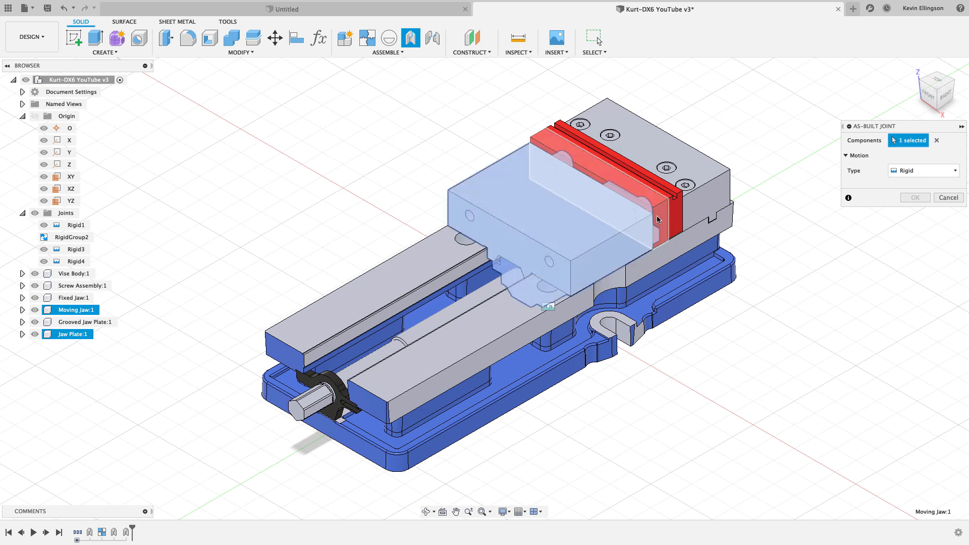
left_click(656, 216)
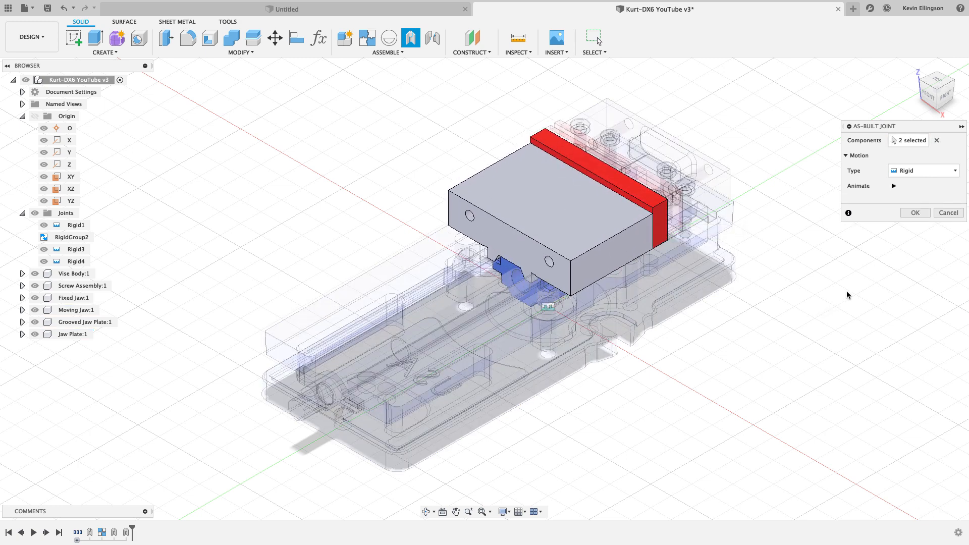
left_click(914, 213)
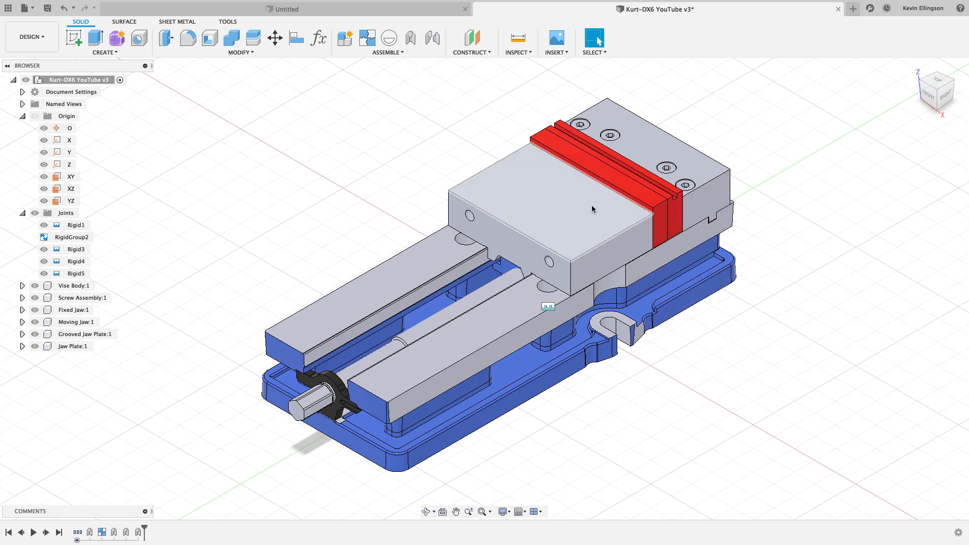
mouse_move(592, 209)
left_mouse_down()
mouse_move(505, 237)
mouse_move(442, 128)
mouse_move(747, 202)
mouse_move(507, 210)
mouse_move(559, 227)
mouse_move(407, 259)
mouse_move(677, 238)
mouse_move(552, 261)
mouse_move(556, 214)
mouse_move(605, 202)
left_mouse_up()
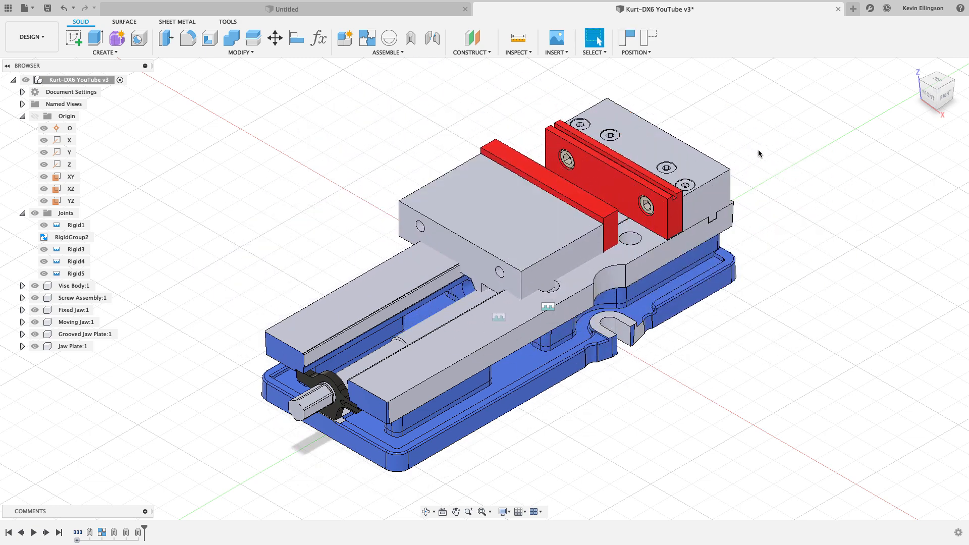
left_click(650, 39)
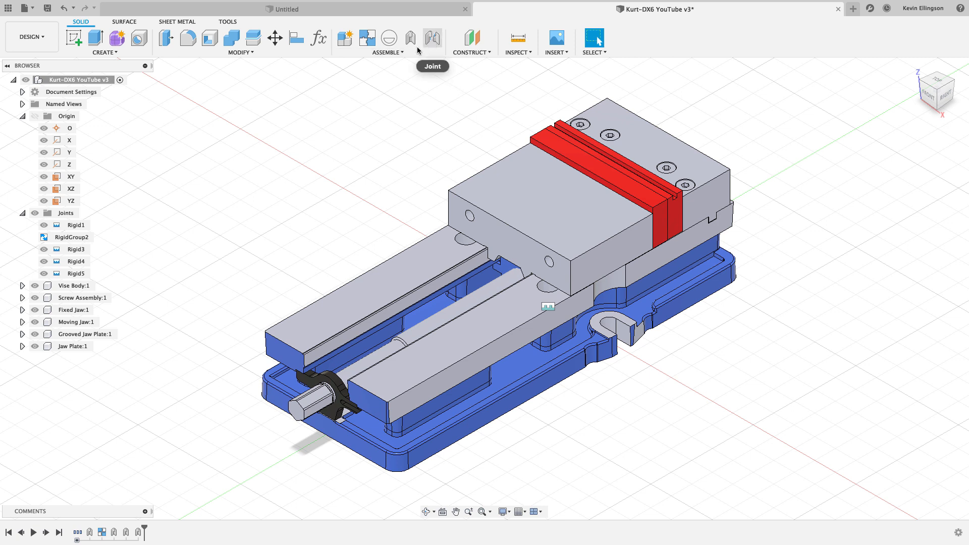
- Begin a Slider joint with the Grooved Jaw Plate hidden, using the centre of the Jaw Plate's clamping face as the first component's origin
left_click(432, 37)
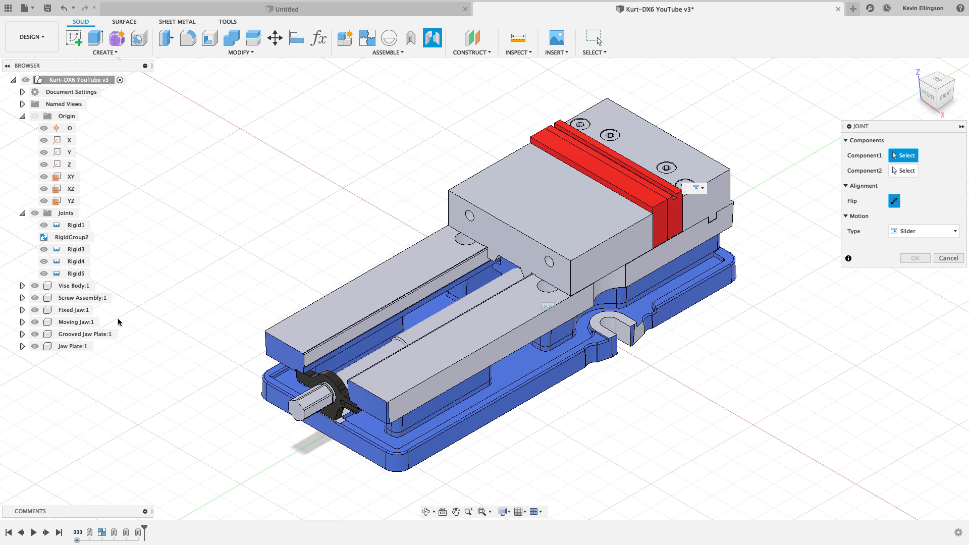
left_click(35, 334)
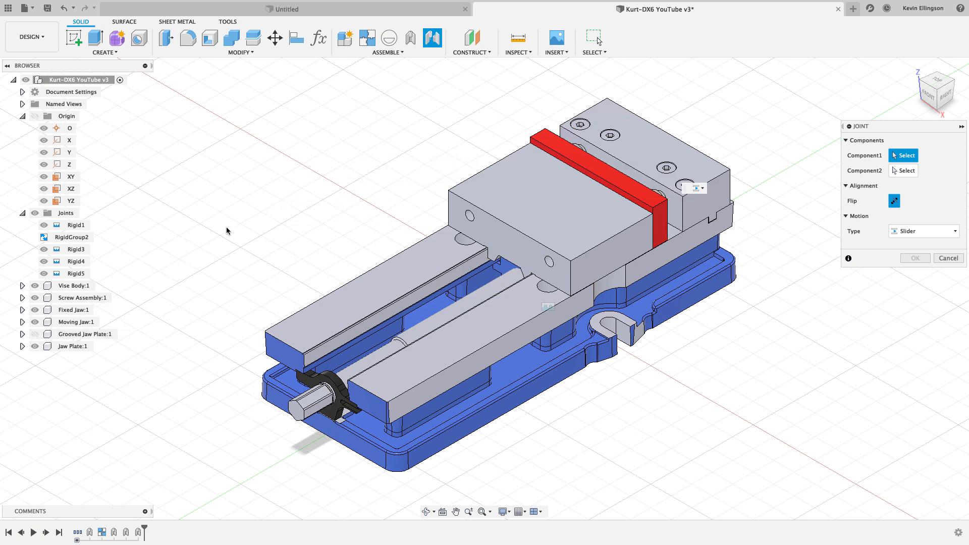
middle_click_drag(301, 214, 246, 230, "shift")
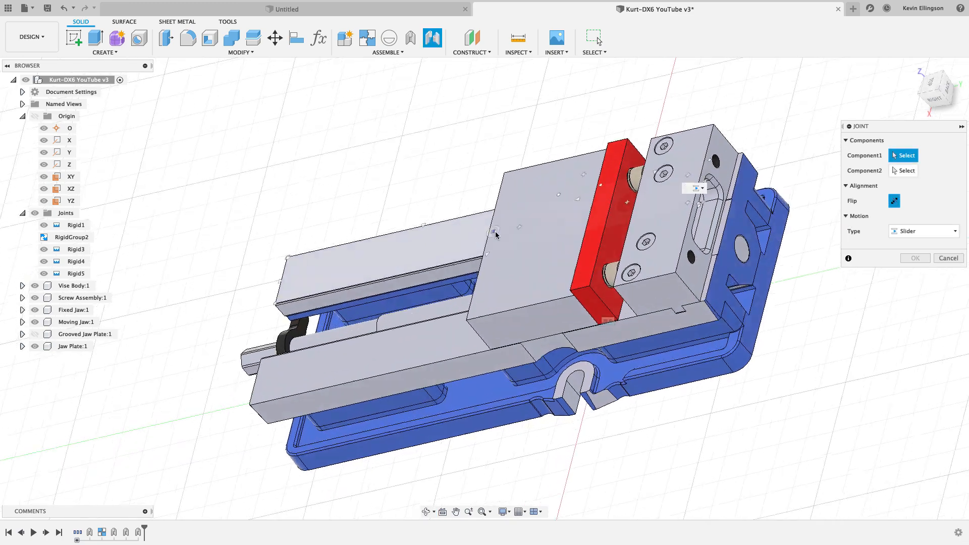
scroll(555, 244, "up", 5)
mouse_move(627, 241)
middle_mouse_down("shift")
mouse_move(634, 221)
mouse_move(629, 244)
middle_mouse_up("shift")
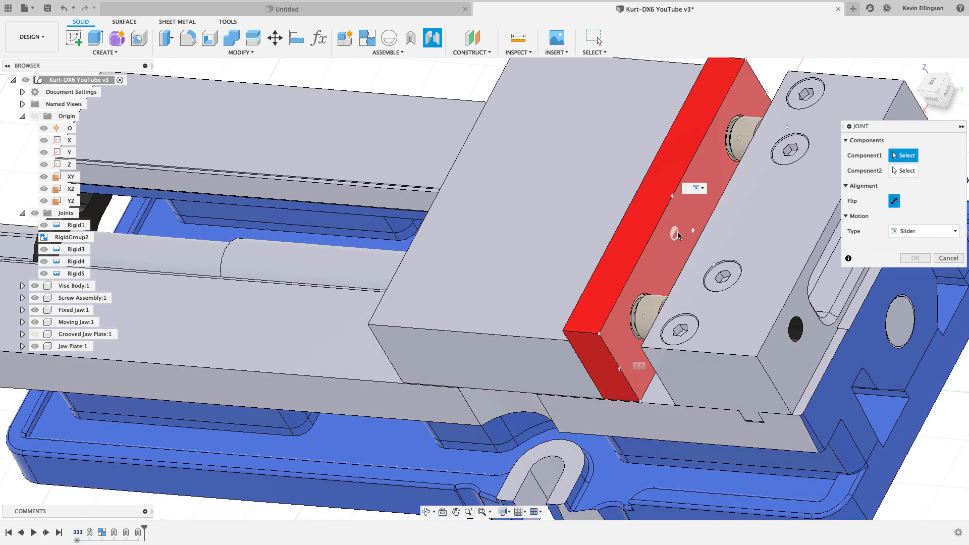
middle_click_drag(706, 233, 735, 217, "shift")
scroll(736, 216, "up", 4)
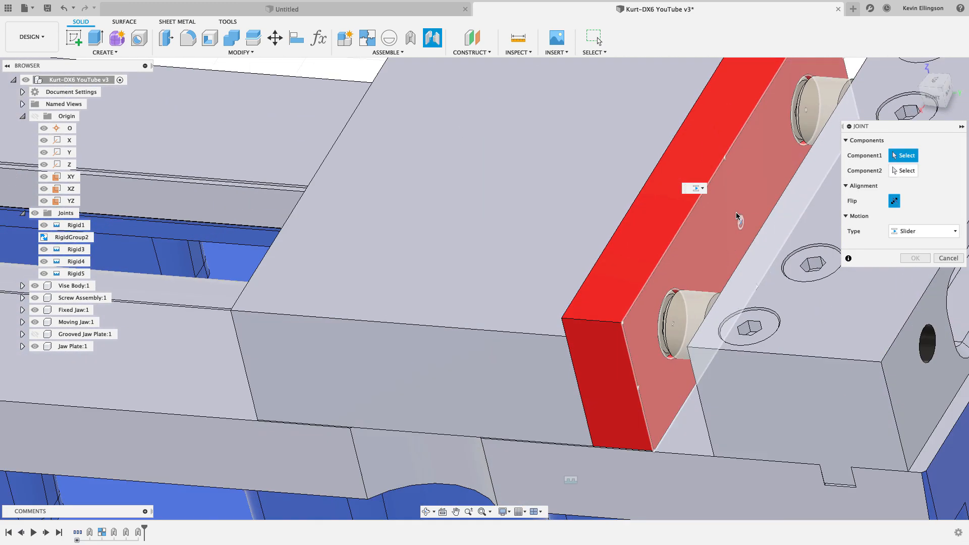
left_click(740, 224)
- Complete the Z-axis Slider joint at the centre of the Grooved Jaw Plate's clamping face with the Jaw Plate temporarily hidden, previewing the motion
scroll(474, 242, "down", 6)
middle_click_drag(472, 243, 535, 239, "shift")
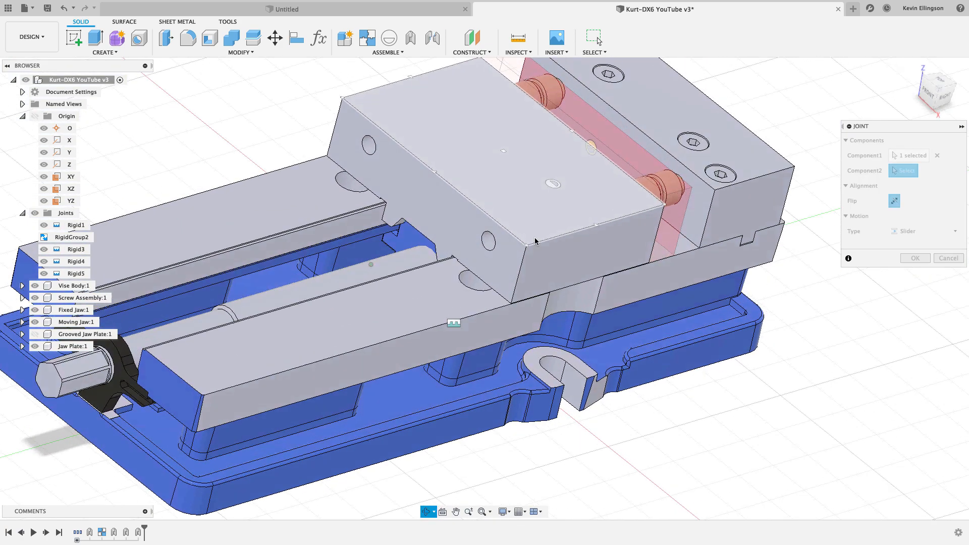
left_click(35, 346)
left_click(35, 334)
scroll(607, 182, "up", 5)
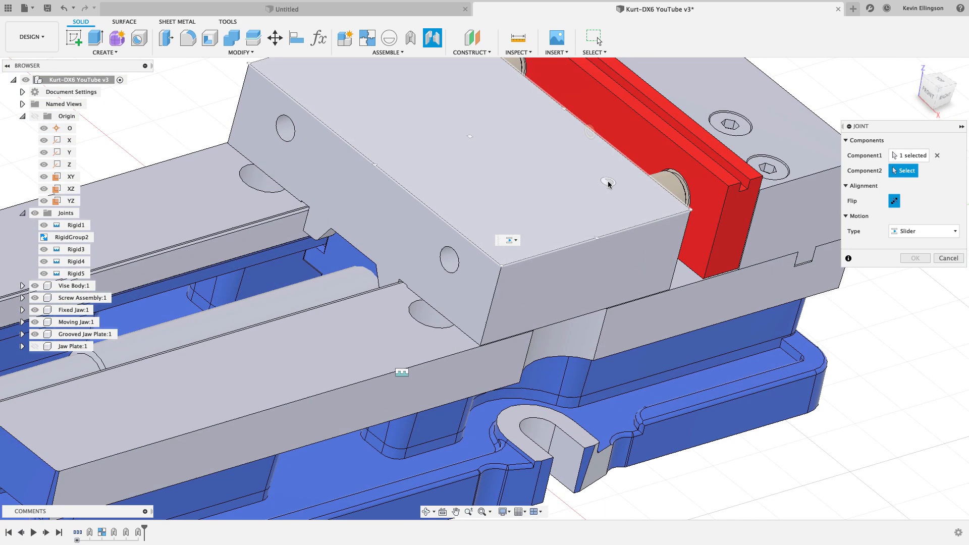
middle_click_drag(607, 181, 573, 183, "shift")
scroll(641, 150, "up", 5)
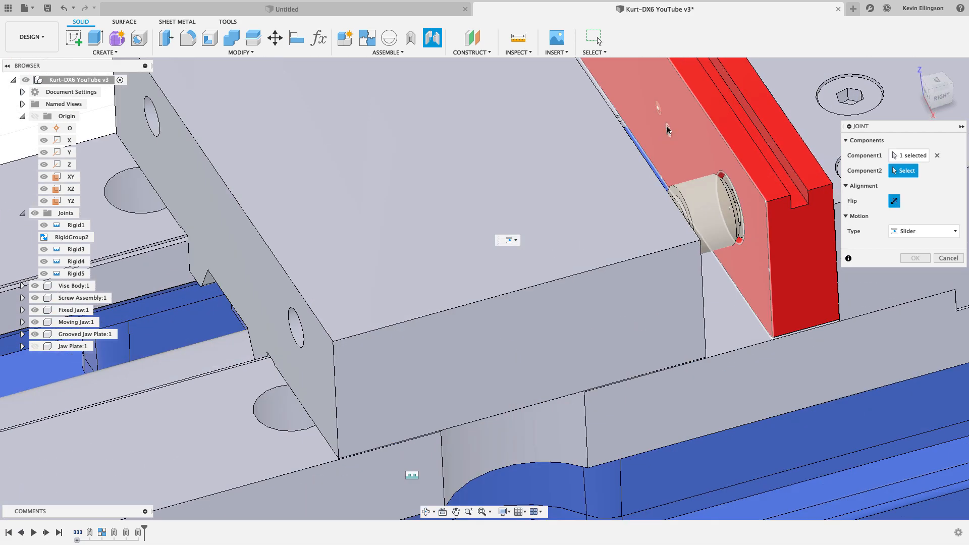
left_click(664, 119)
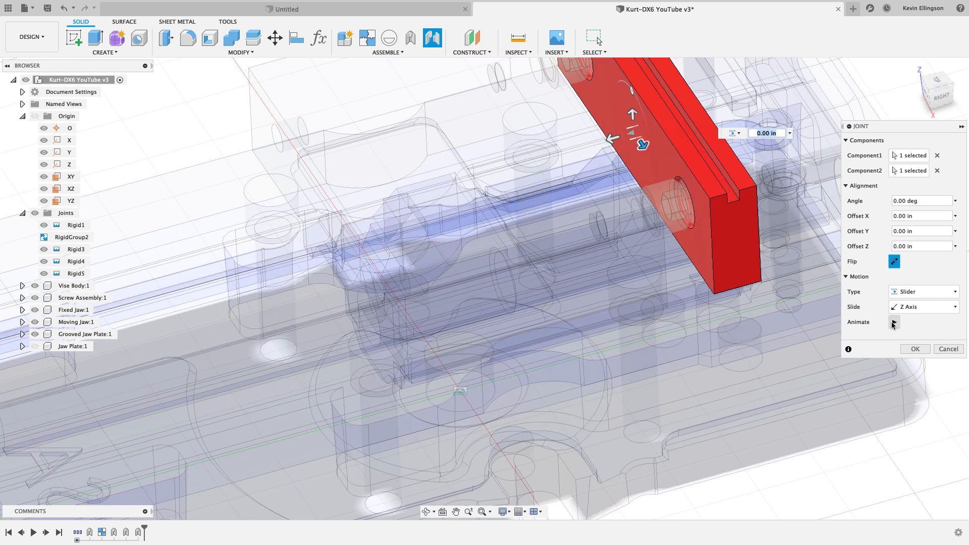
left_click(893, 322)
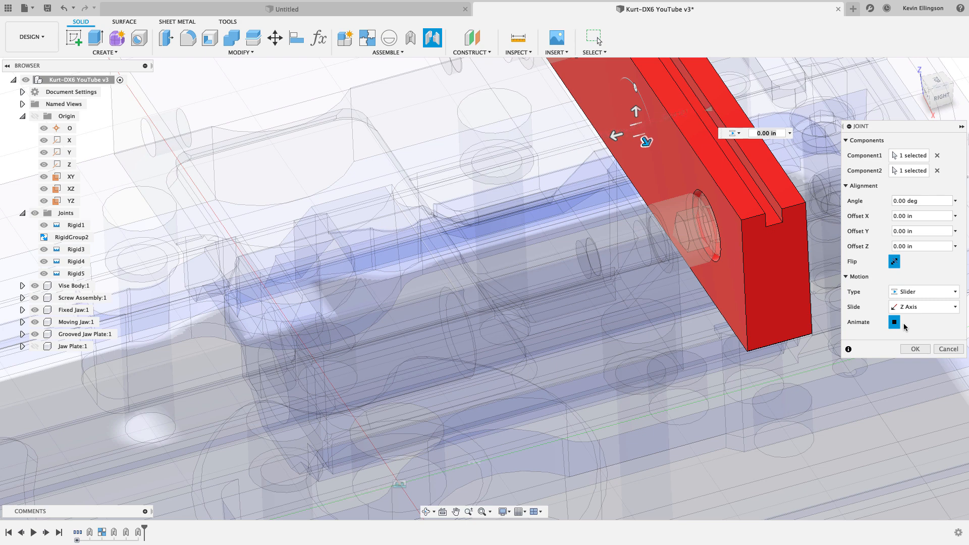
left_click(915, 350)
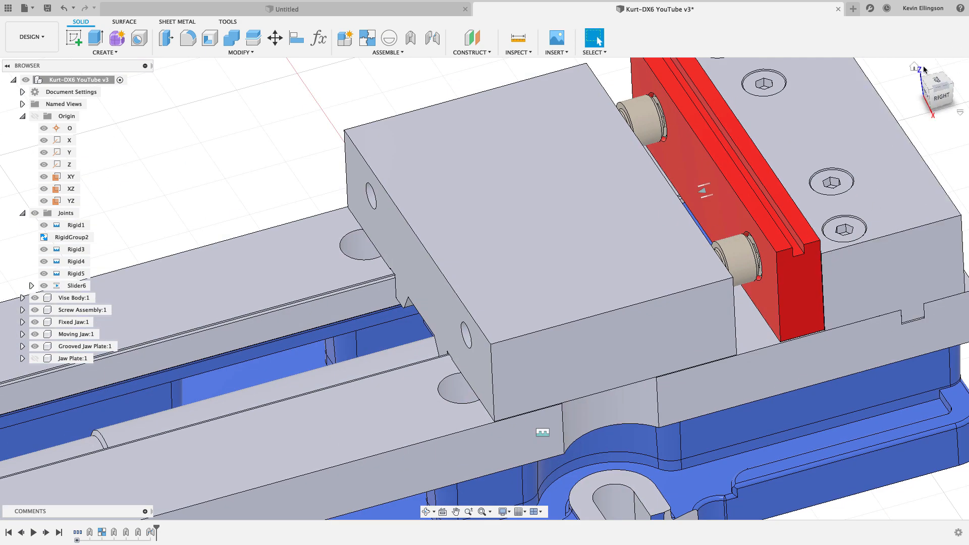
left_click(915, 68)
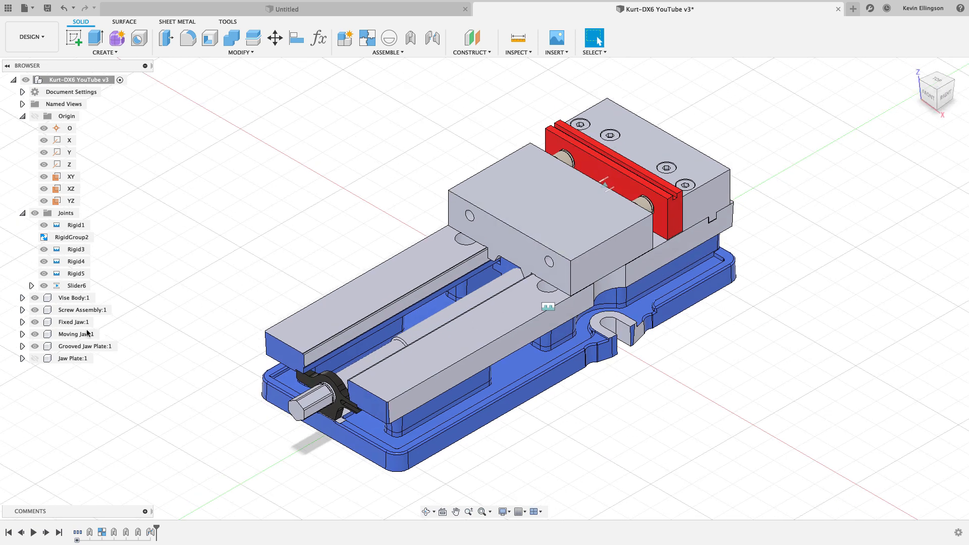
left_click(34, 358)
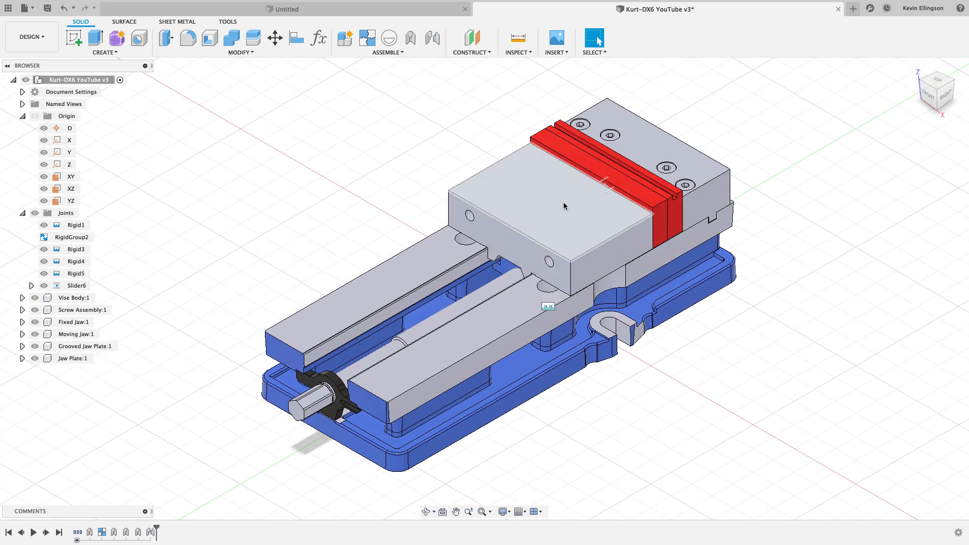
- Test-slide the Moving Jaw along its slider joint, then revert it to its original position
left_click_drag(563, 202, 817, 237)
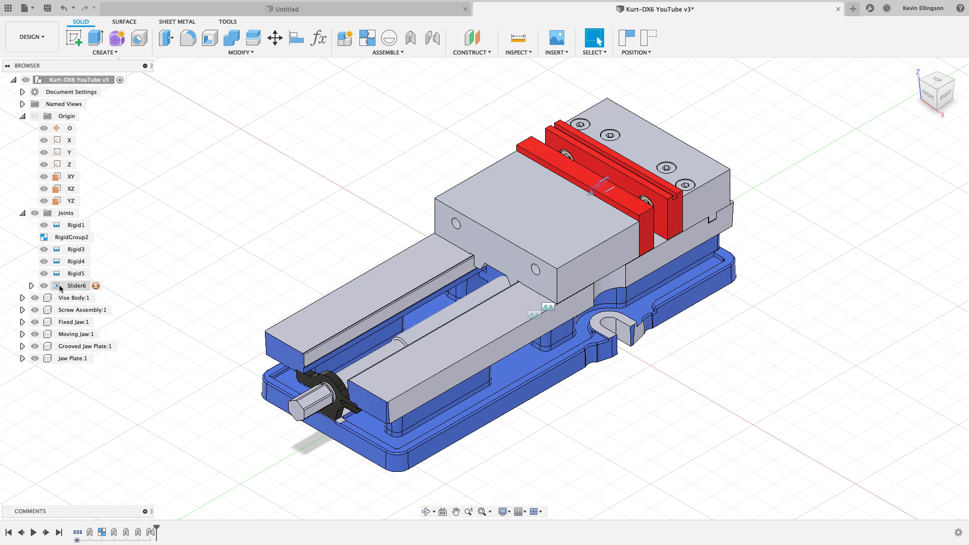
left_click(96, 287)
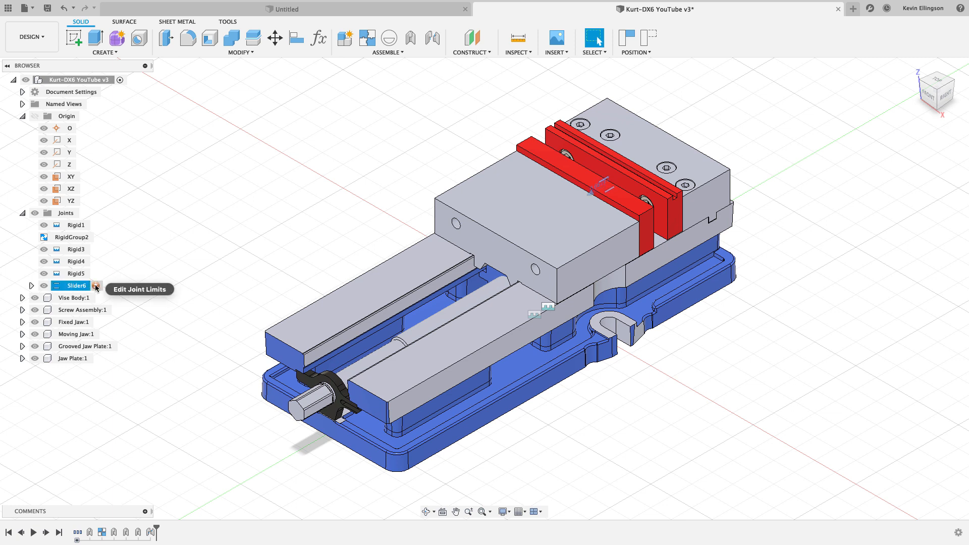
left_click(96, 287)
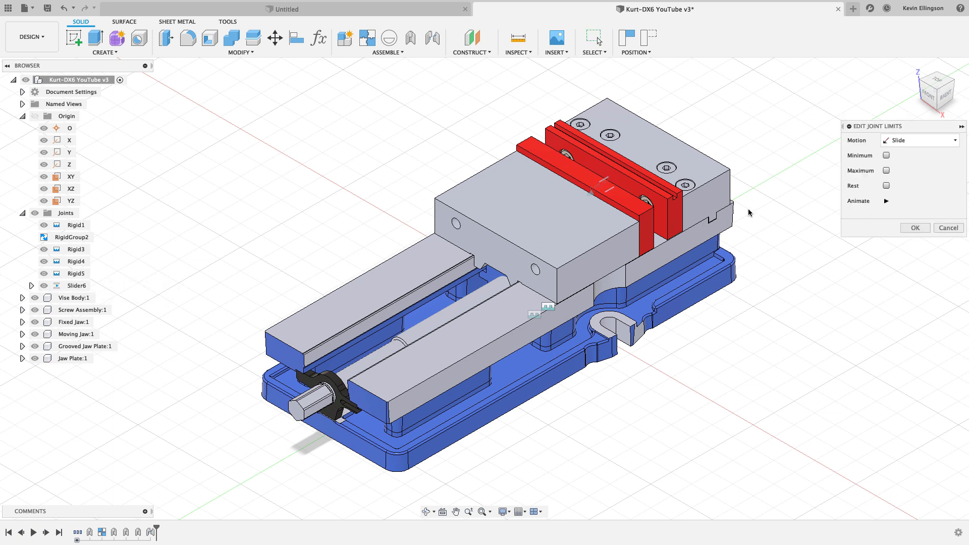
left_click(949, 227)
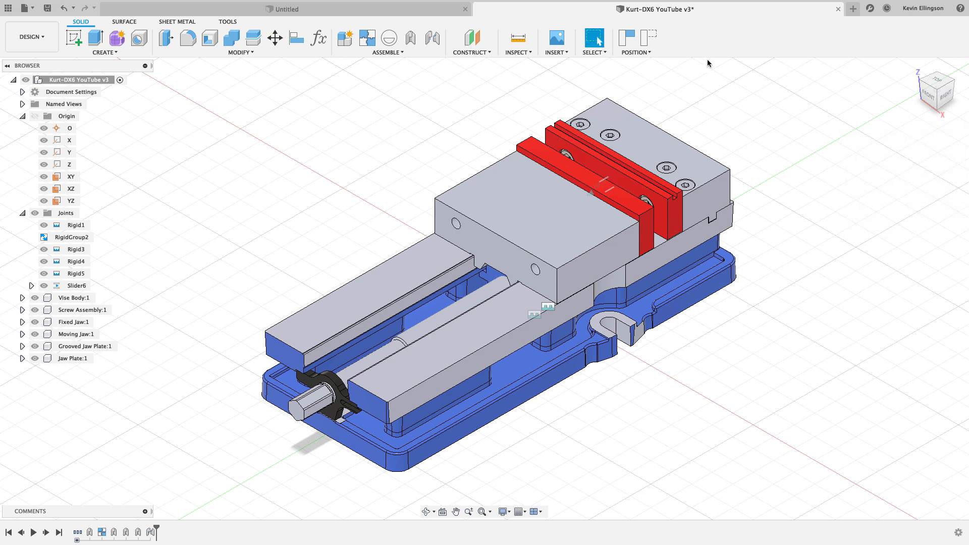
left_click(648, 38)
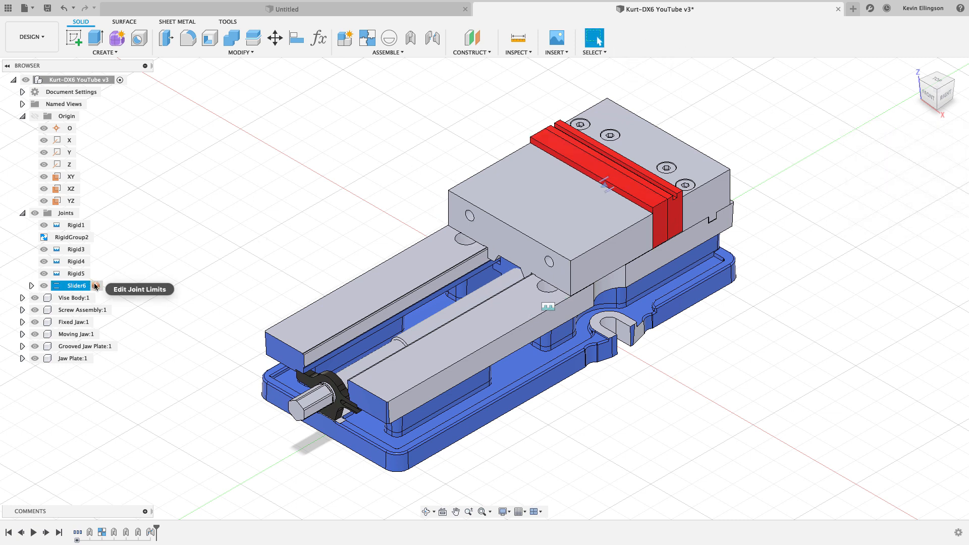
- Edit the slider joint's limits, enabling a minimum of 0.00 in and a maximum of 9 in
left_click(96, 286)
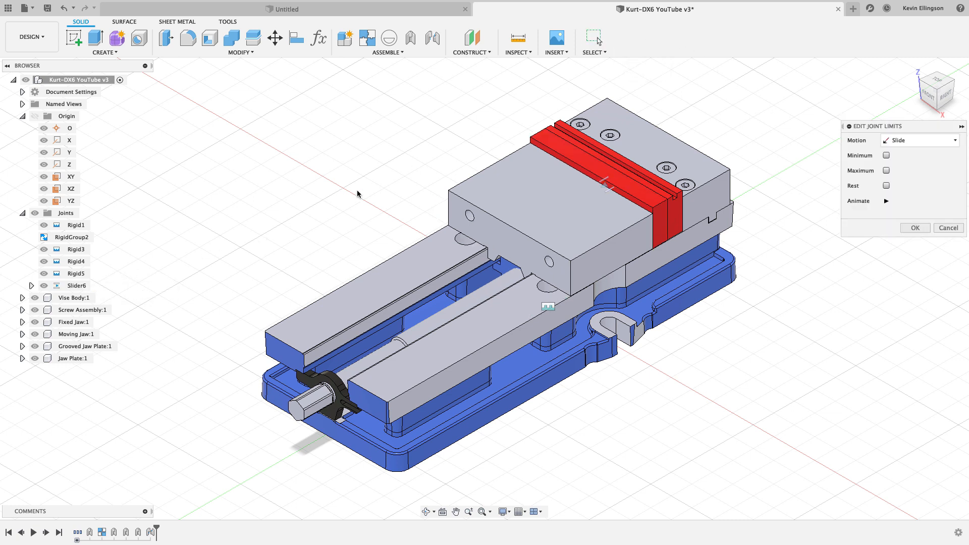
left_click(886, 156)
left_click(886, 187)
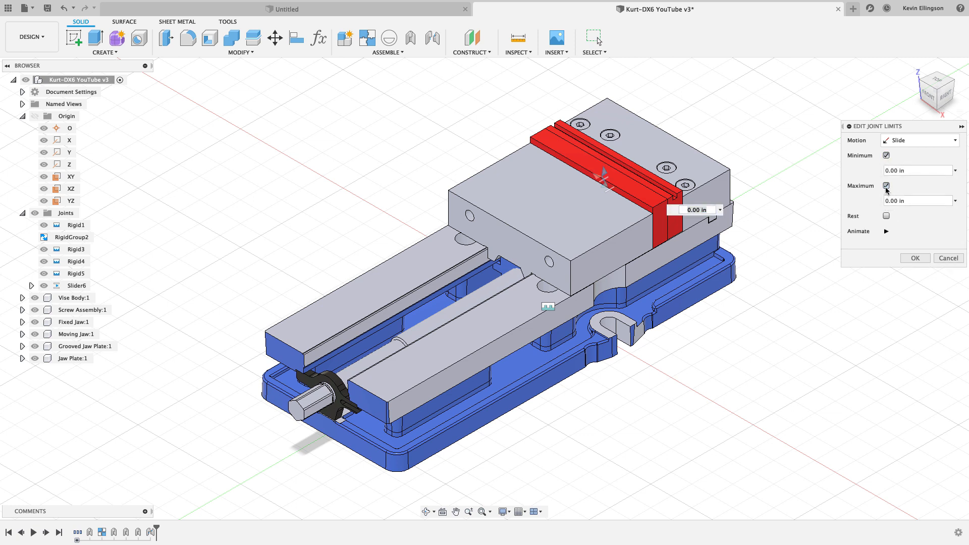
left_click_drag(919, 201, 870, 202)
type("9")
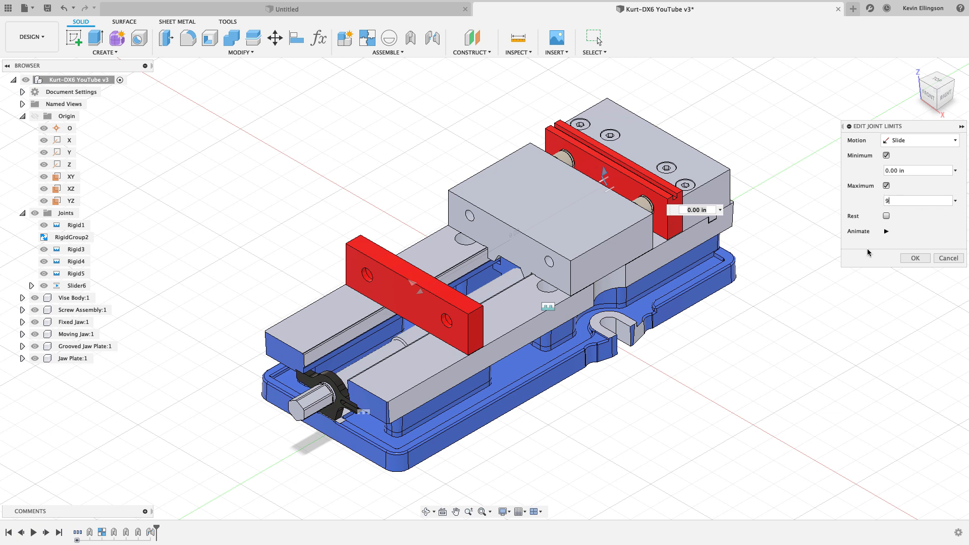
- Apply the slide joint's limits with a 0.00 in minimum and a 9 in maximum
left_click(910, 258)
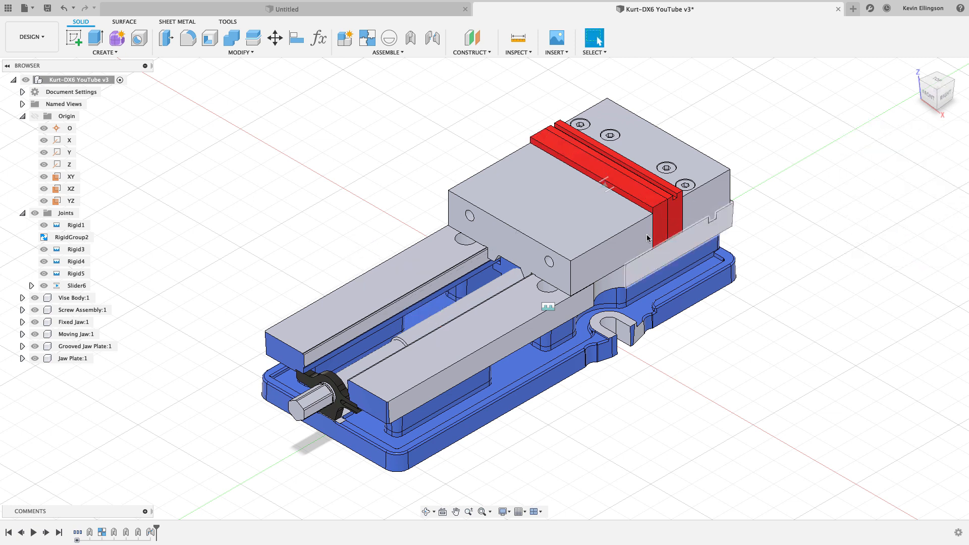
- Test the moving jaw's slide travel, toggle the joints' visibility off and on, and revert the jaw's position
left_click_drag(591, 217, 674, 142)
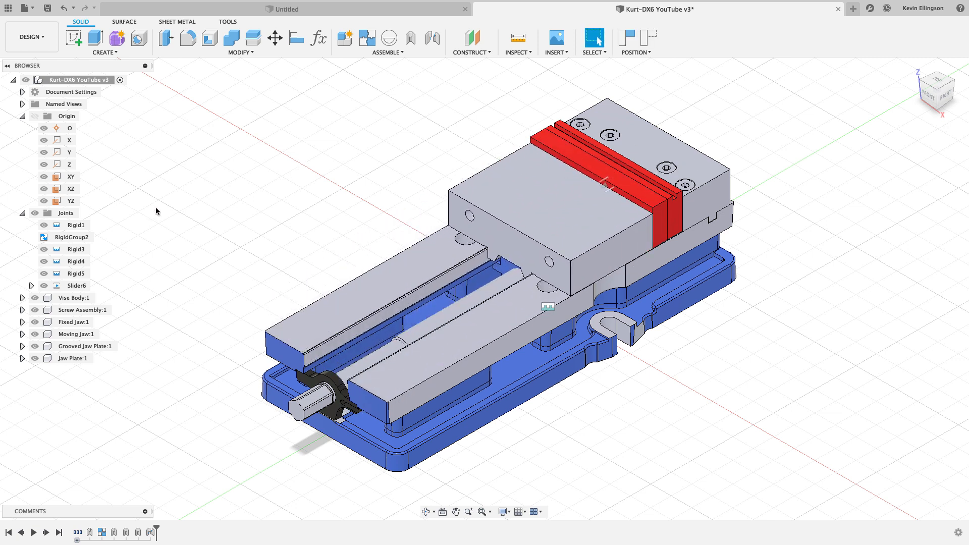
left_click(35, 214)
left_click(36, 215)
left_click(43, 286)
left_click(44, 286)
left_click(644, 36)
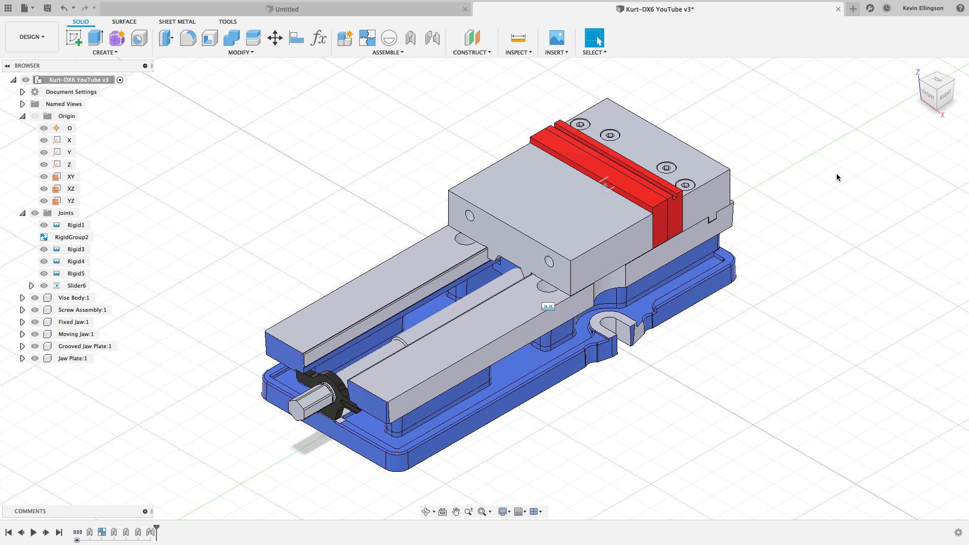
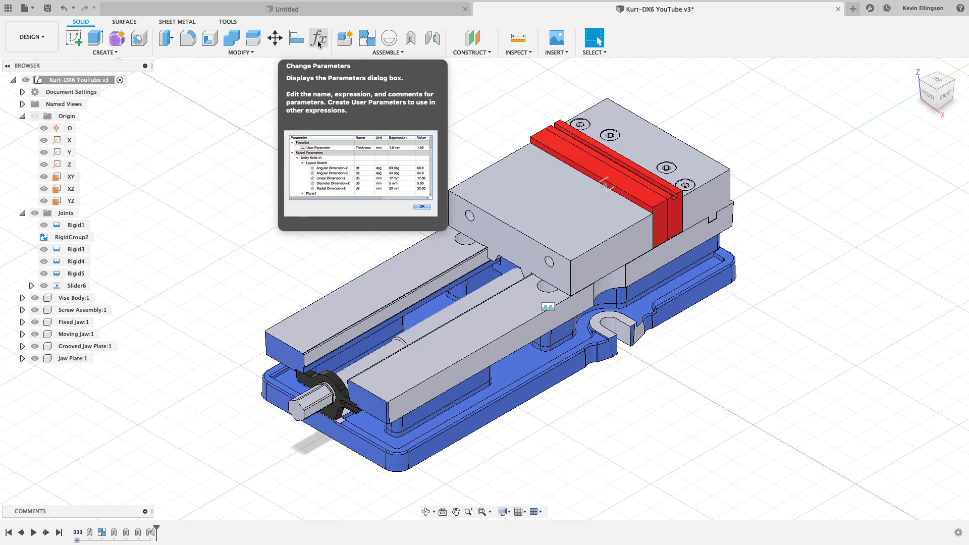
- Add a user parameter ParallelHeight of 1.5 in with the comment "Sets height of parallels", and narrow the Expression column of the parameter table
left_click(257, 53)
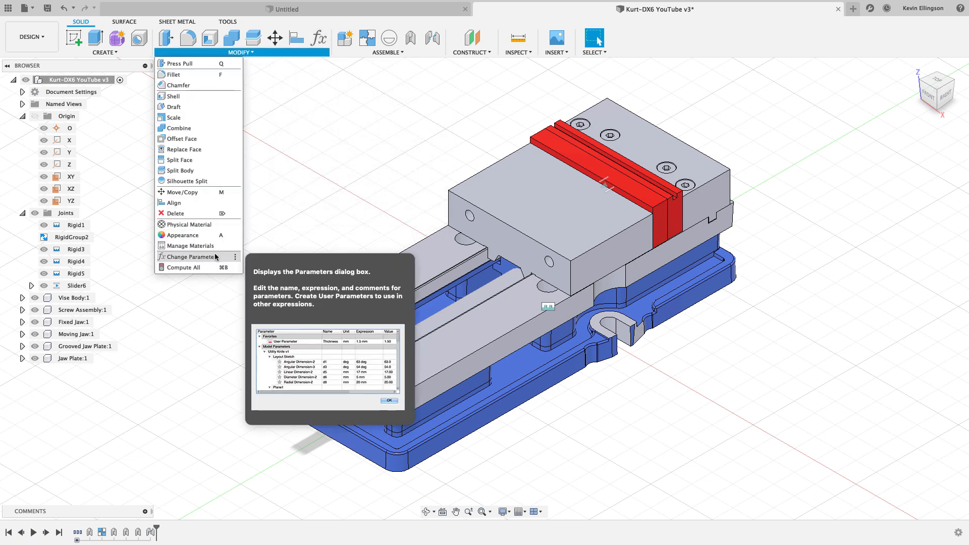
left_click(320, 39)
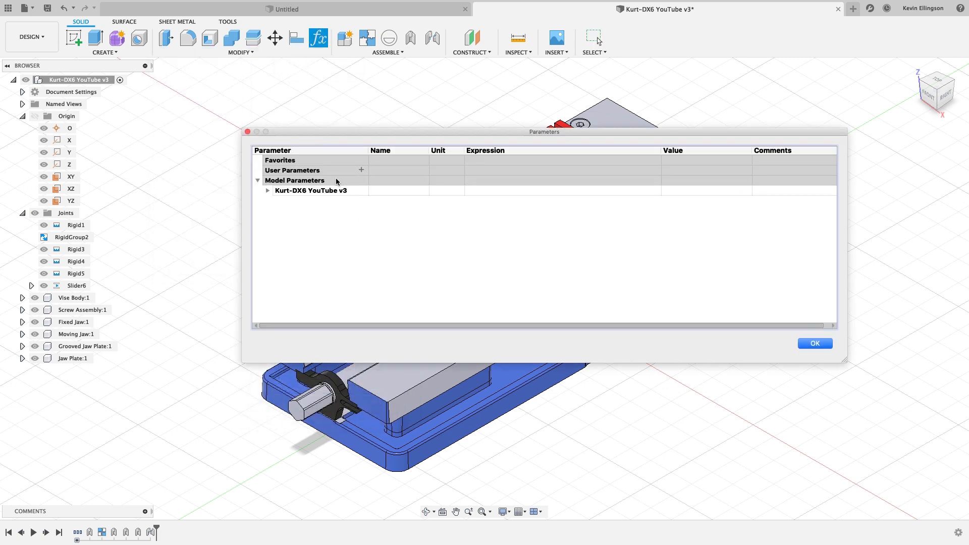
left_click(361, 170)
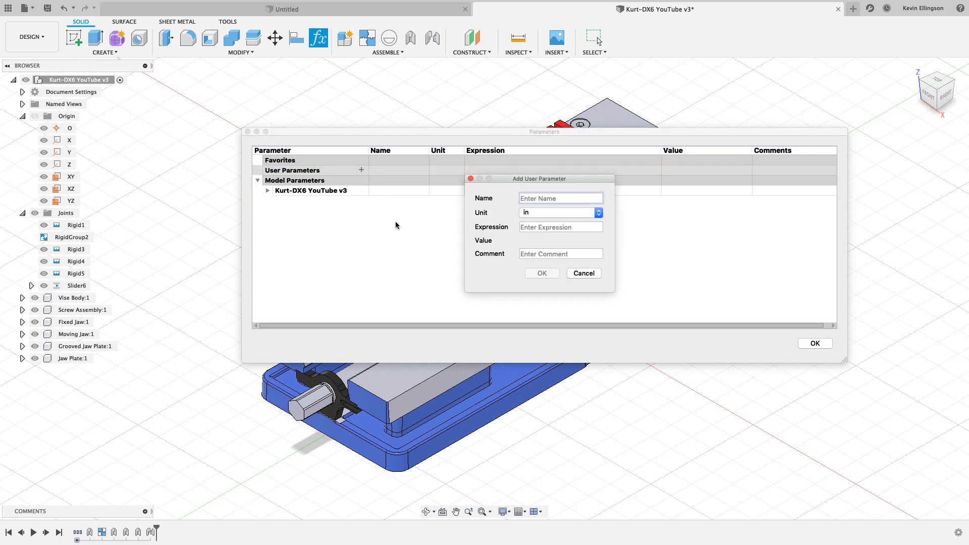
type("Paralle")
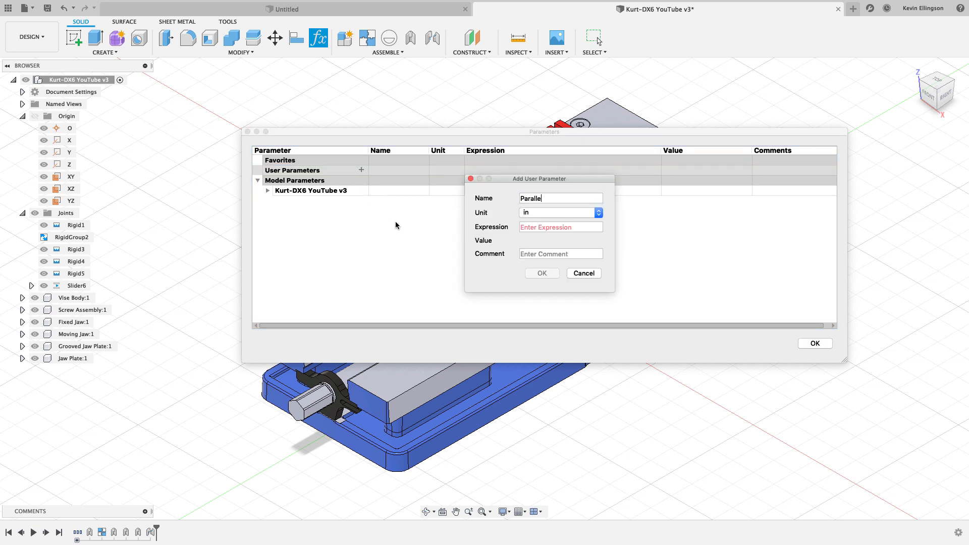
type("lHeight")
left_click(544, 228)
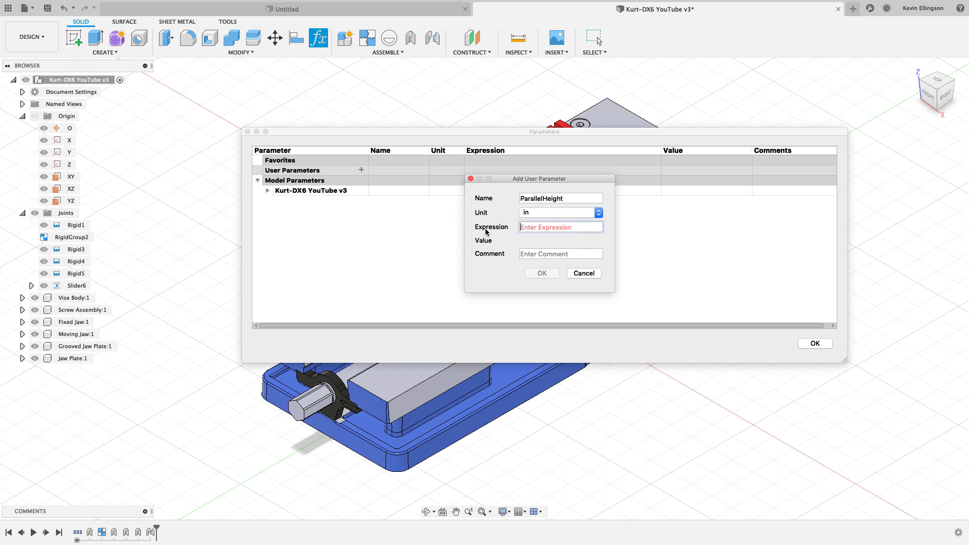
type("1.5")
left_click(538, 254)
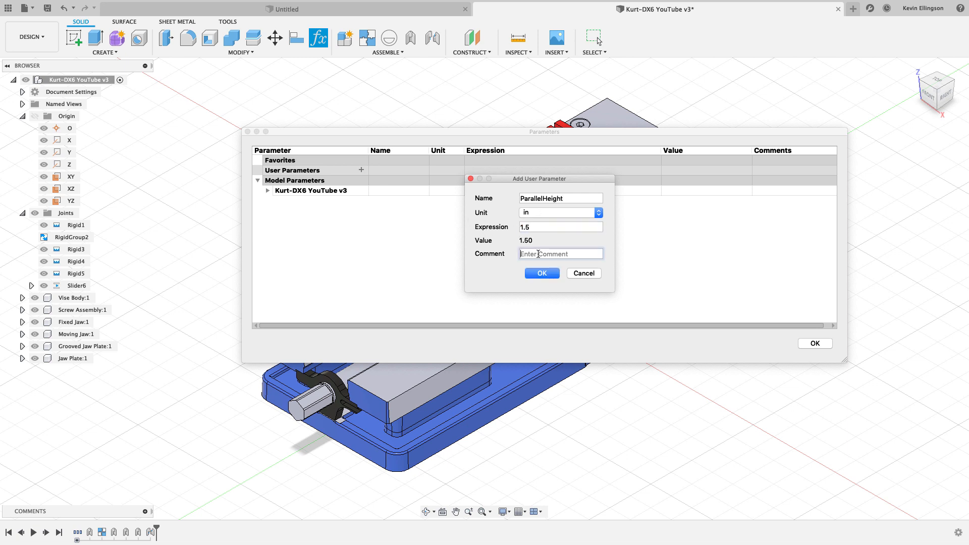
type("Sets height of parallels")
left_click(541, 273)
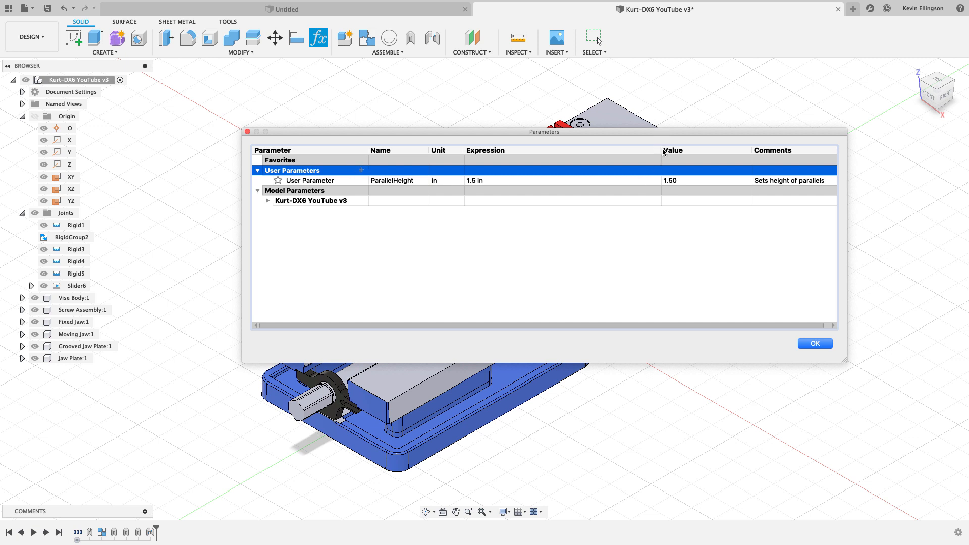
left_click_drag(660, 146, 557, 150)
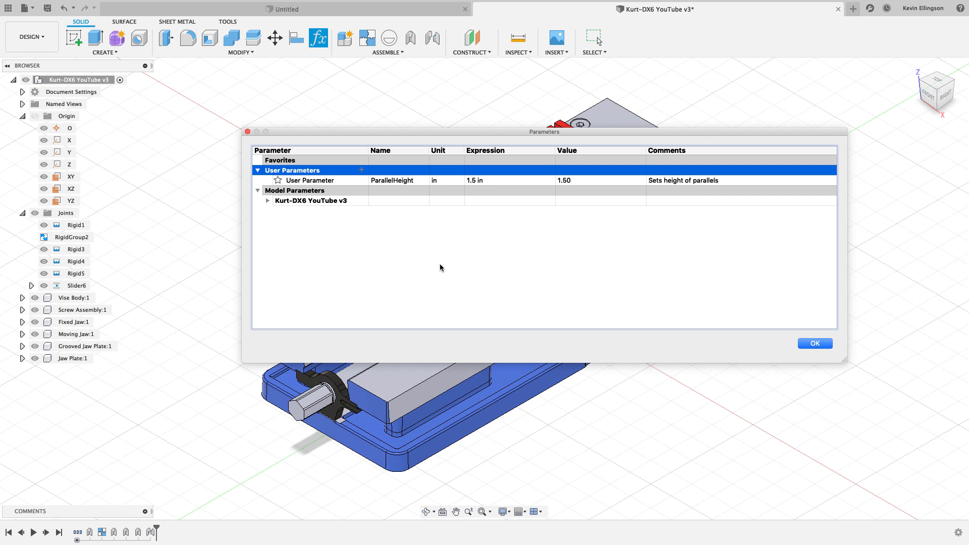
- Add a user parameter ParallelWidth of 6 in with the comment "Sets the width of parallels"
left_click(362, 171)
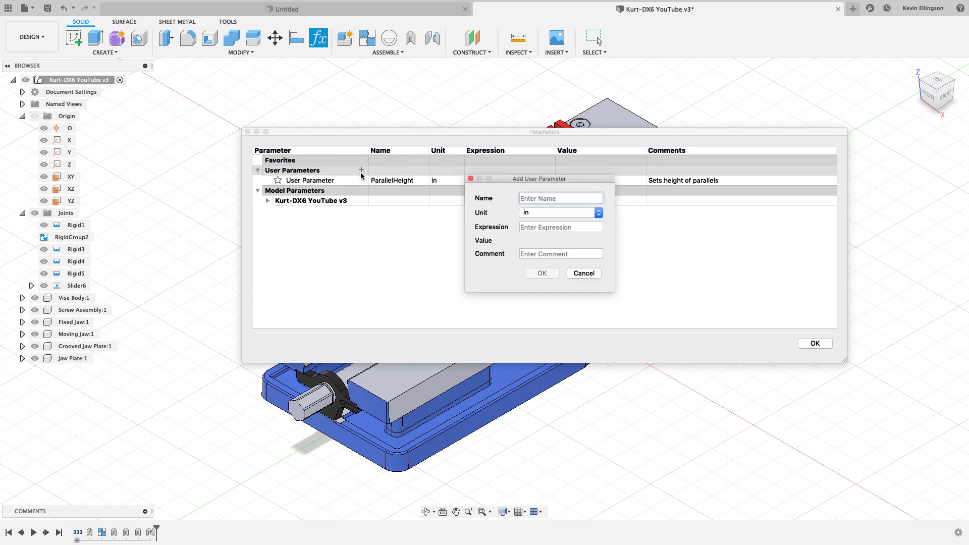
type("Parall")
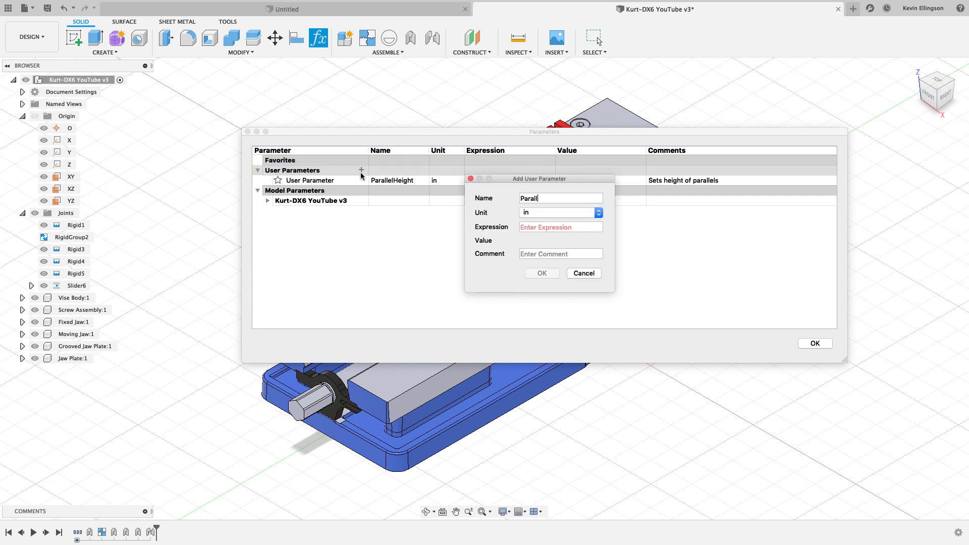
type("elWidth")
left_click(567, 227)
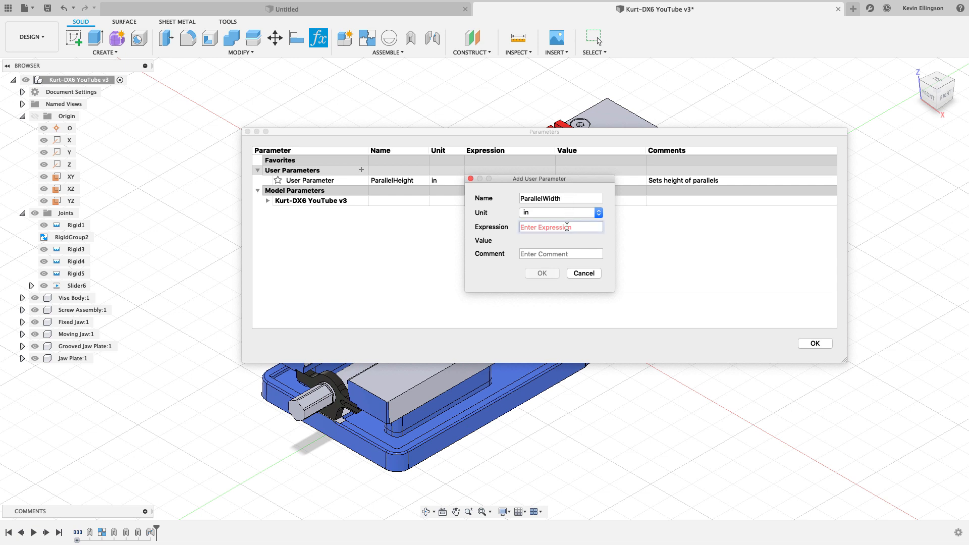
type("6")
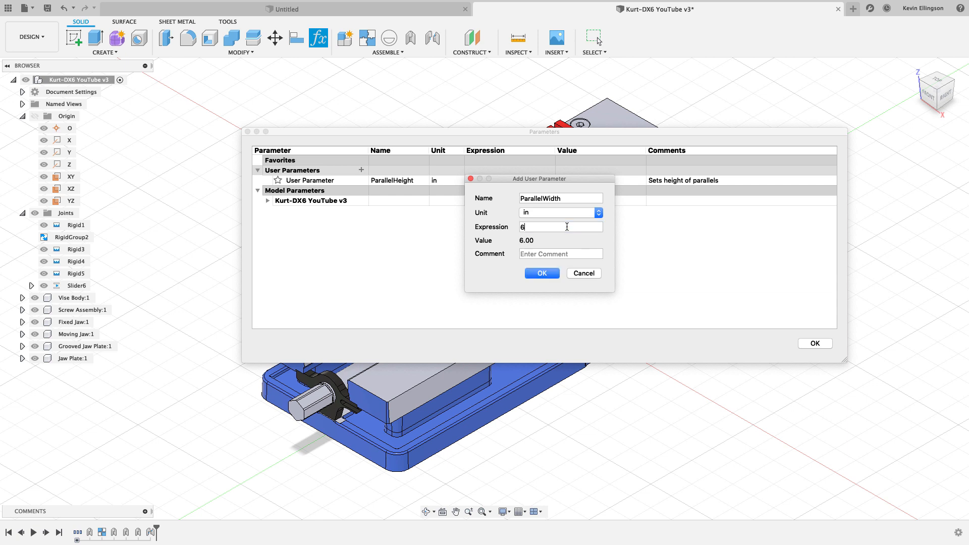
left_click(564, 250)
type("Sets ")
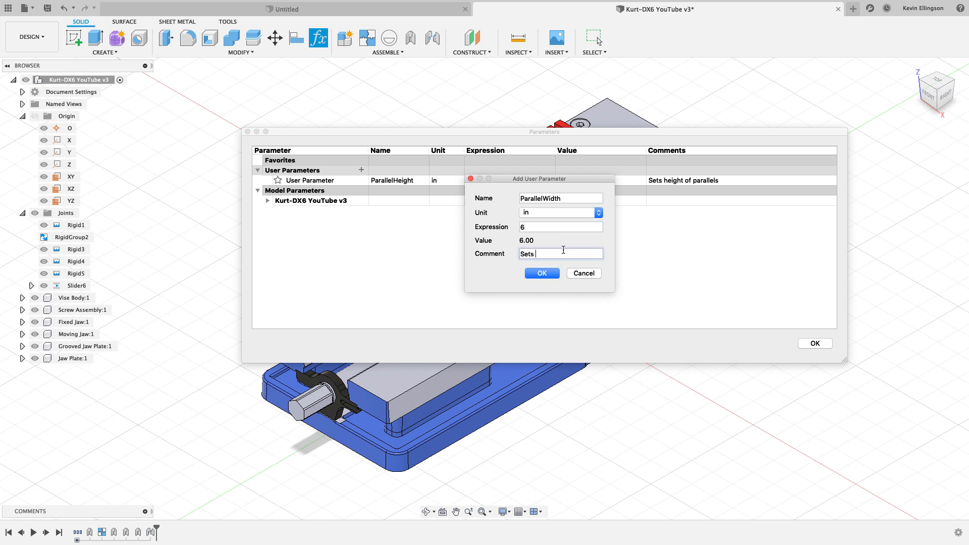
type("the width of parallels")
left_click(548, 274)
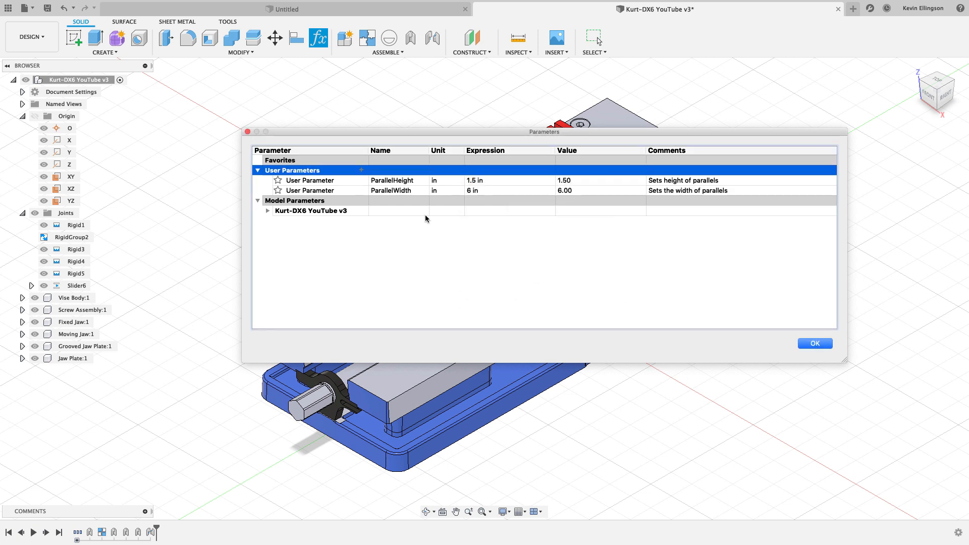
- Add a user parameter ParallelThickness of .125 in with the comment "Sets the thickness of parallels"
left_click(361, 170)
type("Paralle")
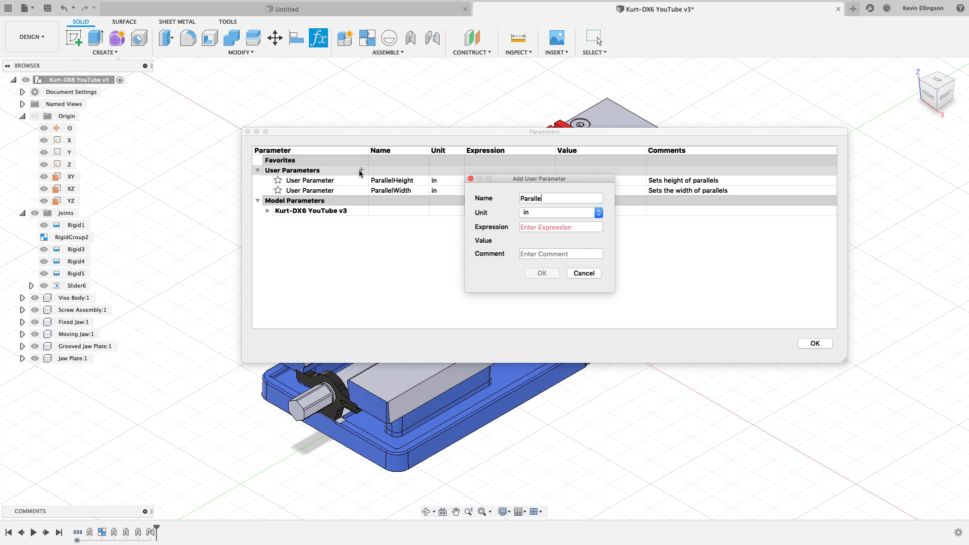
type("lEh")
key("BackSpace")
type("Height")
key("BackSpace")
key("BackSpace")
key("BackSpace")
key("BackSpace")
key("BackSpace")
key("BackSpace")
type("Thickness")
left_click(567, 224)
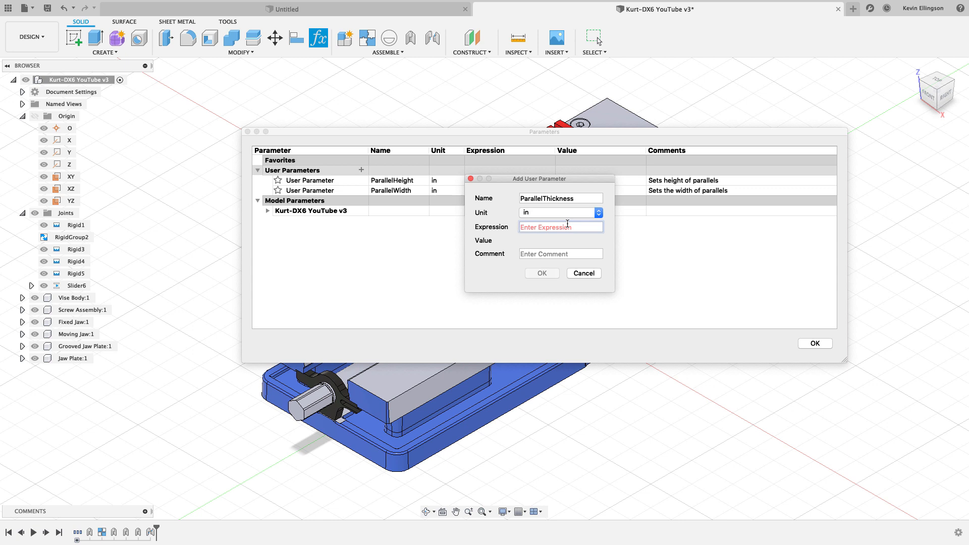
type(".125")
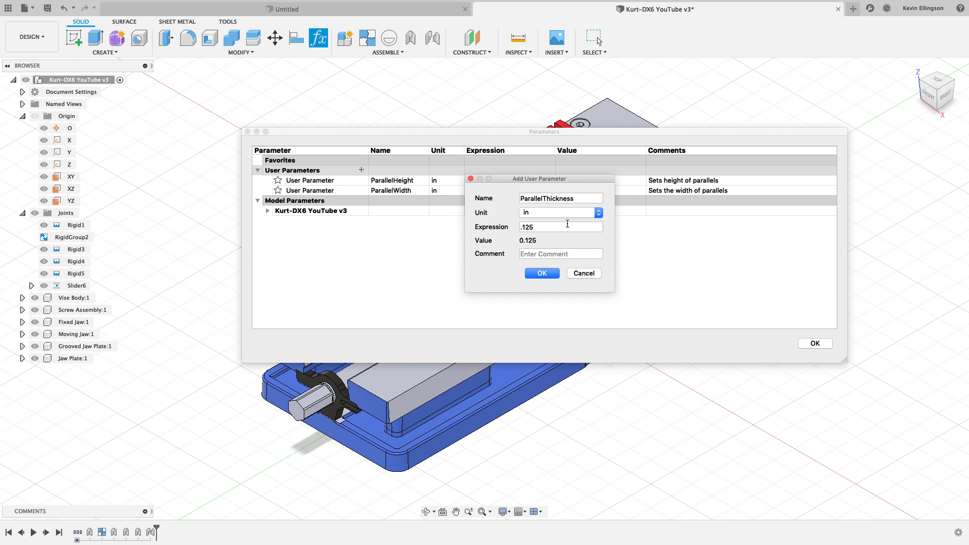
left_click(555, 251)
type("Sets t")
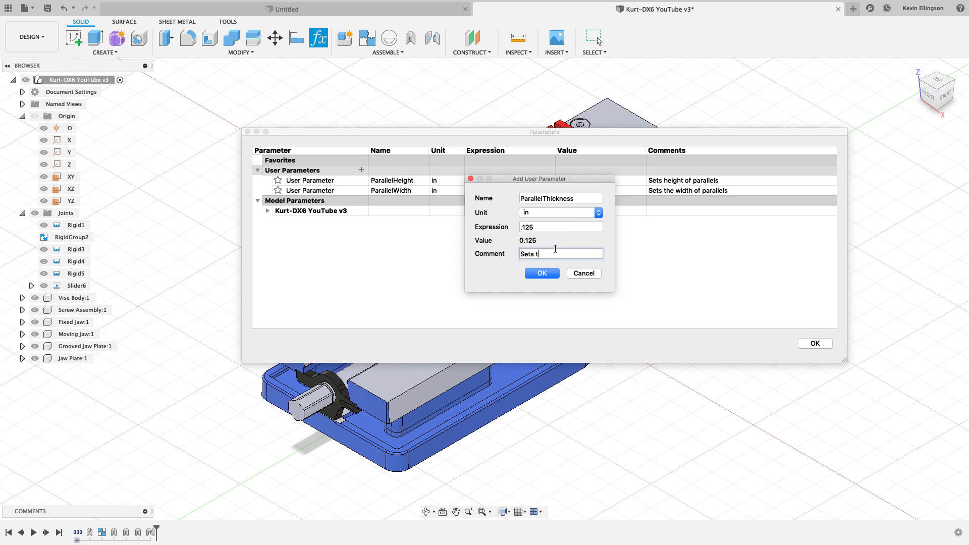
type("he thickness of parallels")
left_click(545, 273)
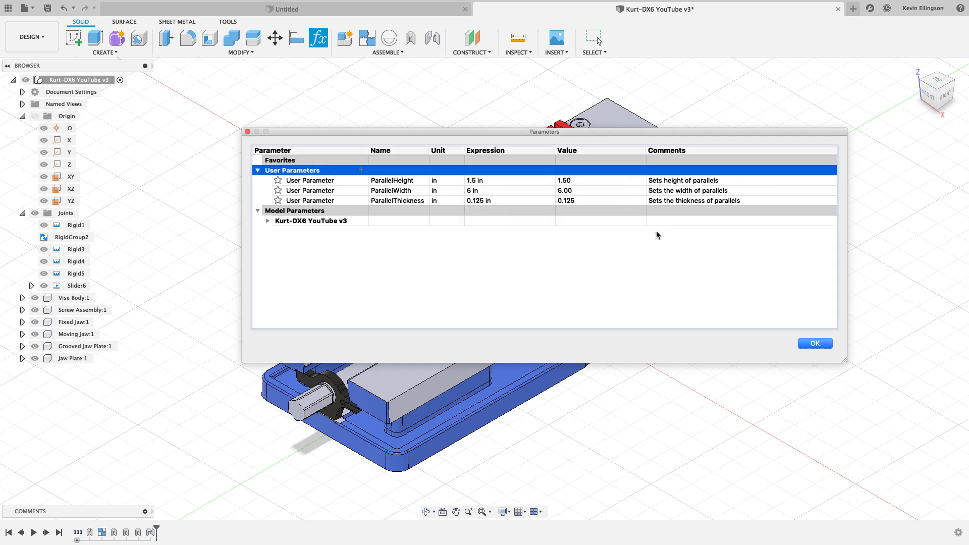
- Add a user parameter StockWidth of 8 in with the comment "Sets stock width"
left_click(361, 170)
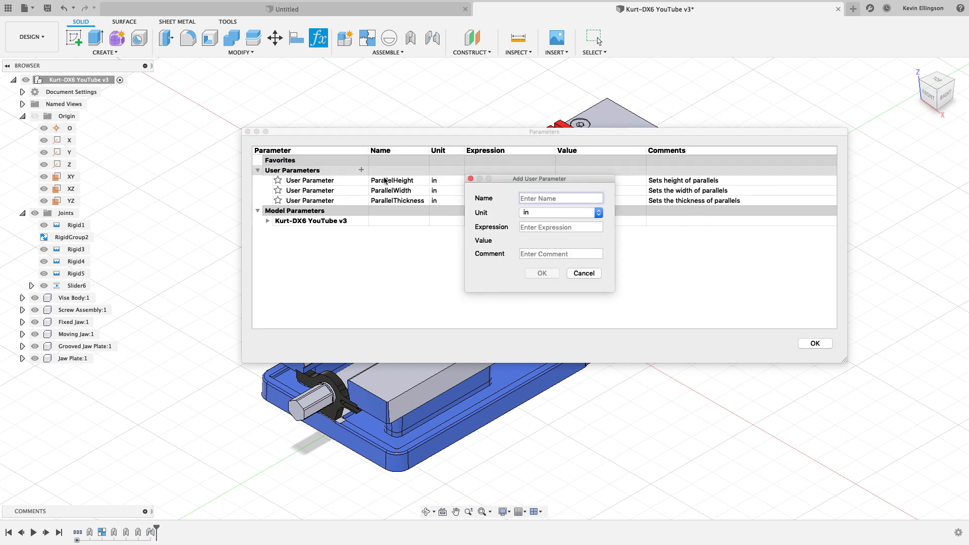
type("Stock")
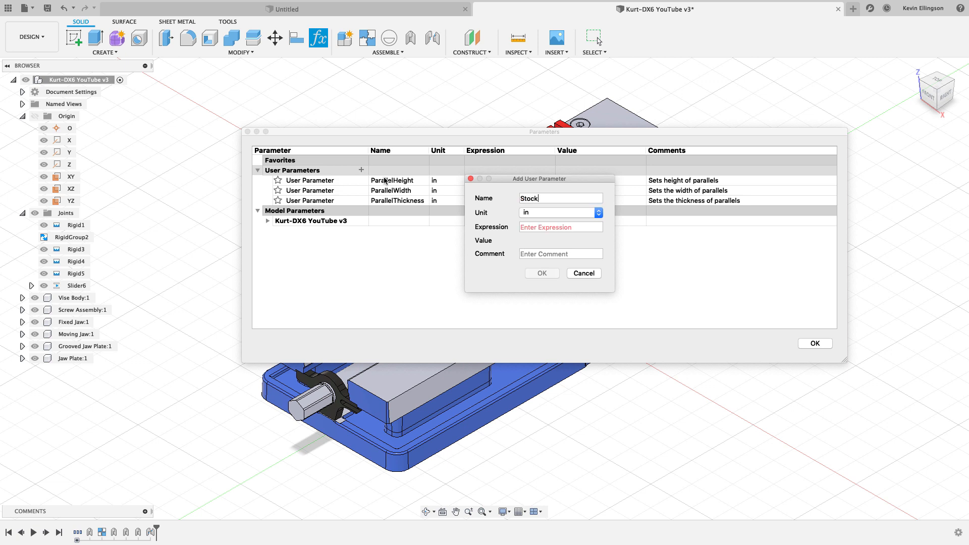
type("Width")
left_click(532, 227)
type("Set")
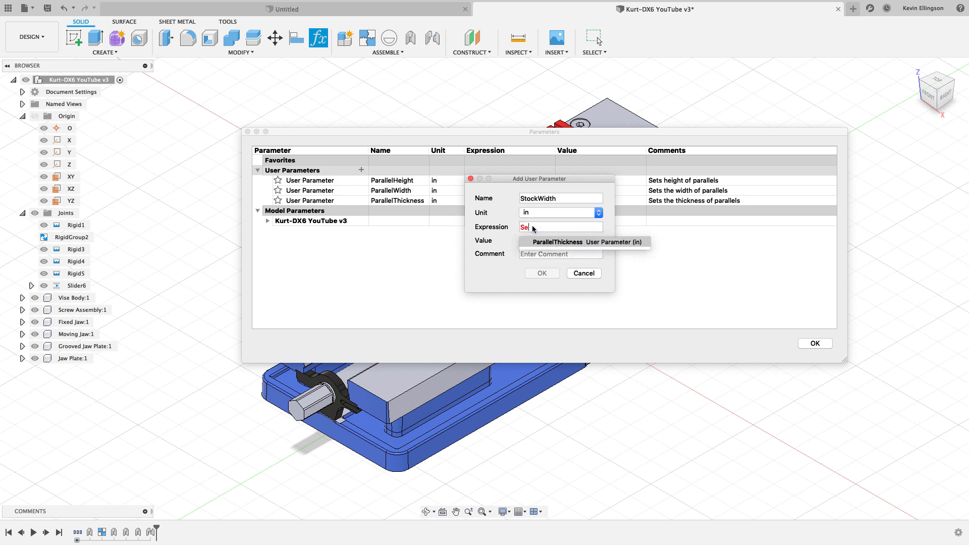
key("BackSpace")
key("BackSpace")
key("BackSpace")
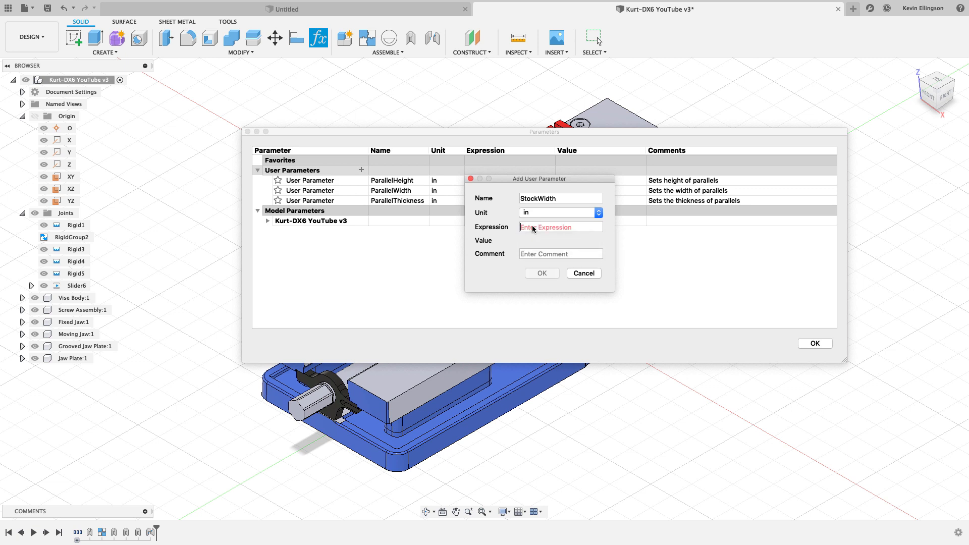
type("8")
left_click(535, 253)
type("Sets")
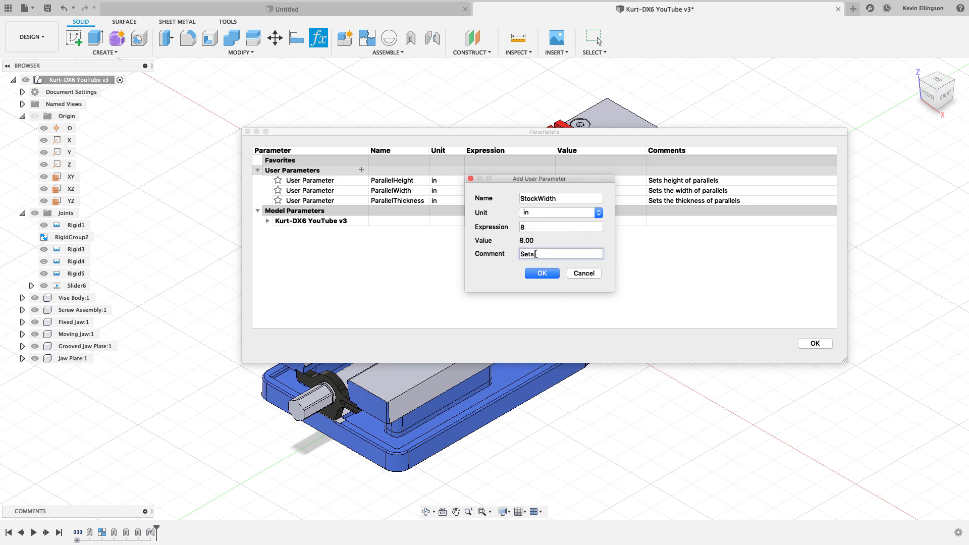
type(" stock width")
left_click(542, 273)
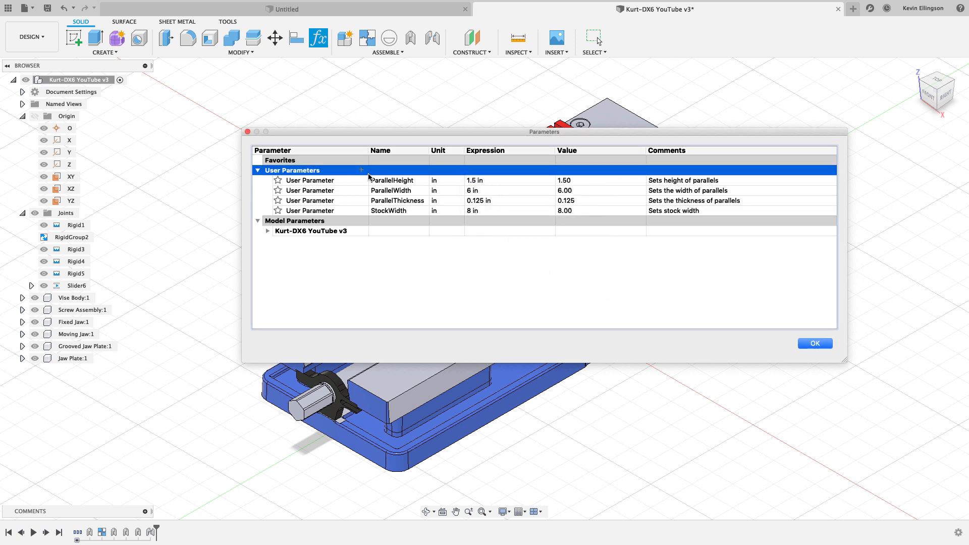
- Add a user parameter StockDepth of 2 in with the comment "Sets stock depth"
left_click(361, 170)
type("So")
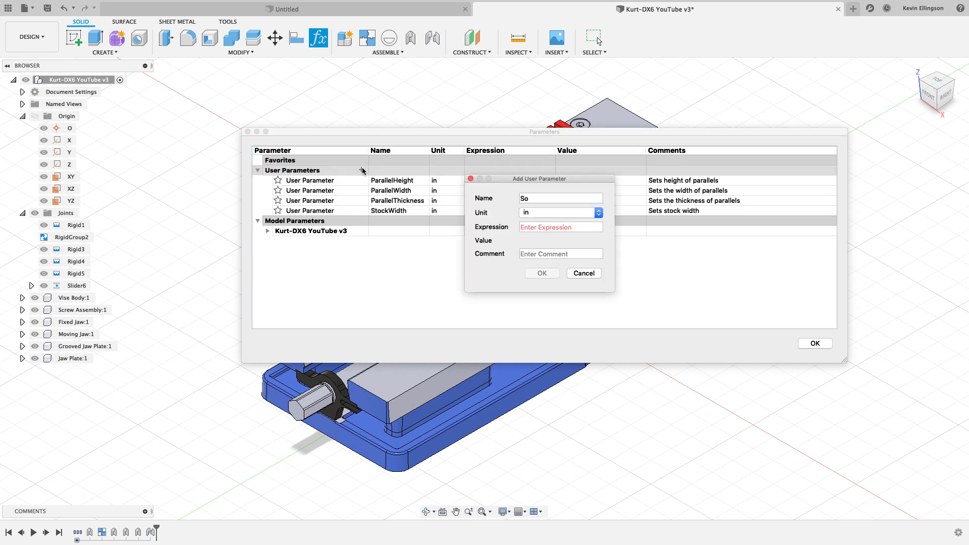
key("BackSpace")
type("tockDepth")
left_click(547, 228)
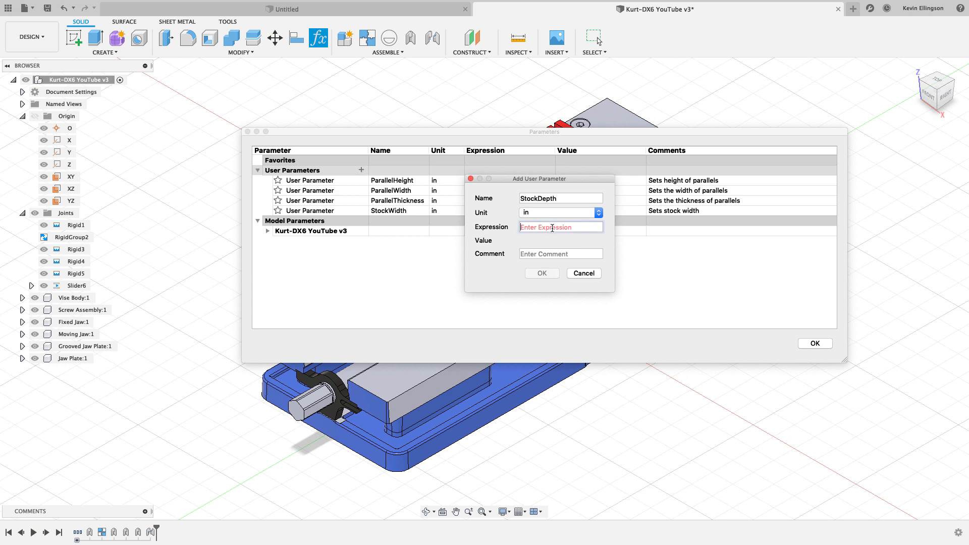
type("2")
left_click(539, 252)
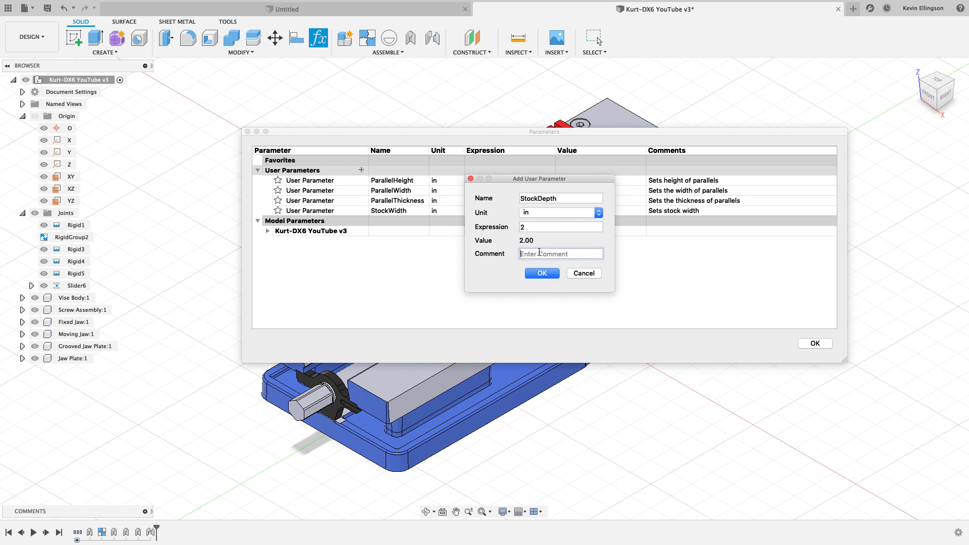
type("Sets stock depth")
left_click(544, 276)
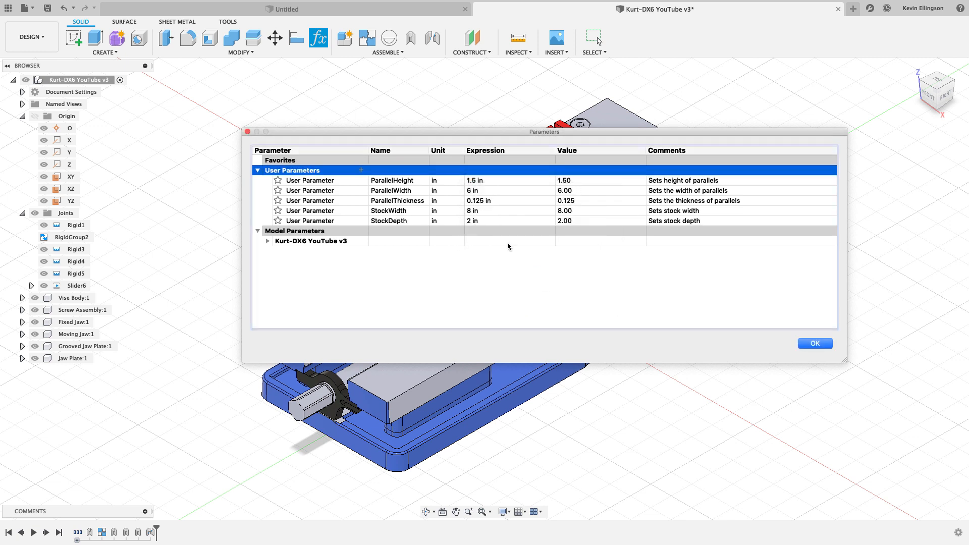
- Add a user parameter StockThickness of 1.5 in with the comment "Sets stock thickness (Z)"
left_click(361, 170)
type("StockThickness")
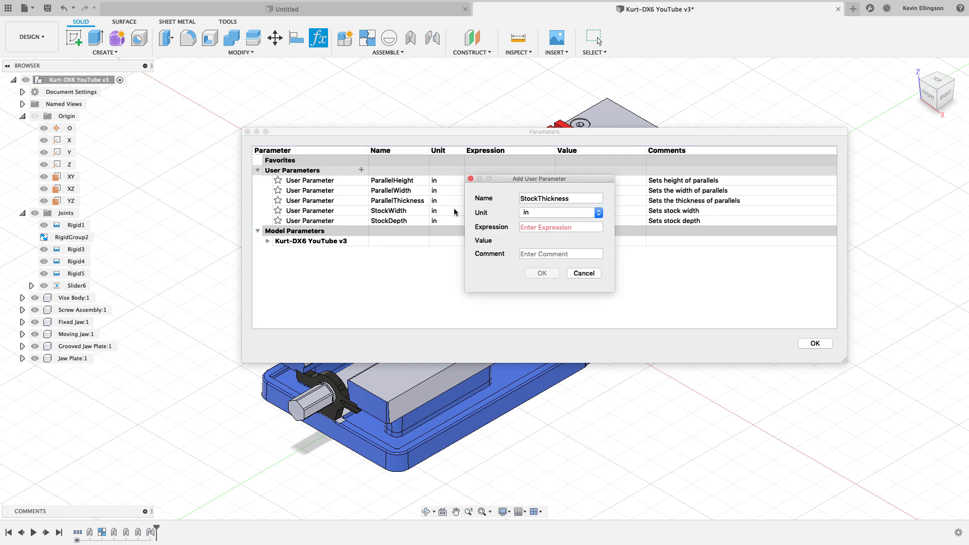
left_click(547, 227)
type("1.5")
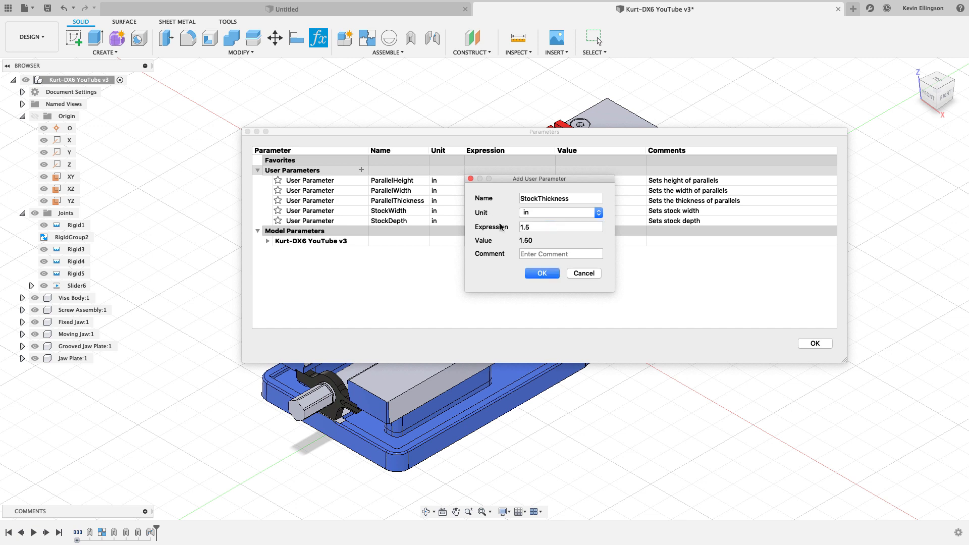
left_click(545, 255)
type("Sets stock thickness (Z")
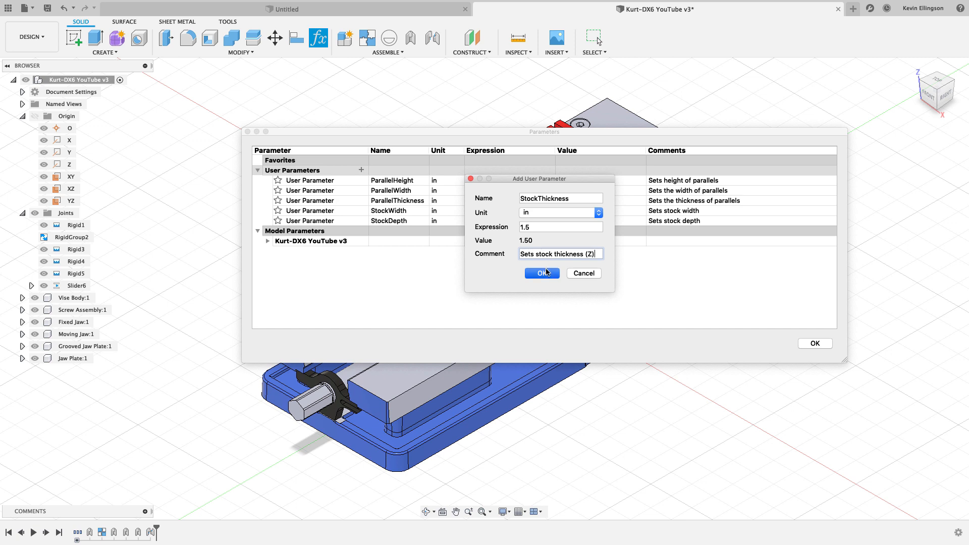
left_click(542, 273)
- Append "(Y)" to the StockDepth comment and "(X)" to the StockWidth comment
double_click(705, 221)
left_click(706, 221)
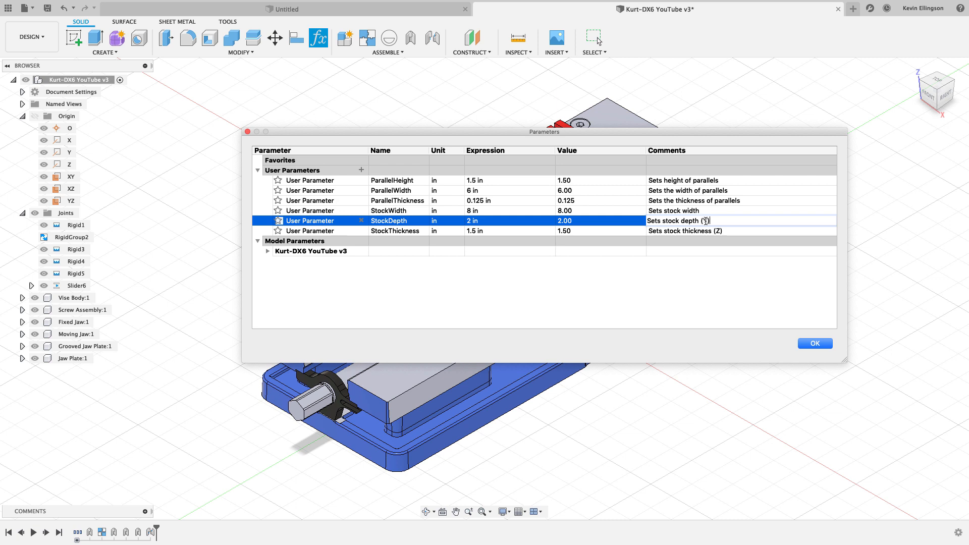
left_click(707, 210)
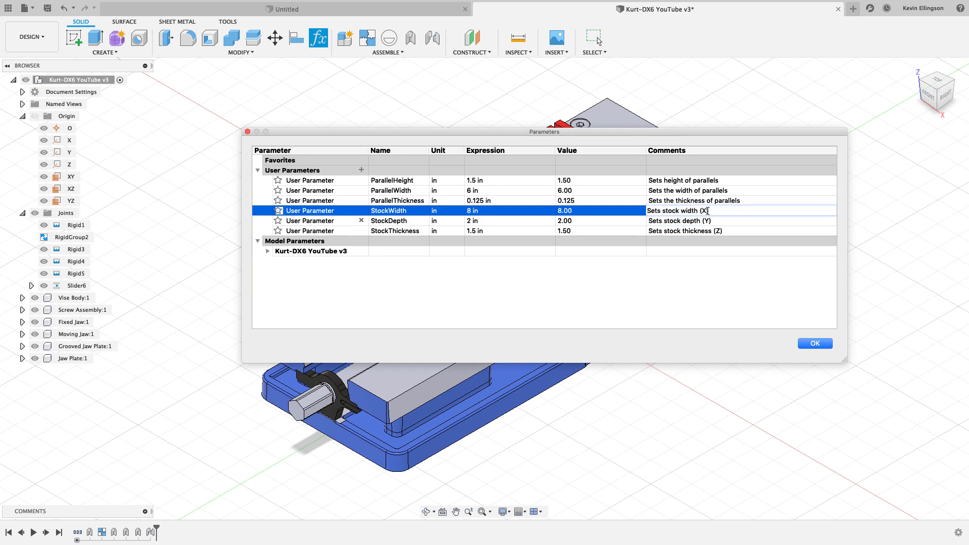
left_click(662, 262)
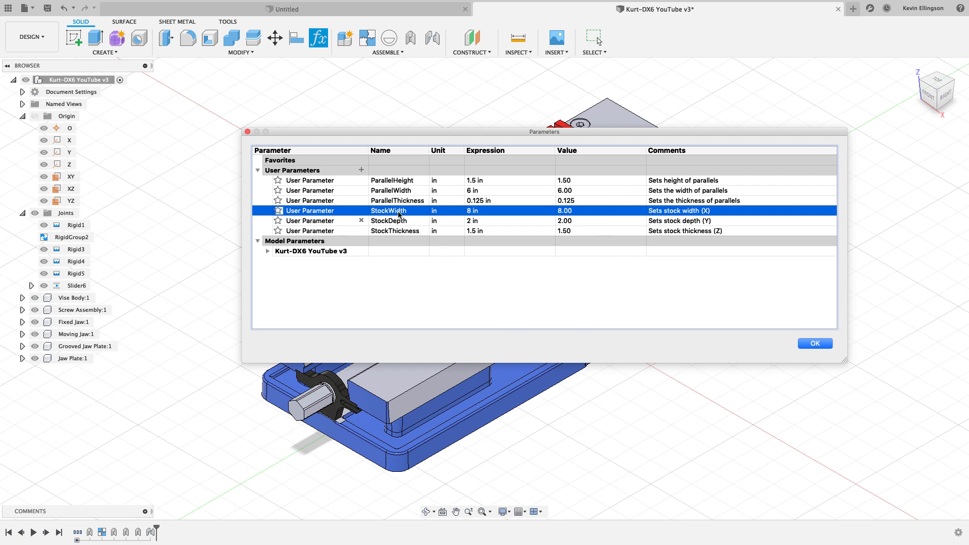
- Add a user parameter XOffset of 1 in with the comment "Shifts stock left or right" and close the parameters
left_click(361, 170)
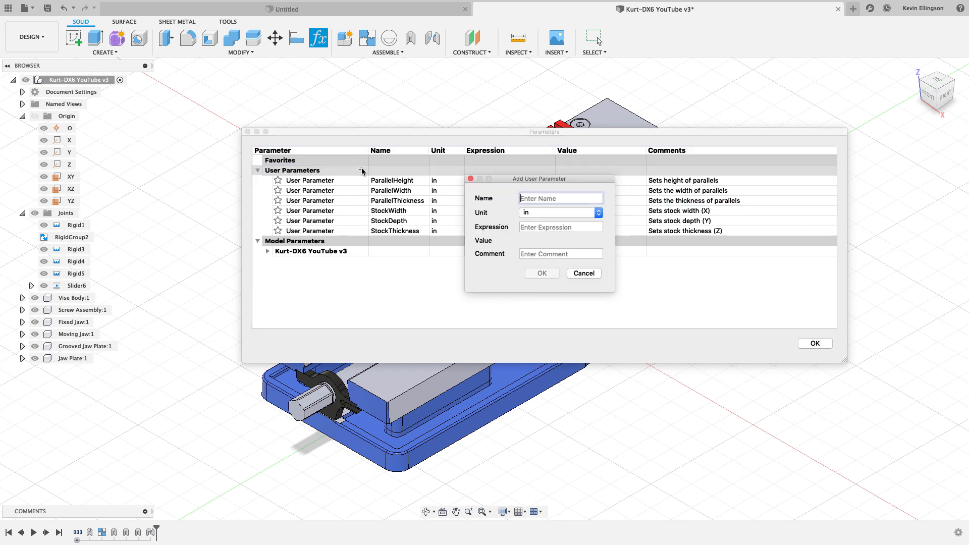
type("XOffset")
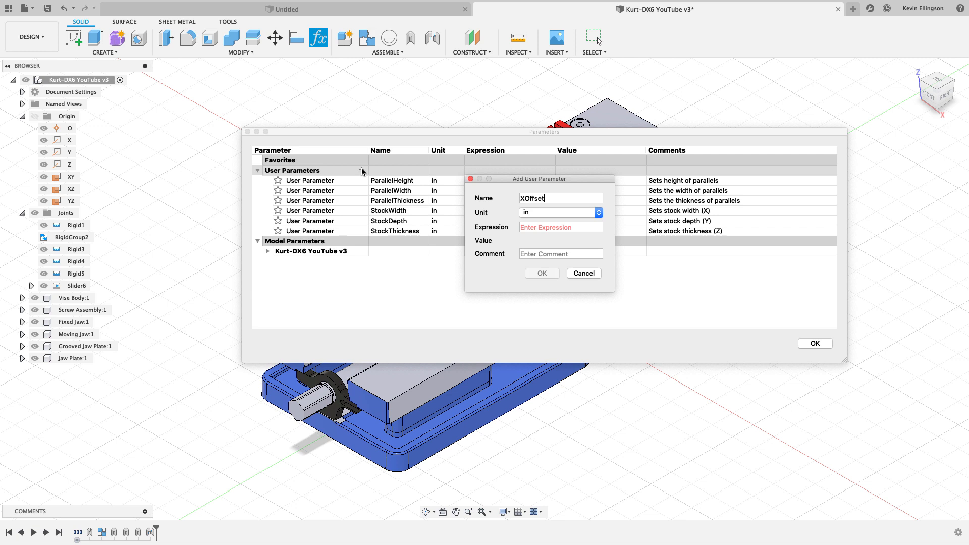
left_click(545, 225)
type("1")
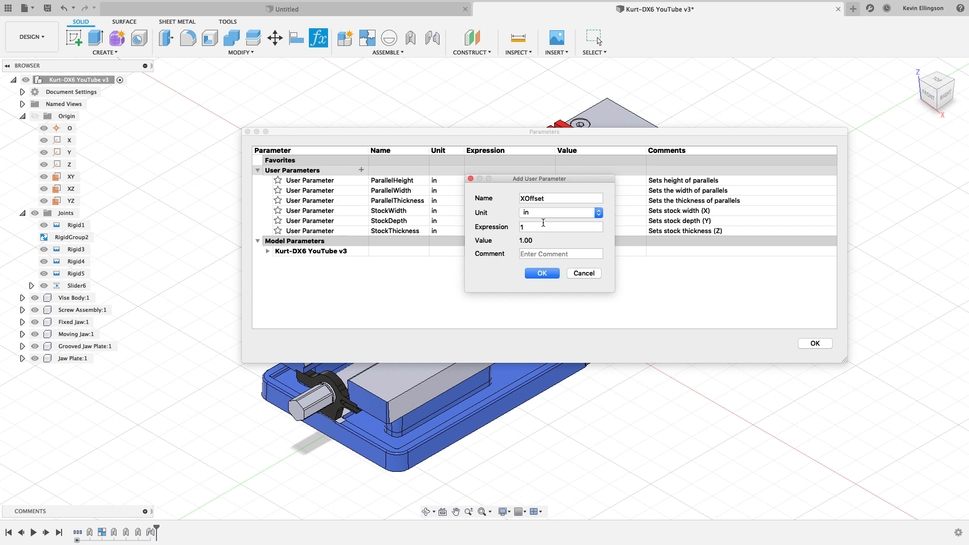
left_click(551, 252)
type("Shifts stock left or right")
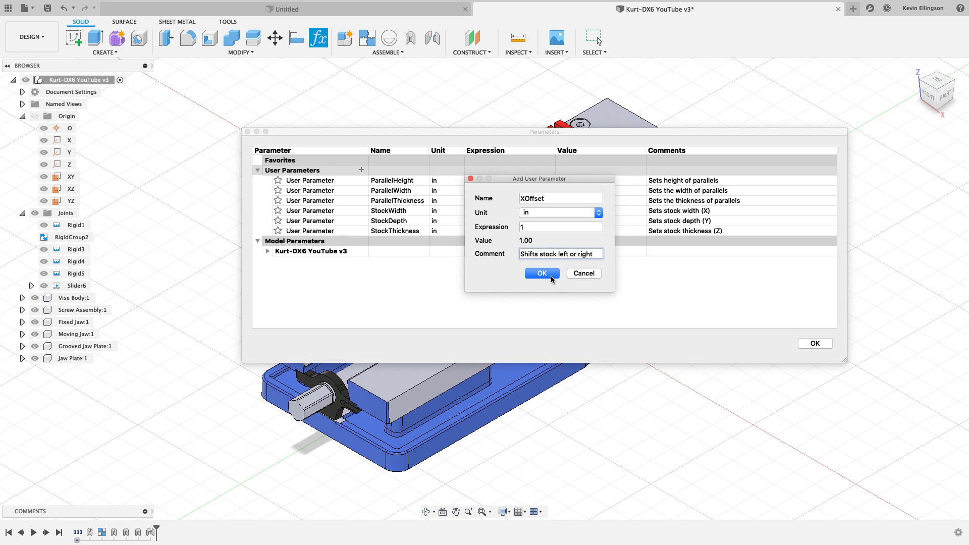
left_click(554, 274)
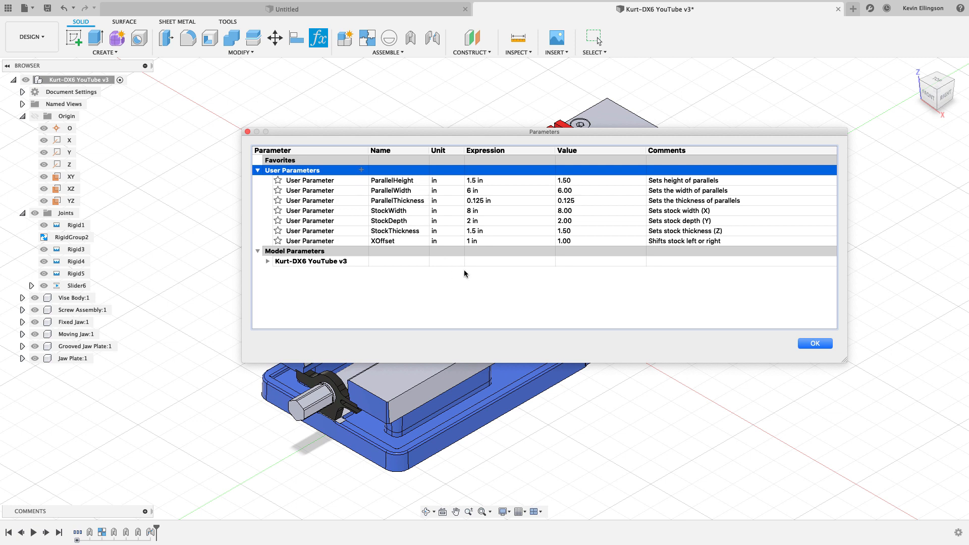
left_click(814, 344)
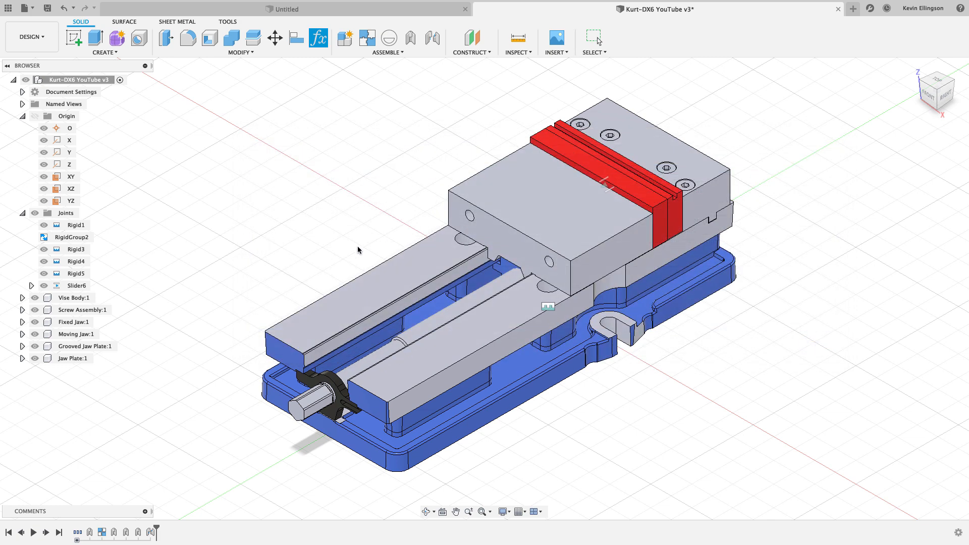
- Hide all six vise components, from Vise Body to Jaw Plate, and the Joints folder
left_click(35, 298)
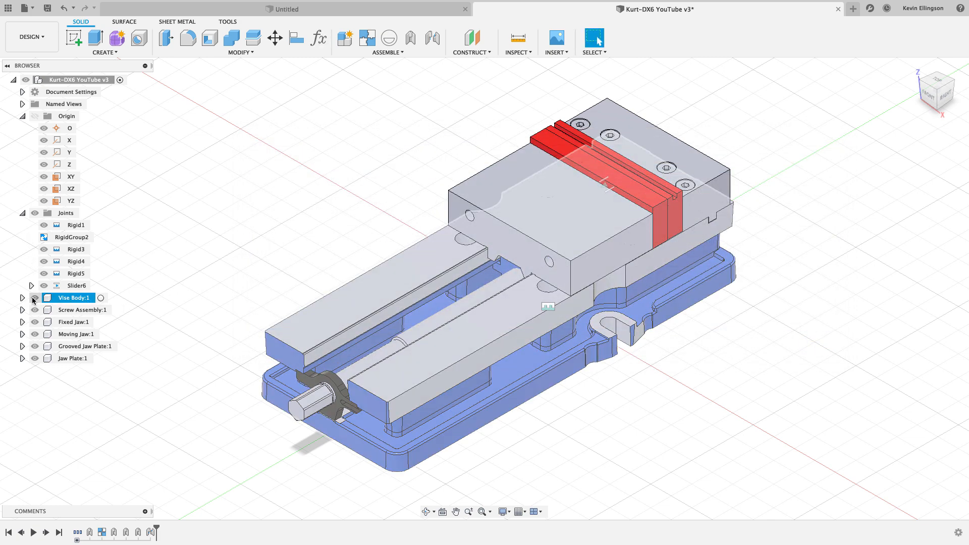
left_click(35, 310)
left_click(35, 322)
left_click(35, 334)
left_click(35, 346)
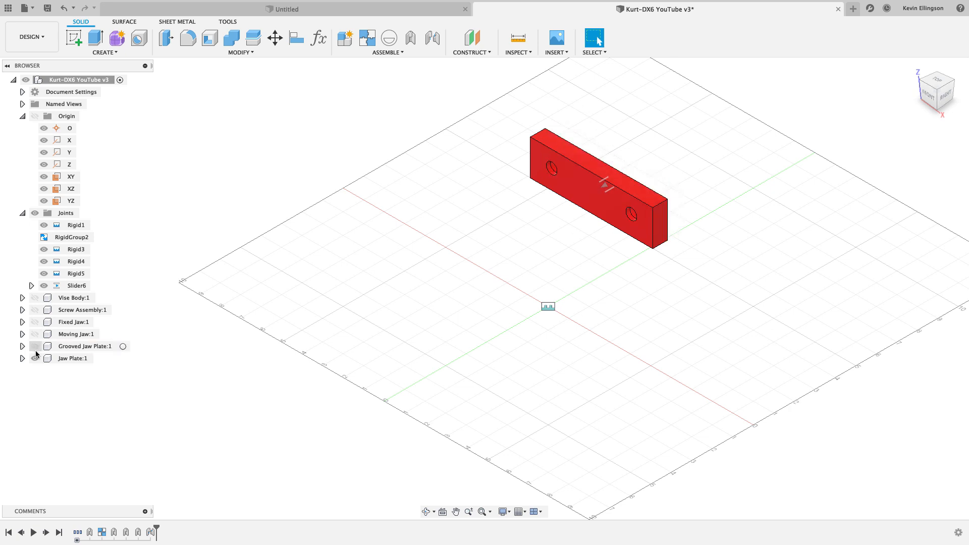
left_click(35, 358)
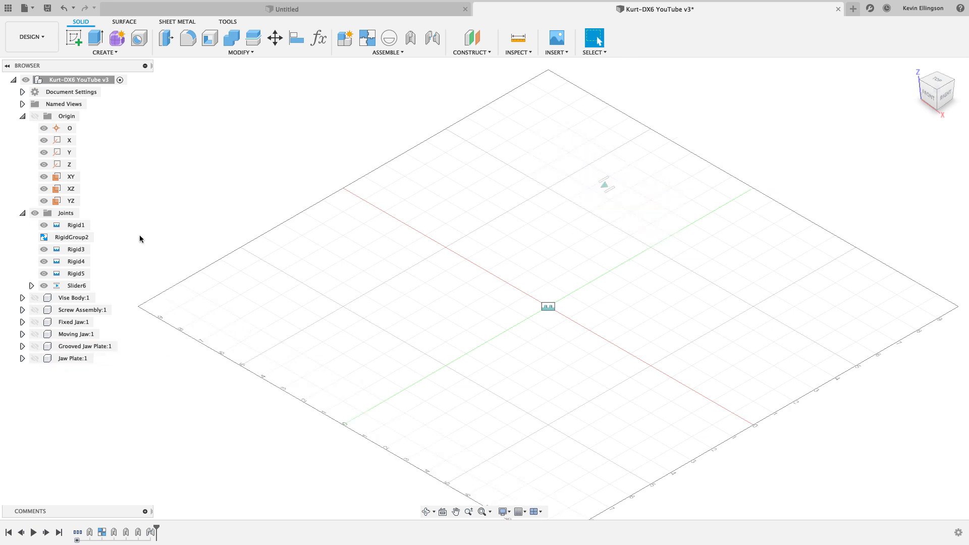
left_click(35, 213)
- Create a new component in the top-level assembly and name it Parallel
right_click(81, 82)
left_click(88, 88)
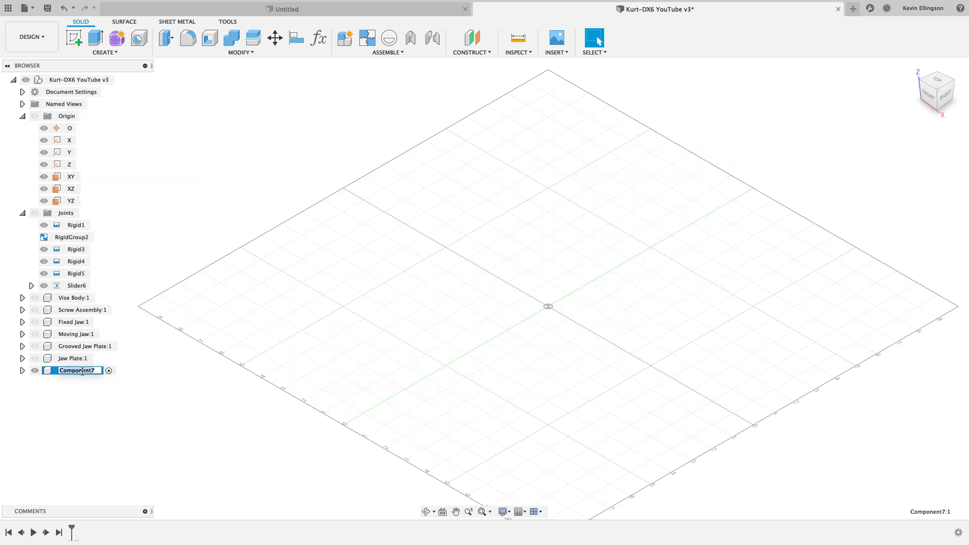
key("BackSpace")
key("Return")
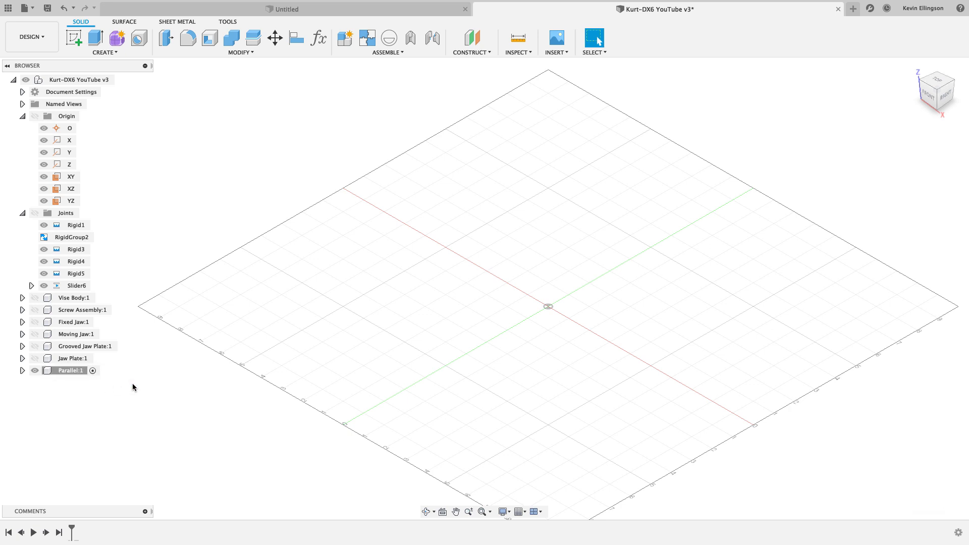
- Start a sketch on the front XZ plane and begin a center rectangle at the origin
left_click(73, 47)
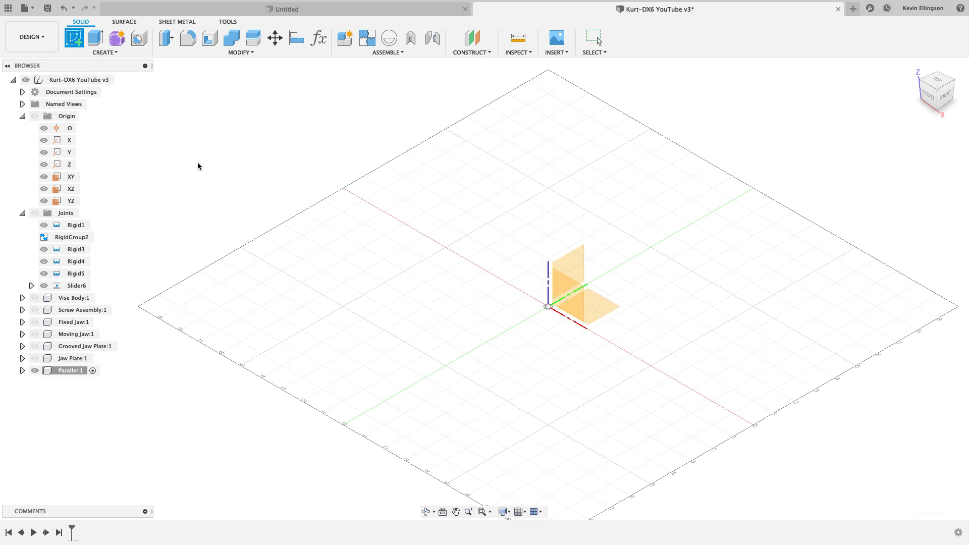
left_click(573, 288)
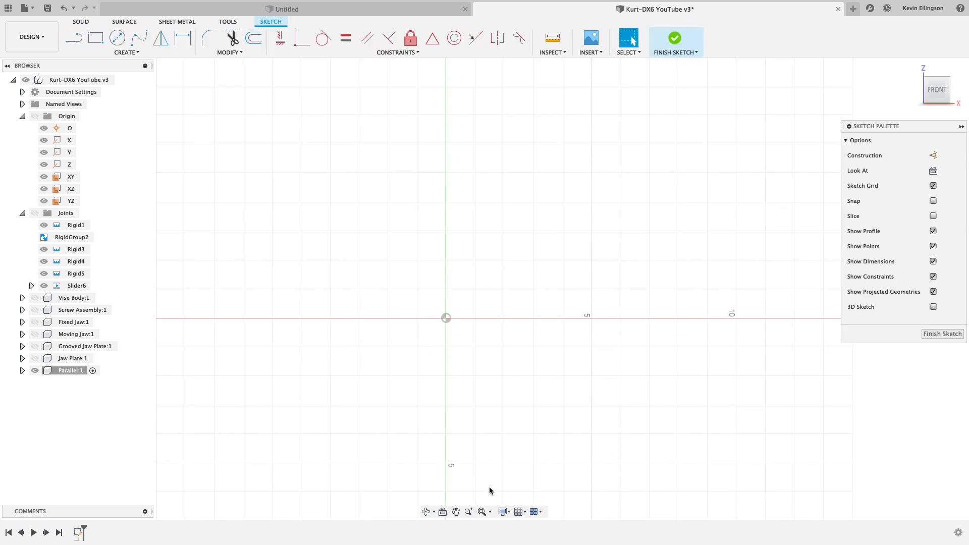
left_click(143, 57)
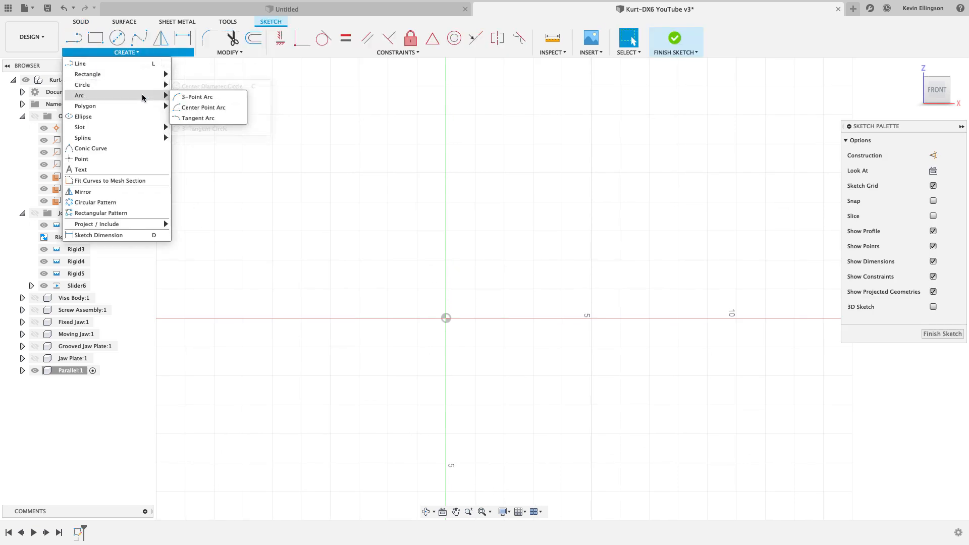
mouse_move(146, 74)
left_click(227, 97)
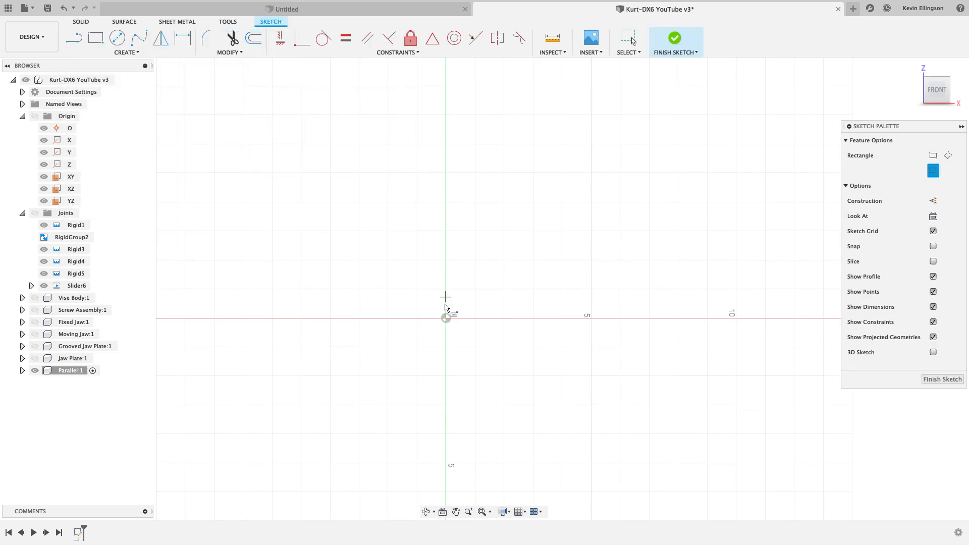
left_click(445, 318)
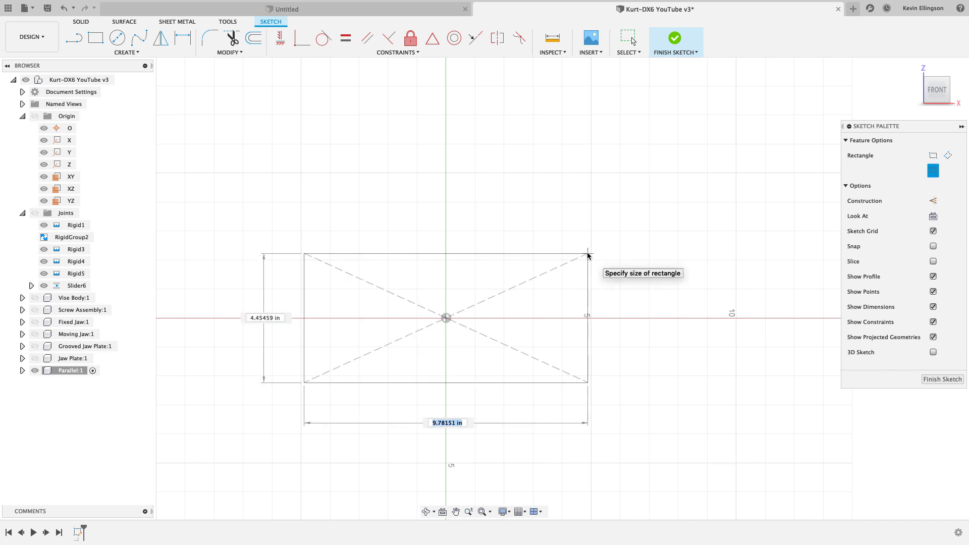
- Size the center rectangle with ParallelWidth as its width and ParallelHeight as its height
type("para")
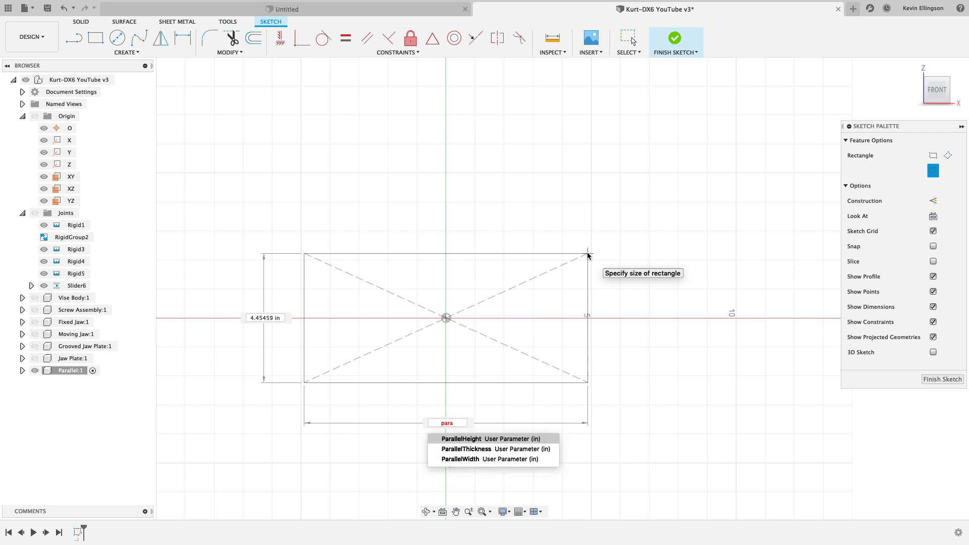
key("Down")
key("Down")
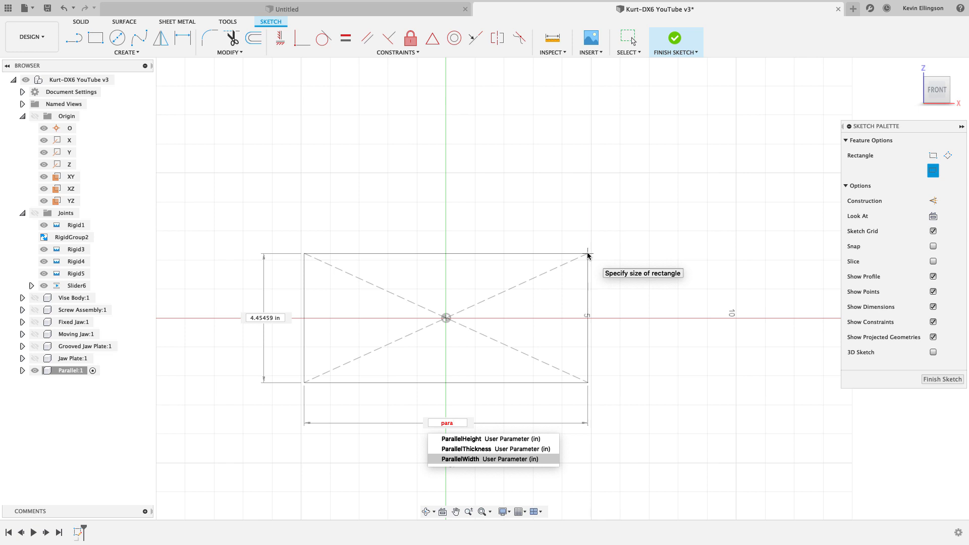
key("Return")
key("Tab")
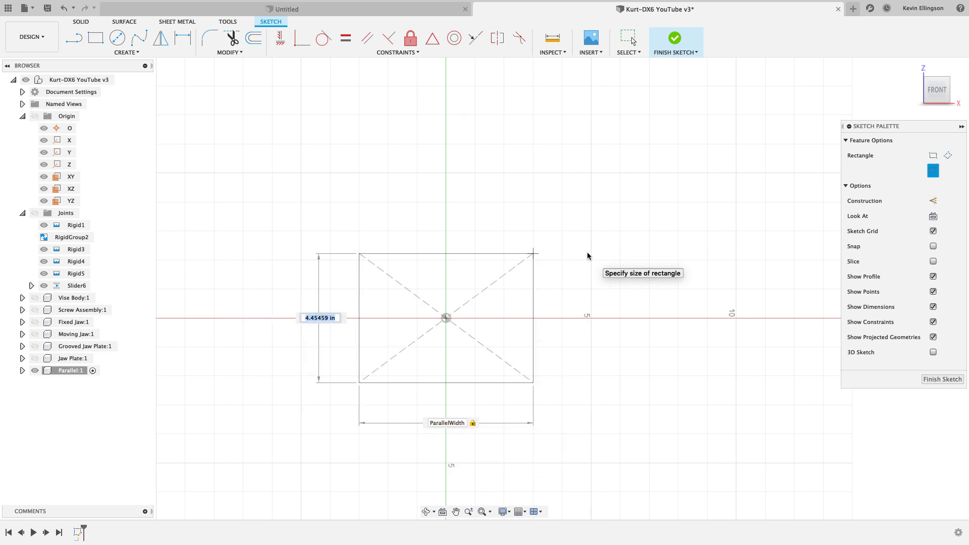
type("parall")
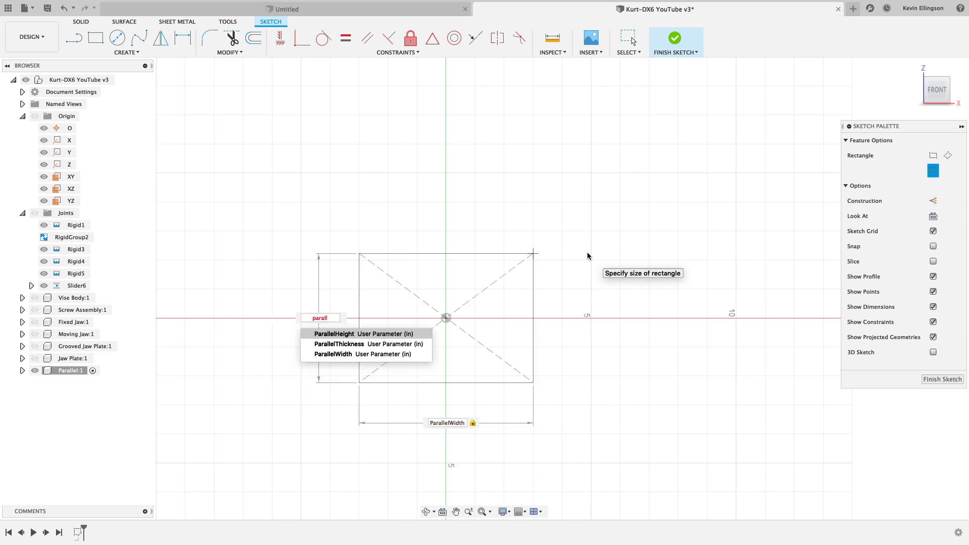
key("Return")
key("Return")
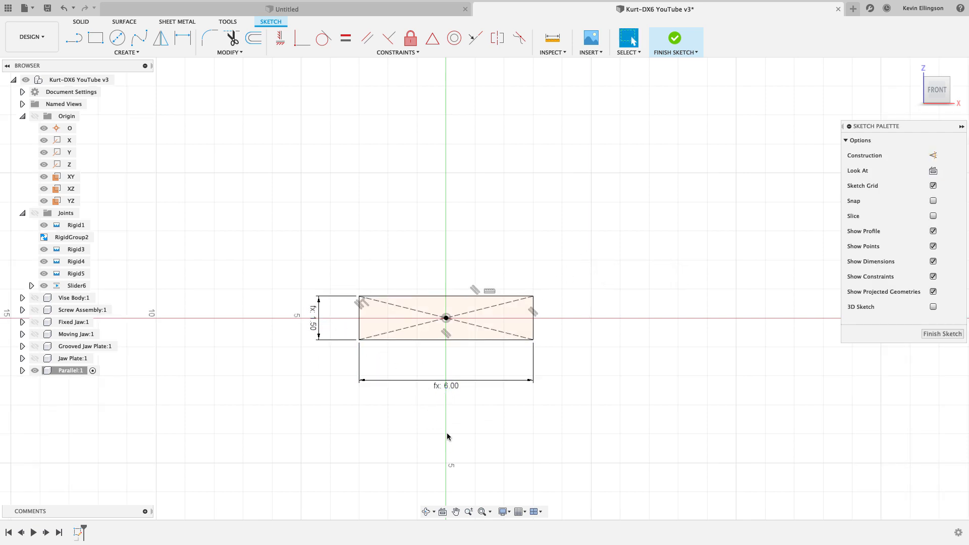
- Move the width and height dimensions closer to the rectangle and finish the sketch
left_click_drag(437, 388, 438, 363)
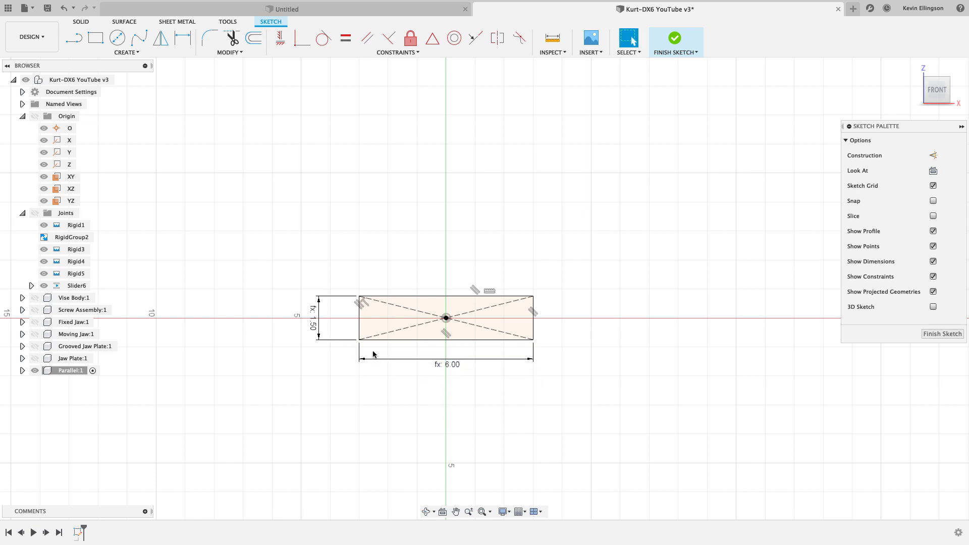
left_click_drag(318, 315, 324, 316)
left_click(941, 334)
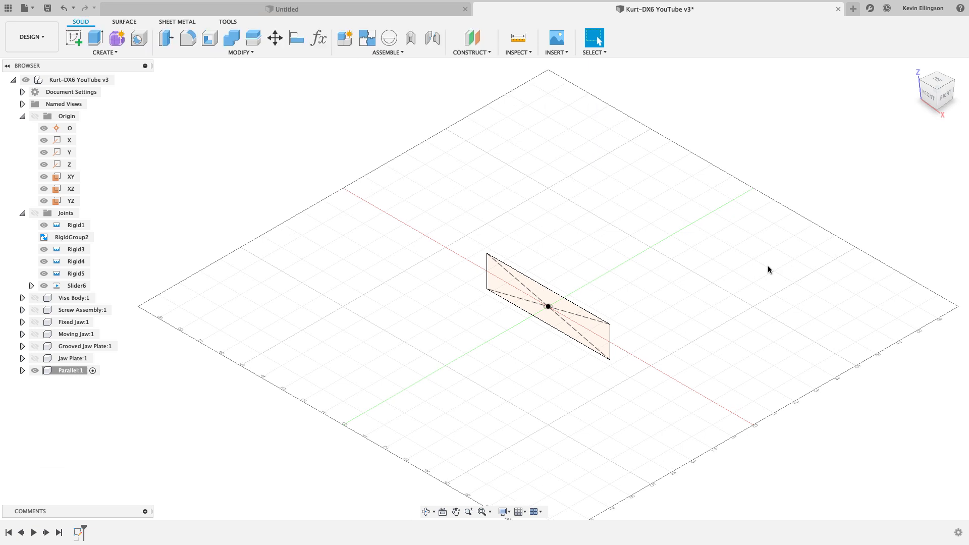
- Extrude the rectangle profile by ParallelThickness to one side as a new body
type("e")
type("p")
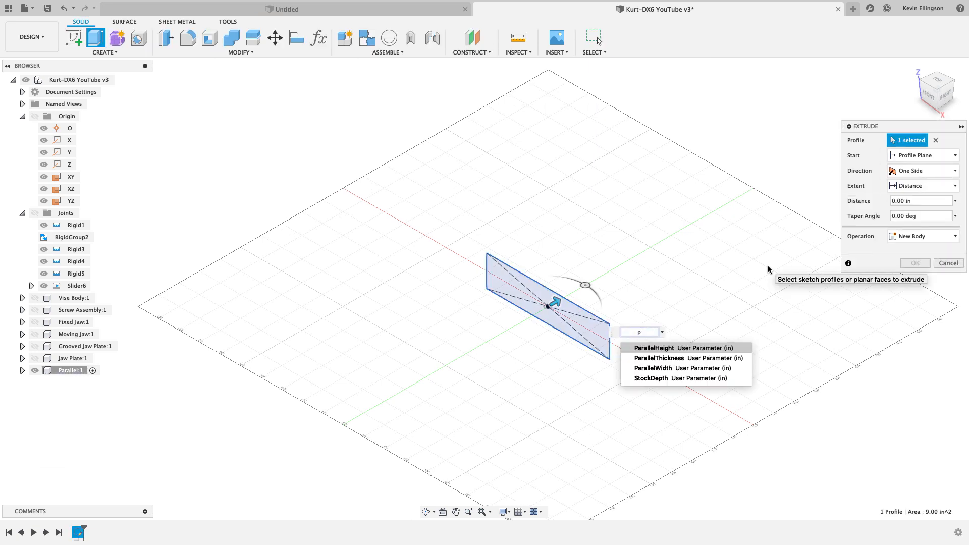
type("ar")
key("Down")
key("Return")
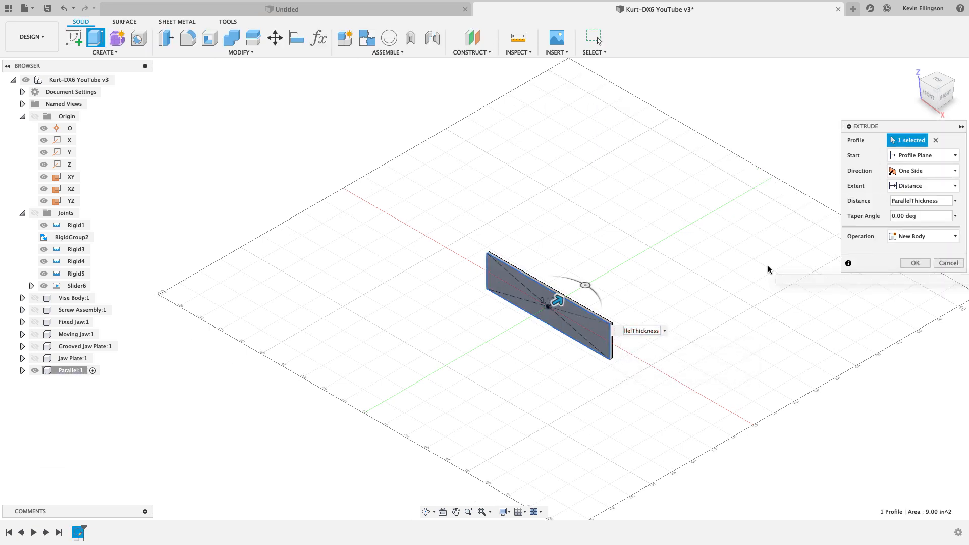
left_click(914, 264)
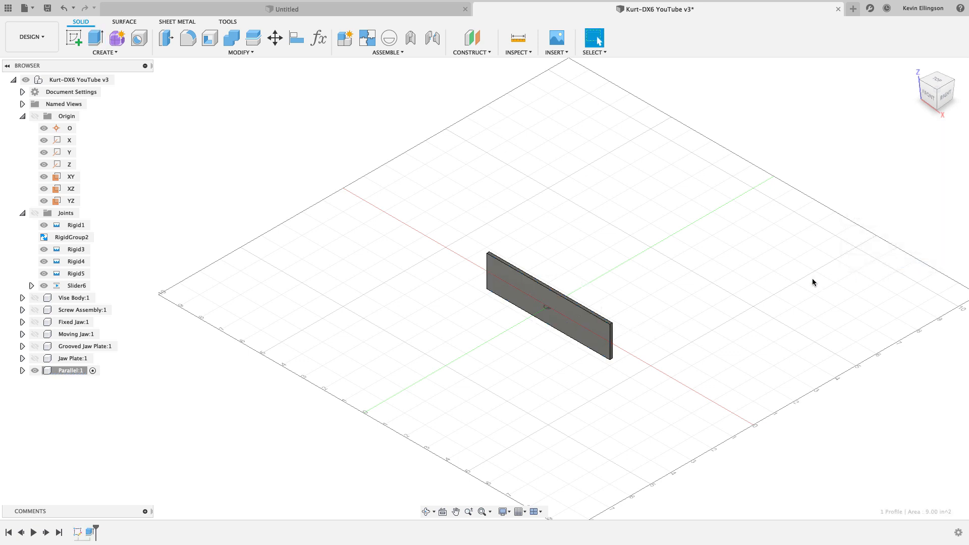
- Show the vise body, screw assembly, both jaws and both jaw plates, and activate the top-level assembly
middle_click(816, 283)
middle_click(815, 283)
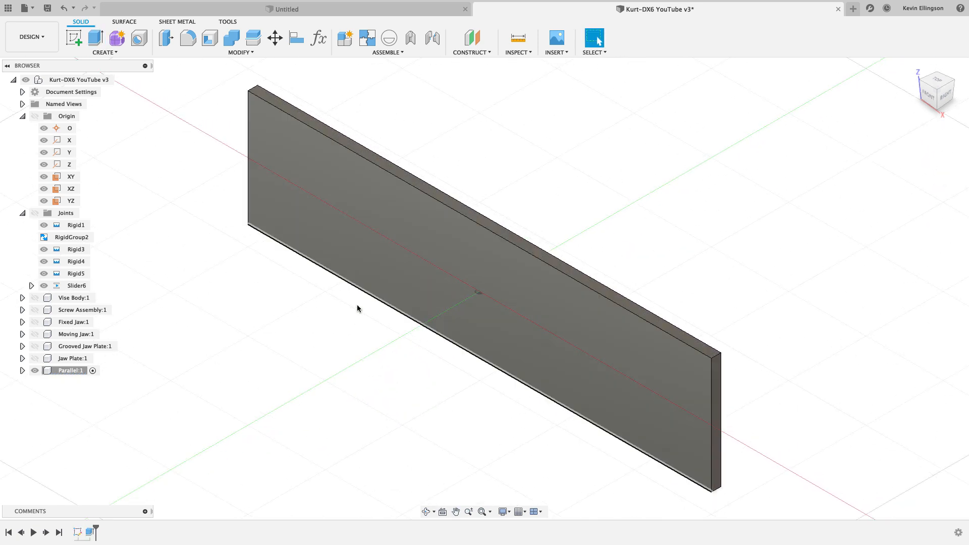
scroll(358, 308, "down", 4)
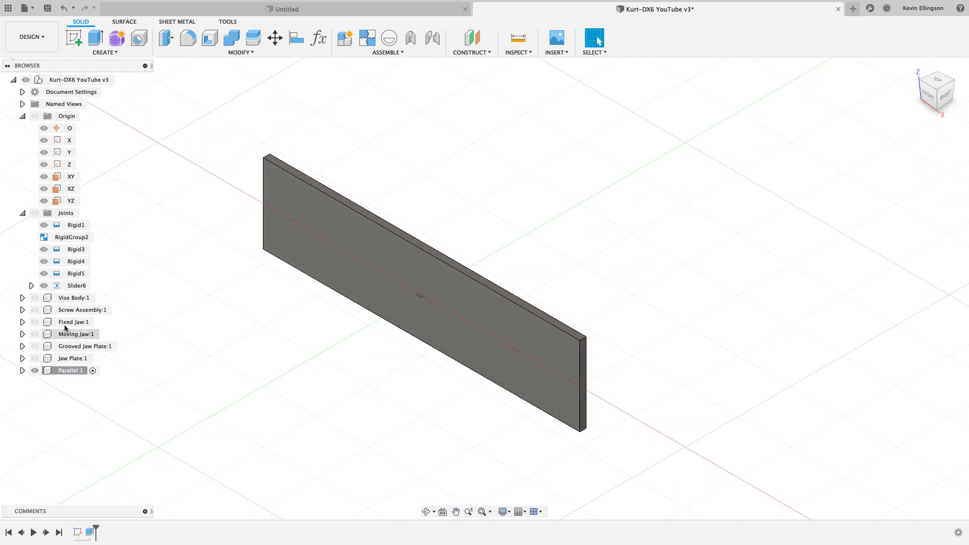
left_click(35, 298)
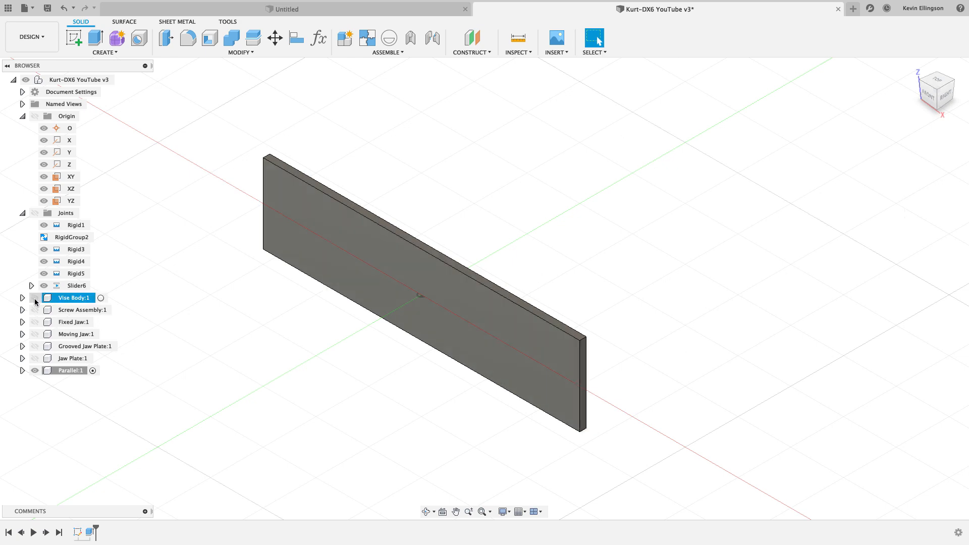
left_click(35, 298)
left_click(35, 310)
left_click(35, 322)
left_click(35, 334)
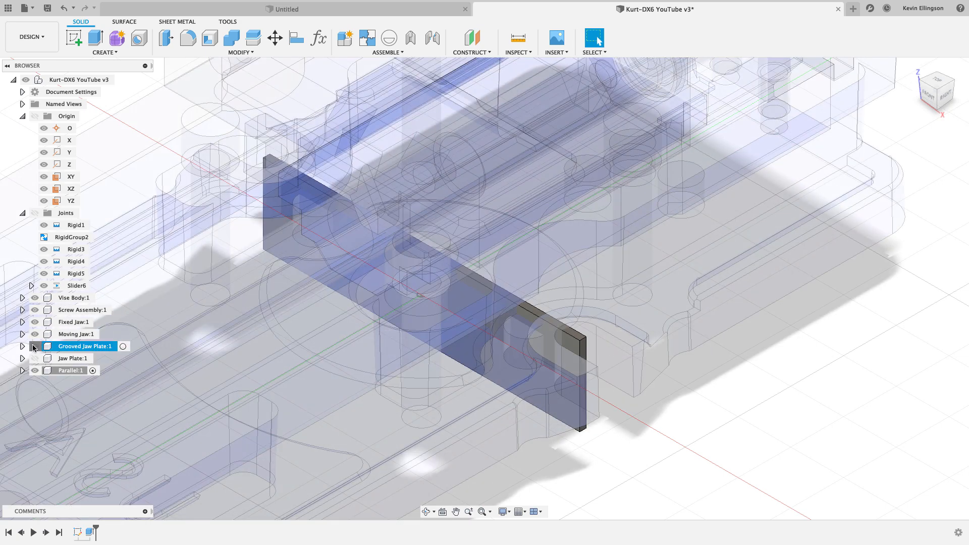
left_click(35, 346)
left_click(35, 358)
scroll(389, 374, "down", 5)
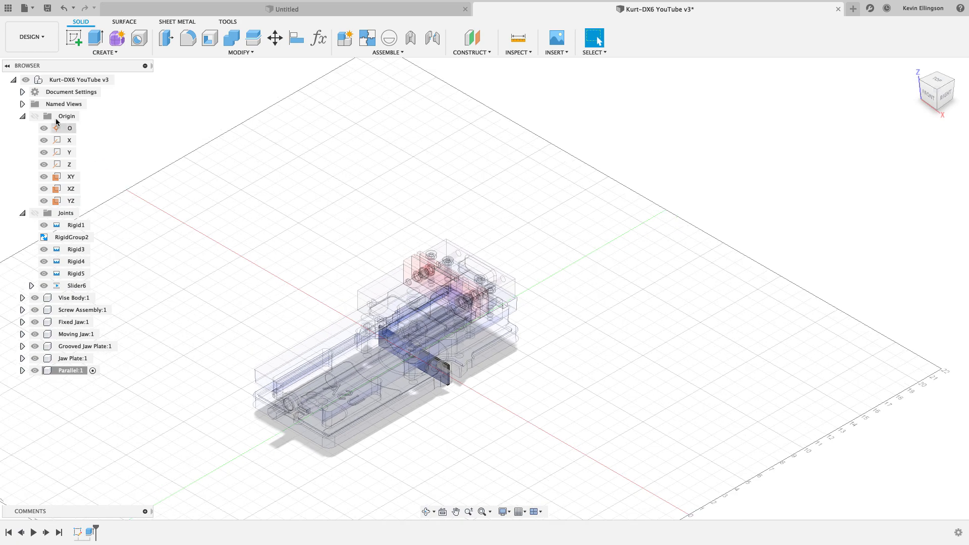
left_click(119, 80)
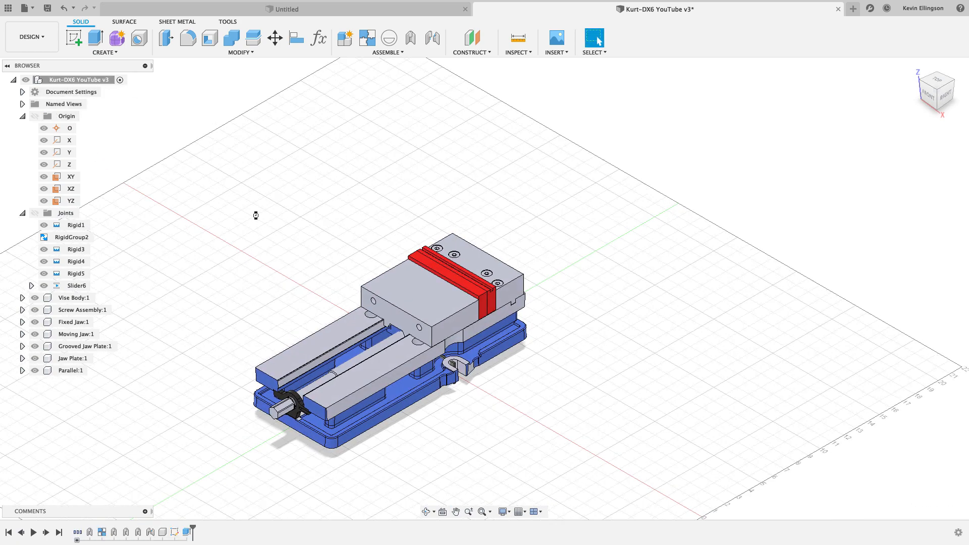
- Hide the Vise Body component to expose the screw, jaws and parallel
scroll(265, 217, "up", 3)
scroll(298, 222, "down", 3)
middle_click_drag(325, 230, 324, 205, "shift")
left_click(35, 298)
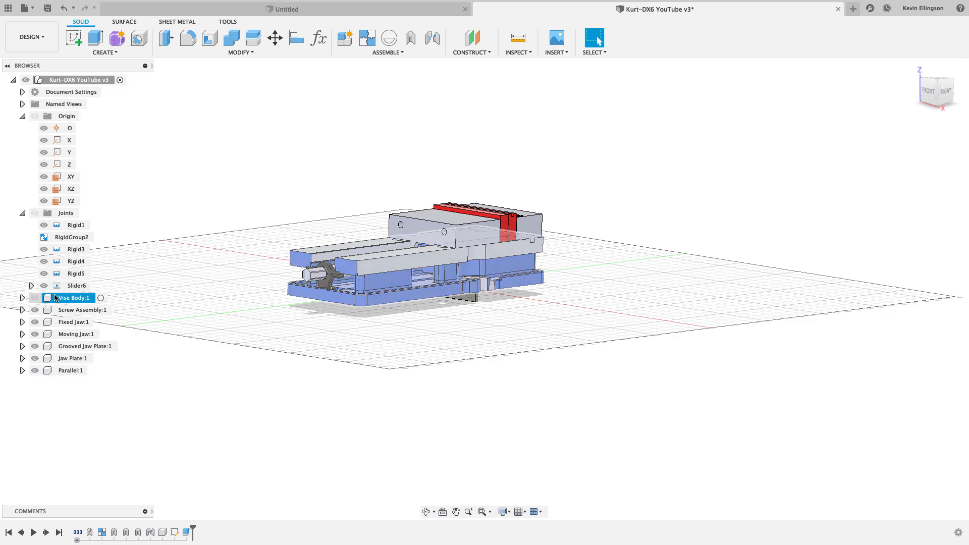
mouse_move(234, 294)
middle_mouse_down("shift")
mouse_move(238, 242)
mouse_move(228, 297)
mouse_move(238, 299)
middle_mouse_up("shift")
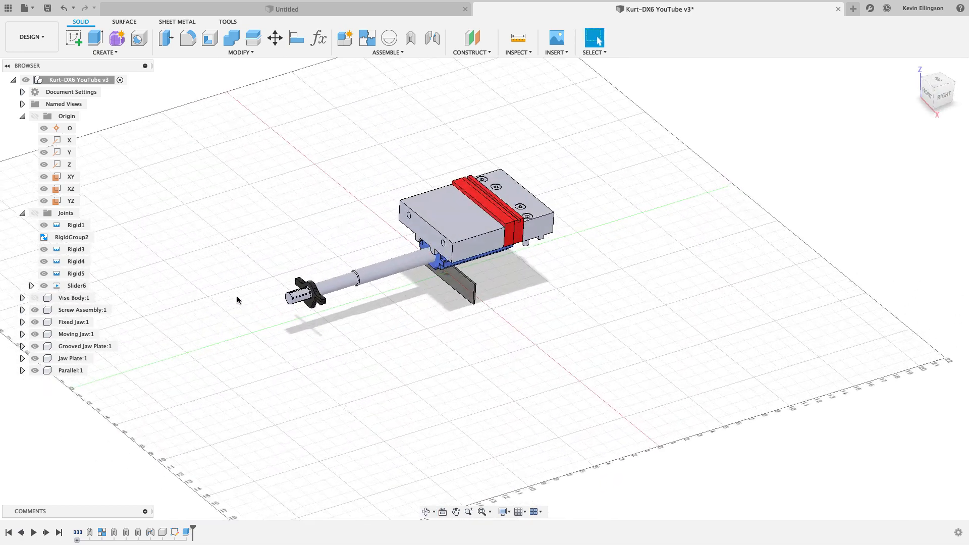
- Slide the moving jaw well away from the fixed jaw and capture its position
scroll(423, 214, "up", 3)
middle_click_drag(434, 214, 377, 193, "shift")
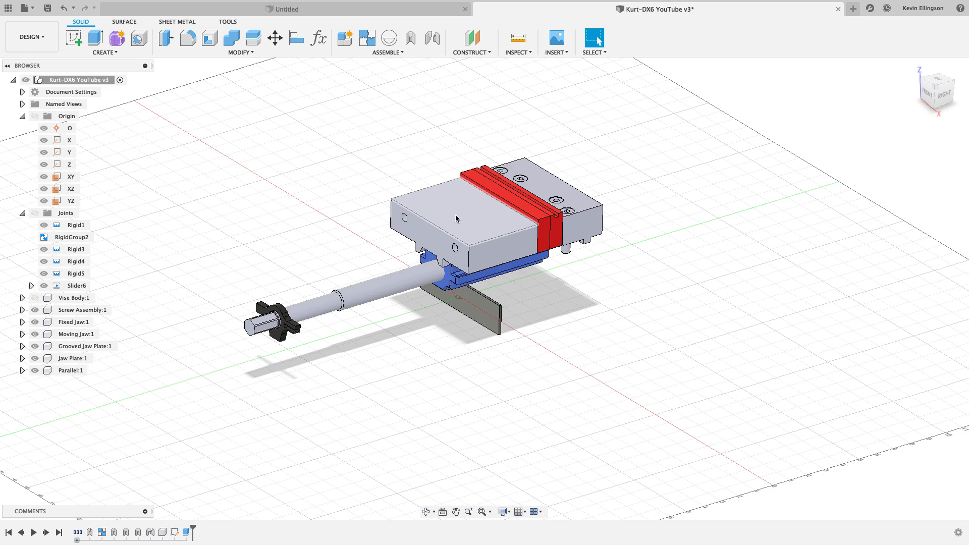
middle_click_drag(456, 218, 430, 214, "shift")
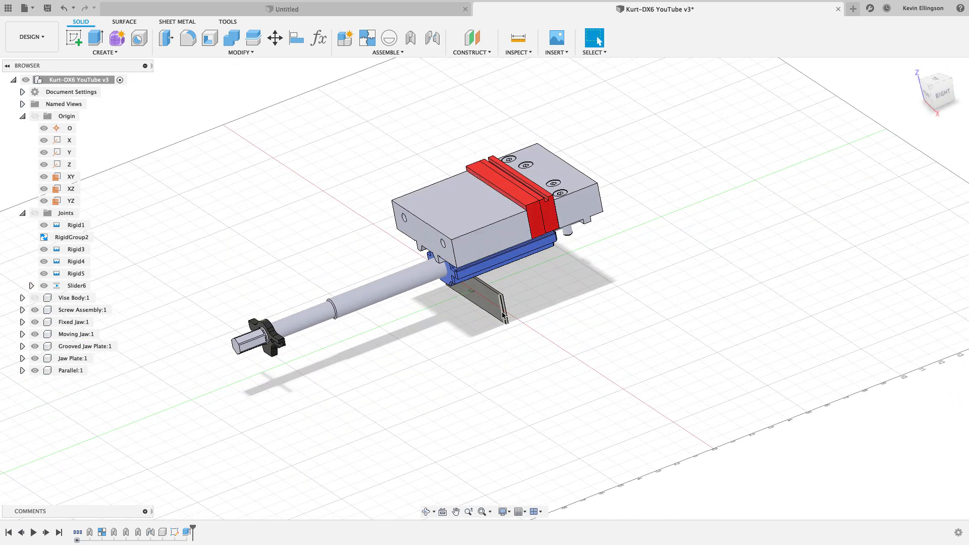
left_click_drag(495, 211, 380, 247)
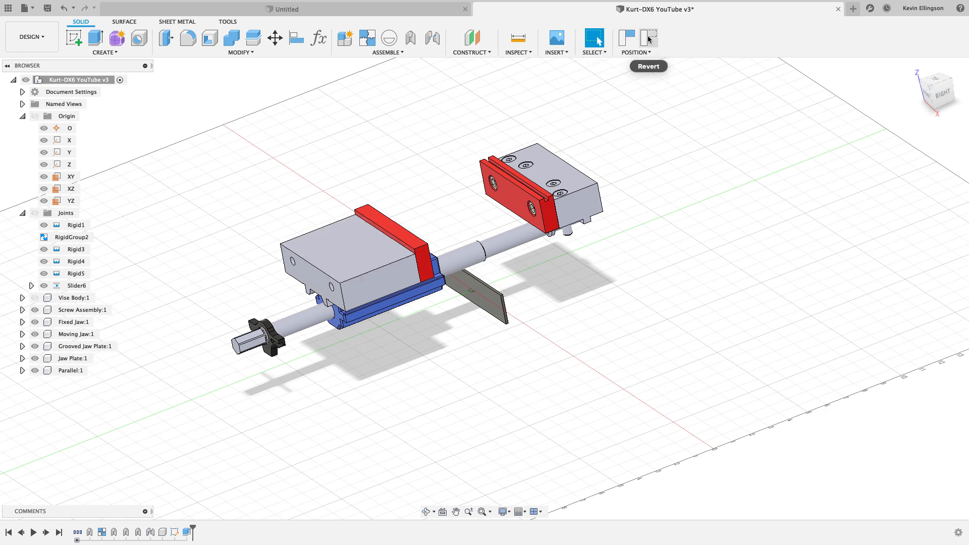
left_click(625, 38)
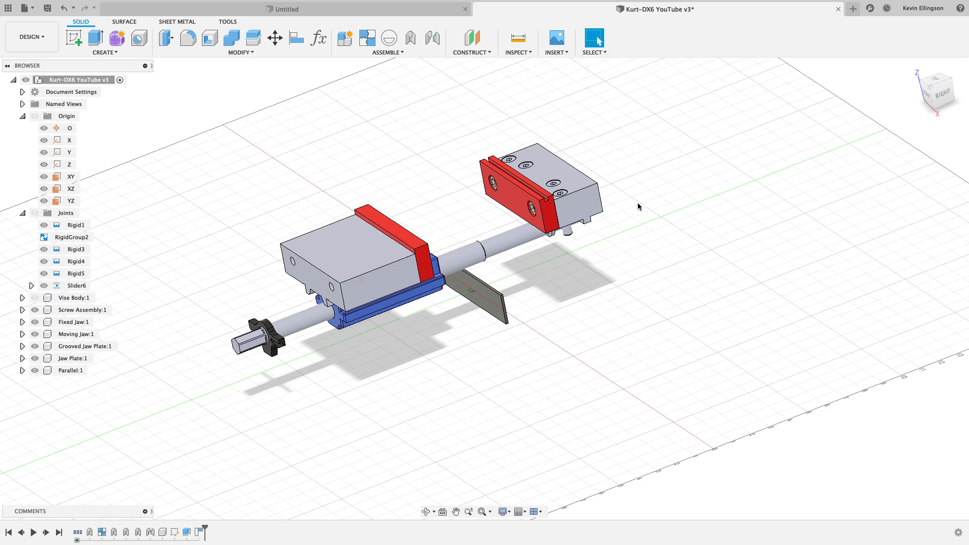
- Start a joint and select the bottom-edge midpoint of the parallel's large face as the first component's location
middle_click_drag(657, 250, 472, 240, "shift")
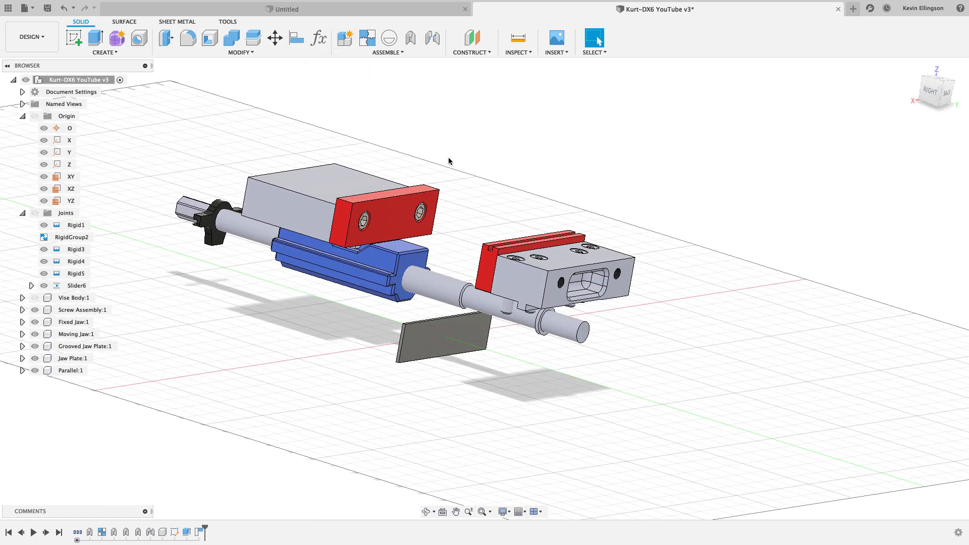
scroll(451, 160, "up", 2)
mouse_move(451, 160)
middle_mouse_down("shift")
mouse_move(454, 143)
mouse_move(497, 152)
mouse_move(502, 134)
mouse_move(461, 164)
middle_mouse_up("shift")
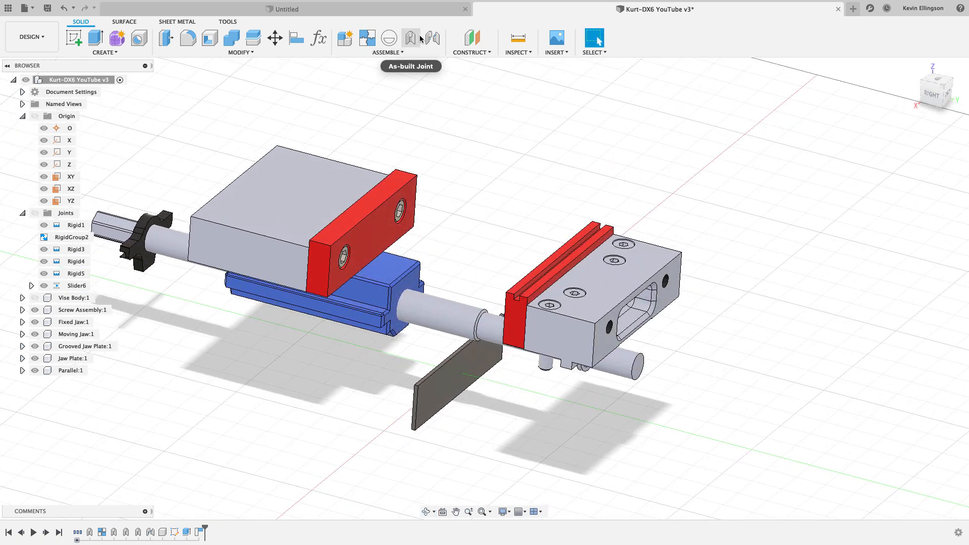
left_click(433, 38)
scroll(507, 458, "up", 2)
scroll(444, 347, "up", 3)
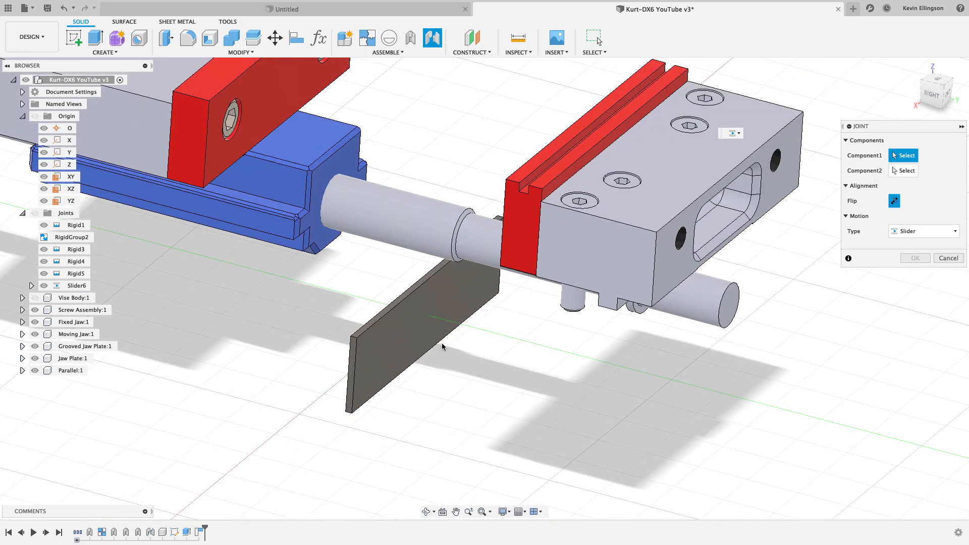
scroll(434, 332, "up", 4)
left_click(432, 336)
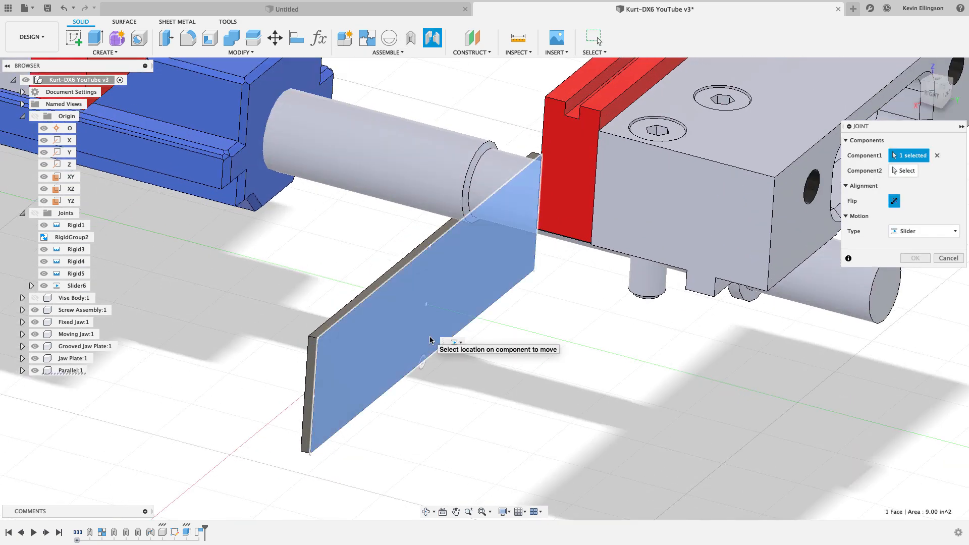
left_click(937, 155)
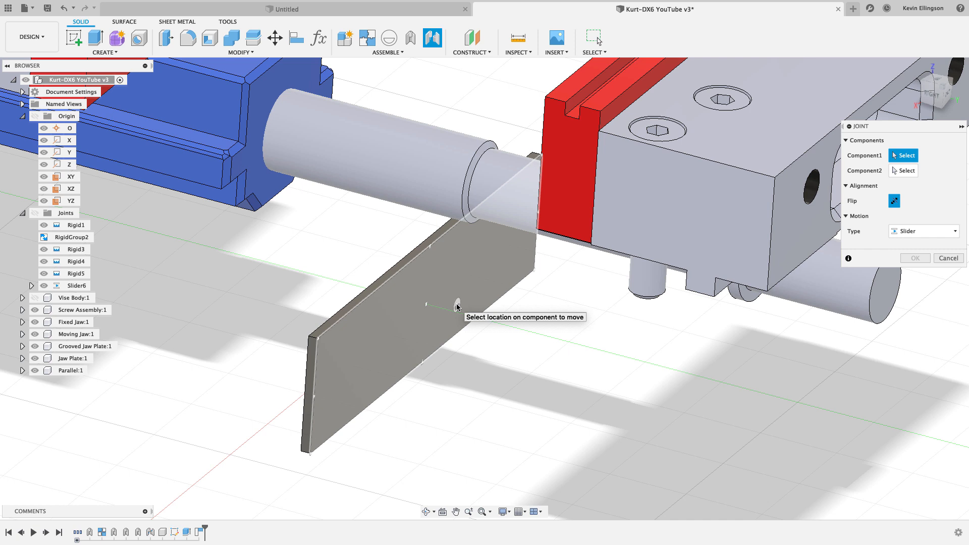
left_click(434, 340)
middle_click_drag(471, 363, 557, 319, "shift")
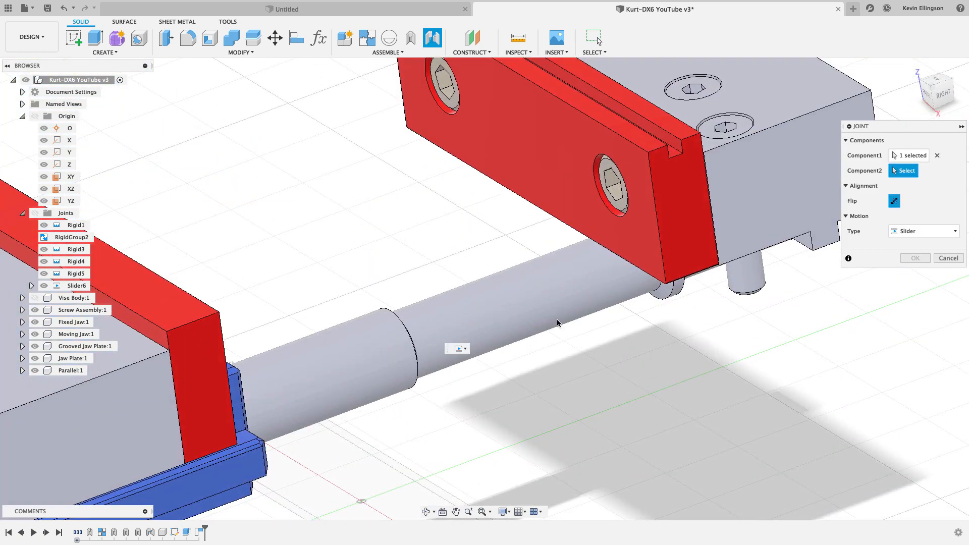
- Attach the parallel to the bottom-edge midpoint of the grooved jaw plate's front face with a Rigid joint
left_click(559, 168)
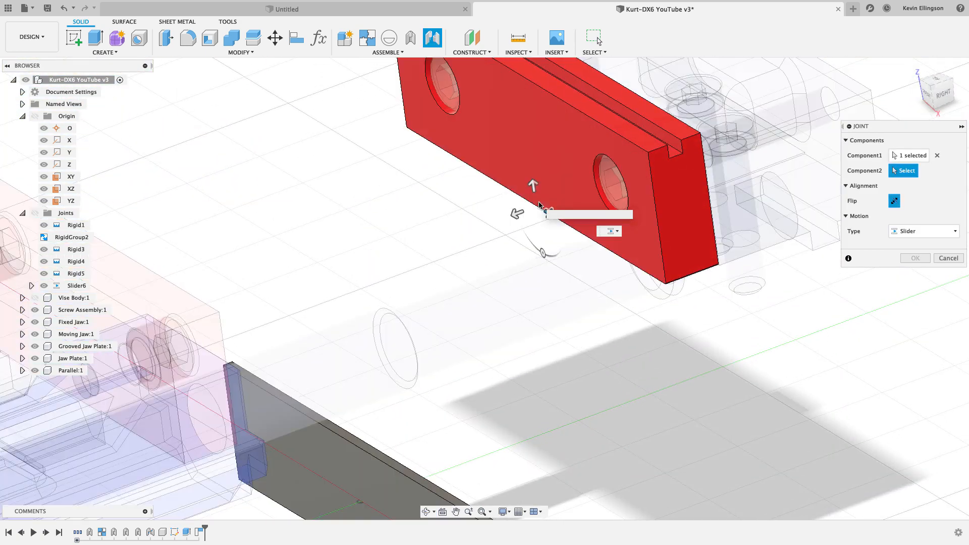
scroll(547, 293, "down", 3)
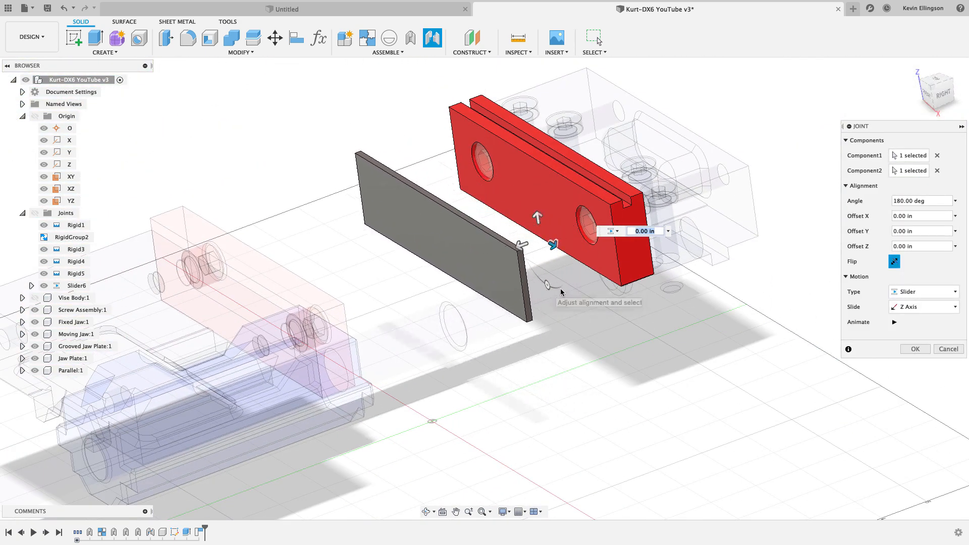
left_click(918, 291)
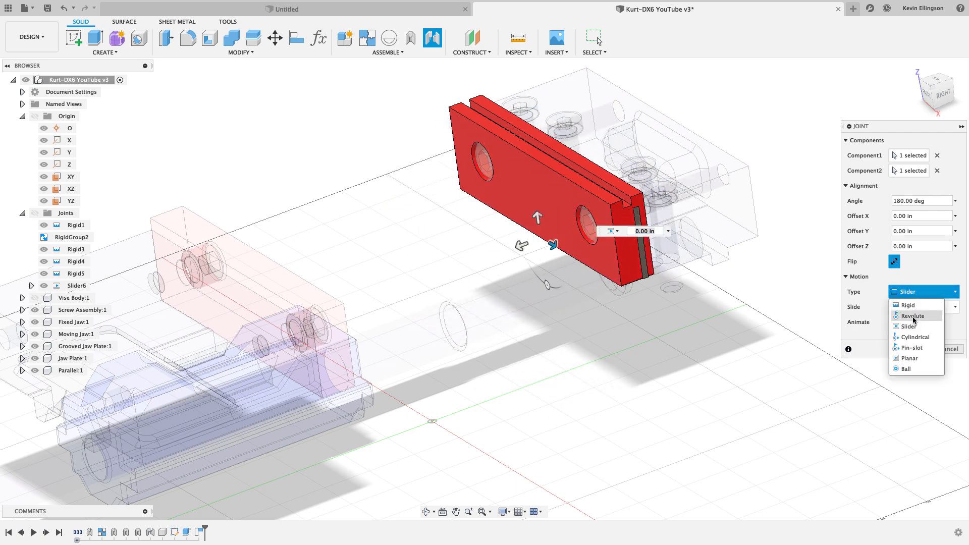
left_click(903, 305)
scroll(720, 334, "down", 5)
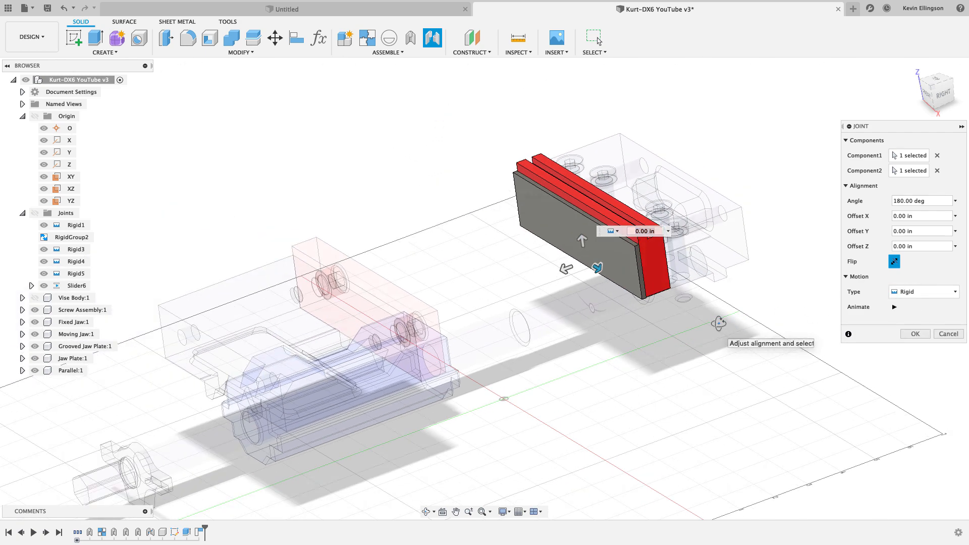
key("Return")
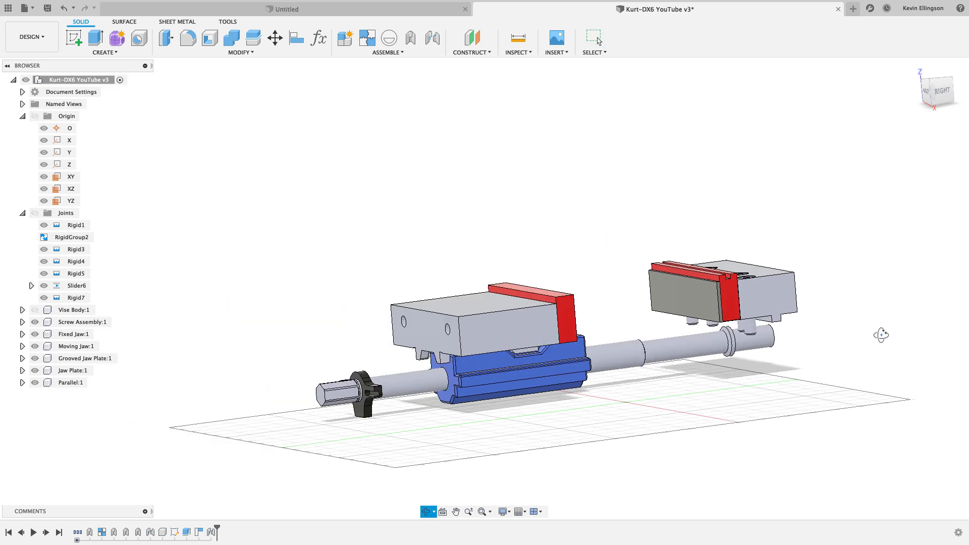
- Copy the Parallel component and paste it into the top-level assembly
left_click(70, 383)
right_click(71, 382)
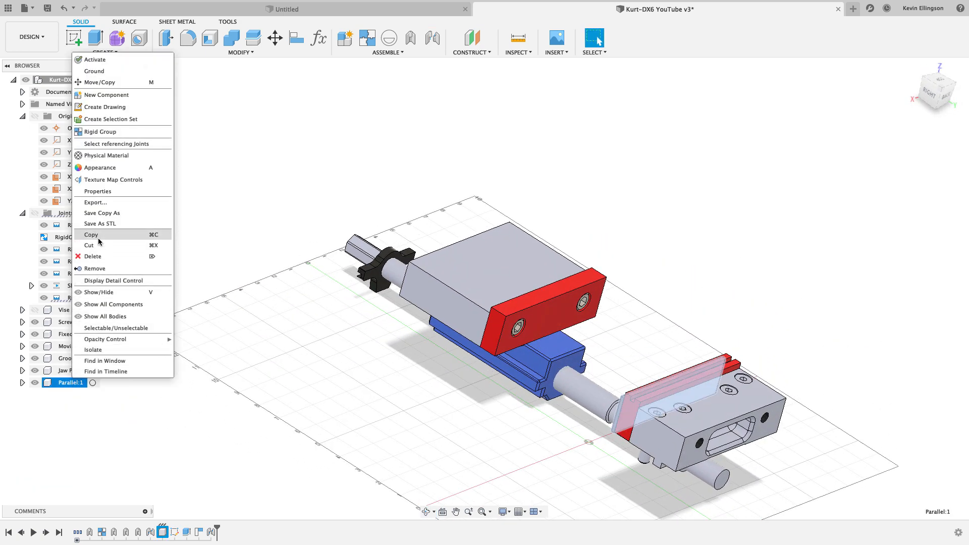
left_click(193, 240)
right_click(75, 81)
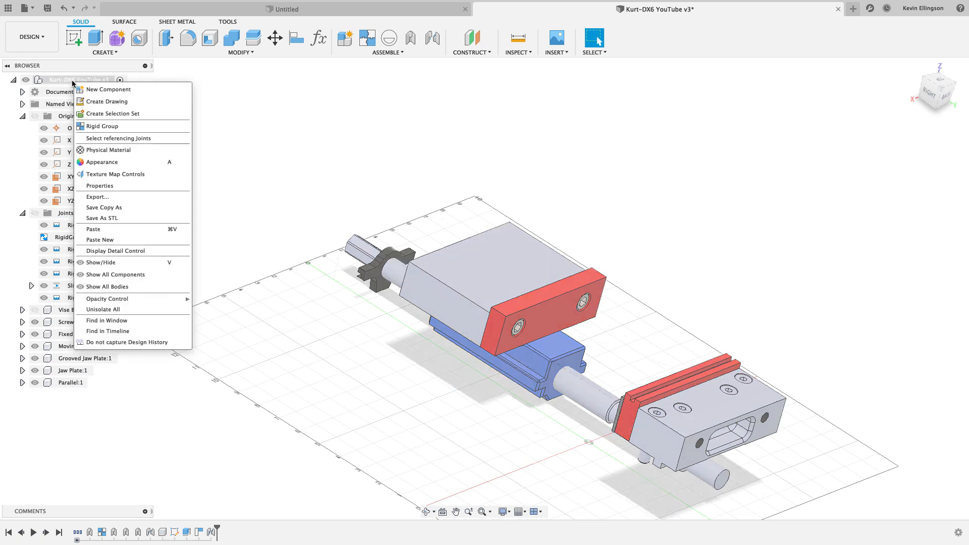
left_click(113, 229)
- Move the pasted parallel -3.50 in along Y, toward the moving jaw
middle_click_drag(265, 250, 439, 273, "shift")
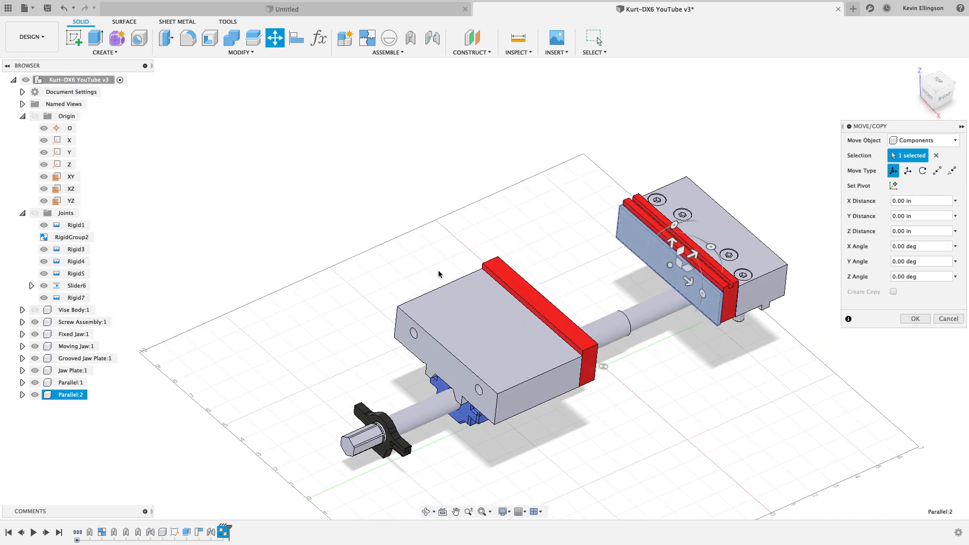
left_click_drag(697, 257, 624, 287)
left_click(914, 319)
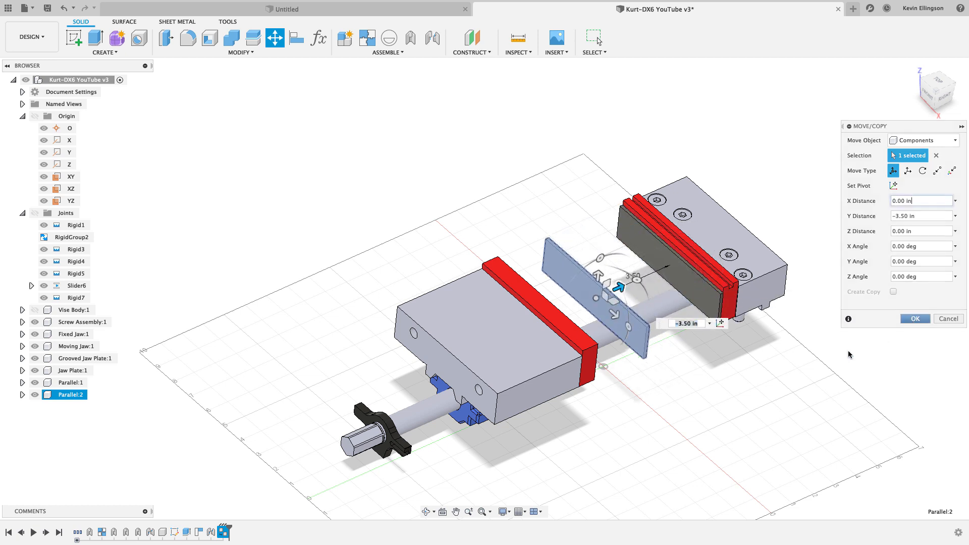
- Join the second parallel's bottom-edge midpoint to the bottom-edge midpoint of the moving jaw plate's face with a Rigid joint
middle_click_drag(818, 357, 804, 342, "shift")
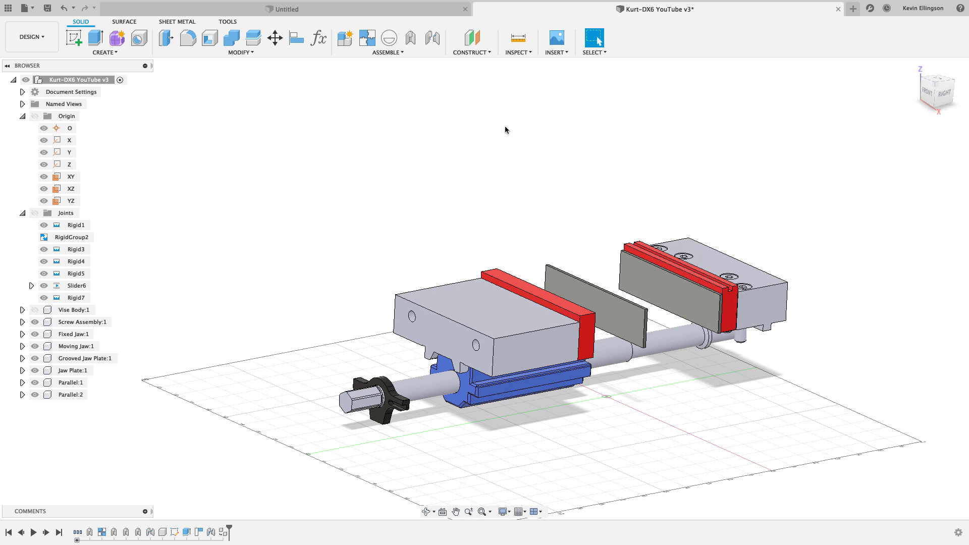
left_click(433, 39)
middle_click_drag(573, 151, 529, 178, "shift")
scroll(620, 327, "up", 3)
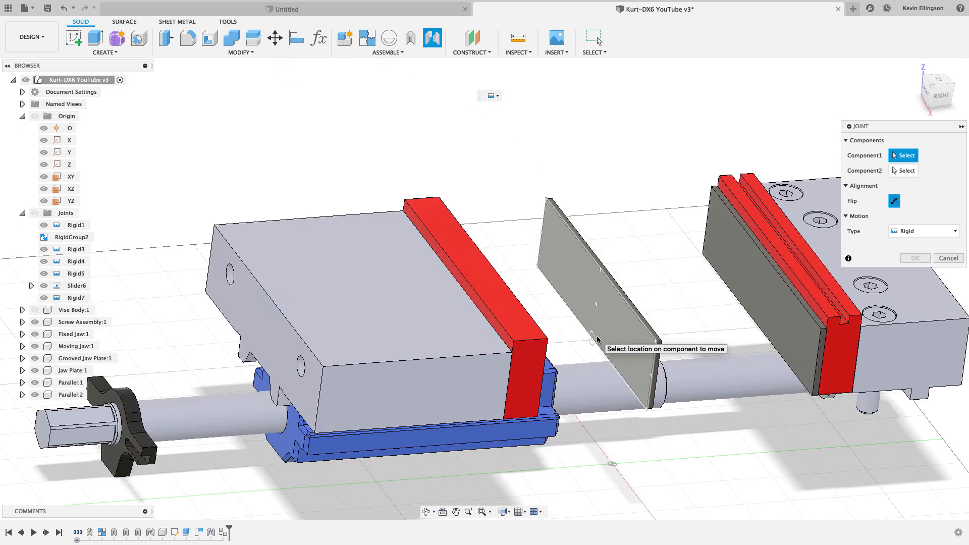
left_click(598, 331)
middle_click_drag(598, 331, 498, 316, "shift")
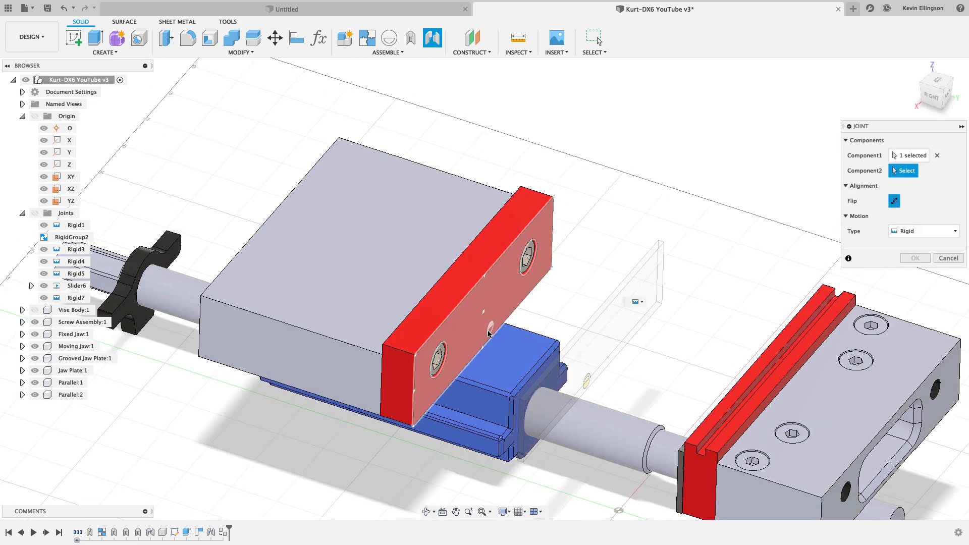
left_click(489, 333)
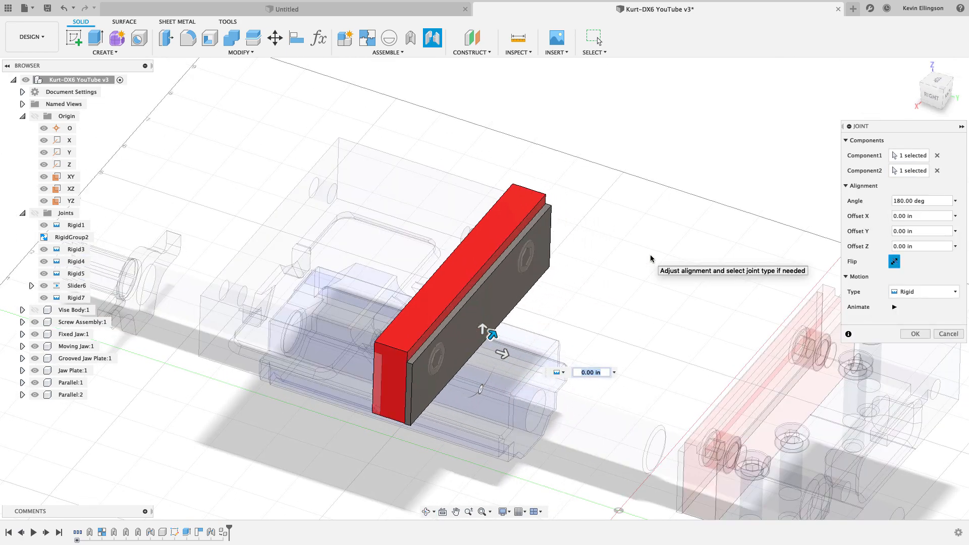
middle_click_drag(651, 258, 692, 246, "shift")
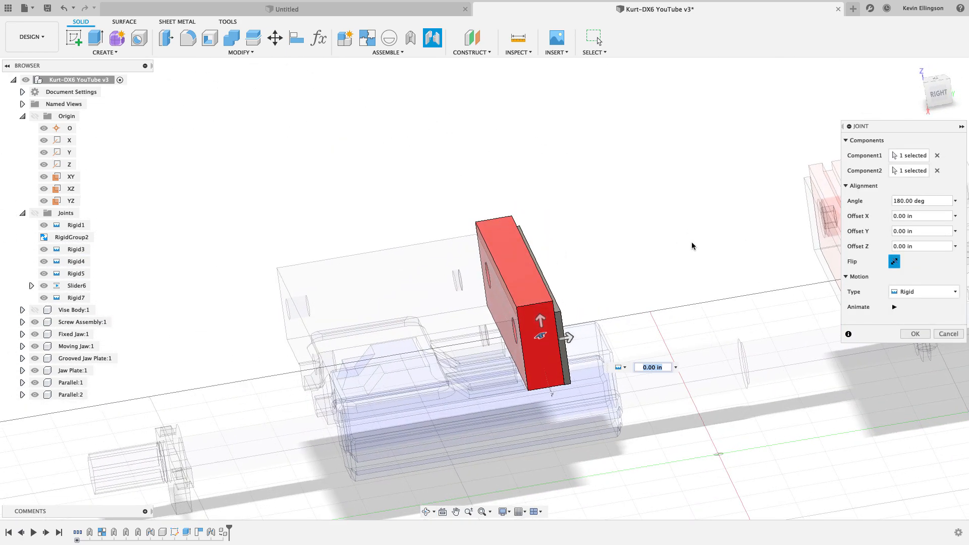
left_click(906, 336)
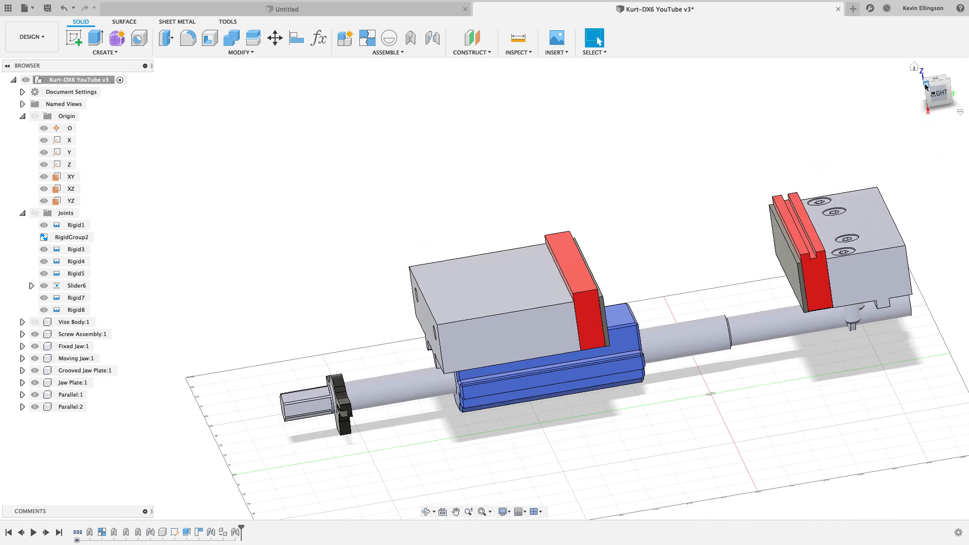
- Return to an isometric view and hide both parallels
left_click(926, 87)
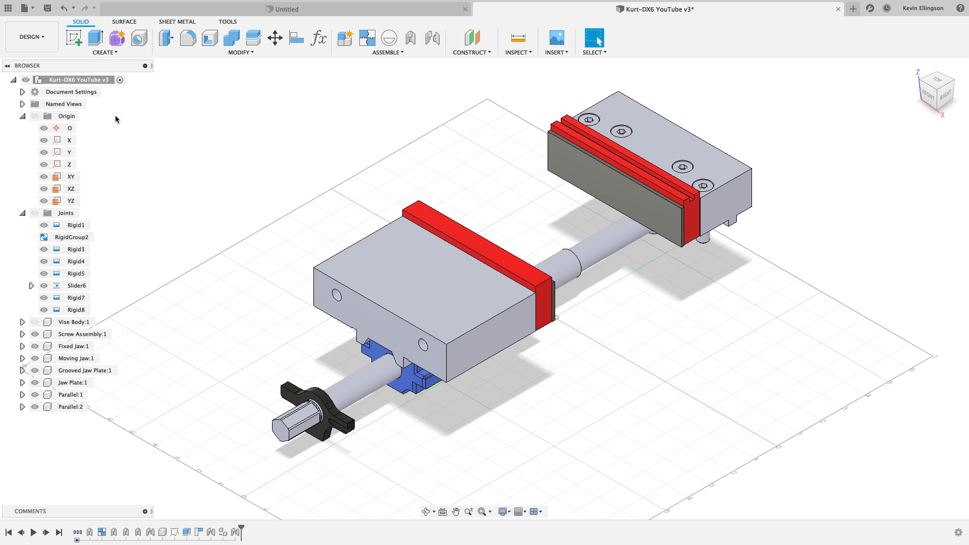
left_click(35, 407)
left_click(35, 395)
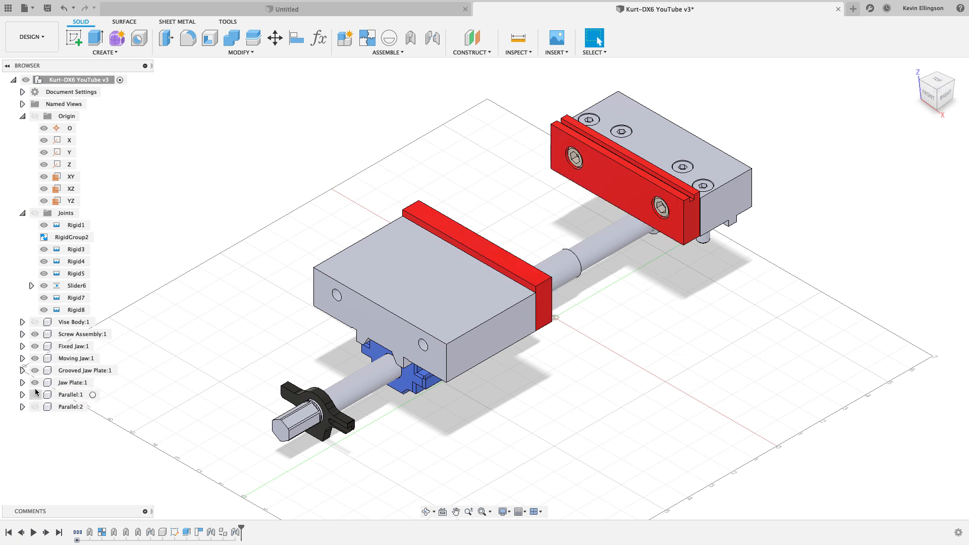
- Hide the jaw plate, grooved jaw plate, moving jaw, fixed jaw and screw assembly
left_click(36, 383)
left_click(36, 371)
left_click(35, 358)
left_click(35, 347)
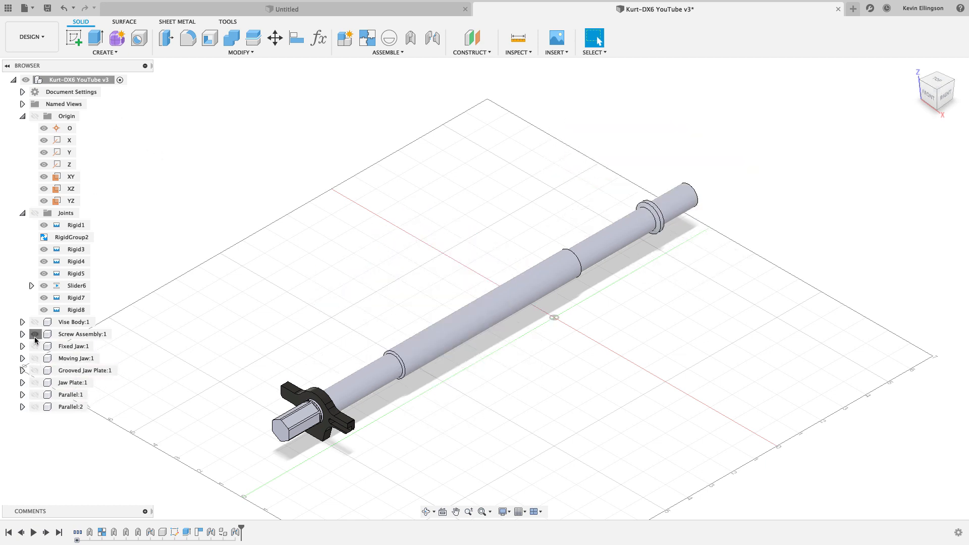
left_click(35, 334)
- Create a new component under the top-level assembly and name it Stock
right_click(67, 74)
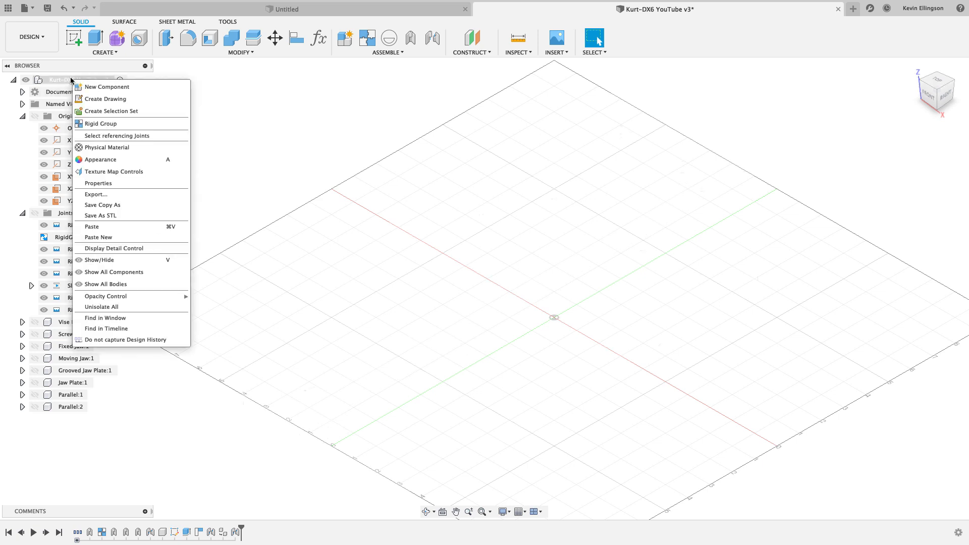
left_click(96, 87)
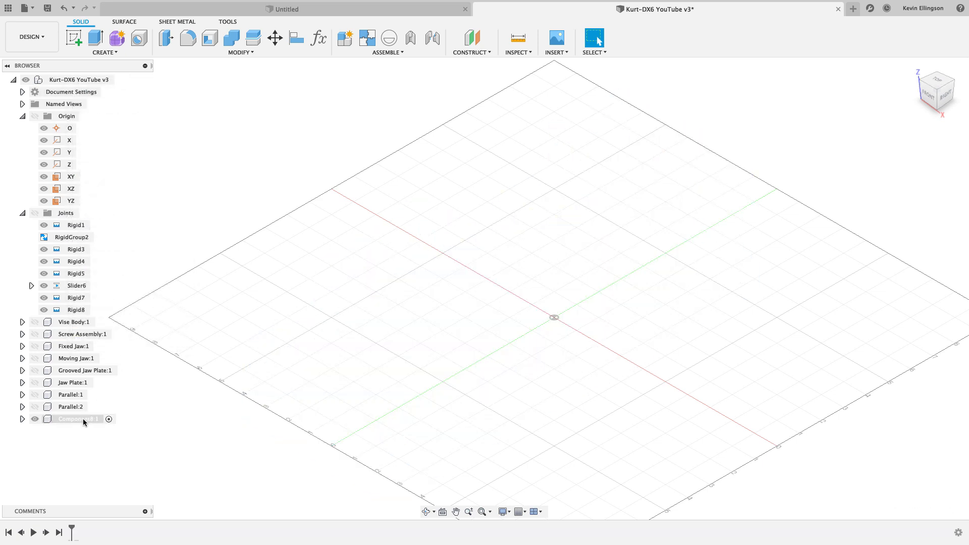
left_click(90, 419)
key("Return")
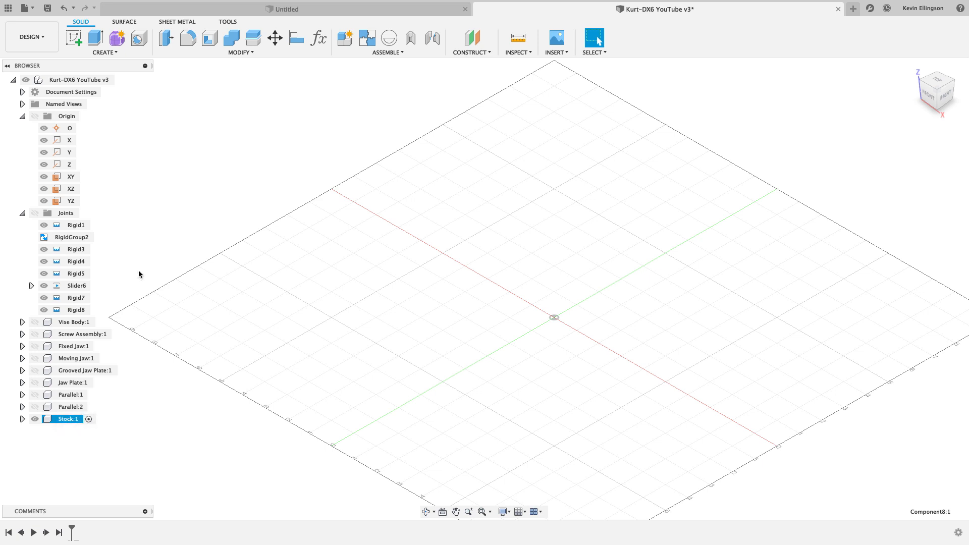
- Start a sketch on the horizontal XY plane and draw a center rectangle from the origin, about 10.77 by 5.96 in
left_click(74, 38)
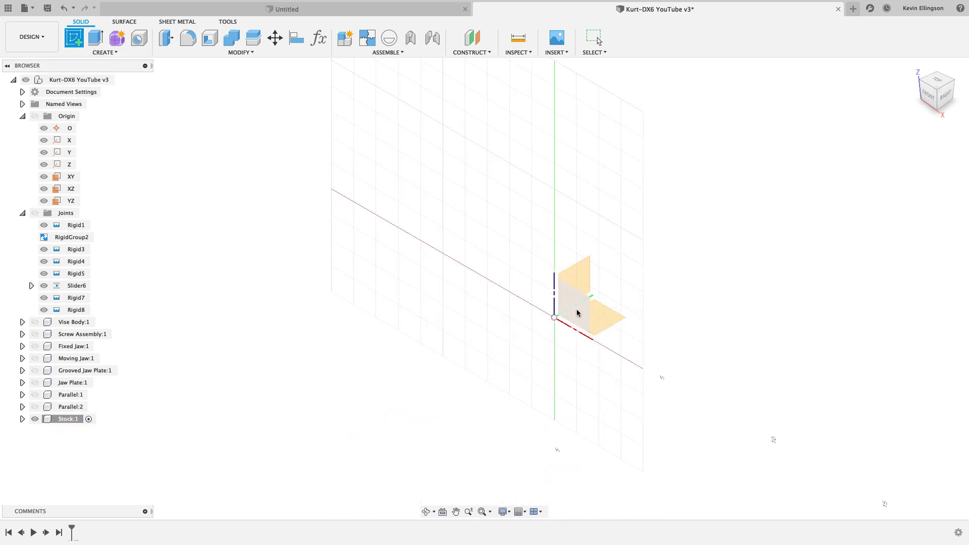
left_click(614, 325)
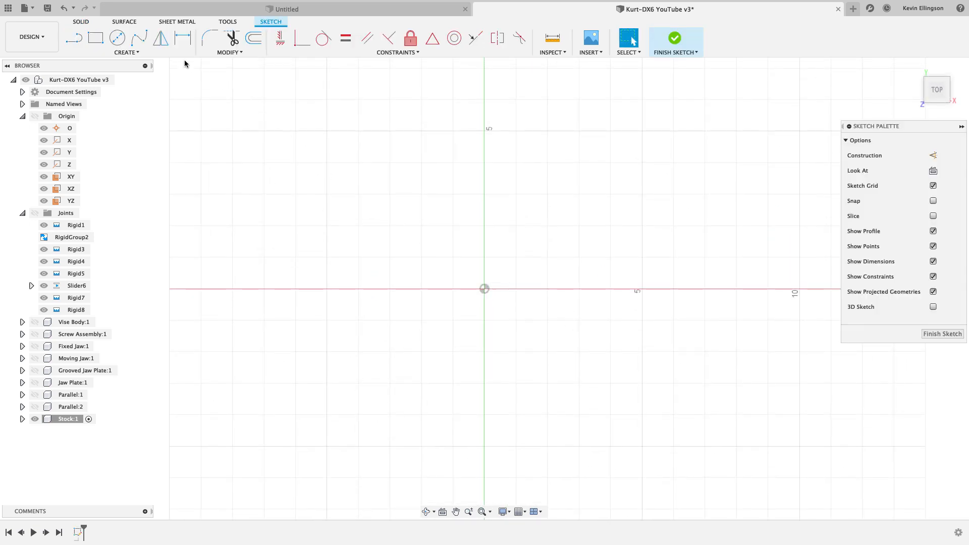
left_click(154, 52)
mouse_move(146, 74)
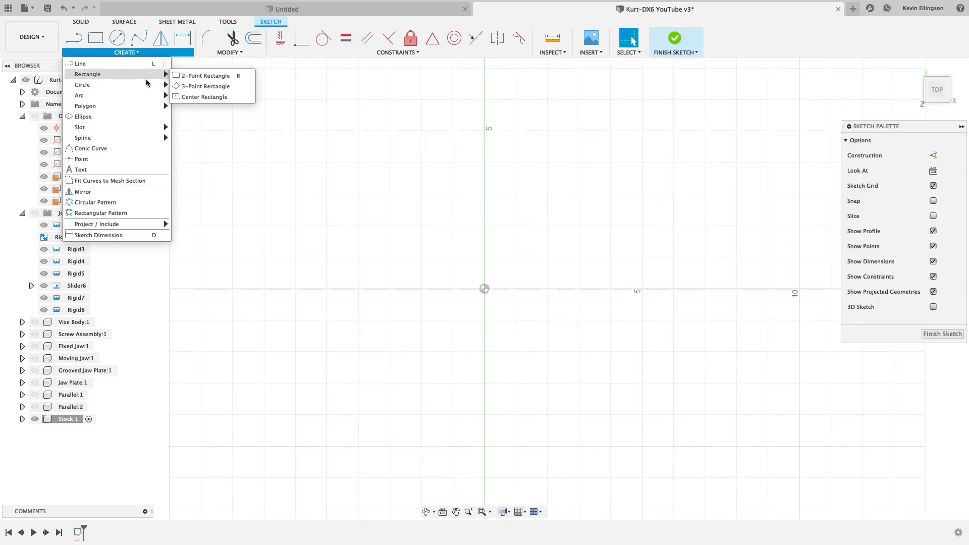
left_click(201, 96)
left_click(483, 289)
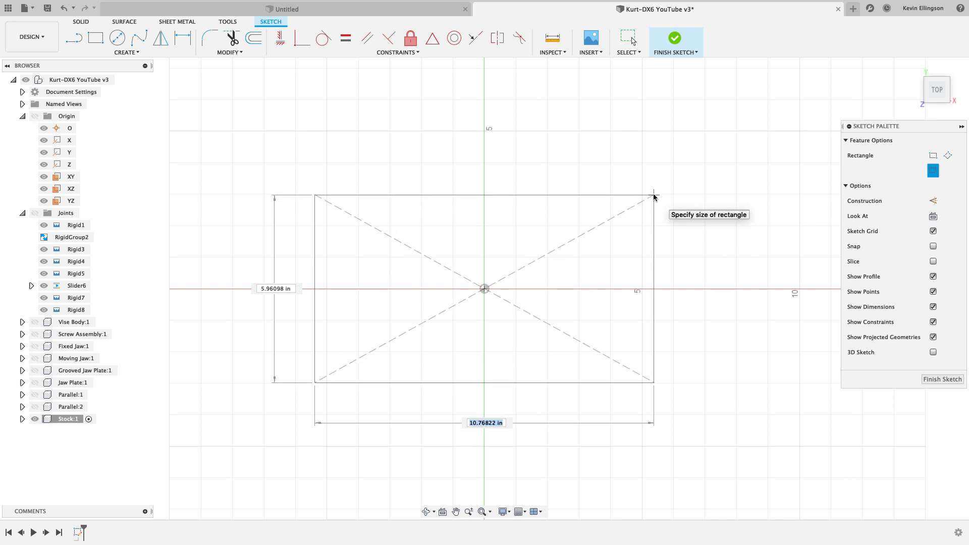
- Set the rectangle's horizontal dimension to StockWidth and its vertical dimension to StockDepth, and finish the sketch
type("stoc")
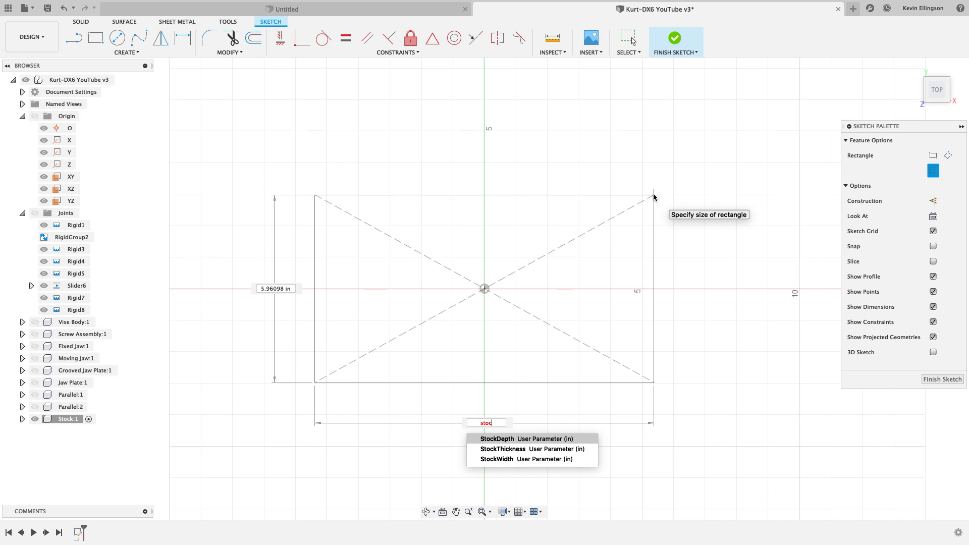
key("Down")
key("Up")
key("Down")
key("Down")
key("Return")
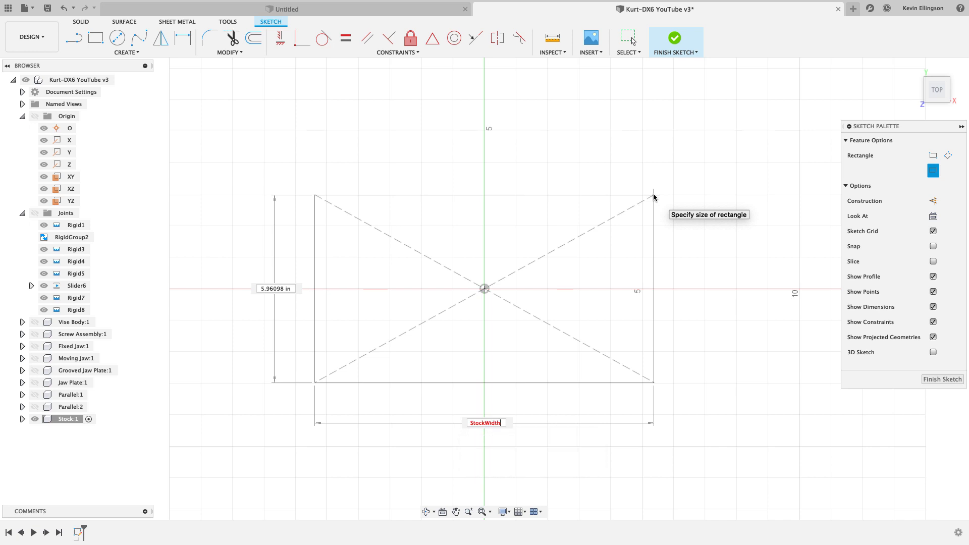
key("Tab")
type("stoc")
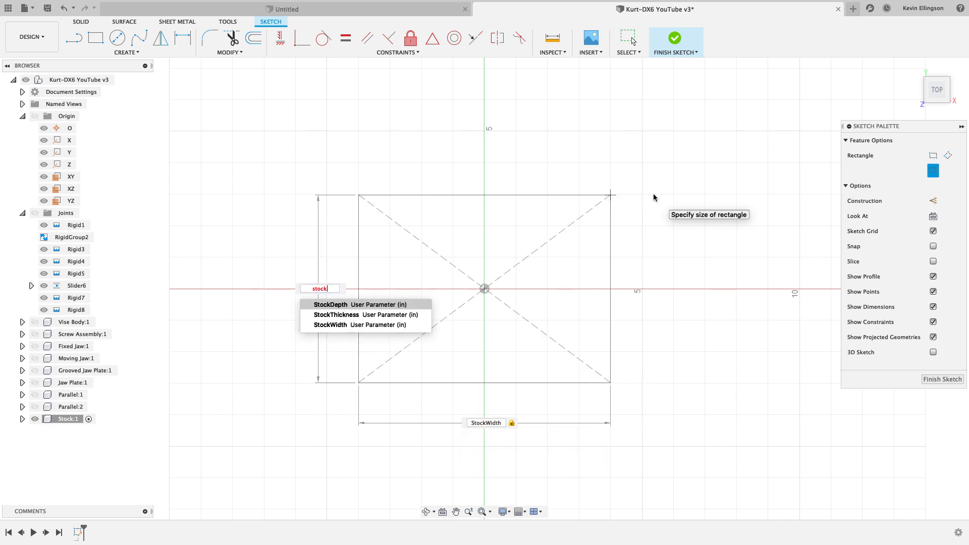
key("Return")
key("Return")
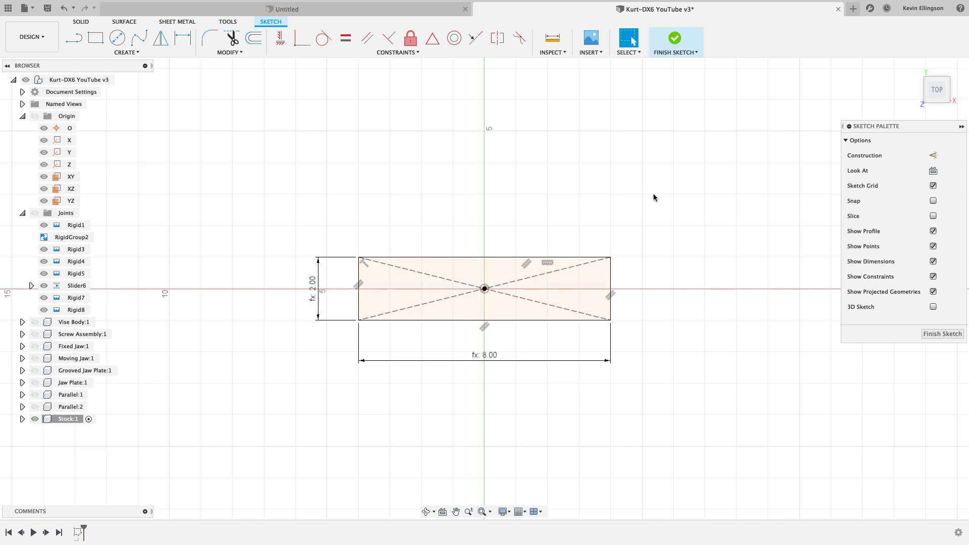
left_click(938, 333)
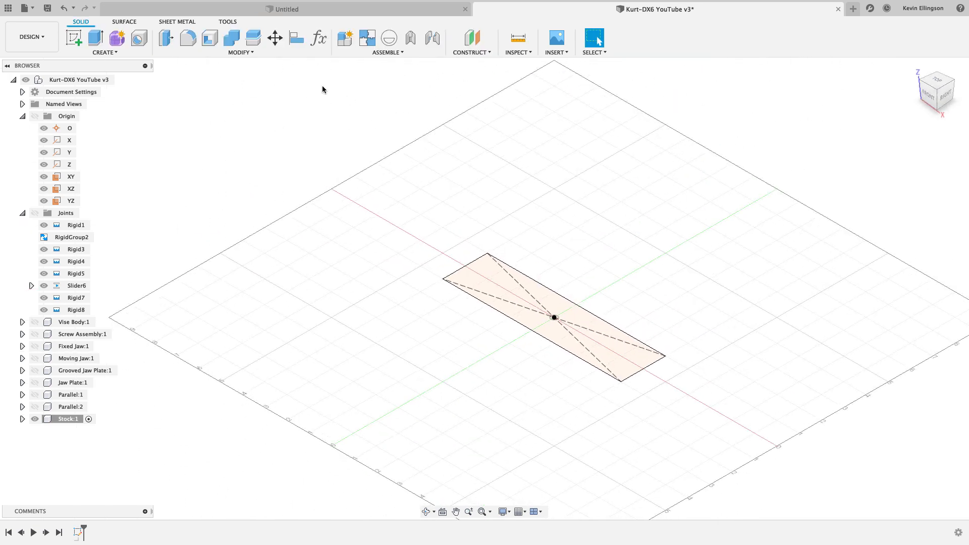
- Extrude the rectangle upward as a new body with the distance set to the StockThickness parameter
left_click(96, 38)
type("sto")
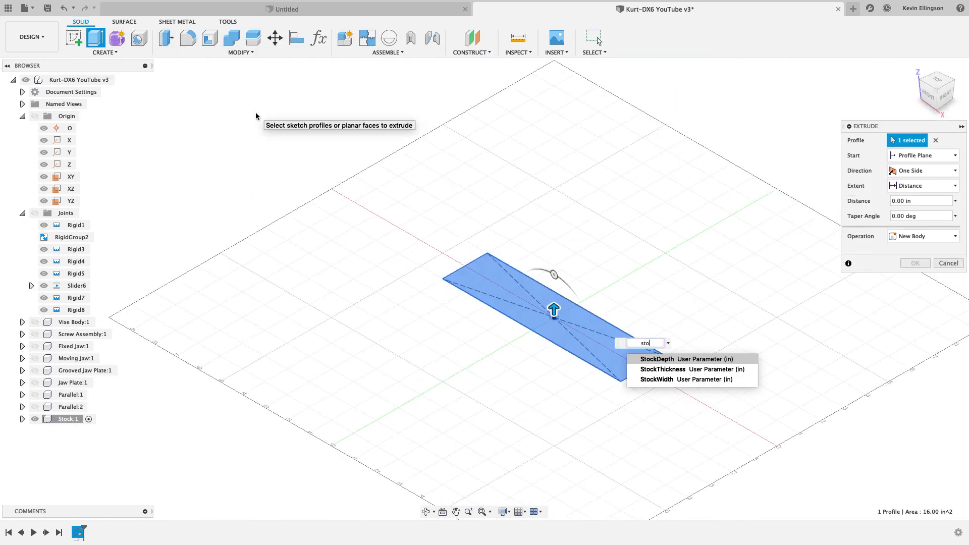
type("ck")
key("Down")
key("Return")
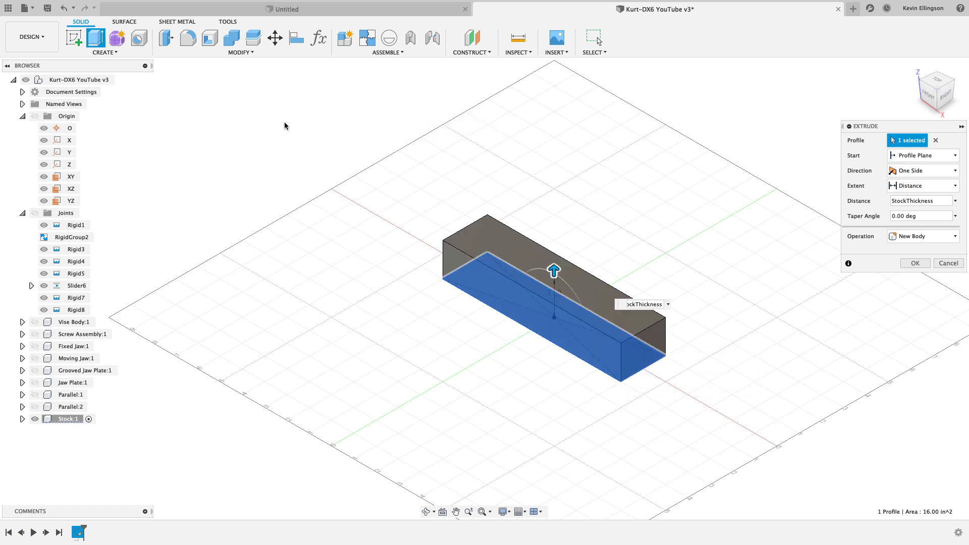
left_click(916, 263)
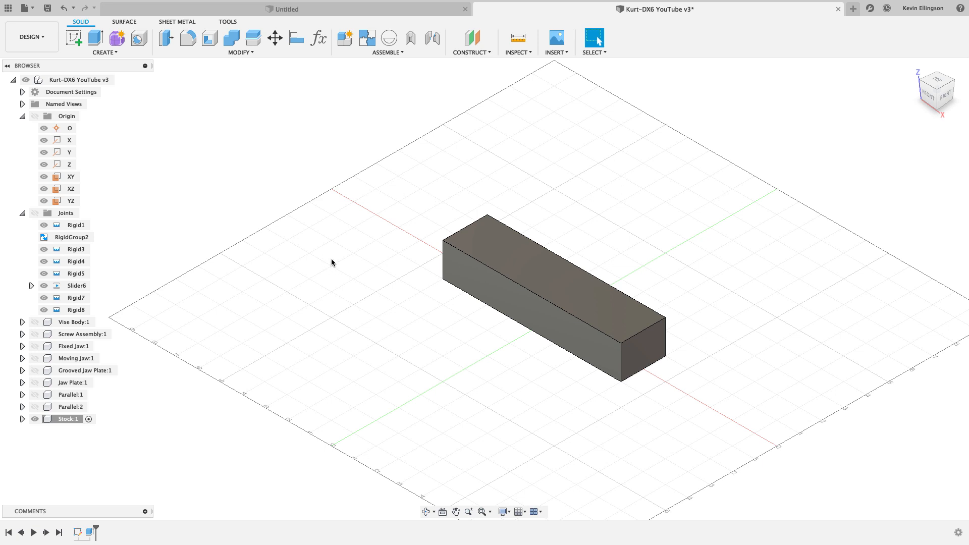
- Set the opacity of the Stock component's body to 60%
left_click(22, 418)
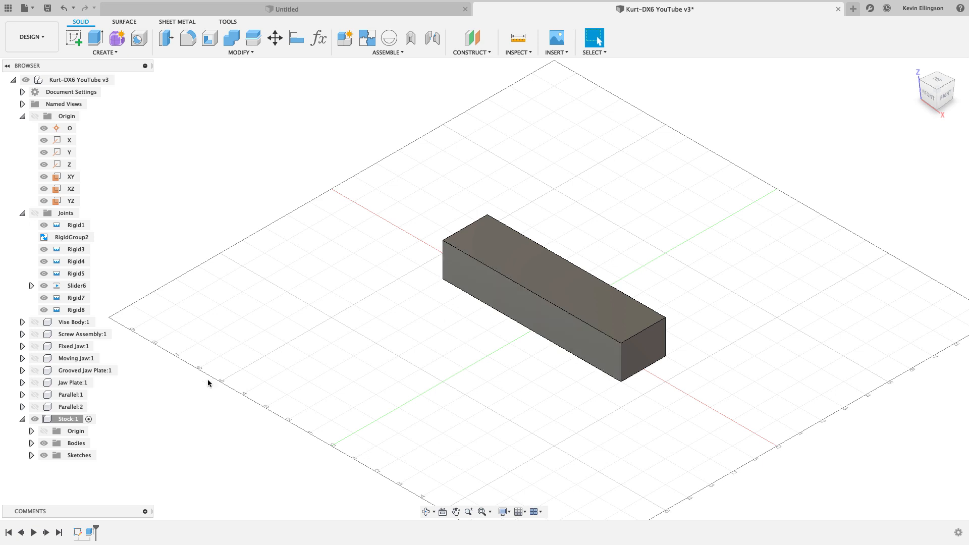
left_click(31, 443)
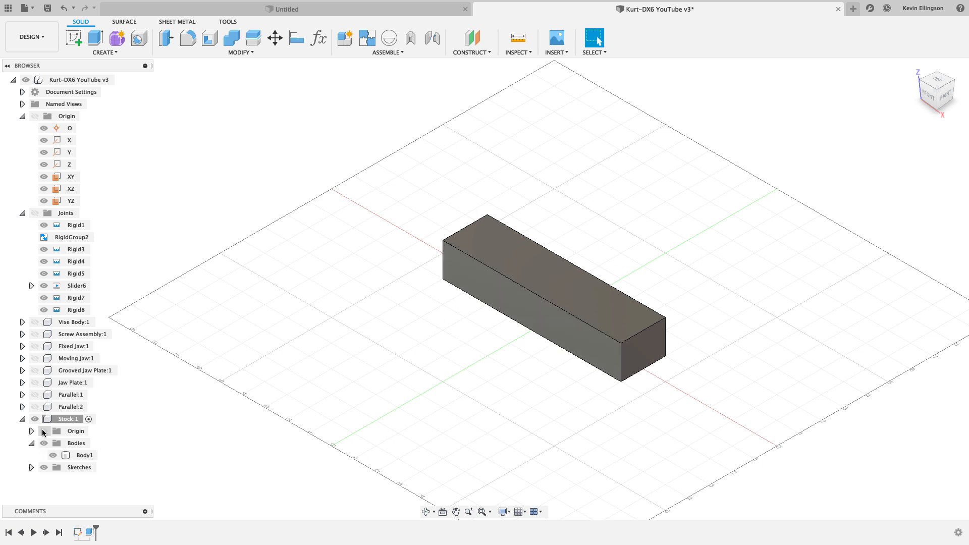
right_click(86, 457)
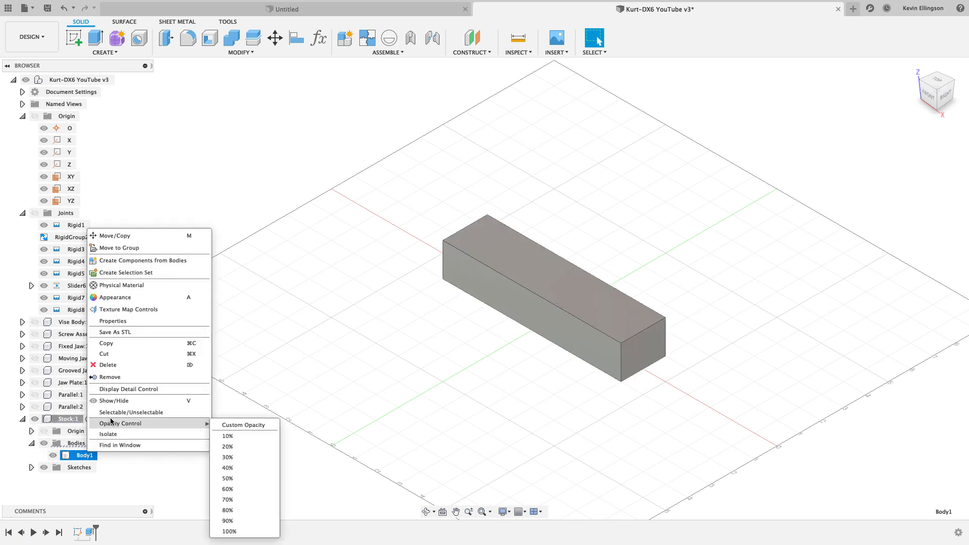
mouse_move(201, 425)
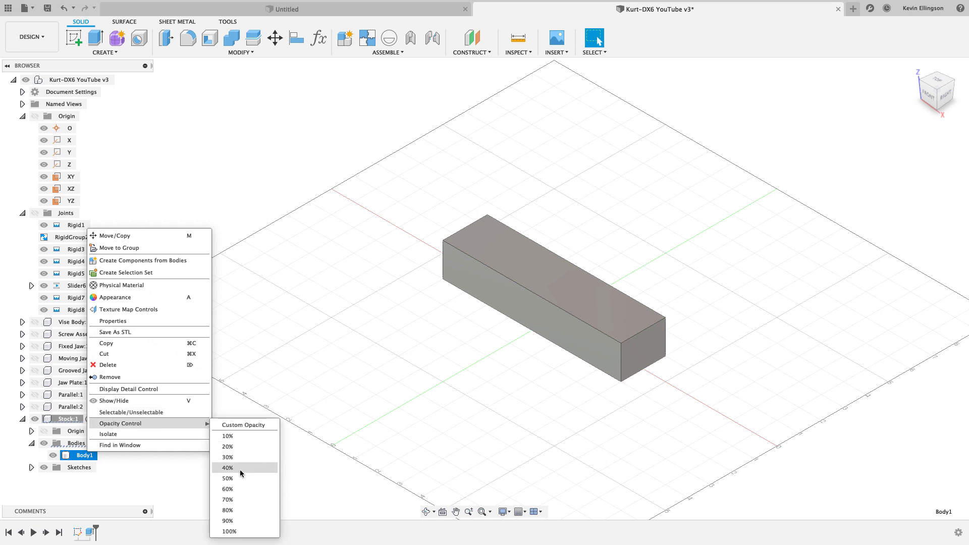
left_click(235, 488)
left_click(254, 354)
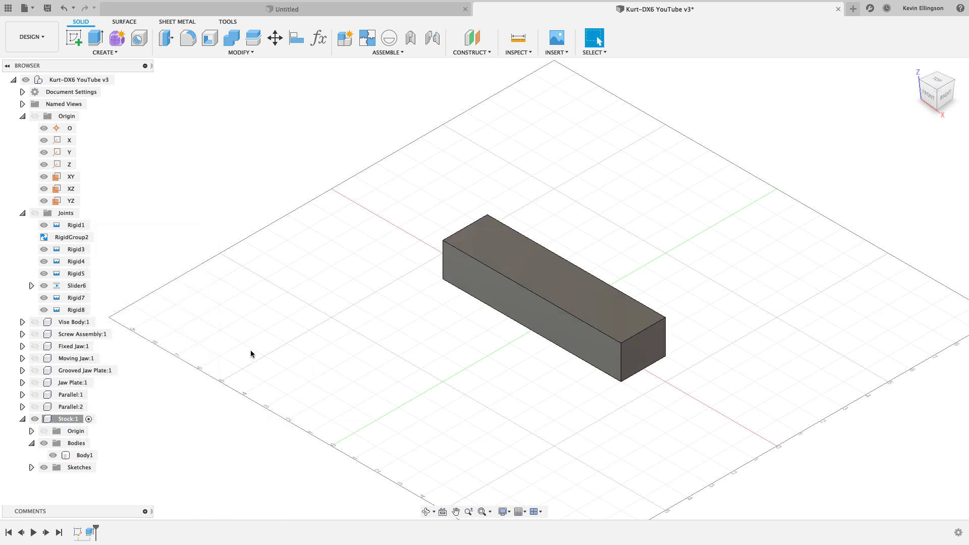
left_click(23, 419)
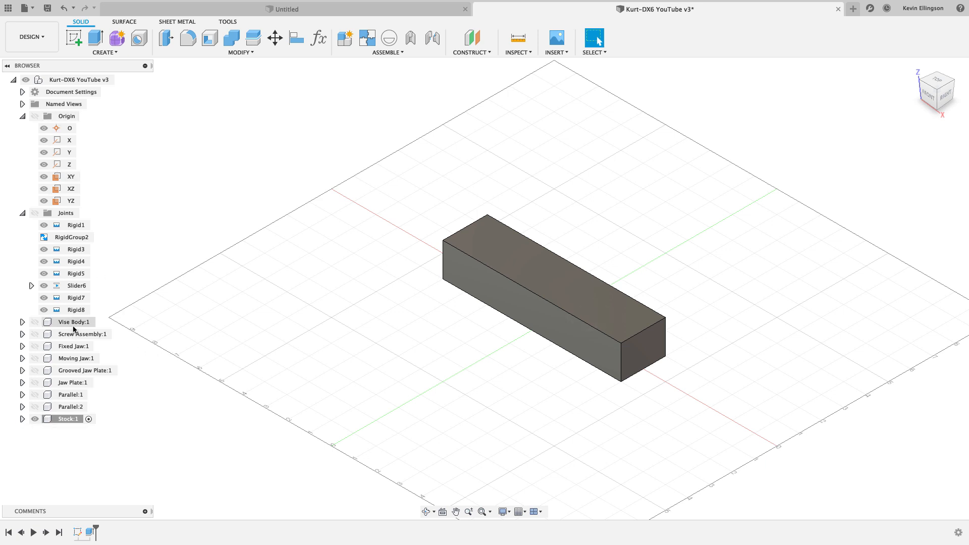
- Activate the top-level assembly and show both parallels, both jaw plates, both jaws and the screw assembly
left_click(120, 80)
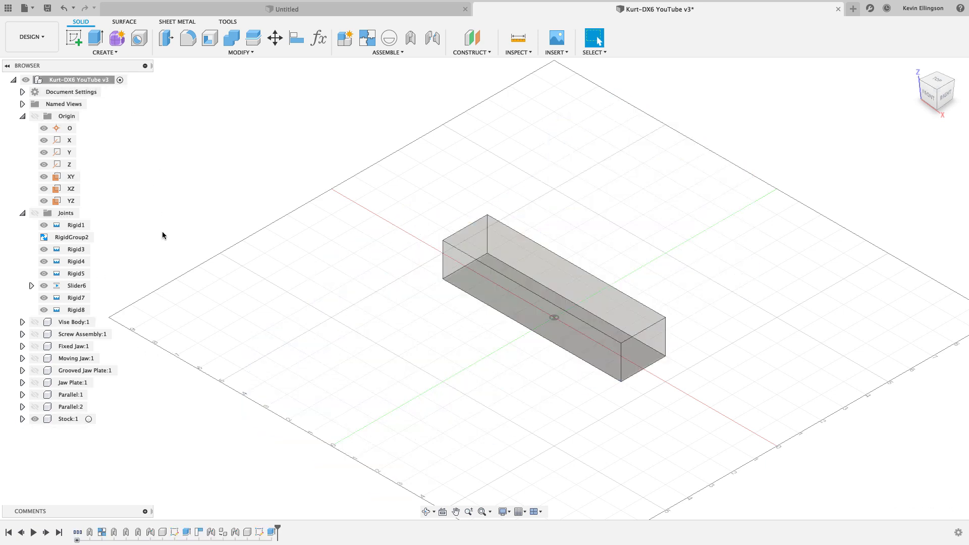
left_click(34, 407)
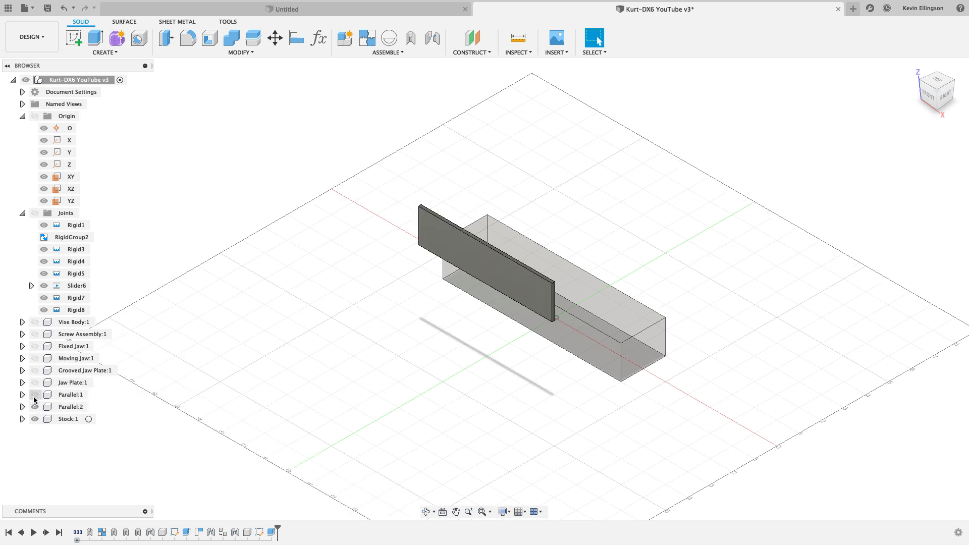
left_click(34, 394)
left_click(34, 384)
left_click(32, 371)
left_click(33, 359)
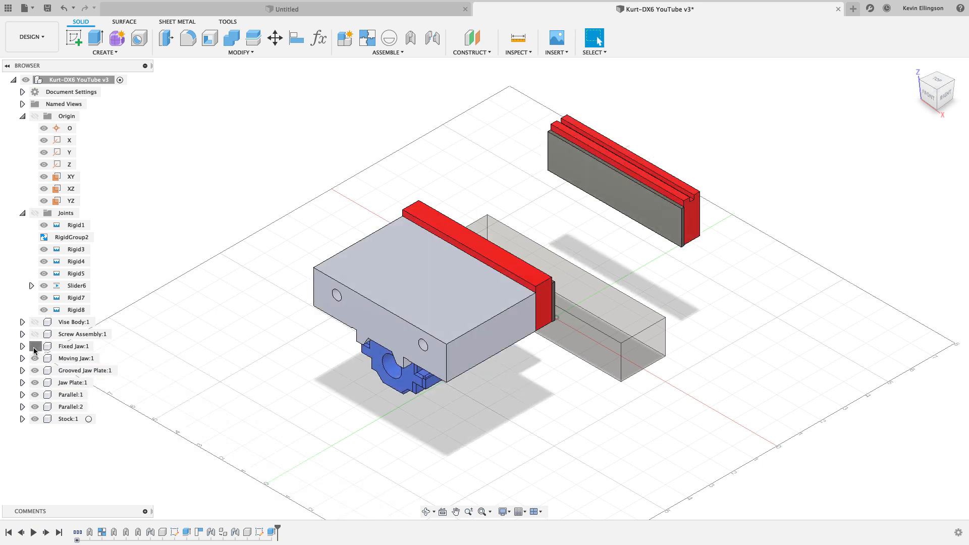
left_click(33, 346)
left_click(34, 335)
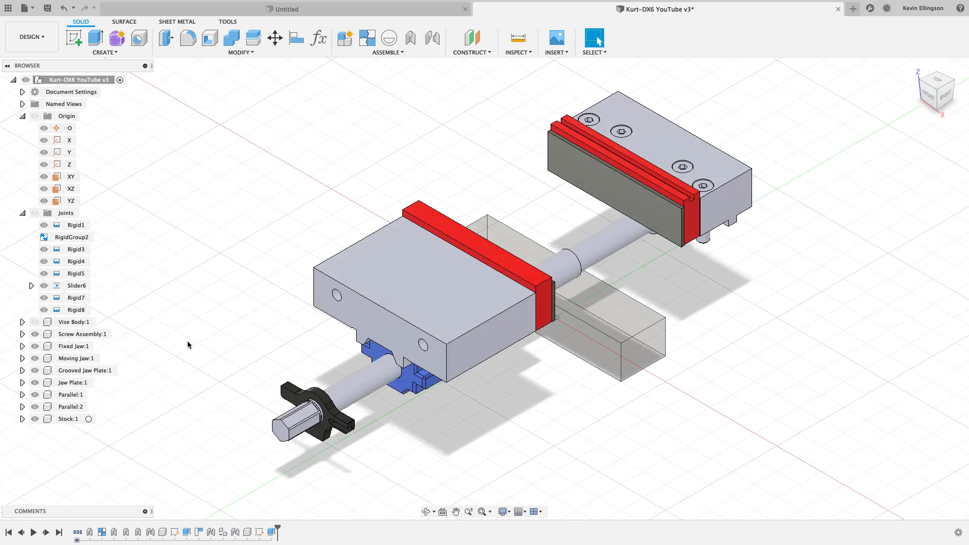
- Joint the stock's bottom-edge midpoint to the midpoint of the fixed-jaw parallel's top edge against the jaw plate, with Rigid motion
middle_click_drag(244, 339, 265, 392, "shift")
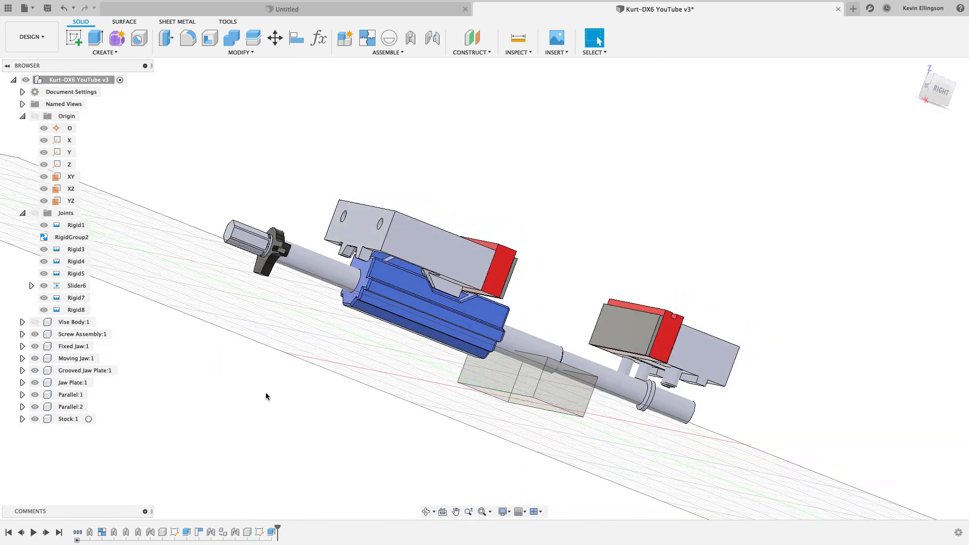
left_click(437, 44)
middle_click_drag(569, 334, 617, 440, "shift")
left_click(584, 365)
scroll(579, 210, "up", 5)
middle_click_drag(578, 211, 560, 202, "shift")
scroll(559, 215, "up", 5)
scroll(552, 224, "up", 5)
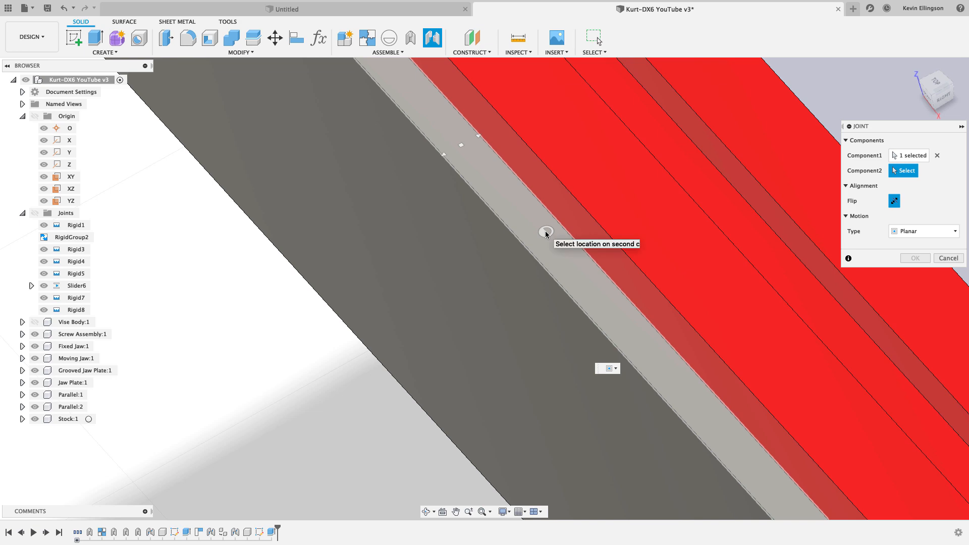
left_click(488, 143)
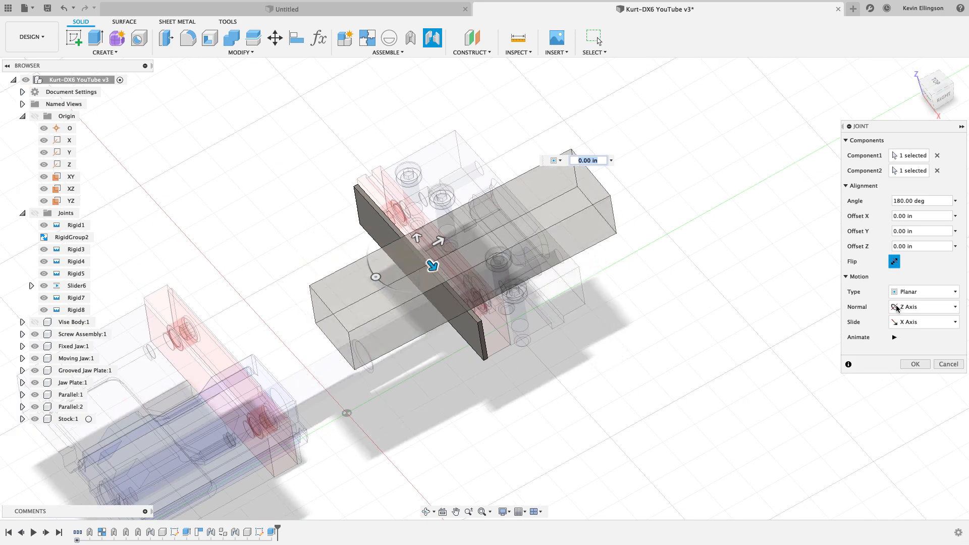
left_click(924, 292)
left_click(911, 303)
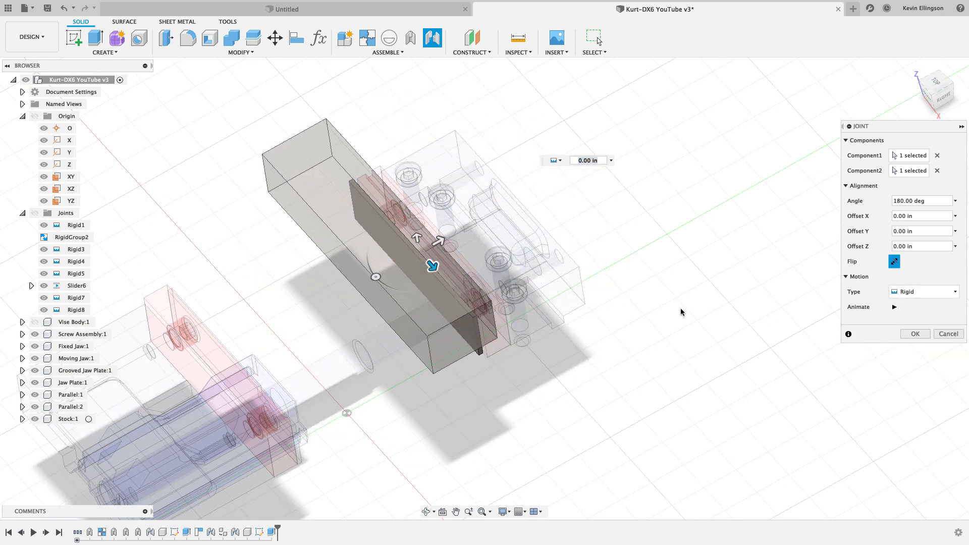
- Set the stock joint's X offset to the XOffset parameter
middle_click_drag(694, 312, 702, 294, "shift")
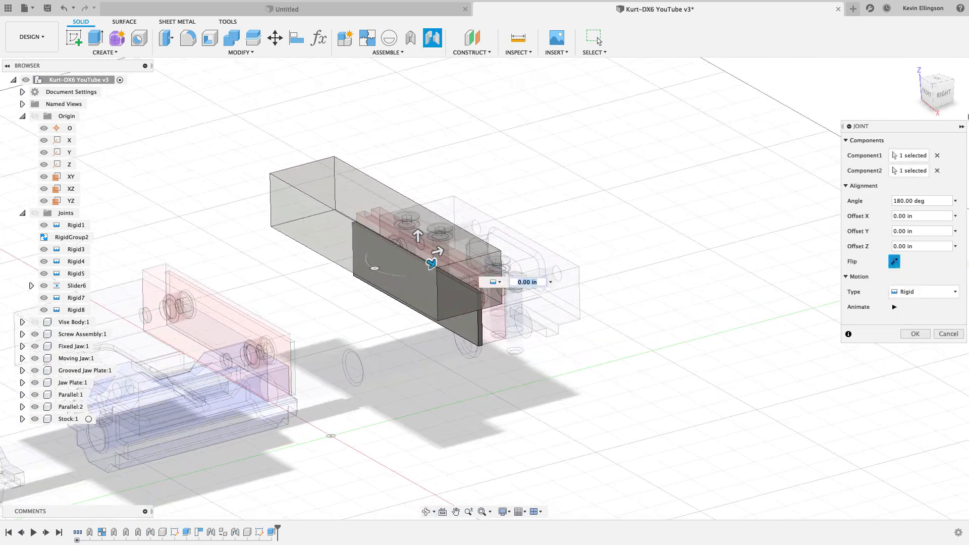
left_click(934, 88)
scroll(651, 304, "up", 3)
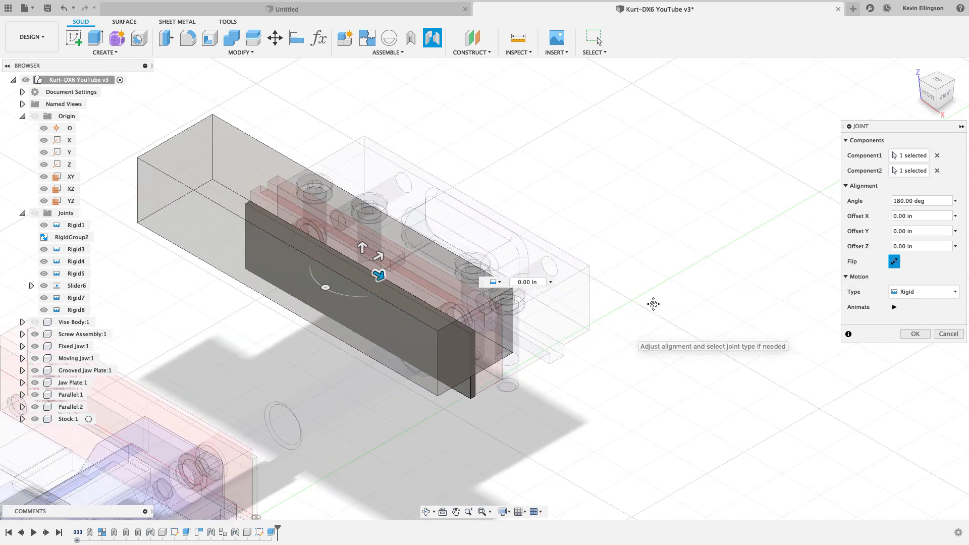
left_click_drag(397, 246, 517, 339)
left_click_drag(934, 216, 859, 218)
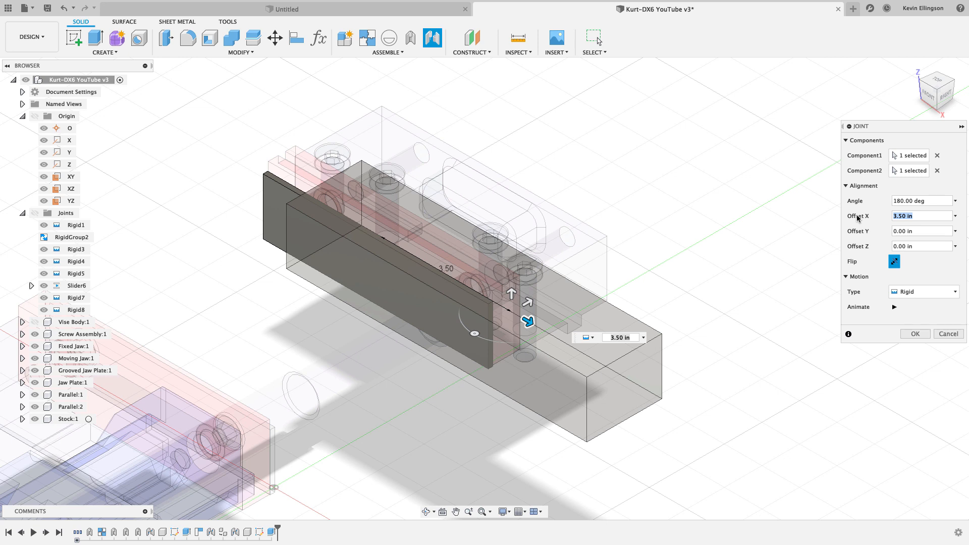
type("X")
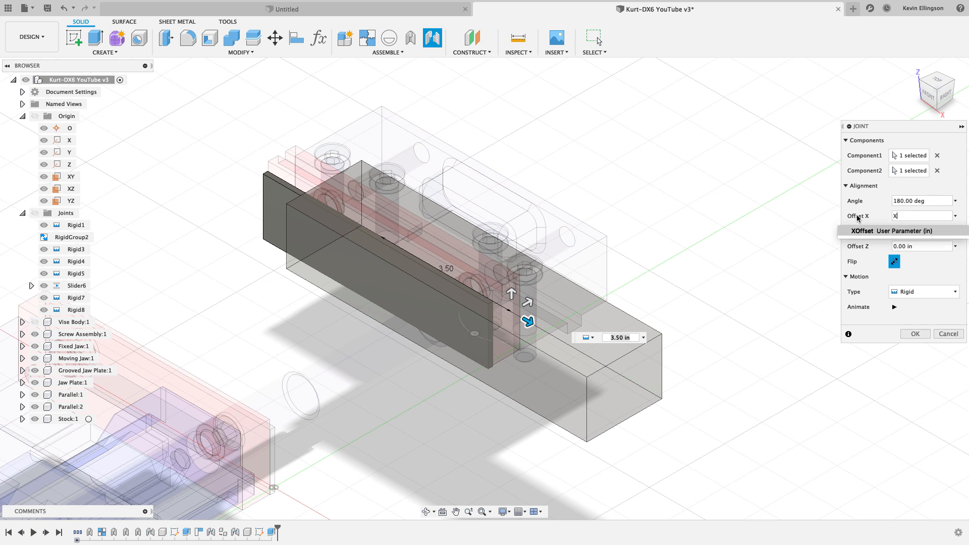
type("Offset")
key("Return")
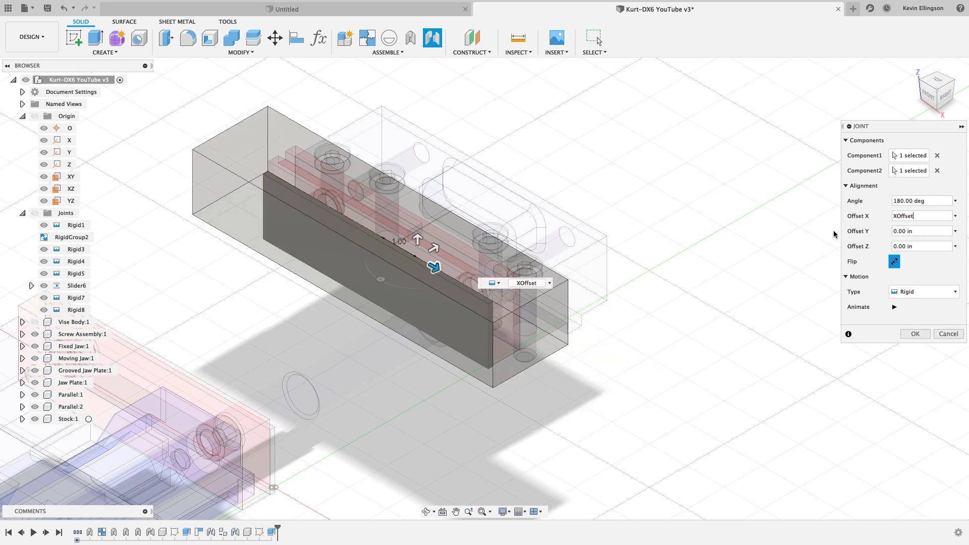
- Finish the stock's rigid joint and hide the Jaw Plate component covering the moving-jaw parallel
left_click(915, 334)
scroll(789, 327, "down", 3)
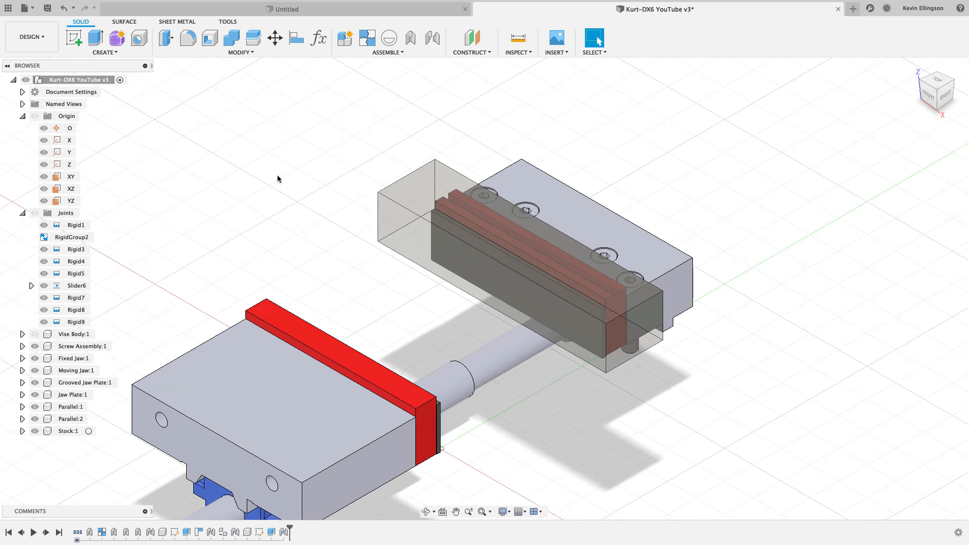
left_click(365, 370)
left_click(34, 395)
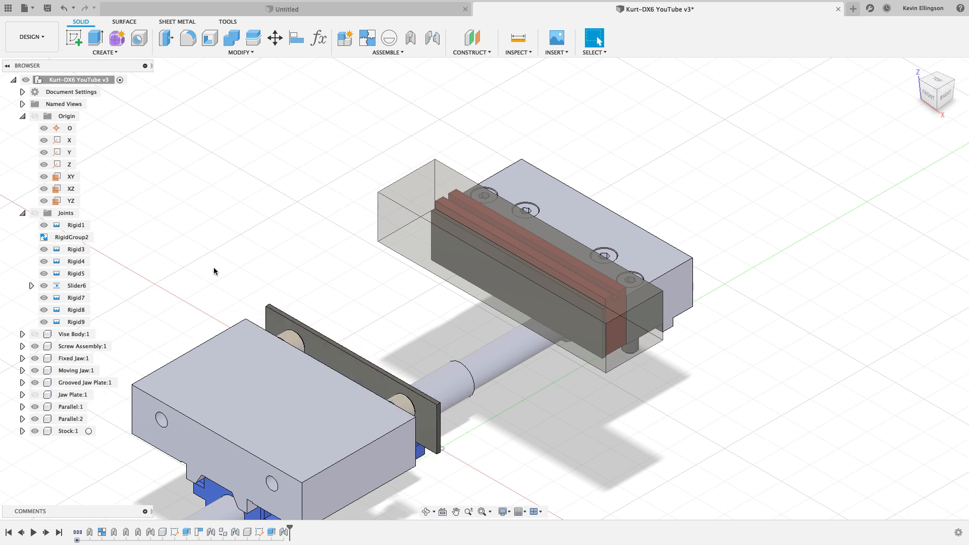
- Joint the midpoint of the moving-jaw parallel's top outer edge to the midpoint of the stock's bottom edge, unflipped, with Planar motion
left_click(433, 38)
scroll(340, 384, "up", 5)
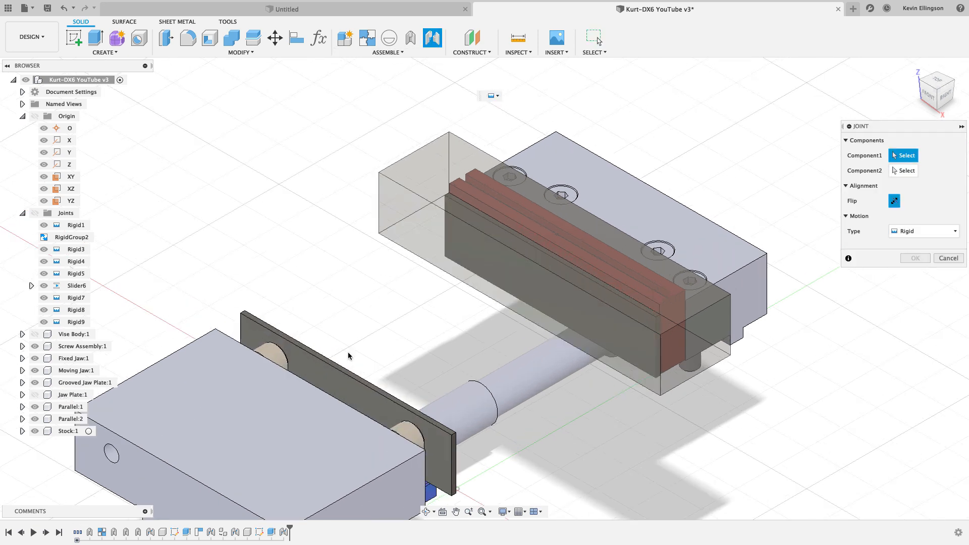
left_click(341, 387)
scroll(343, 385, "up", 3)
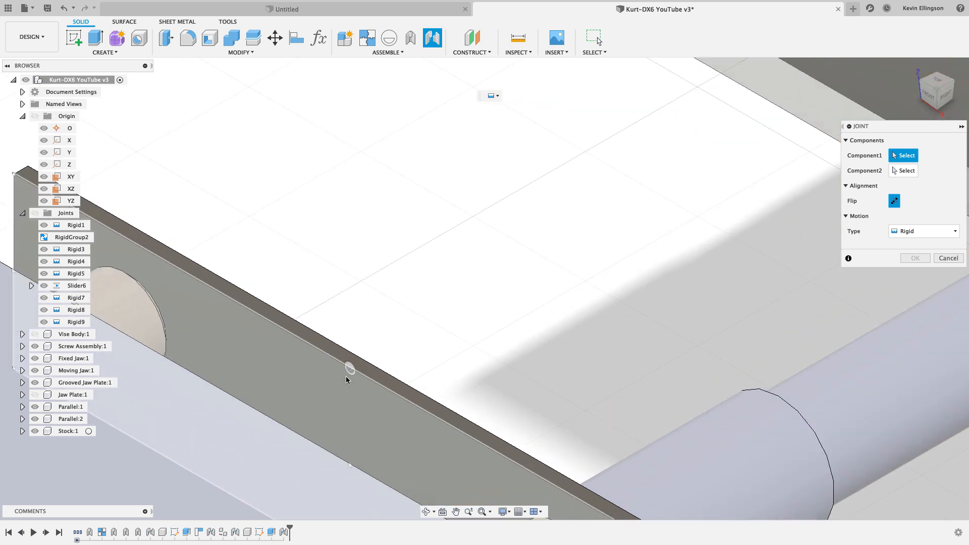
scroll(346, 394, "down", 6)
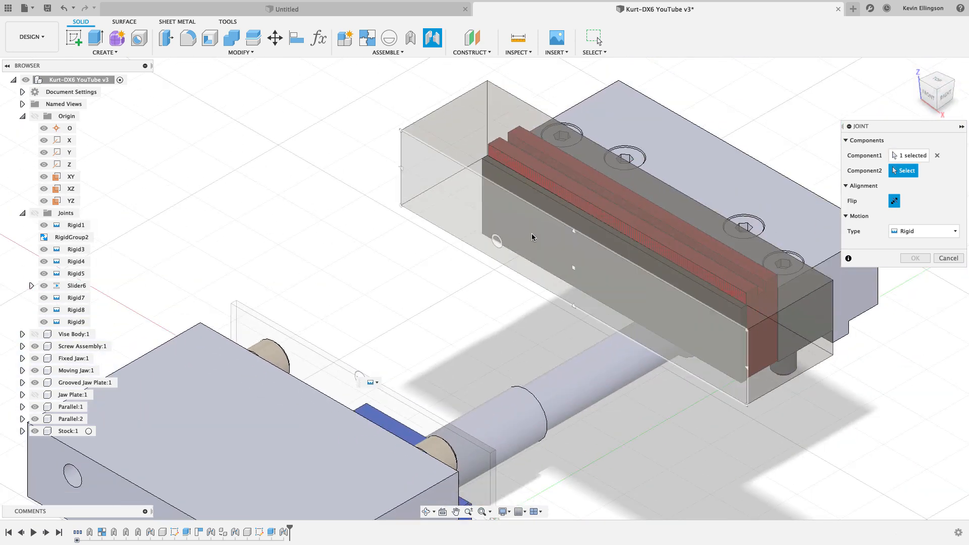
left_click(580, 301)
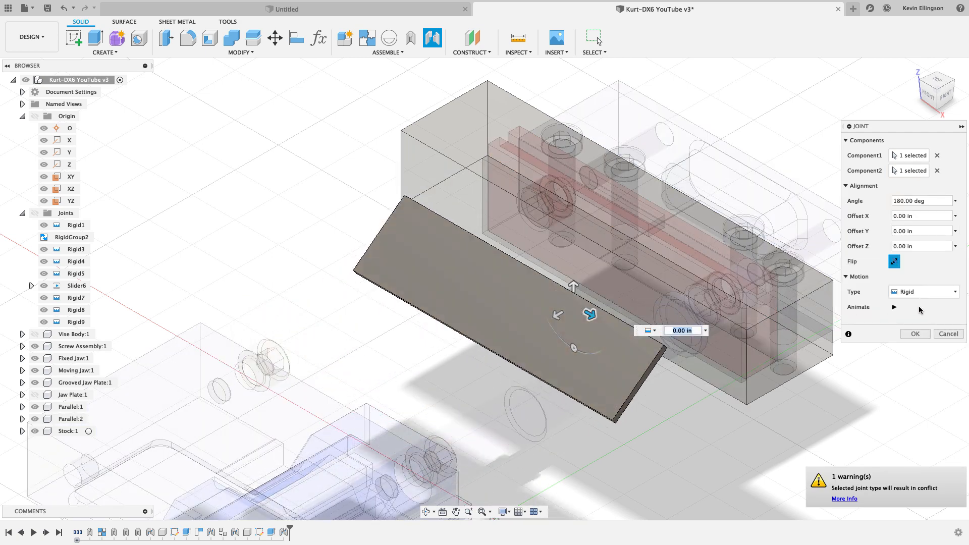
left_click(909, 294)
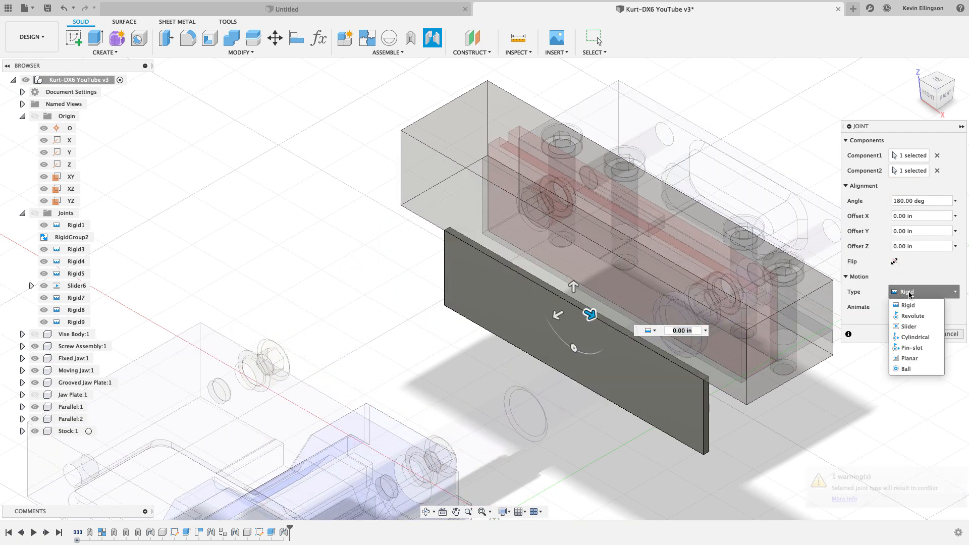
left_click(914, 361)
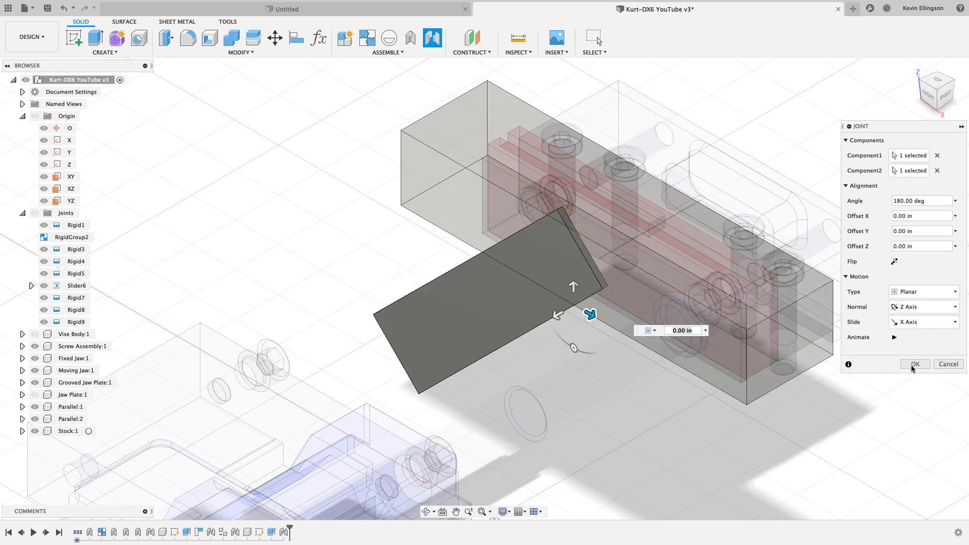
left_click(914, 365)
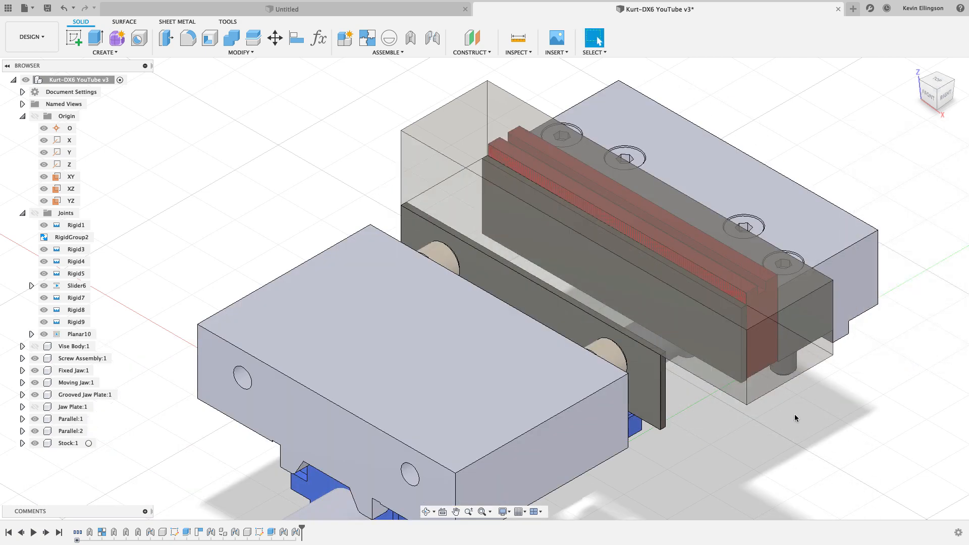
- Show the Jaw Plate and Vise Body components, checking from the side how the stock sits on both parallels
middle_click_drag(795, 416, 749, 390, "shift")
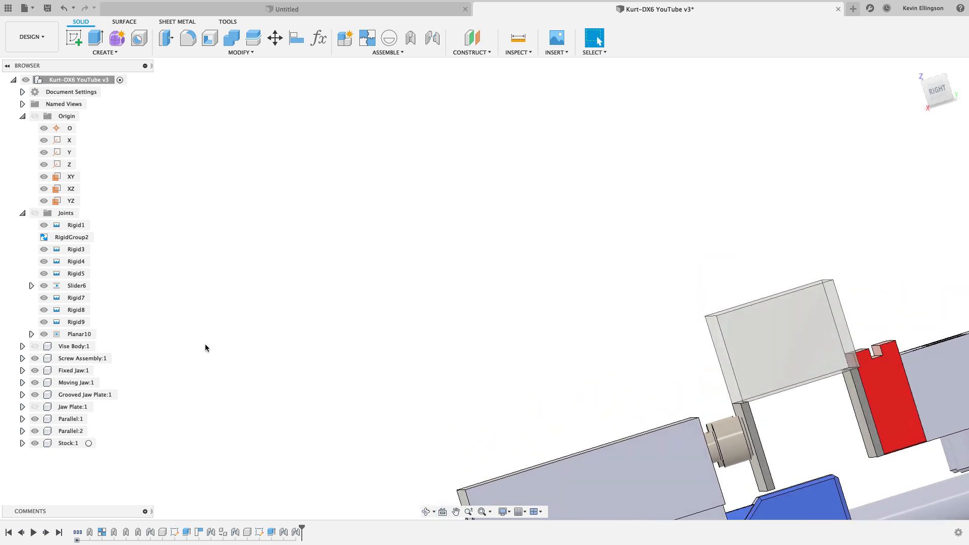
left_click(35, 407)
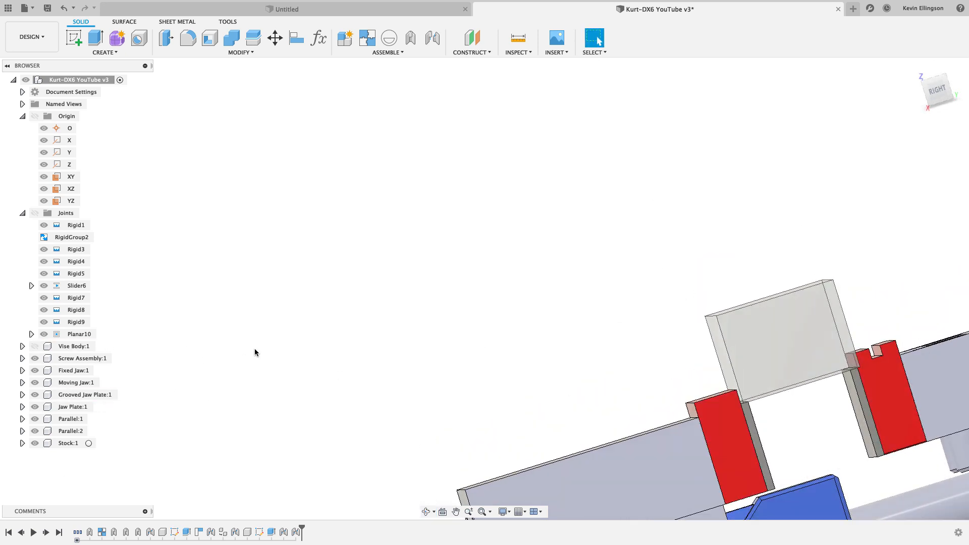
middle_click_drag(255, 349, 349, 353, "shift")
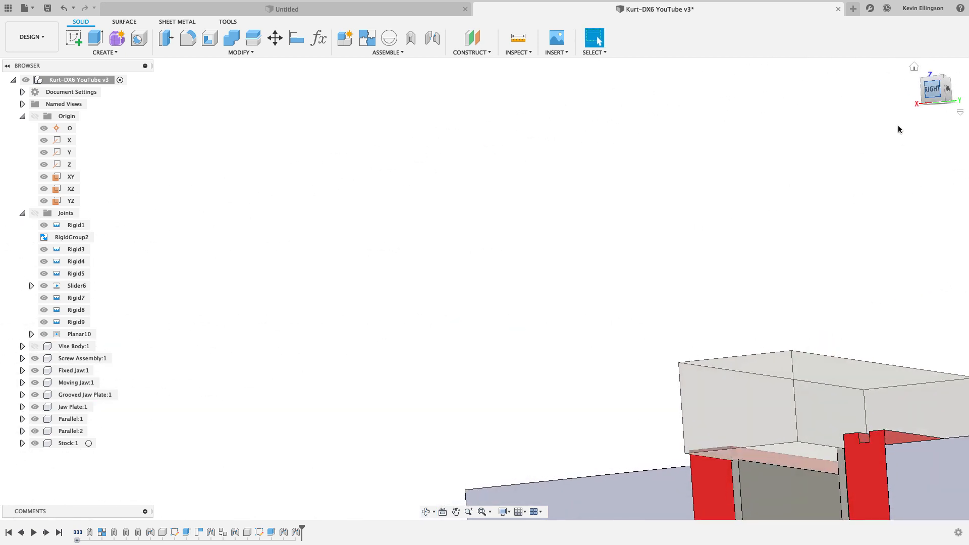
scroll(508, 242, "up", 5)
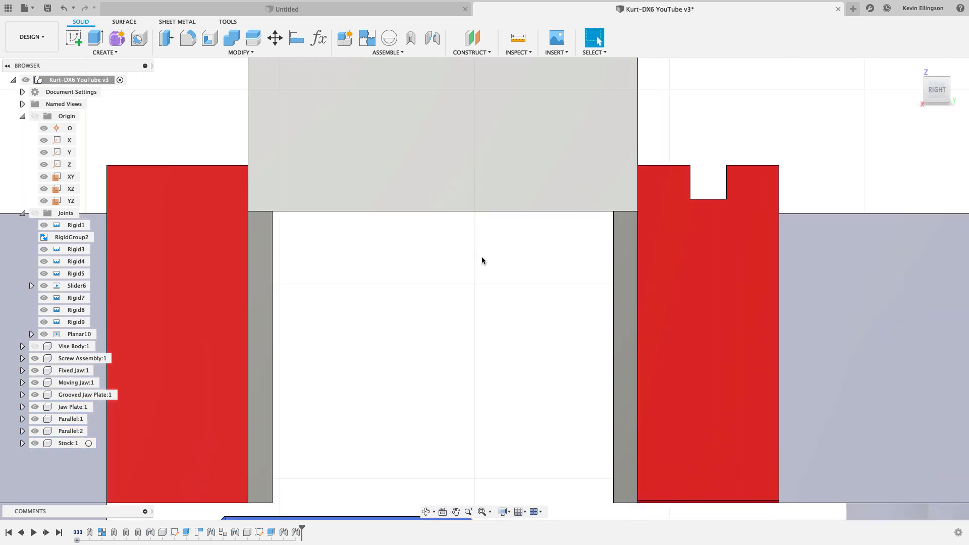
scroll(482, 256, "down", 5)
middle_click_drag(490, 253, 522, 266, "shift")
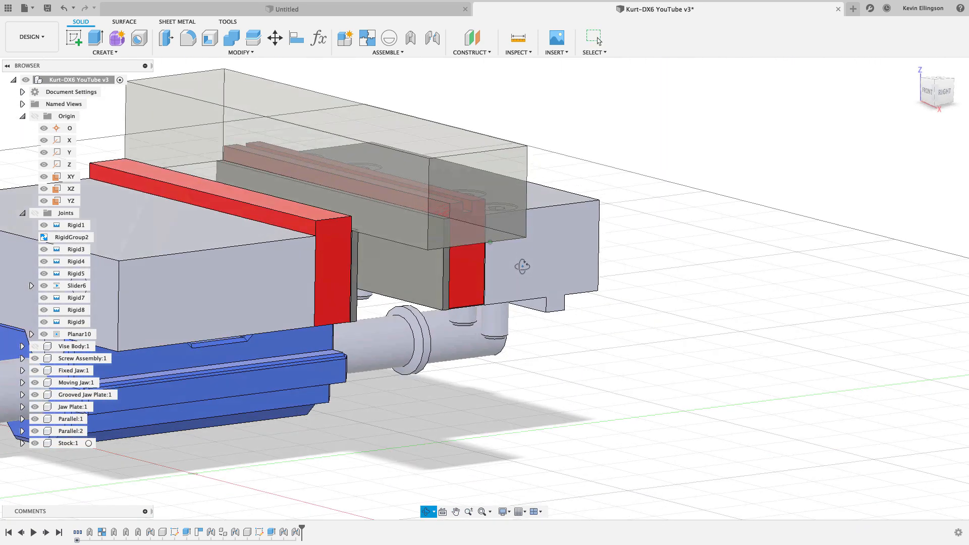
left_click(930, 82)
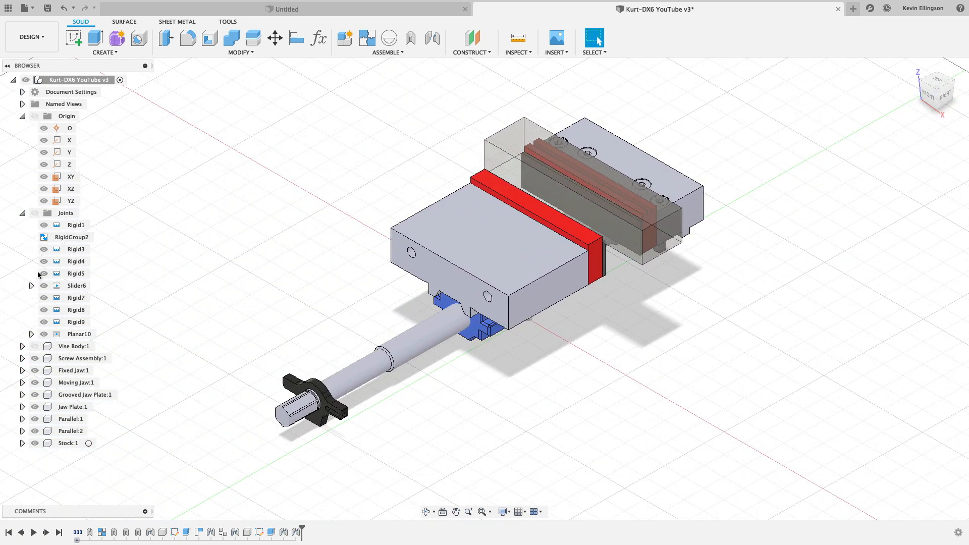
left_click(36, 347)
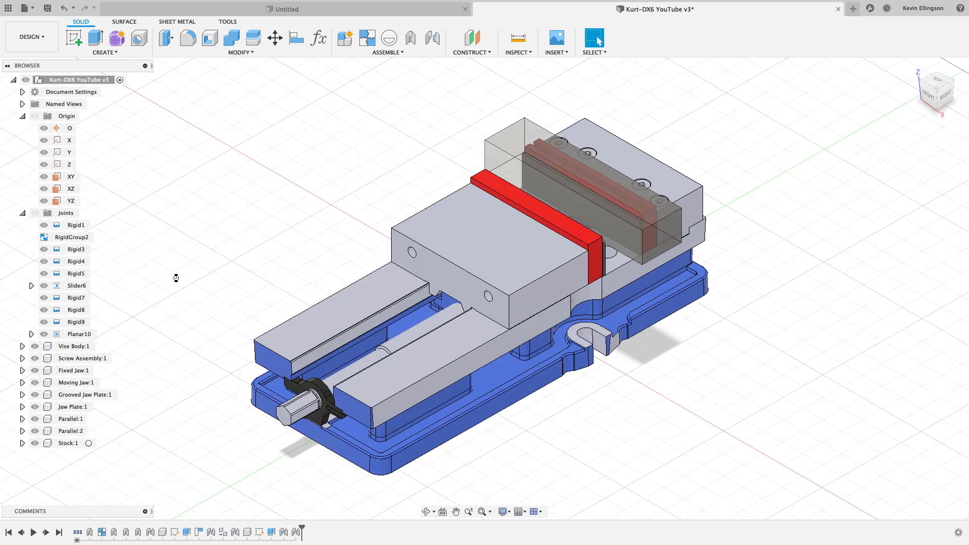
- Open the parameters table, shrink its columns and window, and arrange it beside the vise so both are visible
left_click(321, 46)
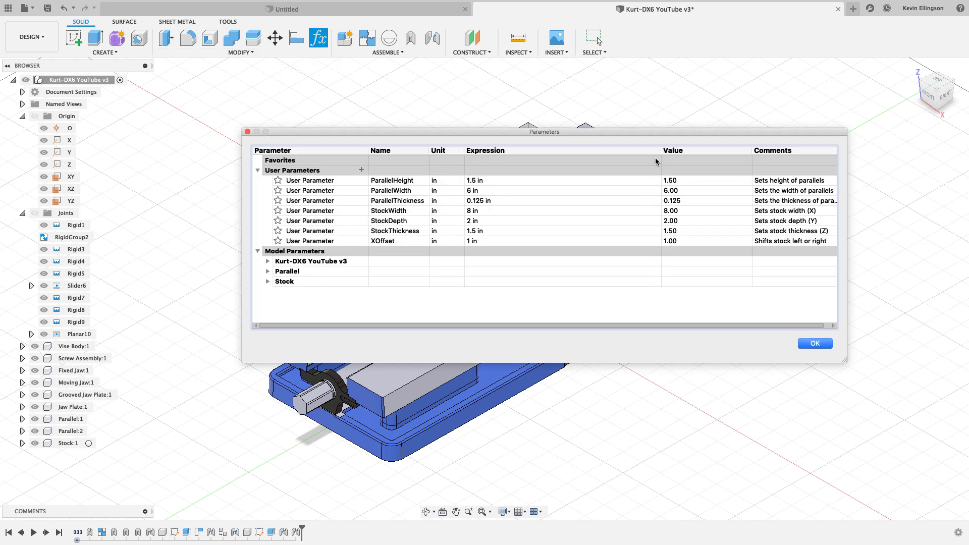
left_click_drag(662, 150, 519, 149)
left_click_drag(844, 361, 682, 338)
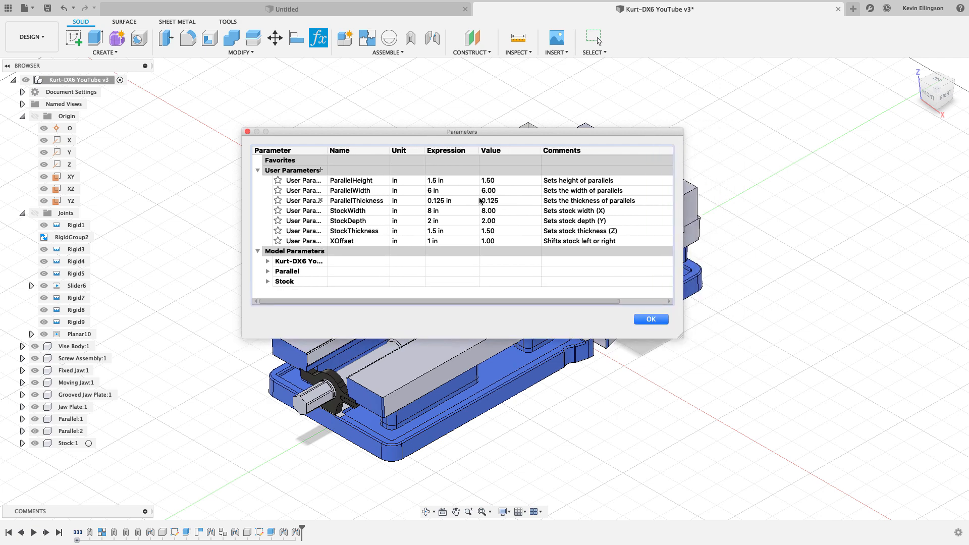
left_click_drag(393, 150, 395, 151)
left_click_drag(681, 337, 665, 335)
middle_click_drag(732, 316, 921, 343)
left_click(545, 132)
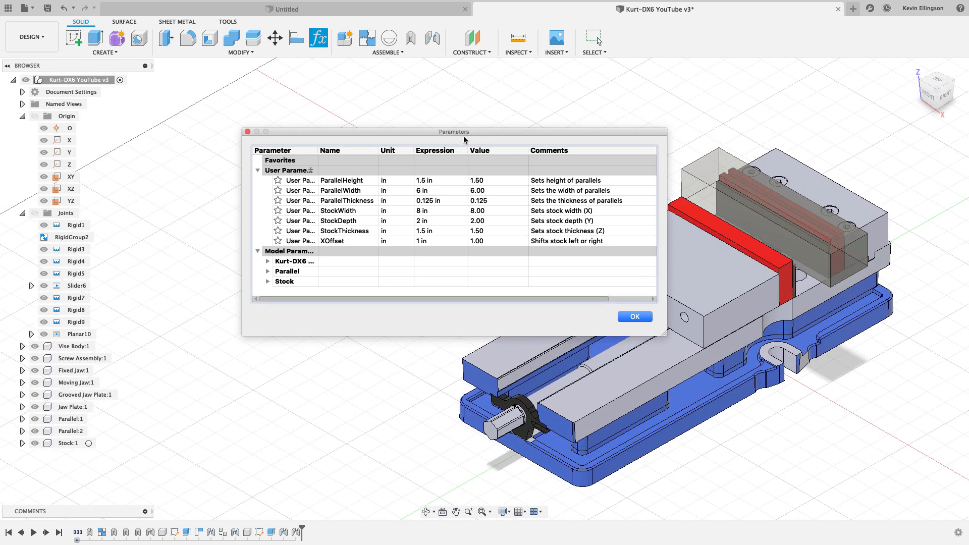
left_click_drag(440, 130, 268, 90)
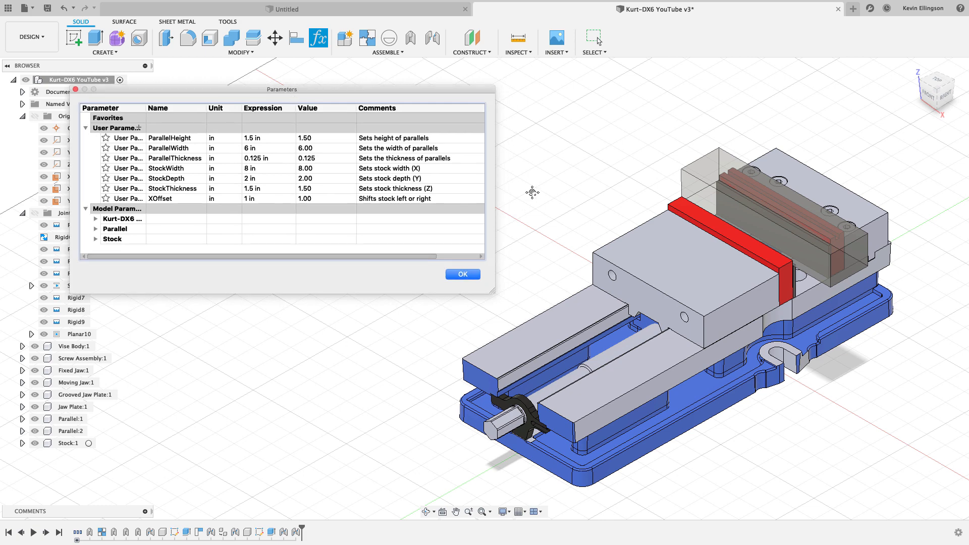
middle_click_drag(542, 191, 565, 193)
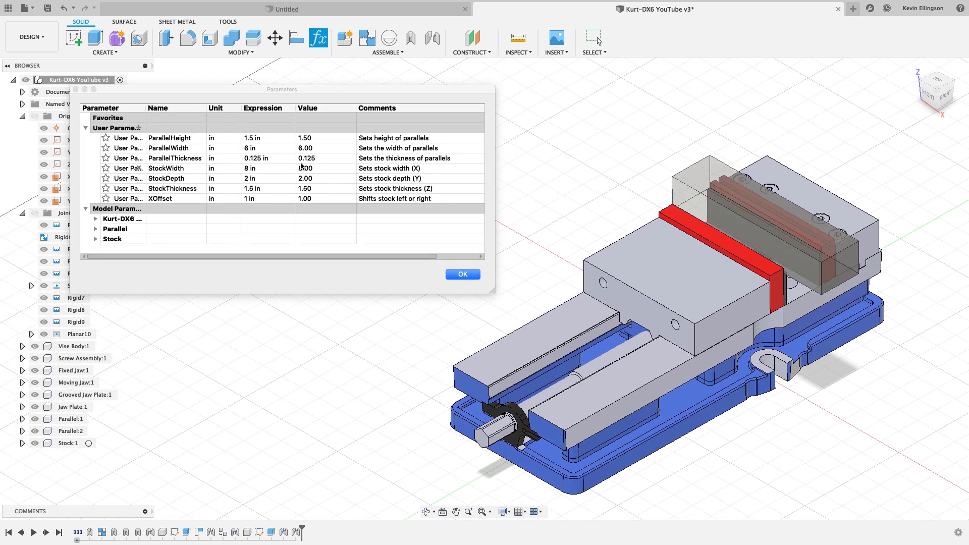
- Set the ParallelHeight user parameter to 1.625 in while viewing the vise from the right side
double_click(275, 140)
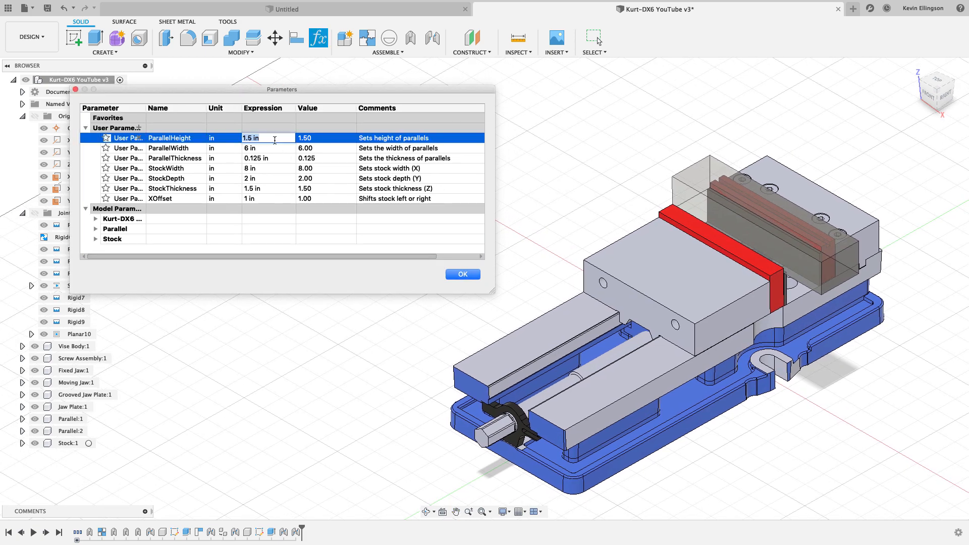
left_click(945, 97)
scroll(721, 245, "up", 5)
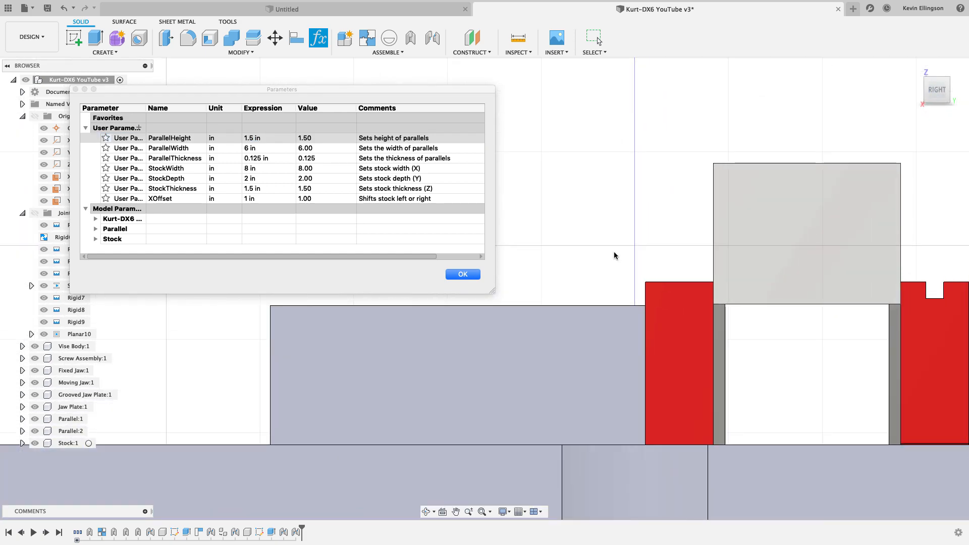
double_click(271, 140)
type("1.")
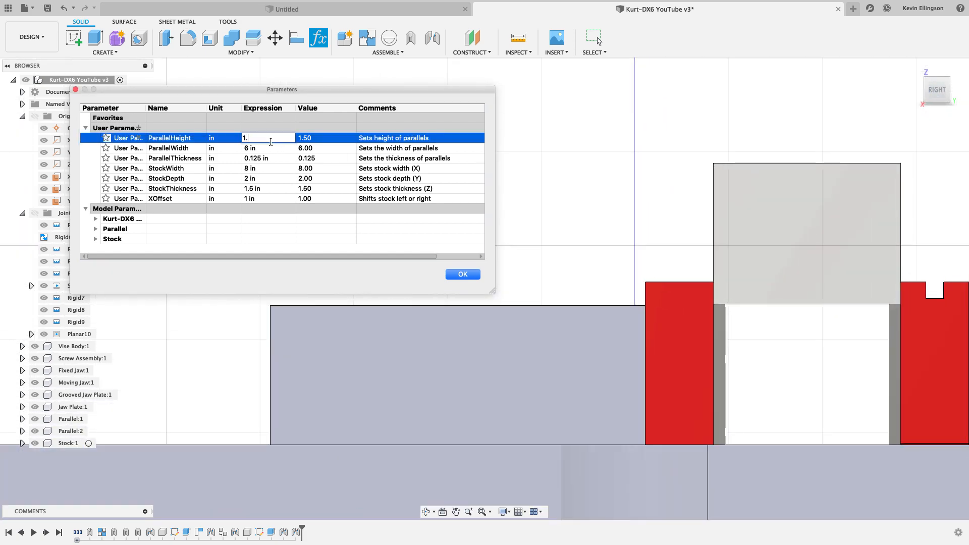
type("625")
key("Return")
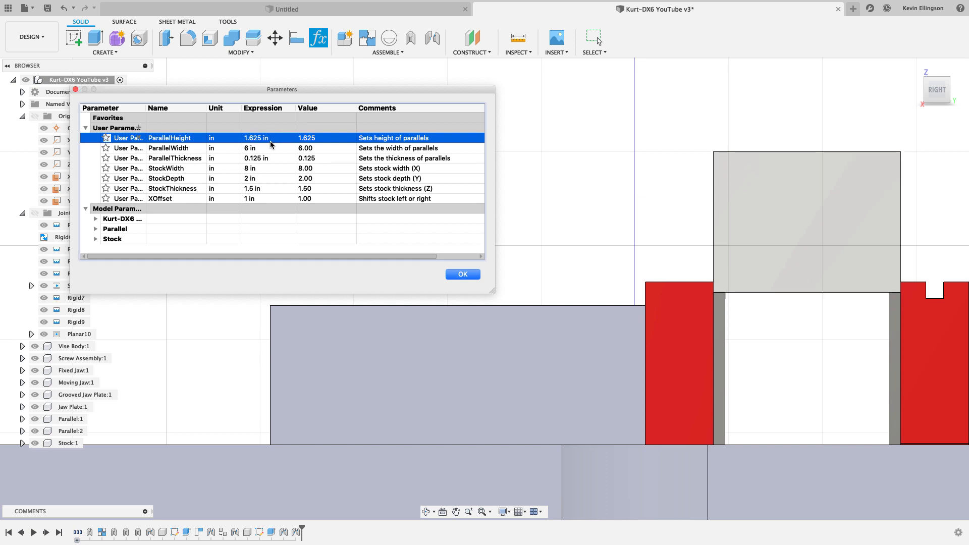
- Test the ParallelWidth parameter at 7 in and 4 in, and return it to 6 in
scroll(648, 151, "down", 1)
middle_click_drag(637, 161, 671, 174, "shift")
scroll(671, 177, "down", 5)
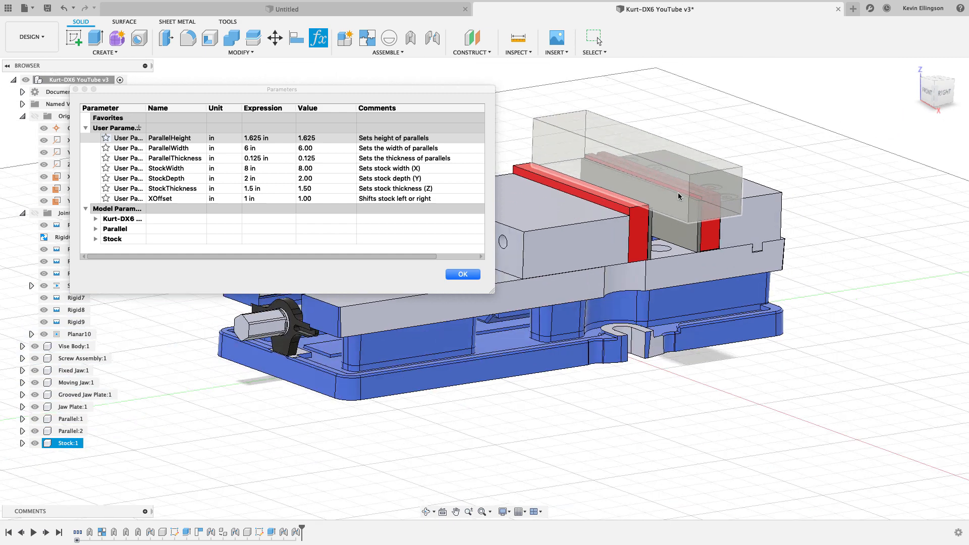
left_click(267, 147)
type("7")
key("Return")
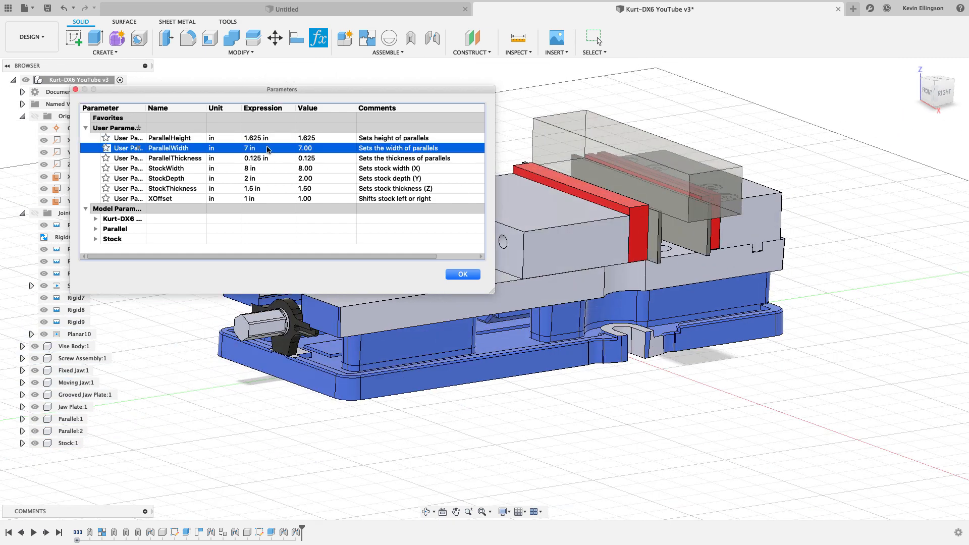
left_click(267, 147)
type("4")
key("Return")
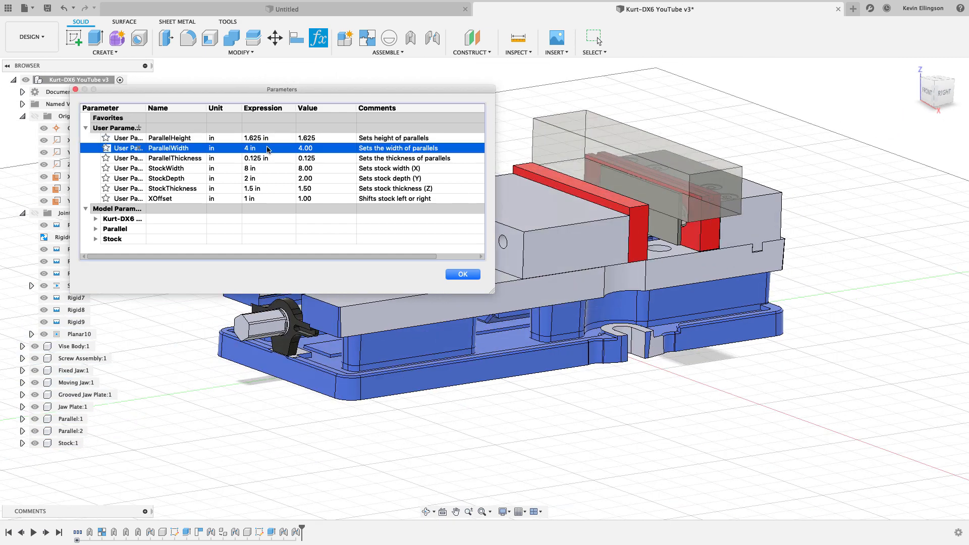
left_click(267, 148)
type("6")
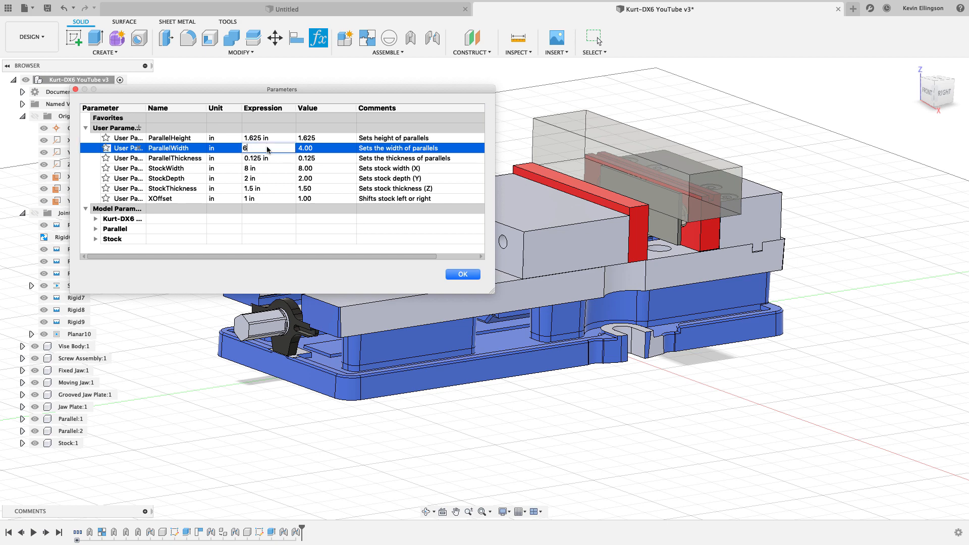
key("Return")
- Test the ParallelThickness parameter at 0.05 in and return it to 0.125 in
left_click(273, 158)
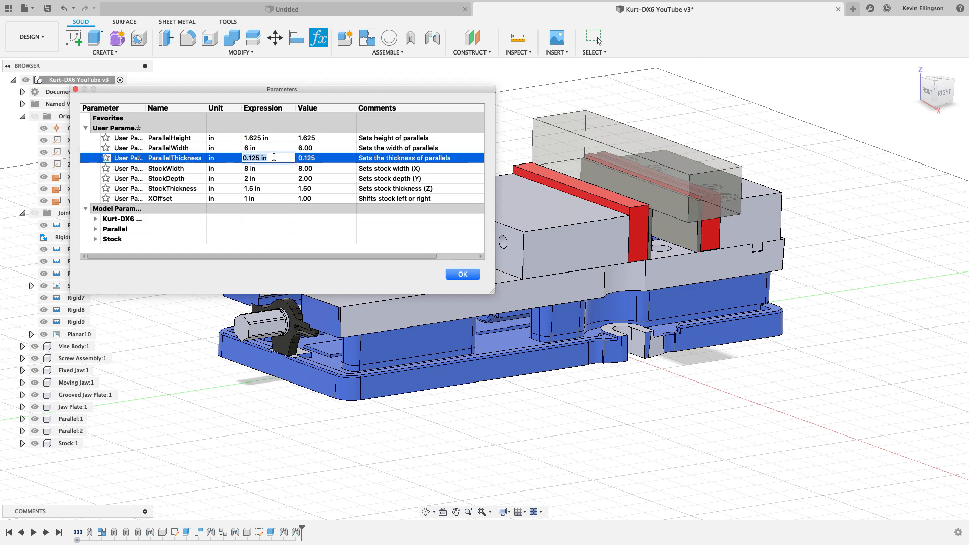
type(".05")
key("Return")
left_click(274, 158)
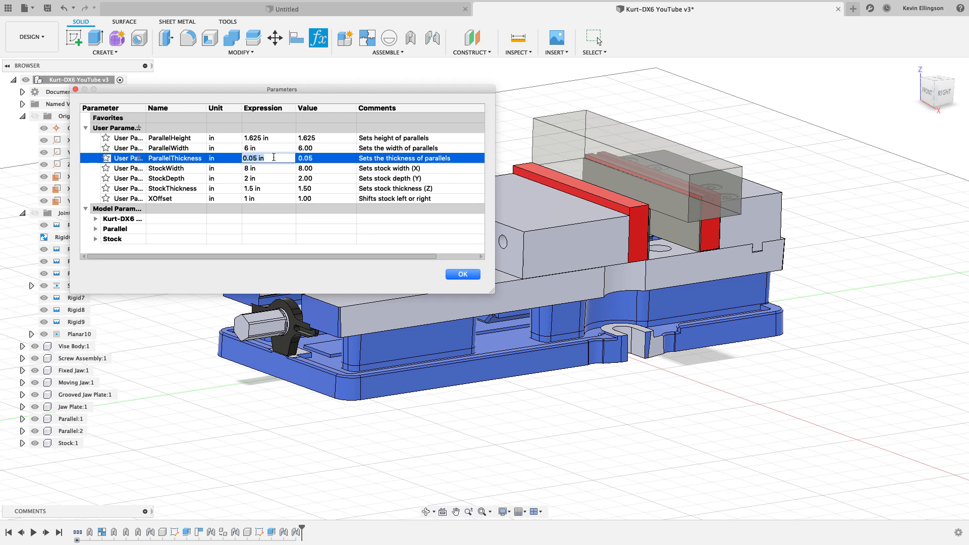
type(".125")
key("Return")
- Test the StockWidth parameter at 10 in and 4 in, and return it to 8 in
left_click(270, 167)
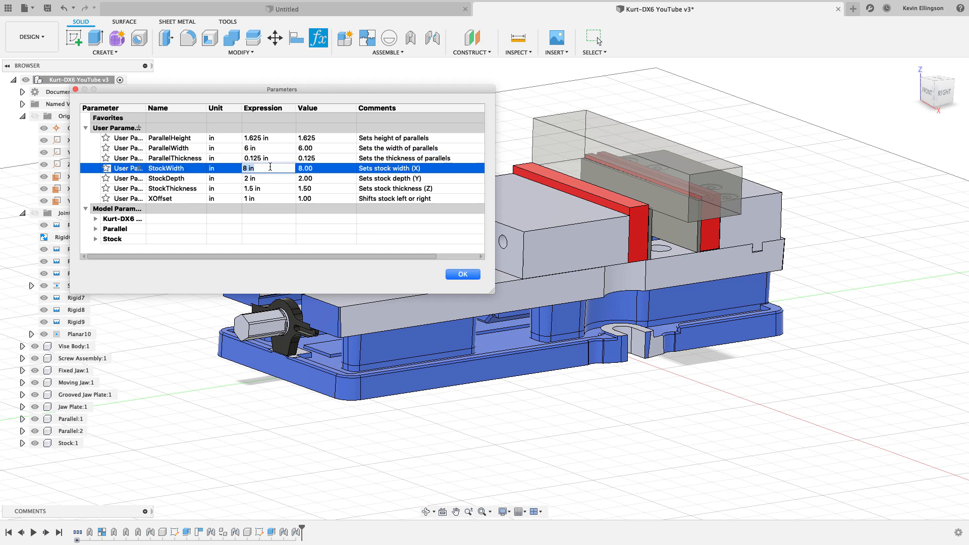
type("10")
key("Return")
left_click(270, 168)
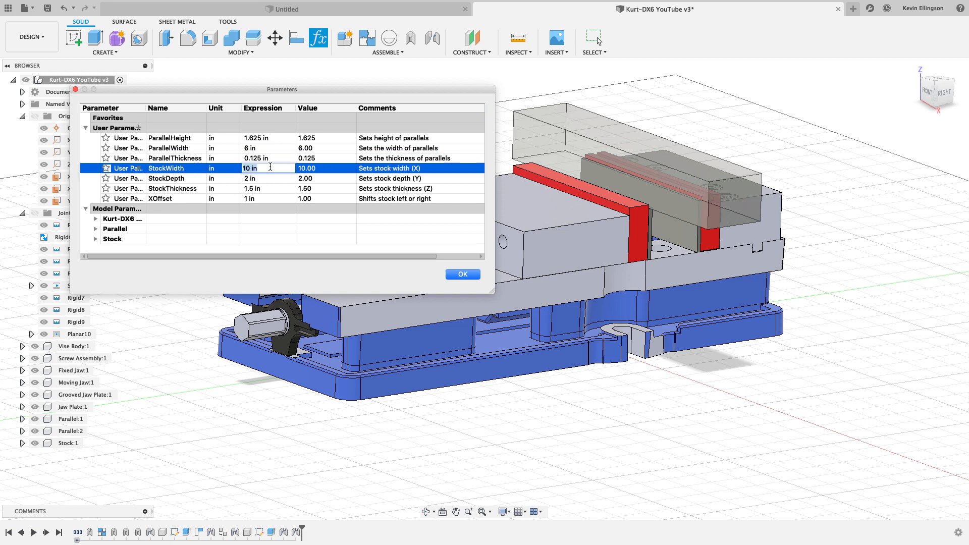
type("4")
key("Return")
left_click(271, 168)
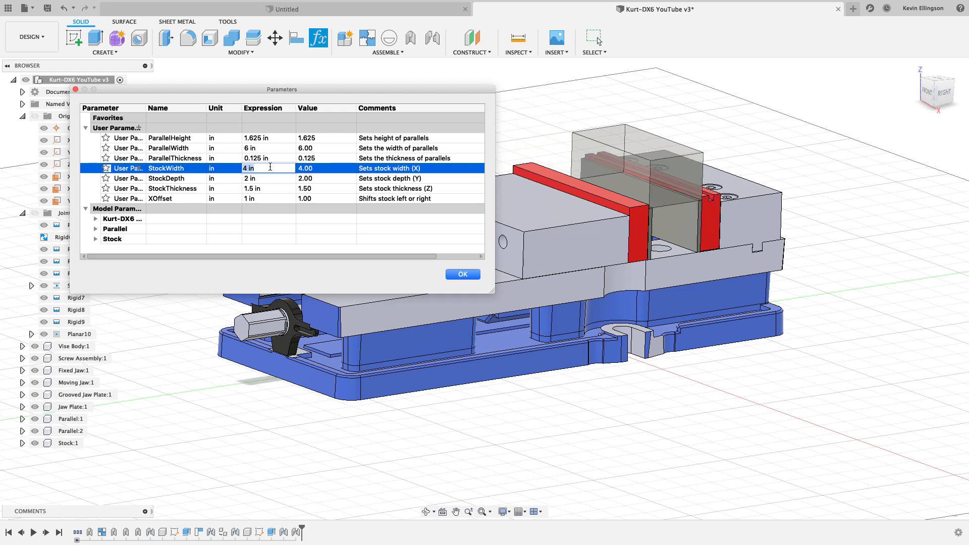
type("8")
key("Return")
- Test the StockDepth parameter at 5 in and 0.25 in, and return it to 2 in
left_click(270, 175)
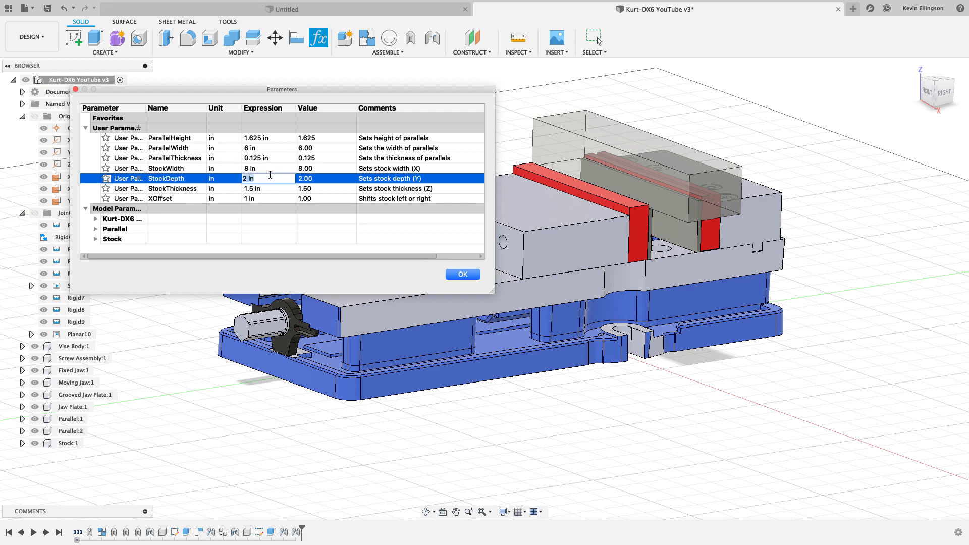
type("5")
key("Return")
left_click(270, 175)
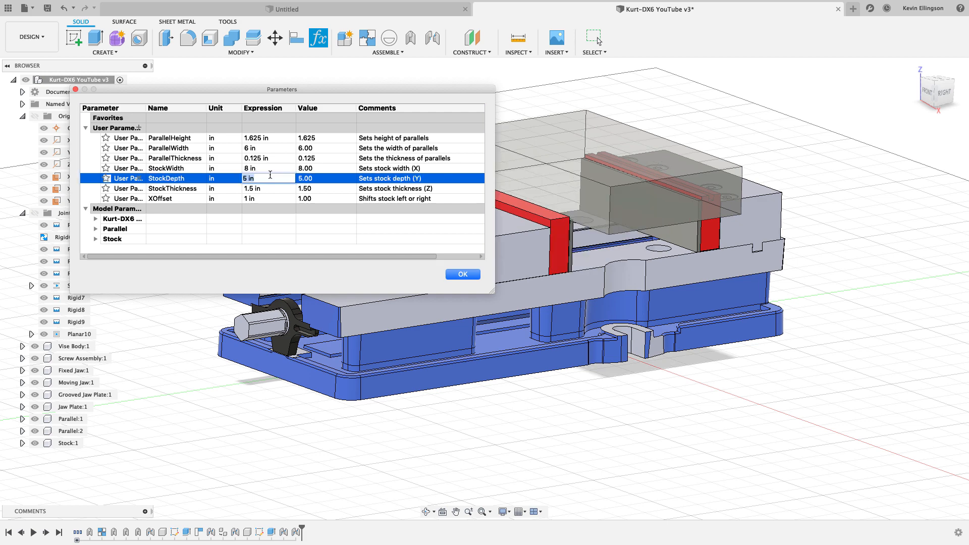
type(".25")
key("Return")
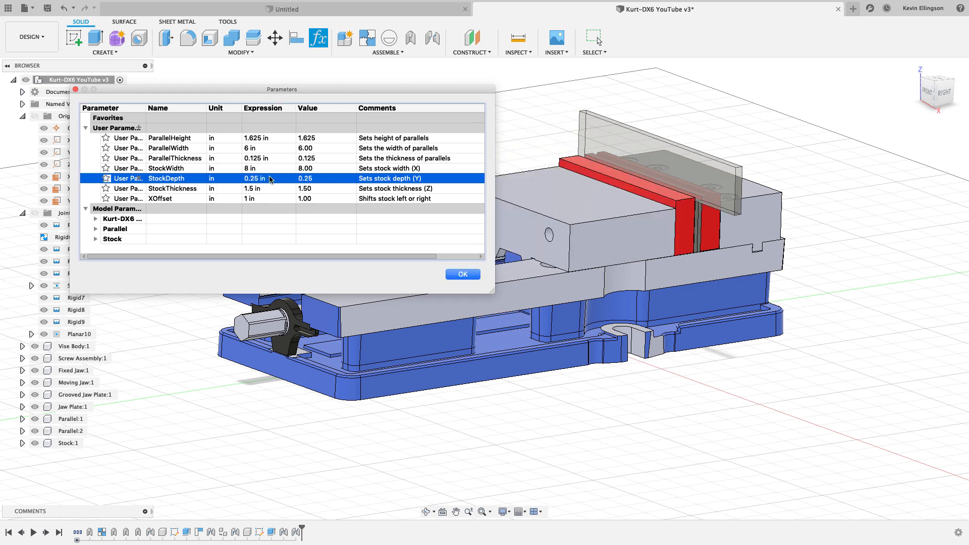
left_click(269, 179)
type("2")
key("Return")
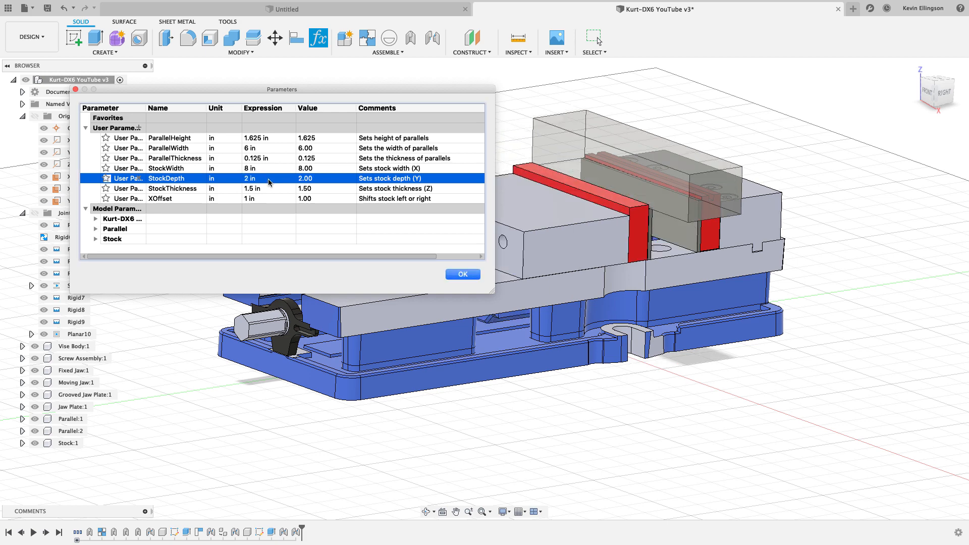
- Test the StockThickness parameter at 0.5 in, and set it to 1 in
left_click(269, 190)
type(".")
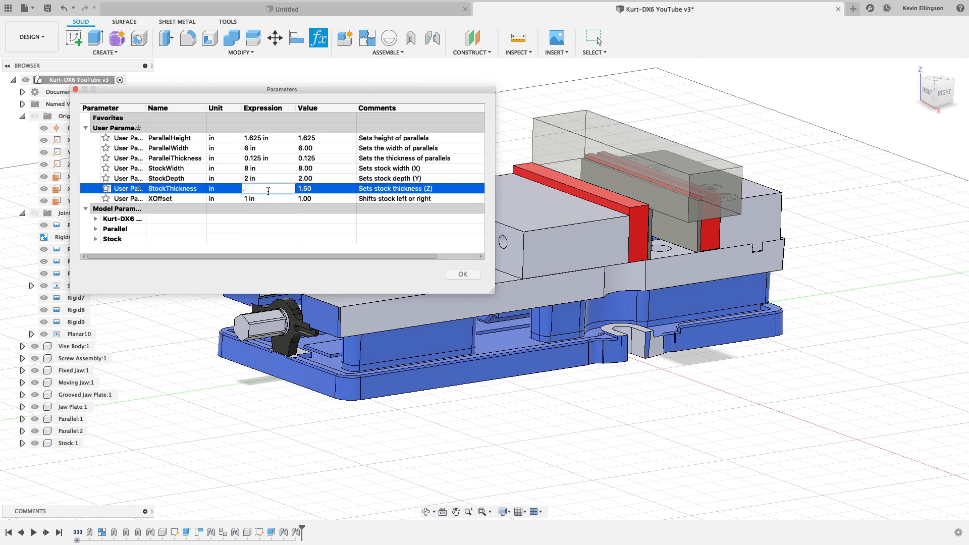
type("5")
key("Return")
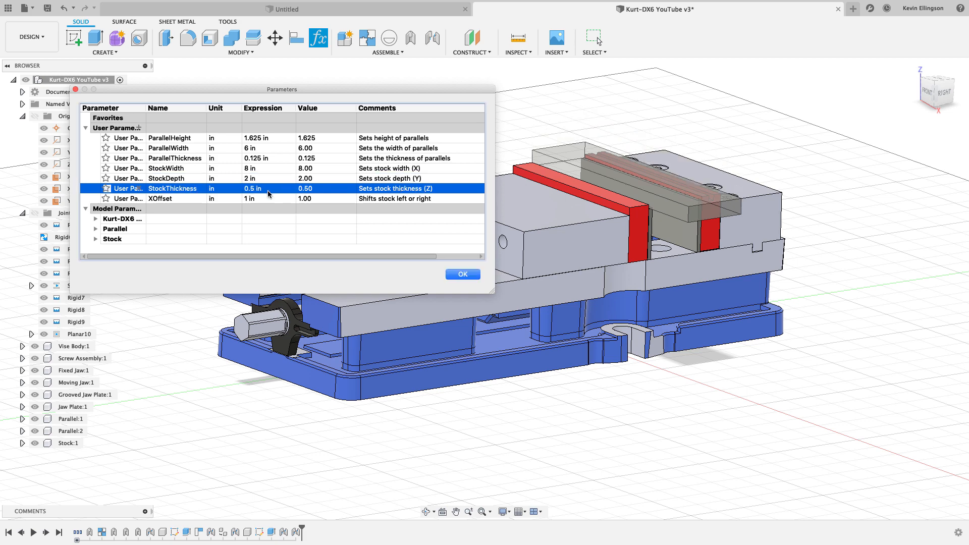
left_click(268, 192)
type("1")
key("Return")
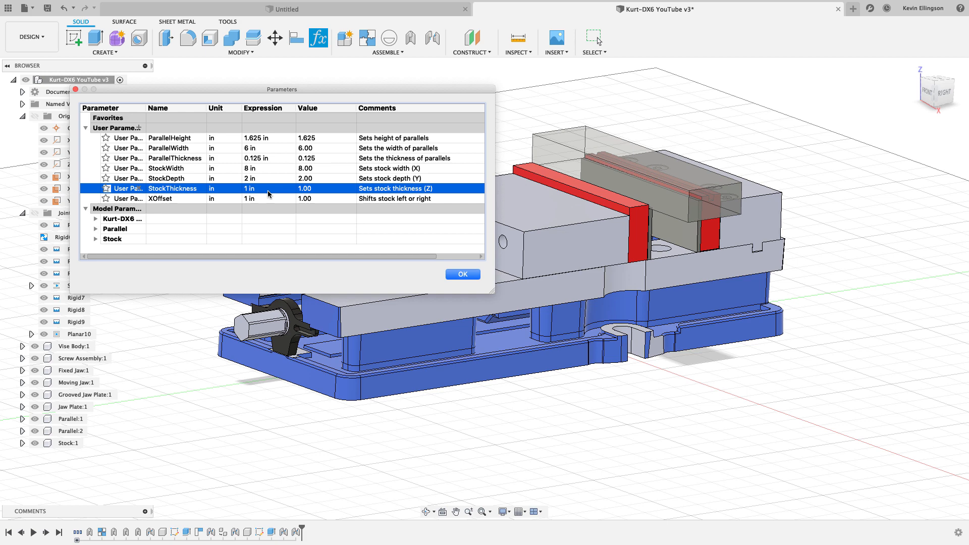
- Set the XOffset user parameter to 0 in
left_click(264, 198)
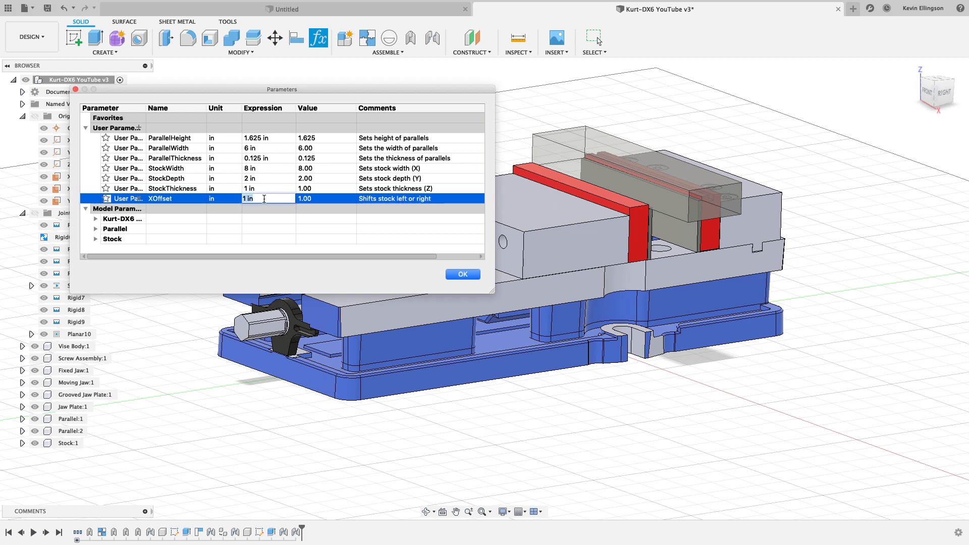
type("0")
key("Return")
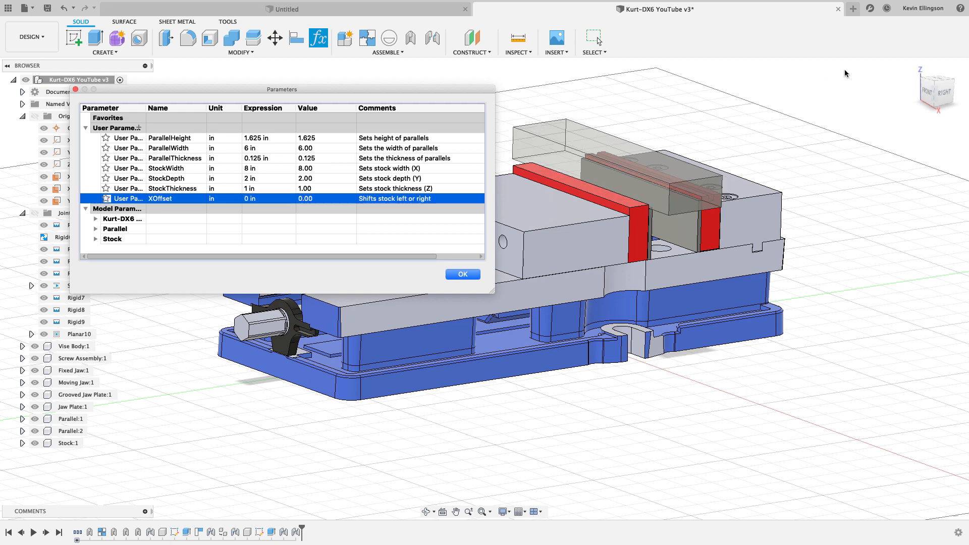
- Test the XOffset parameter at 1 in and -1 in, return it to 0 in, and accept the parameters
left_click(927, 82)
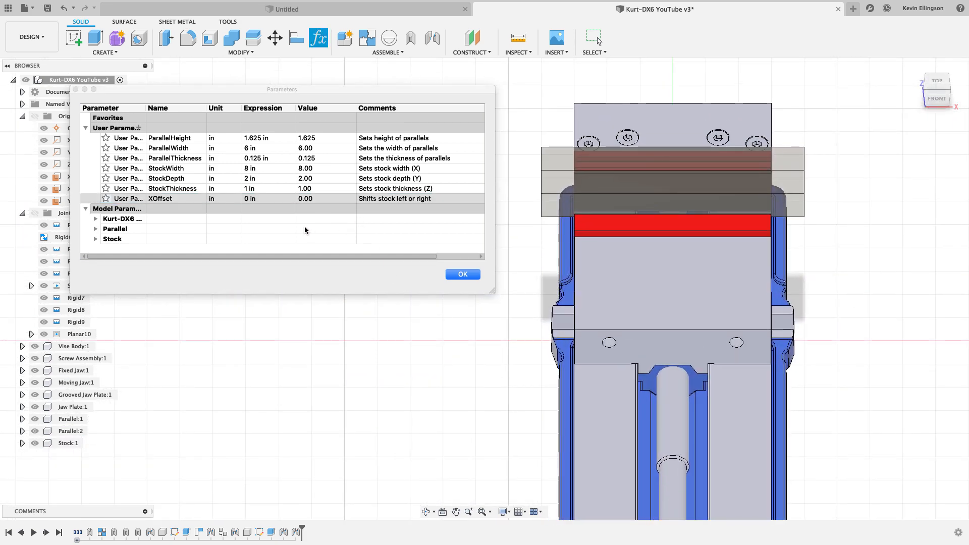
left_click(264, 198)
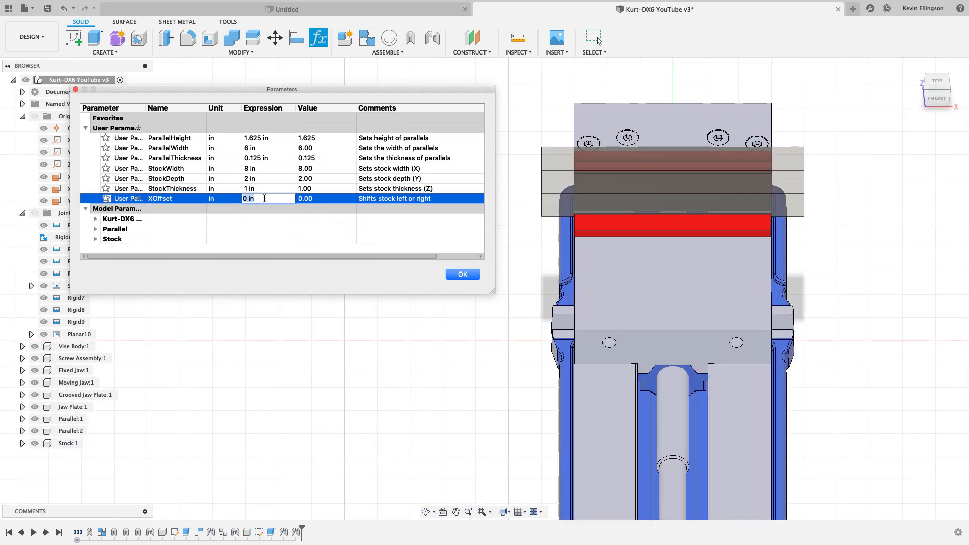
type("1")
key("Return")
left_click(272, 199)
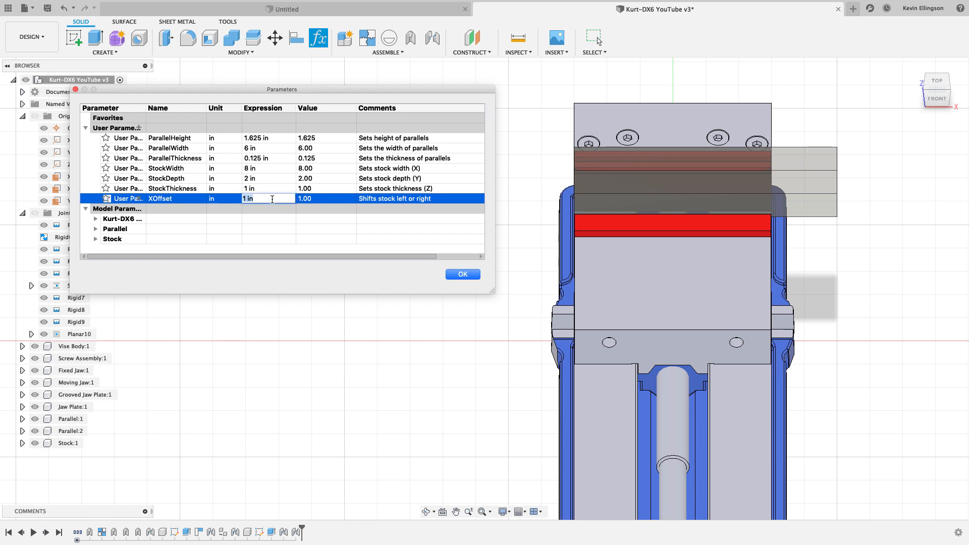
type("-1")
key("Return")
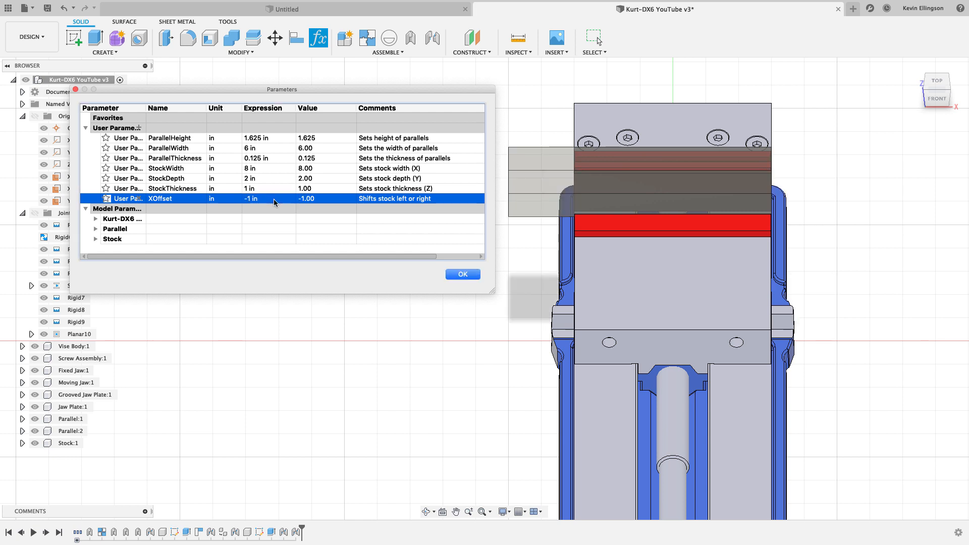
left_click(271, 199)
type("0")
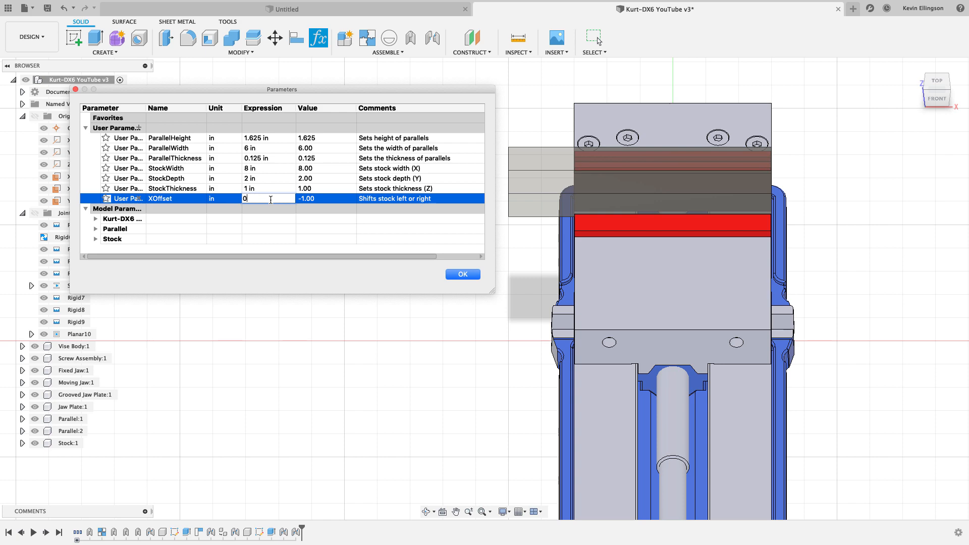
key("Return")
left_click(458, 279)
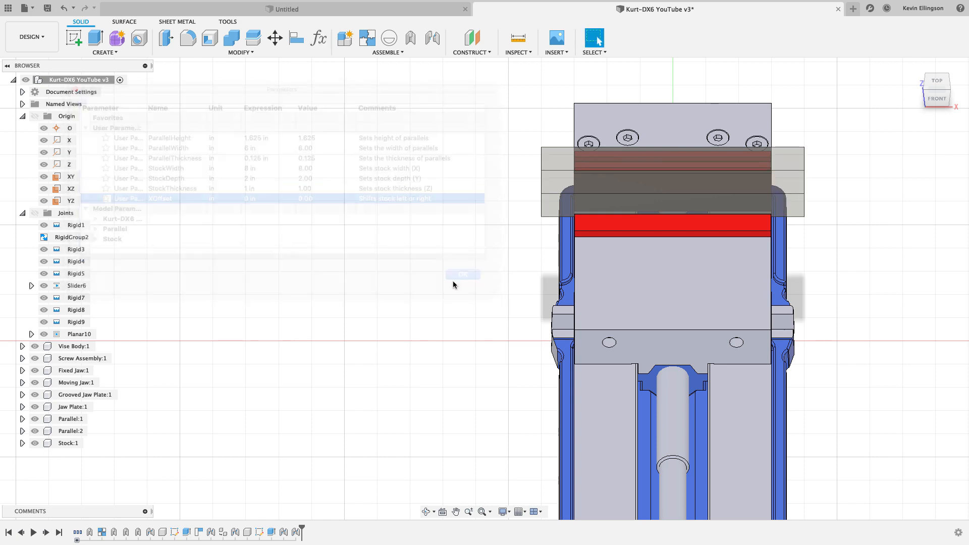
- Return the vise to the home view and close the empty untitled design
left_click(914, 67)
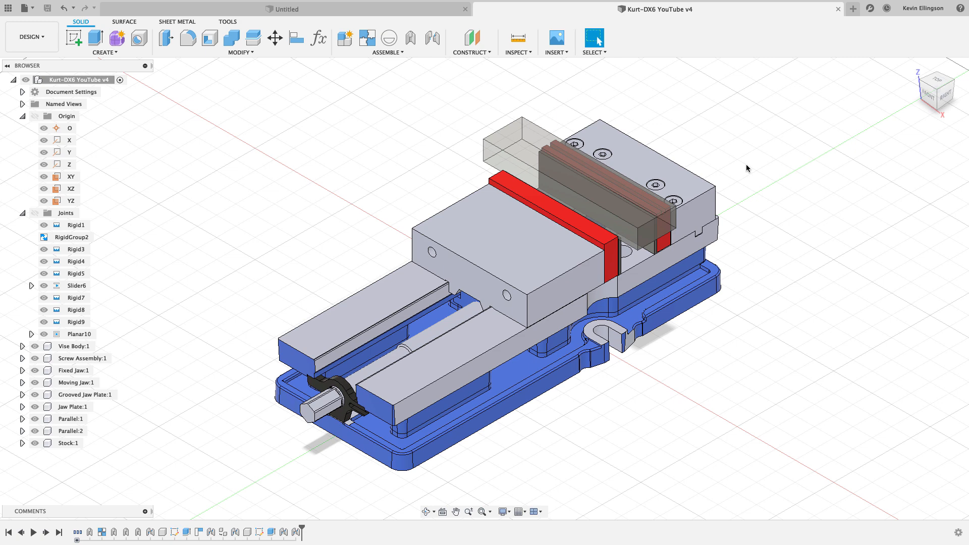
left_click(409, 15)
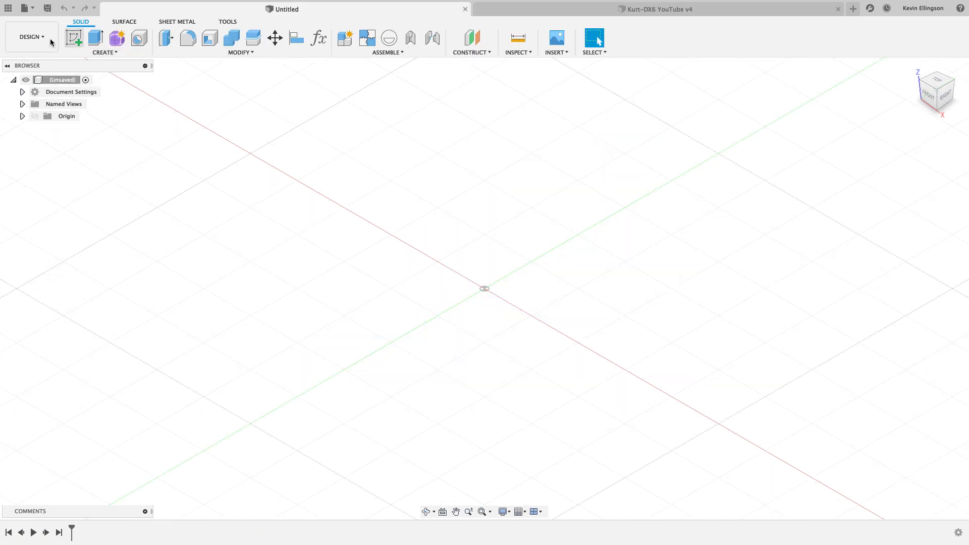
left_click(465, 9)
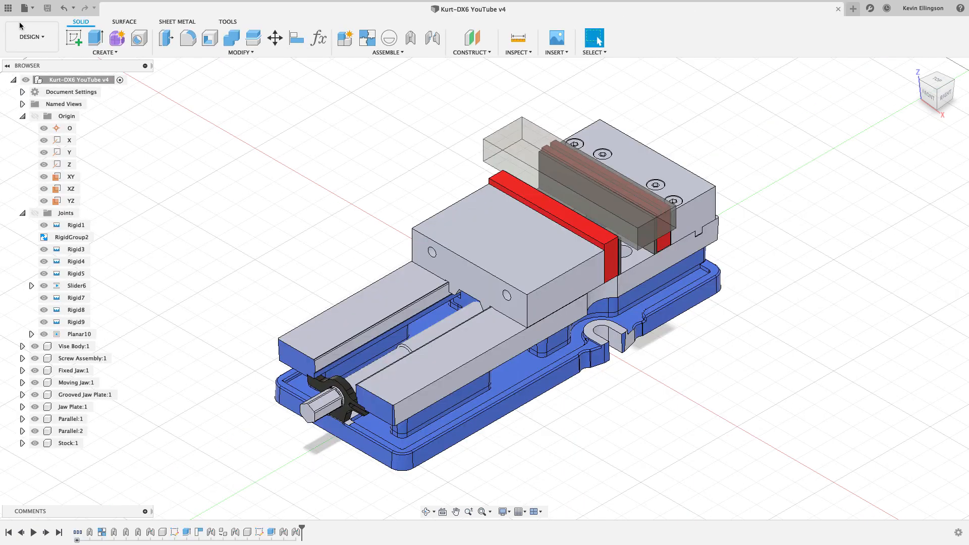
- Open the hub design from the project's files
left_click(7, 8)
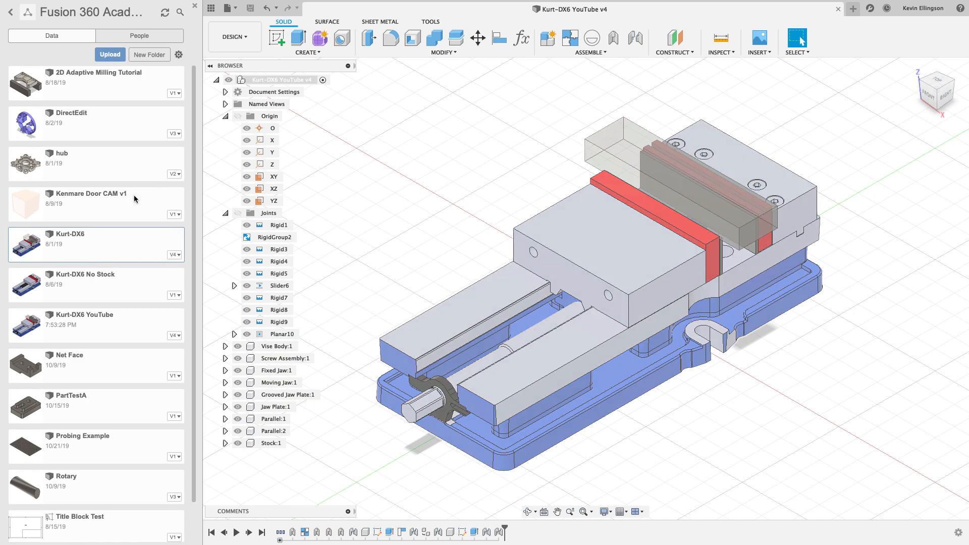
right_click(111, 162)
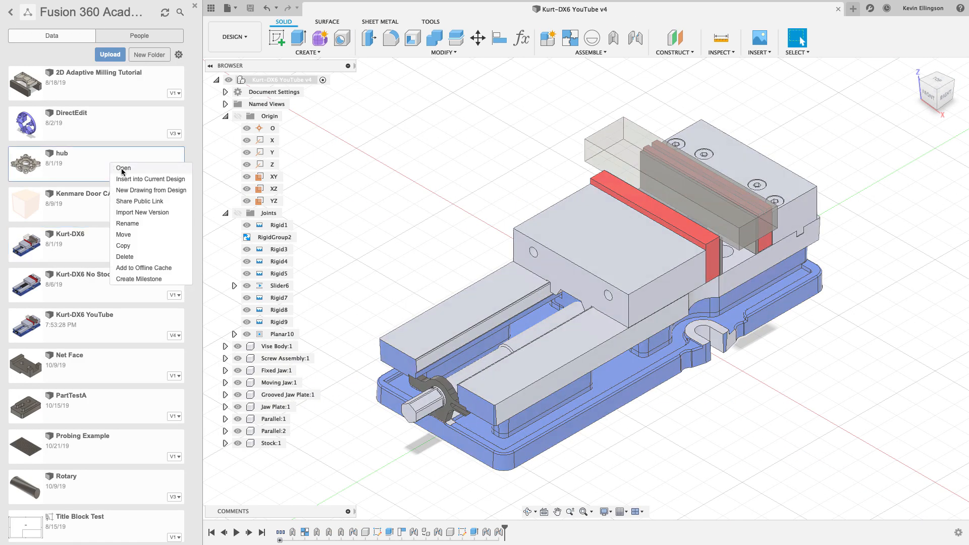
left_click(123, 169)
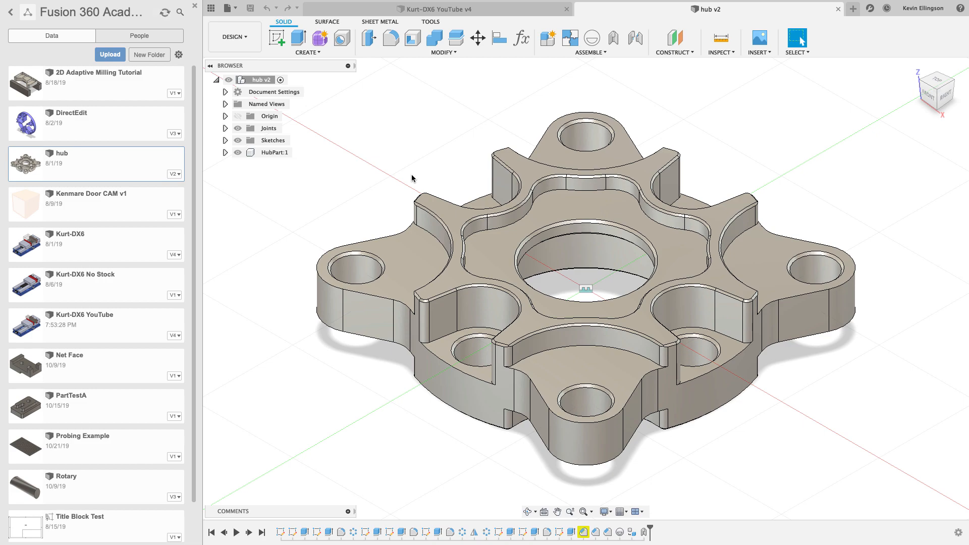
- Insert the Kurt-DX6 YouTube vise assembly into the hub design as a linked component
scroll(412, 178, "down", 1)
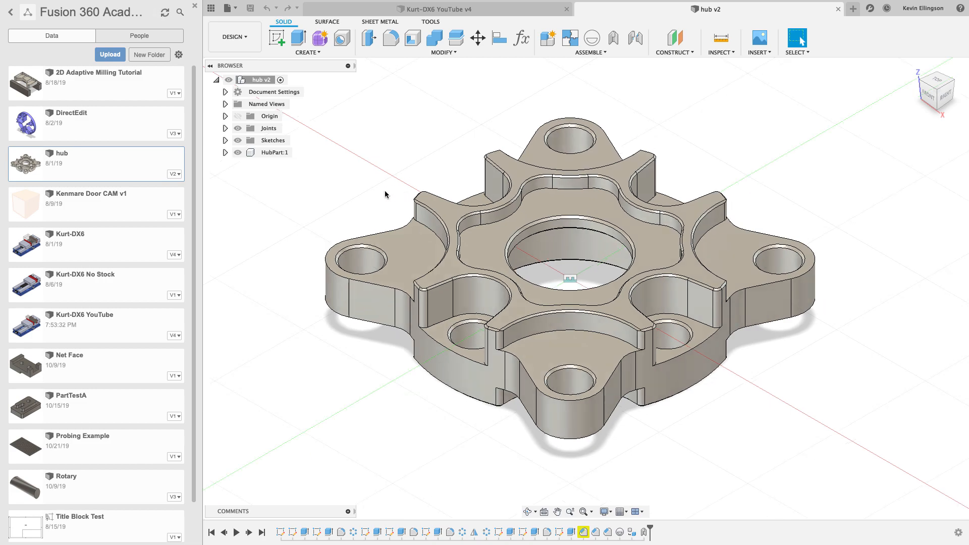
middle_click_drag(366, 190, 337, 197, "shift")
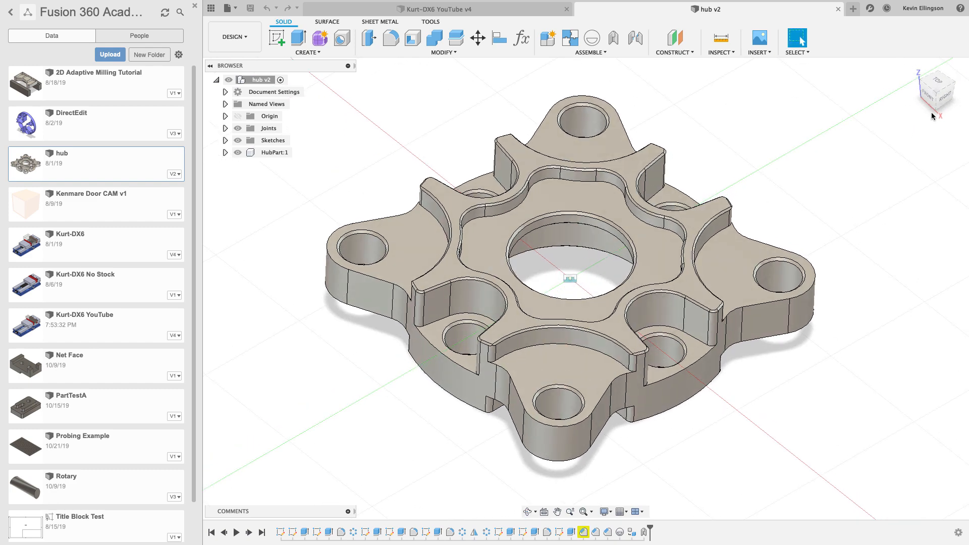
left_click(938, 93)
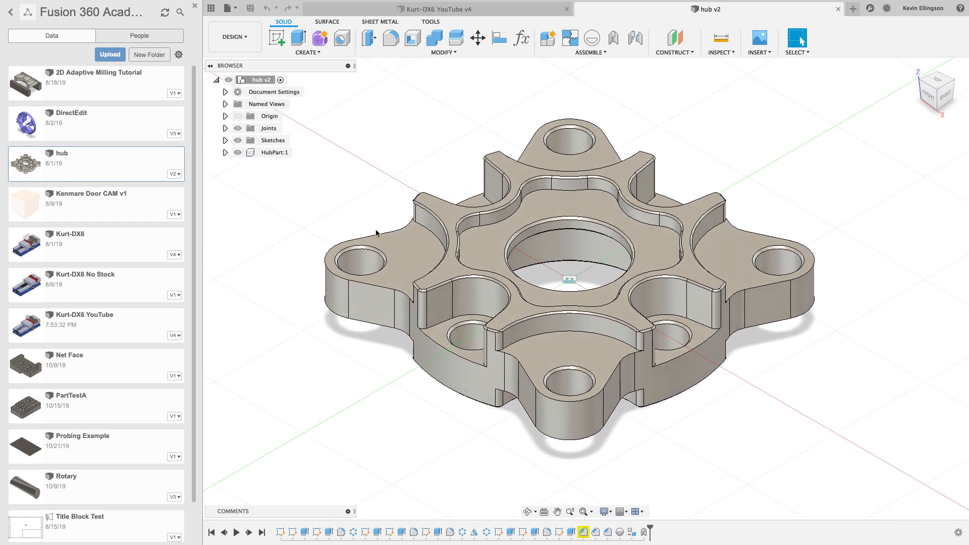
right_click(116, 248)
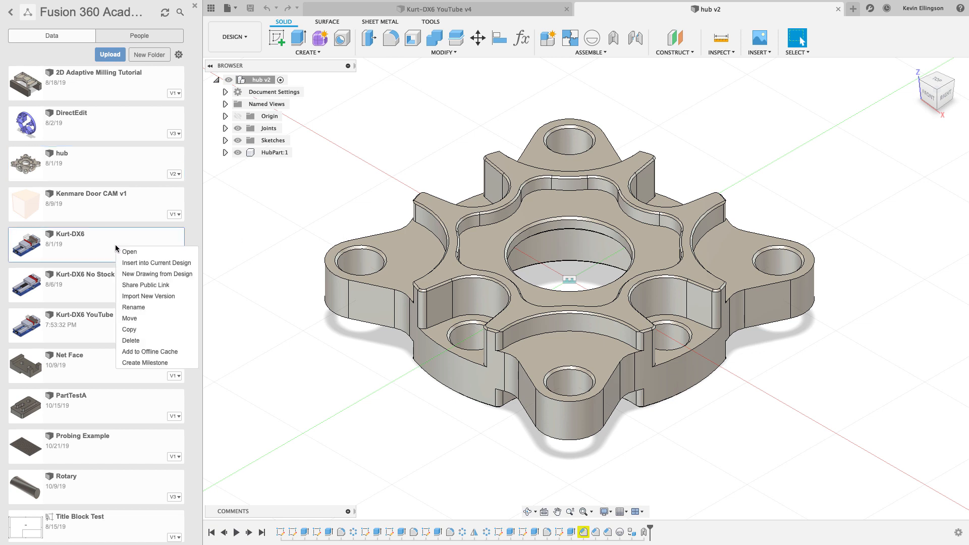
left_click(255, 242)
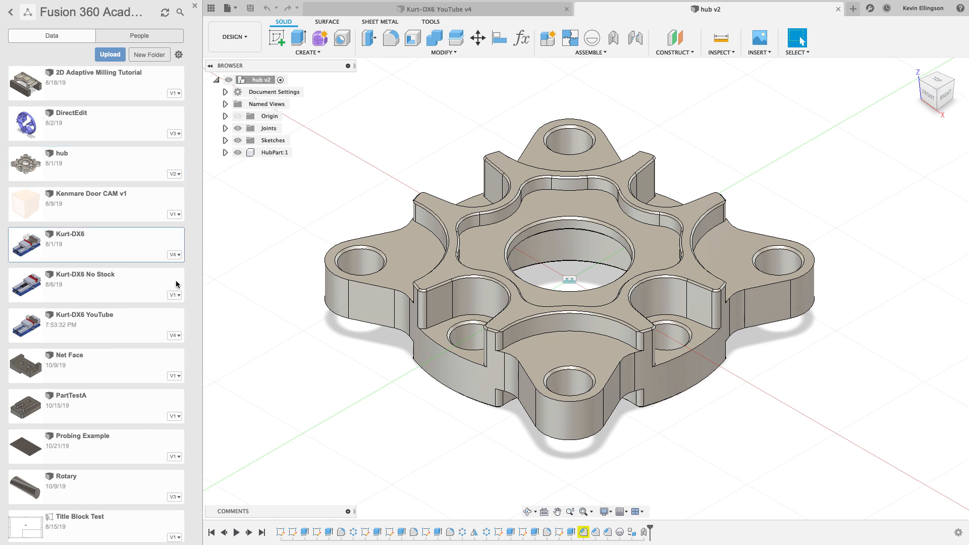
right_click(127, 325)
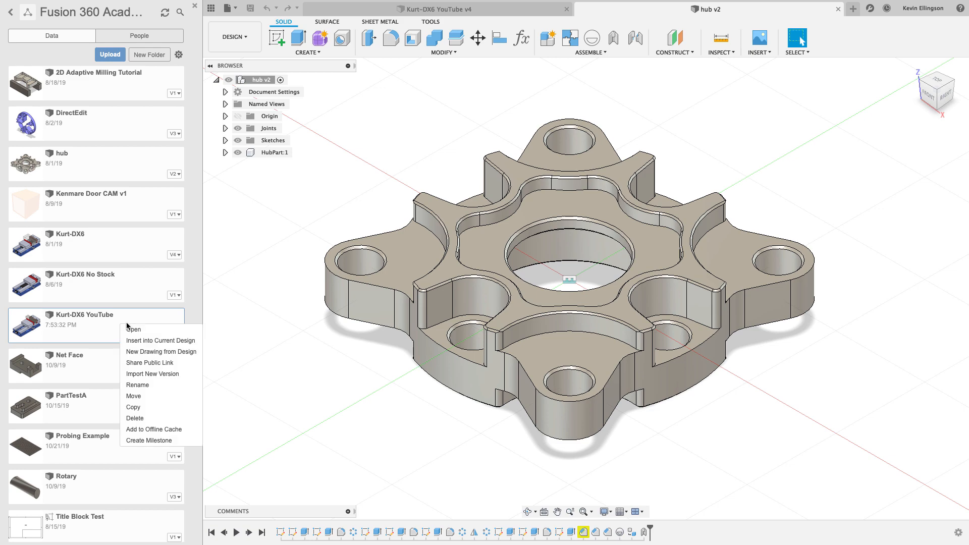
left_click(143, 341)
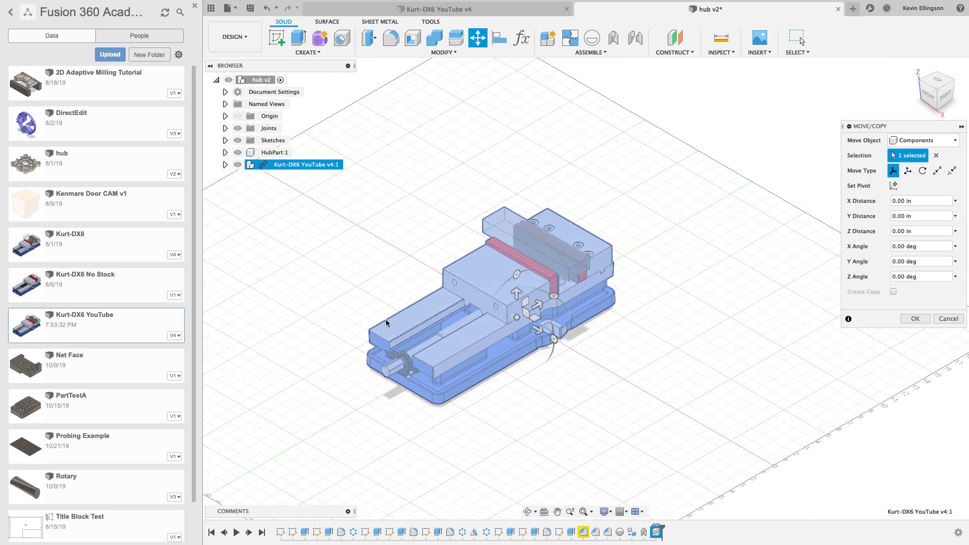
- Move the inserted vise -12 in along Z so it sits below the hub, and hide the project files
left_click_drag(521, 287, 542, 415)
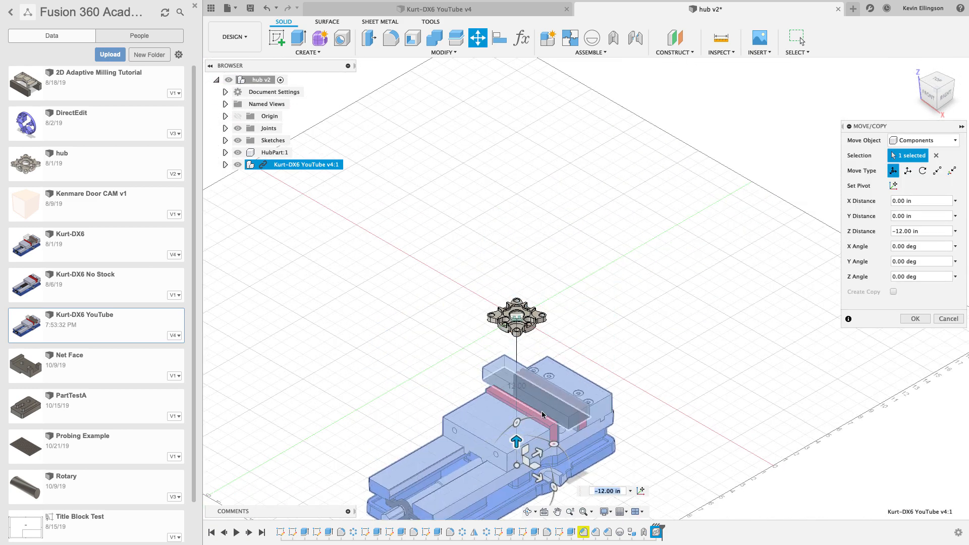
left_click(915, 319)
left_click(195, 6)
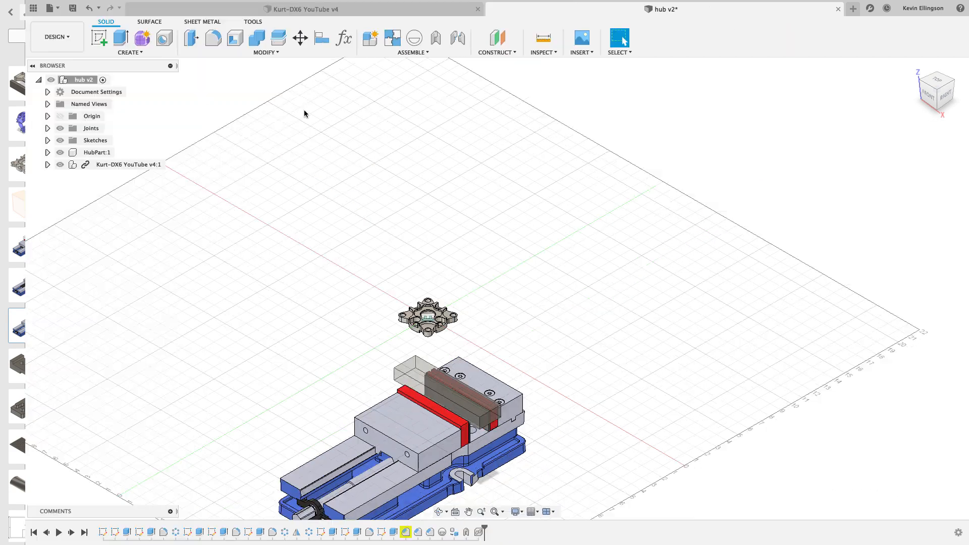
- Switch from the Design workspace to the Manufacture workspace for the hub and vise model
scroll(450, 214, "up", 3)
middle_click_drag(323, 389, 419, 234)
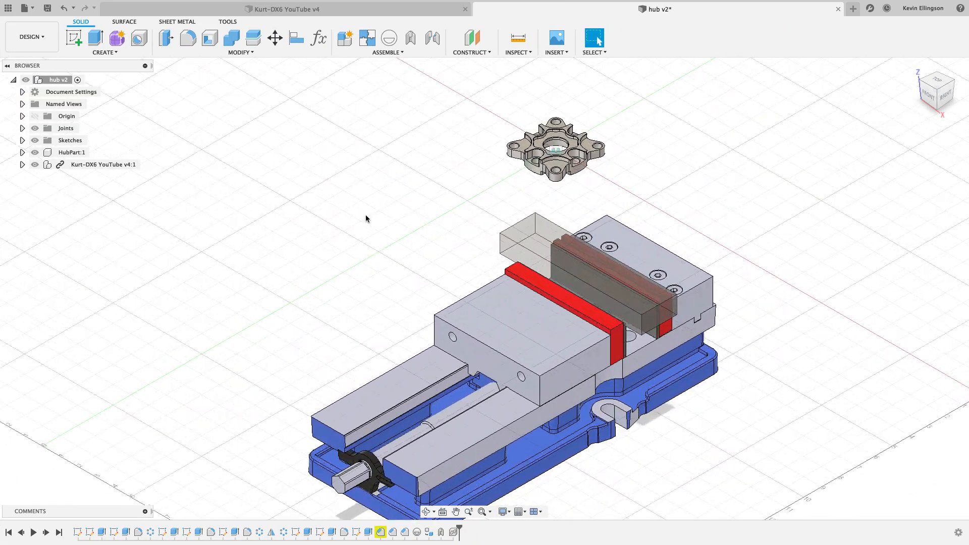
middle_click_drag(363, 216, 776, 133, "shift")
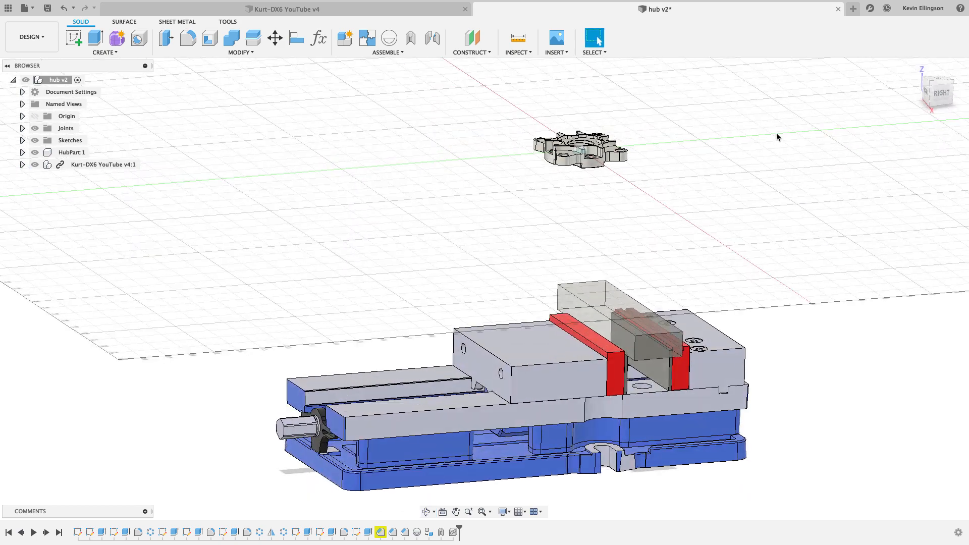
left_click(928, 80)
scroll(580, 222, "up", 10)
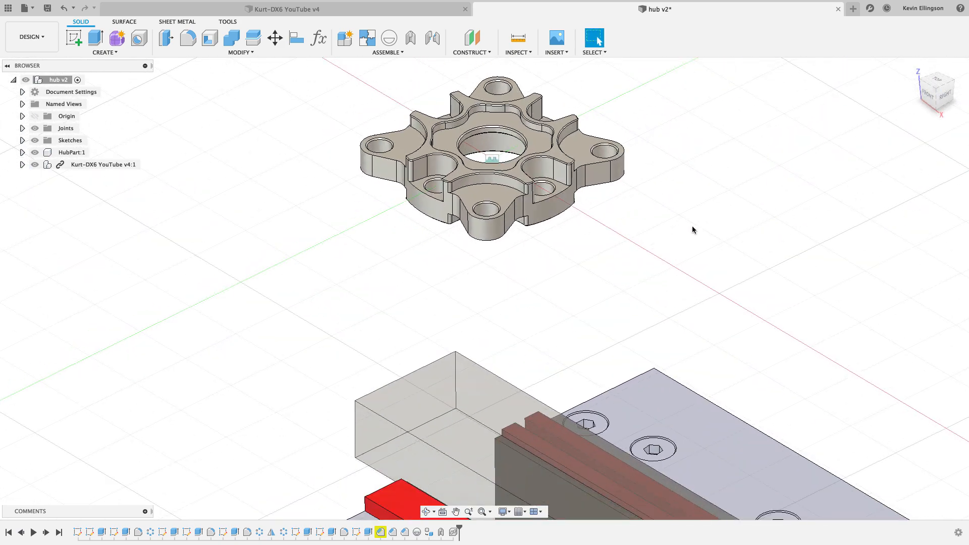
scroll(692, 226, "down", 8)
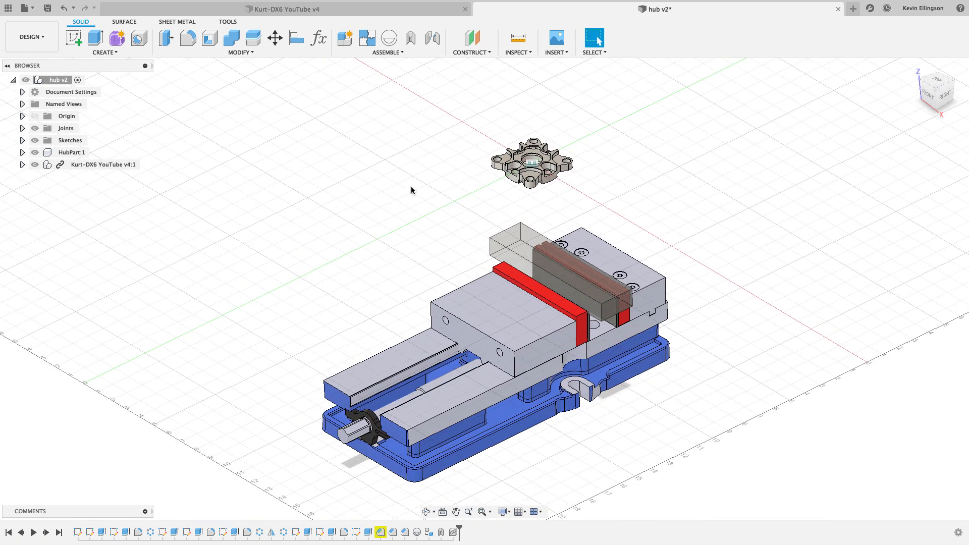
left_click(46, 41)
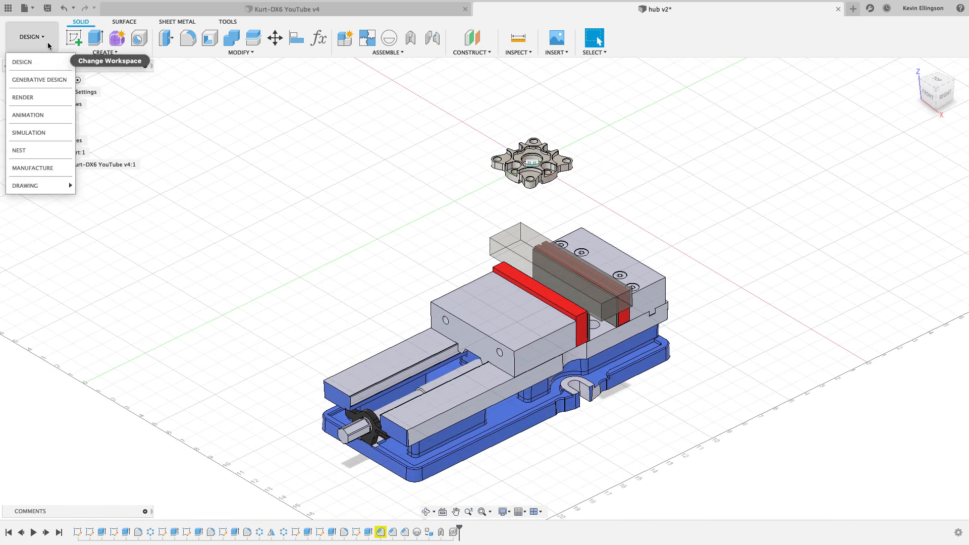
left_click(30, 149)
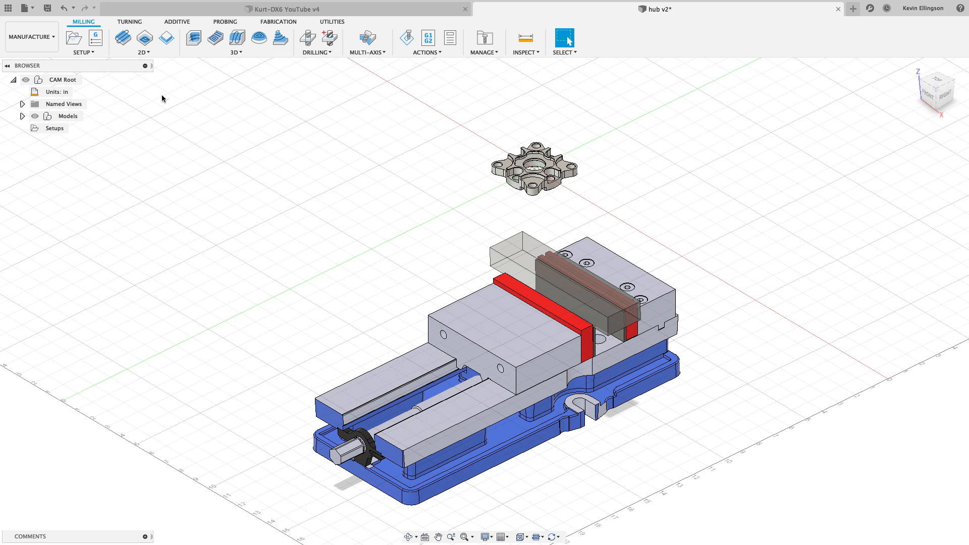
left_click(74, 37)
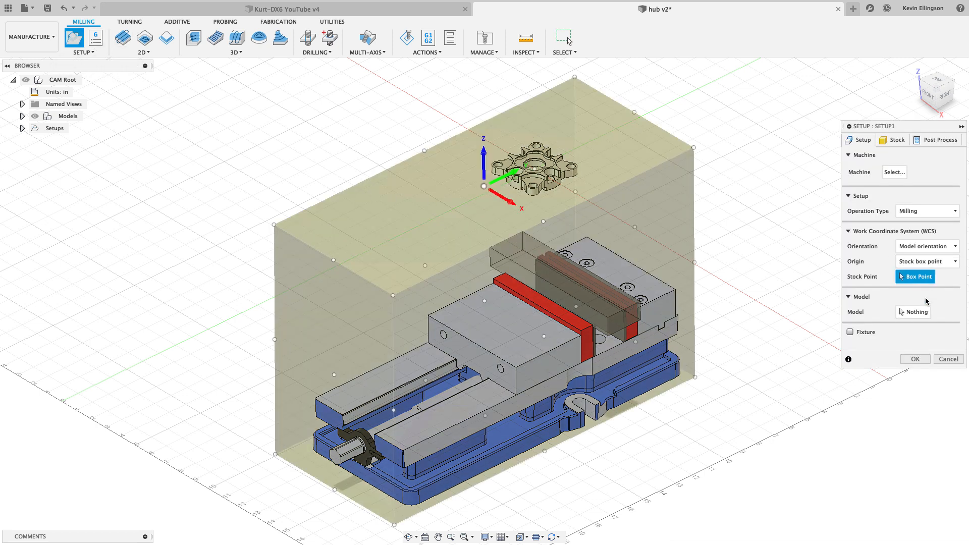
left_click(918, 313)
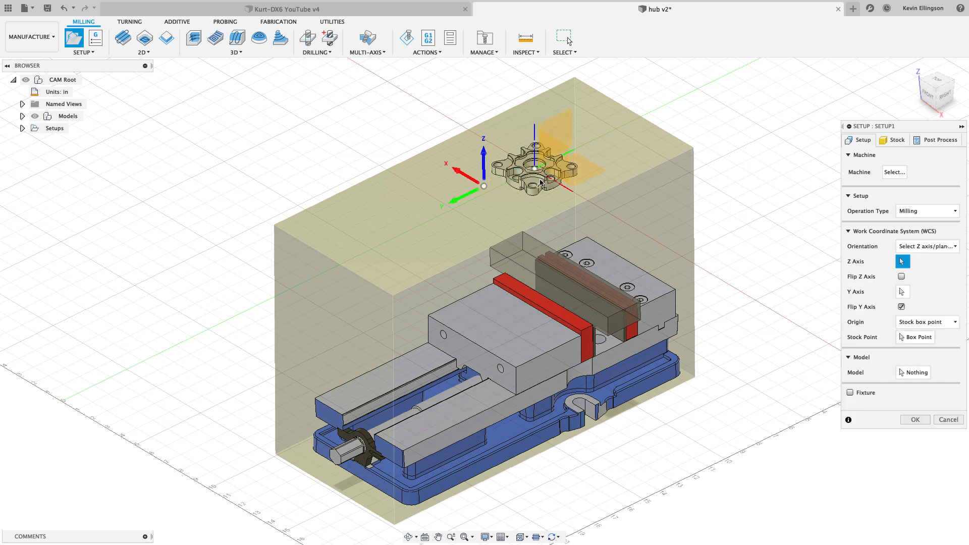
left_click(949, 419)
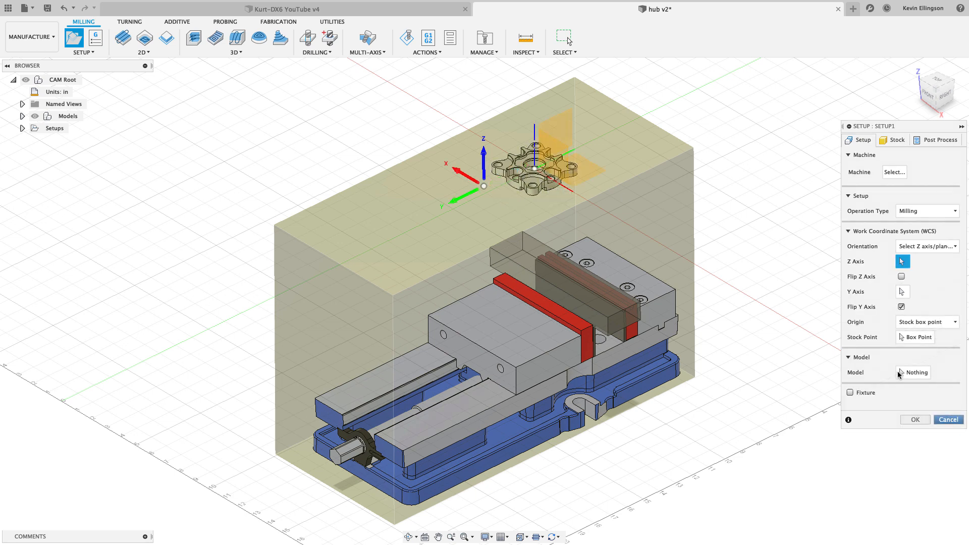
- Start a milling setup with the hub body as the model, examine its fixed size box stock dimensions, and cancel the setup
left_click(80, 37)
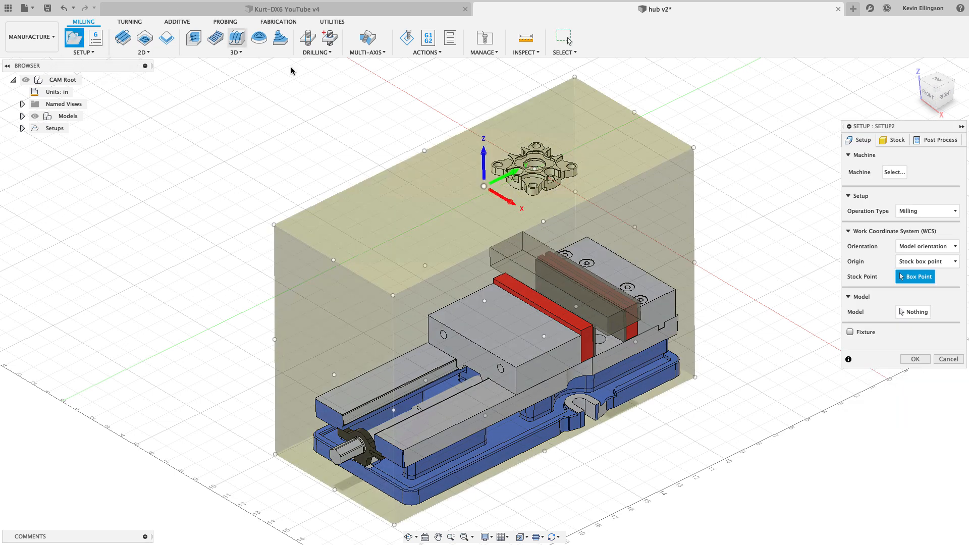
left_click(913, 311)
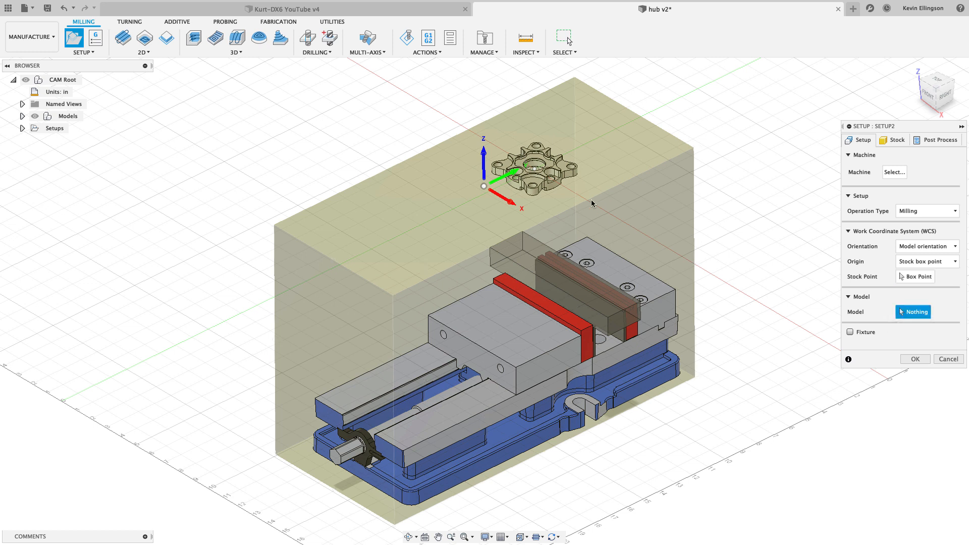
left_click(554, 186)
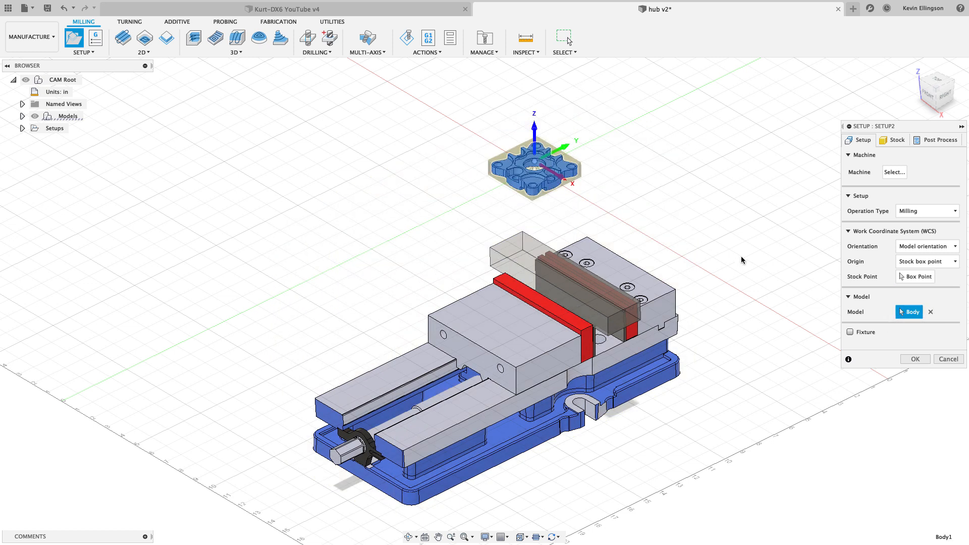
left_click(894, 140)
left_click(923, 170)
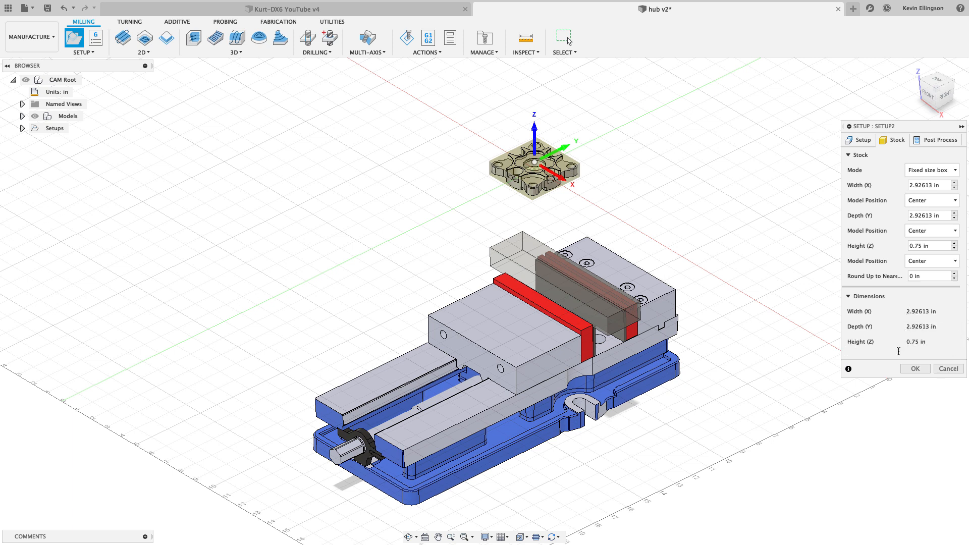
left_click(947, 369)
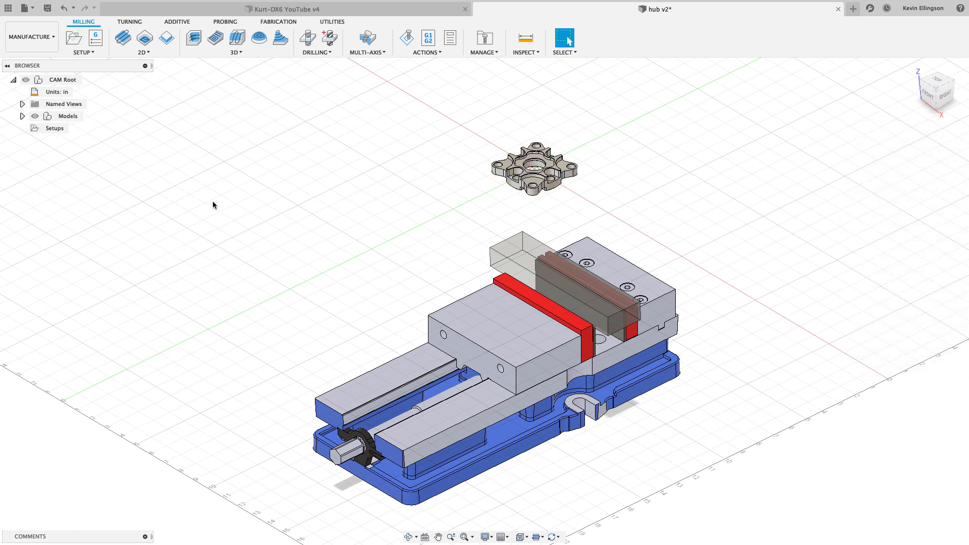
- Return to the Design workspace and break the link of the inserted Kurt-DX6 YouTube vise component
left_click(47, 41)
left_click(41, 57)
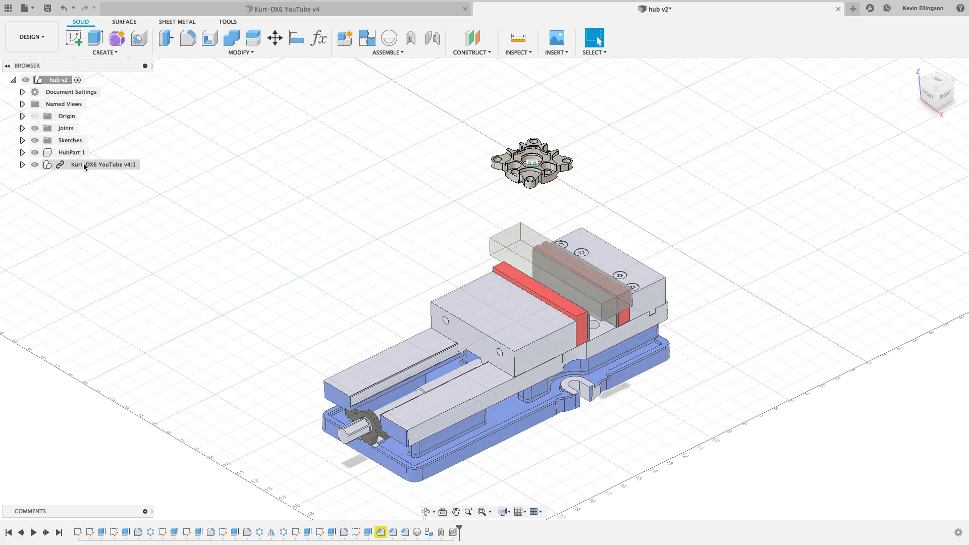
left_click(104, 164)
right_click(105, 165)
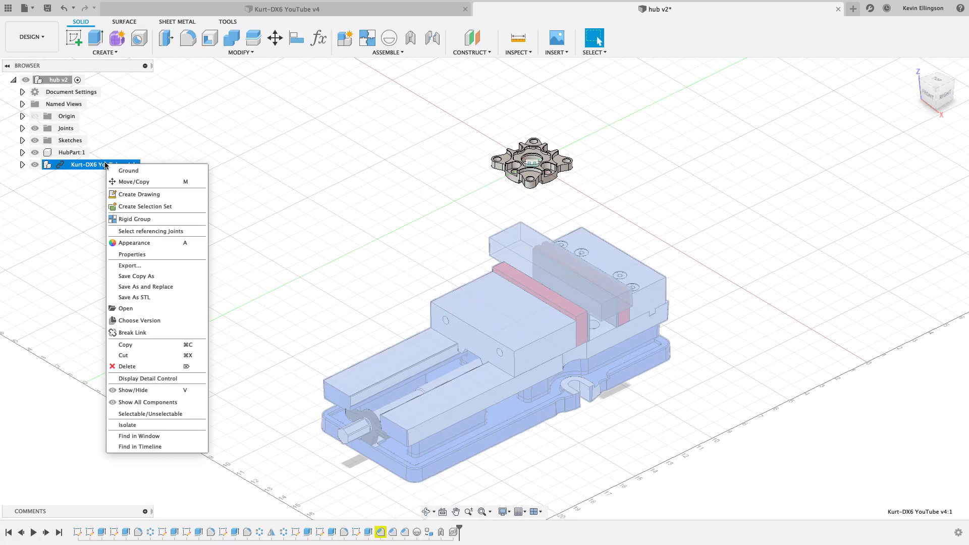
left_click(153, 334)
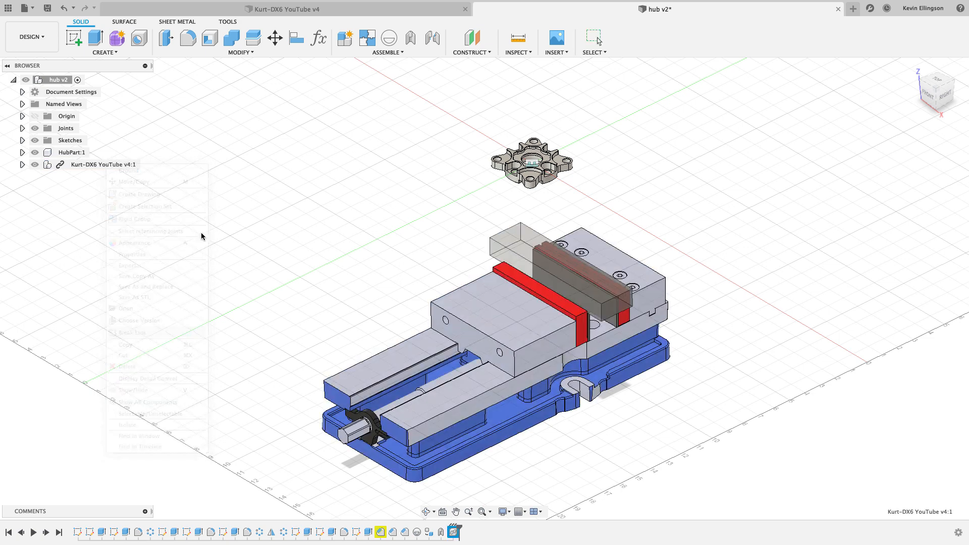
- Set the StockWidth and StockDepth user parameters to 3 in each
left_click(318, 38)
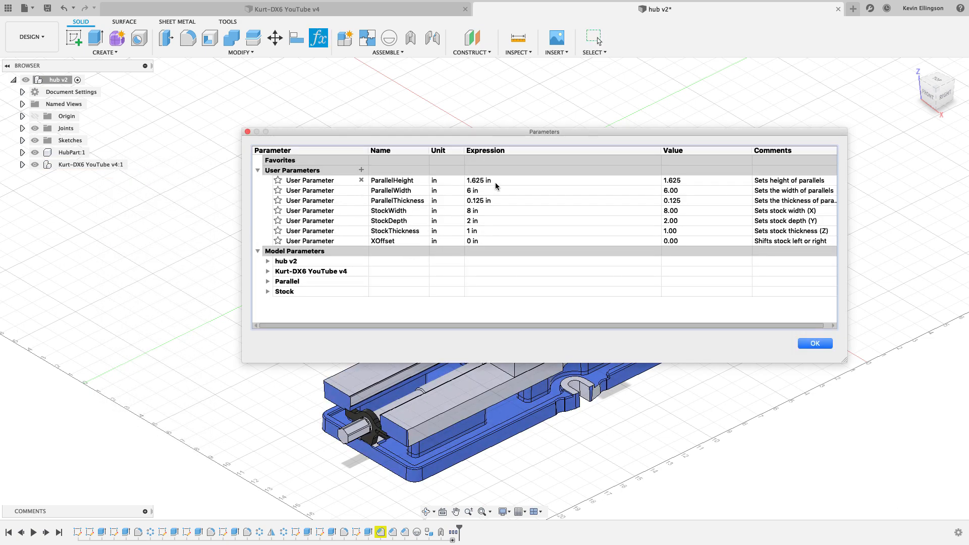
double_click(500, 181)
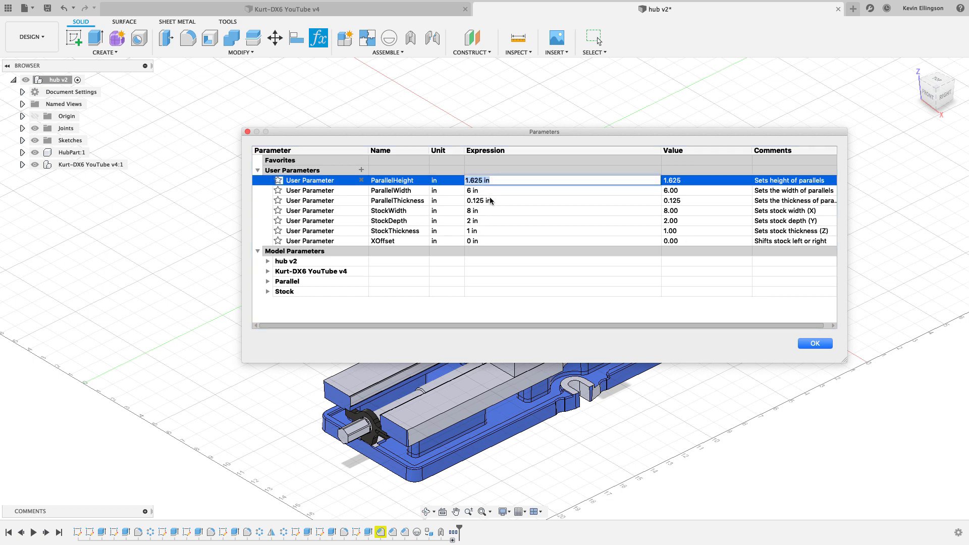
double_click(486, 210)
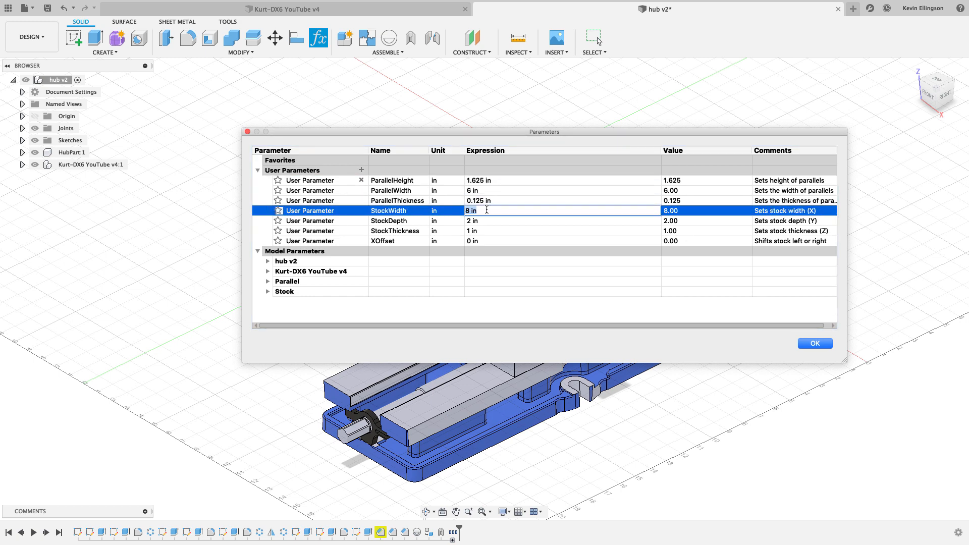
type("3")
double_click(496, 224)
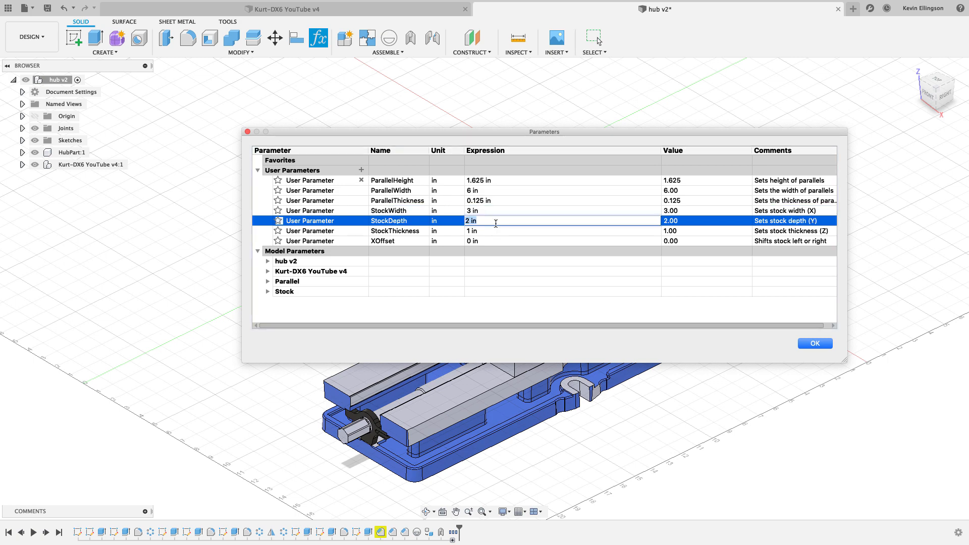
type("3")
double_click(495, 231)
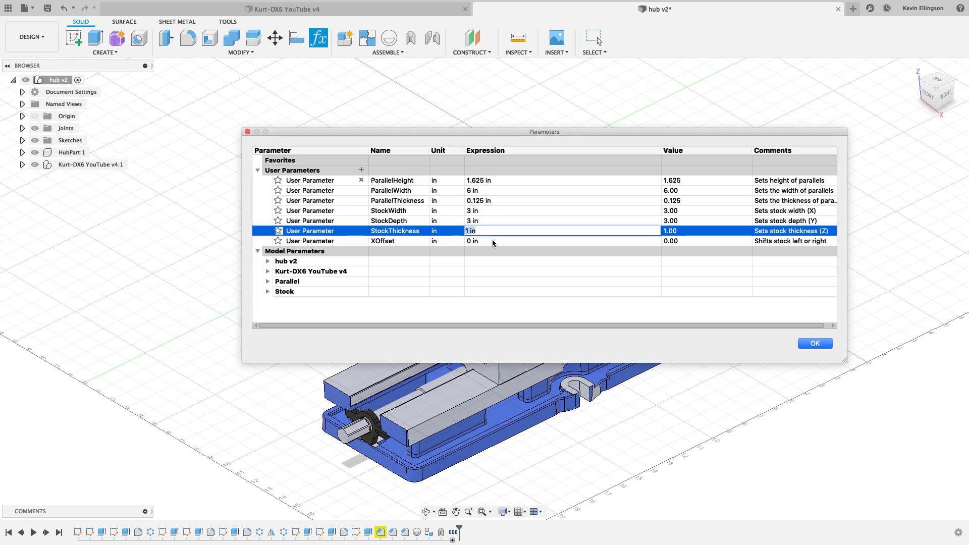
double_click(493, 242)
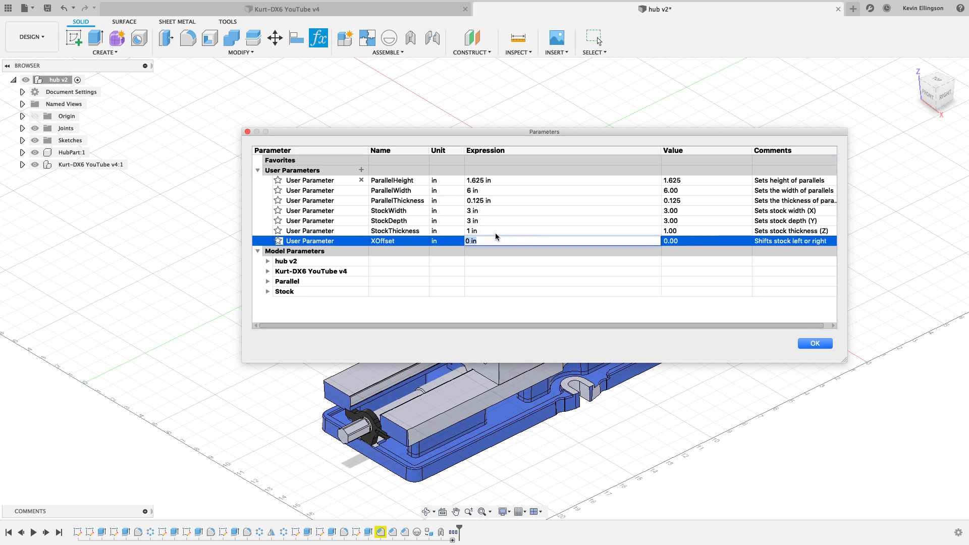
left_click(813, 344)
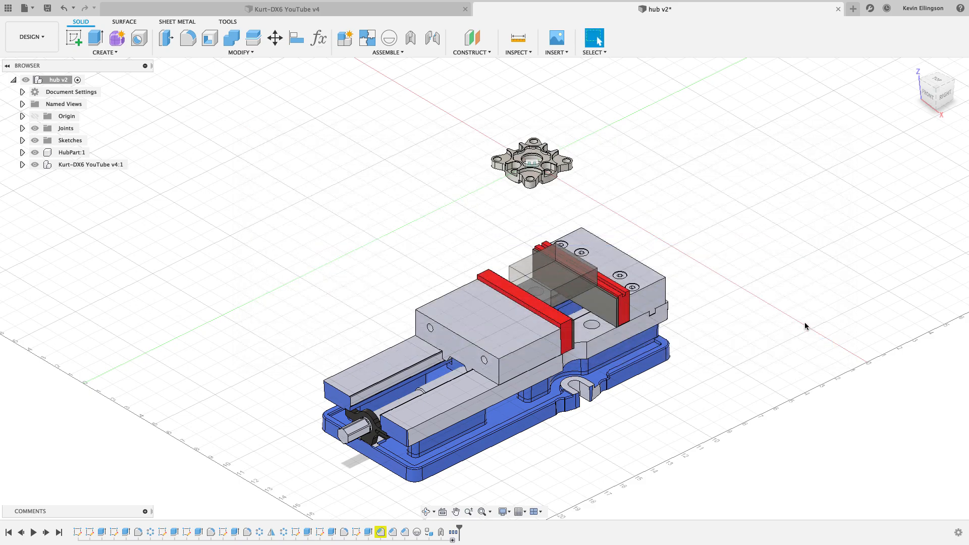
- Start a joint from the centre of the stock block's top face to the centre of the hub's top
middle_click_drag(750, 286, 721, 268, "shift")
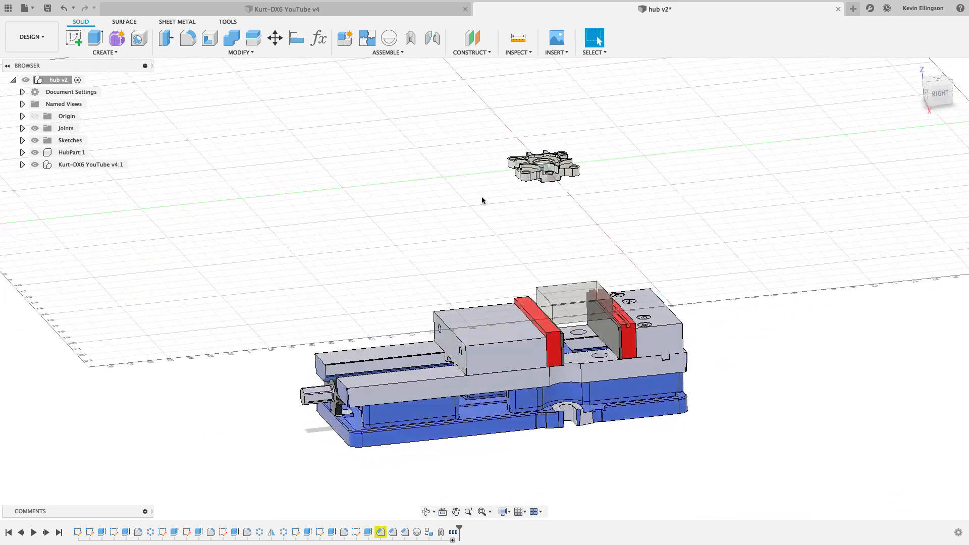
scroll(455, 161, "up", 5)
scroll(448, 152, "down", 5)
scroll(557, 313, "up", 3)
middle_click_drag(493, 216, 491, 262)
scroll(420, 115, "down", 2)
left_click(432, 38)
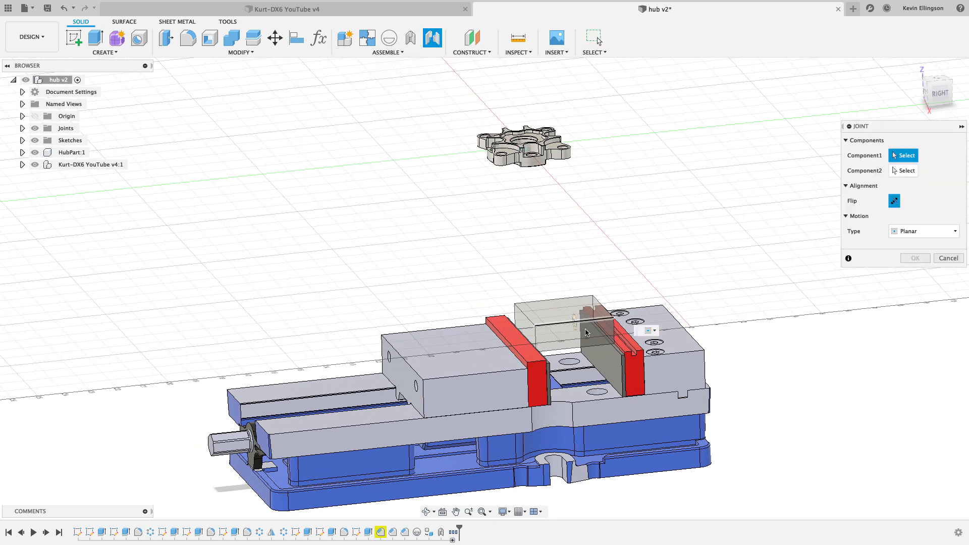
scroll(569, 313, "up", 3)
left_click(569, 313)
scroll(545, 266, "down", 4)
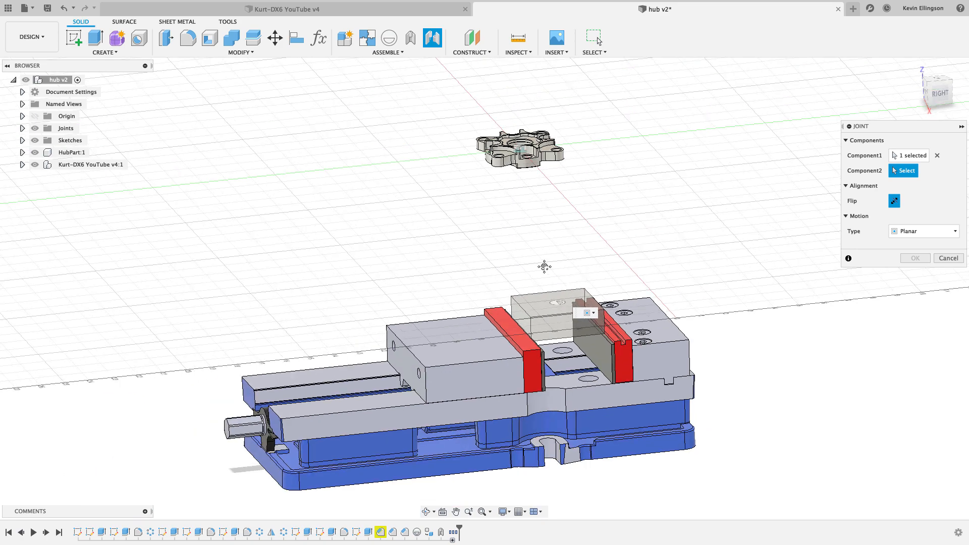
scroll(580, 311, "up", 8)
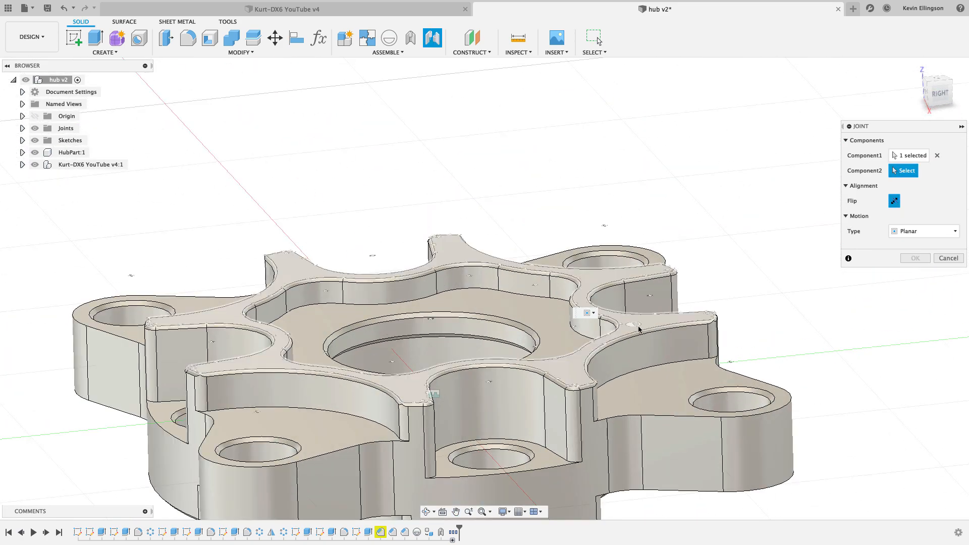
middle_click_drag(584, 313, 650, 347, "shift")
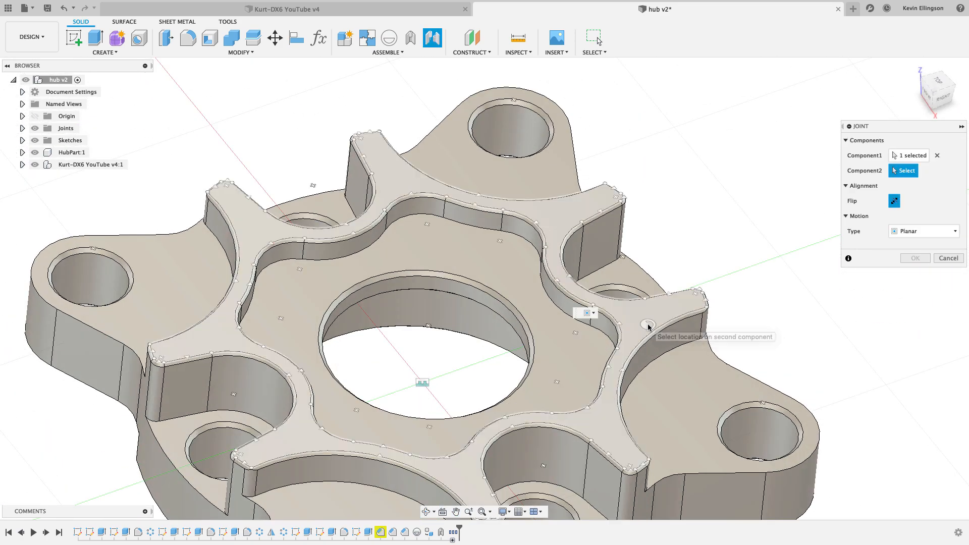
left_click(447, 325)
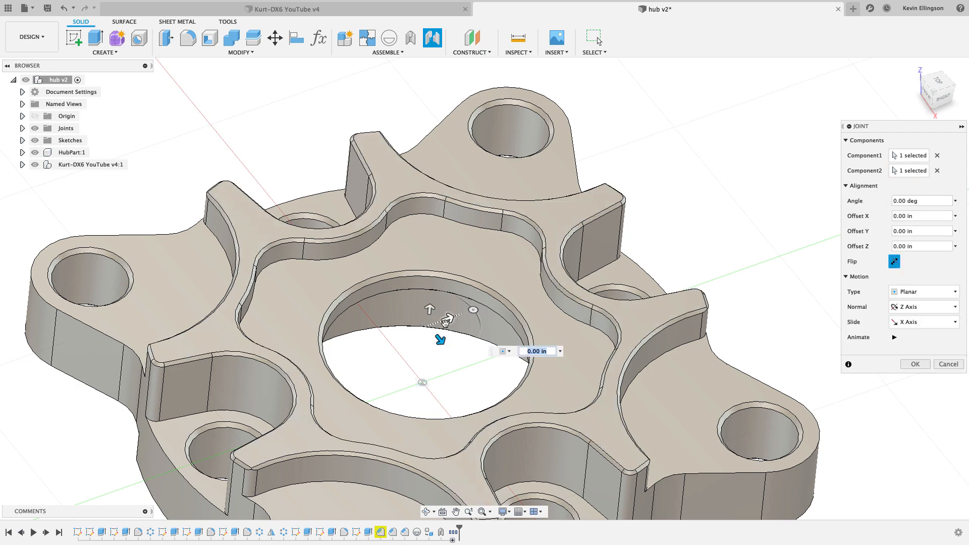
- Set the stock-to-hub joint's motion type to Rigid and flip its direction so the stock block encloses the hub
left_click(943, 98)
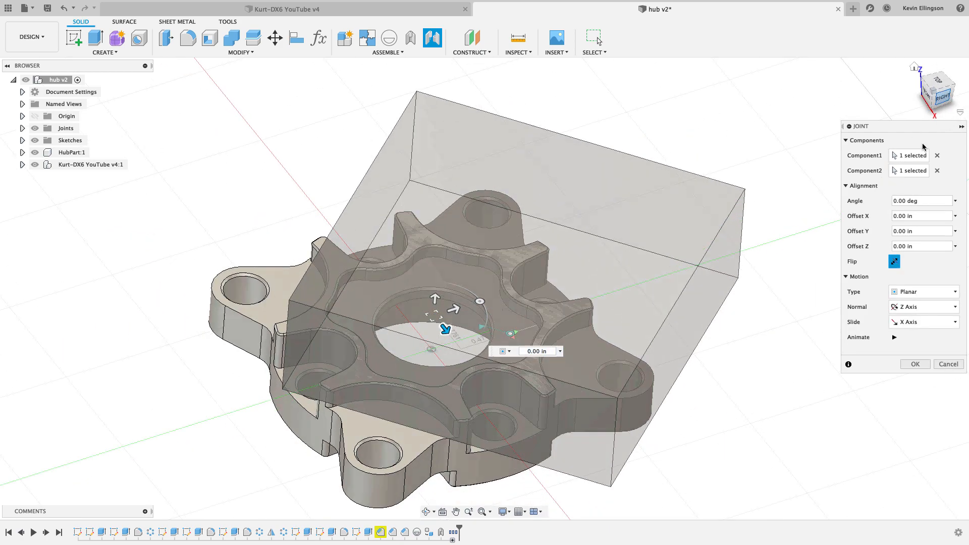
left_click(919, 294)
left_click(910, 305)
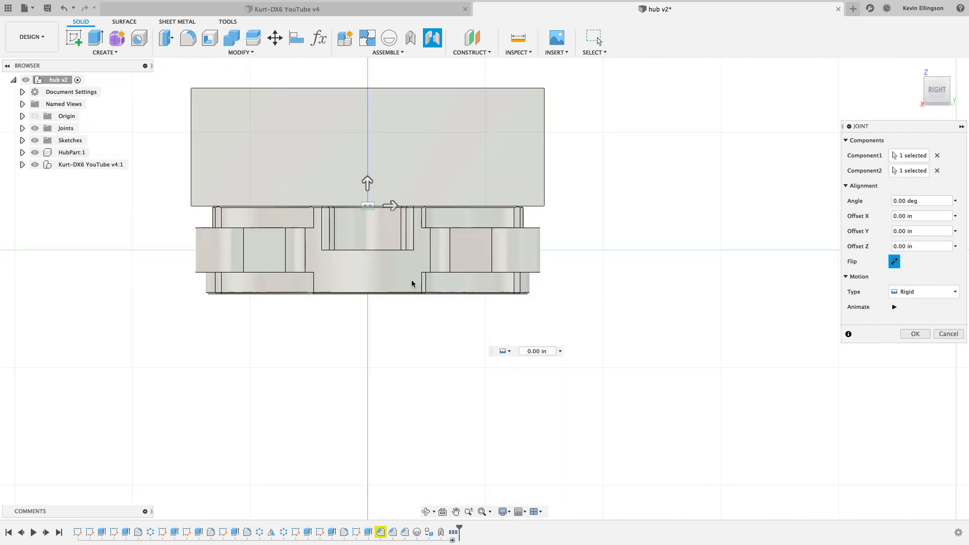
left_click(894, 261)
- Offset the stock 0.02 in along Z above the hub's top and complete the joint
left_click_drag(370, 186, 369, 176)
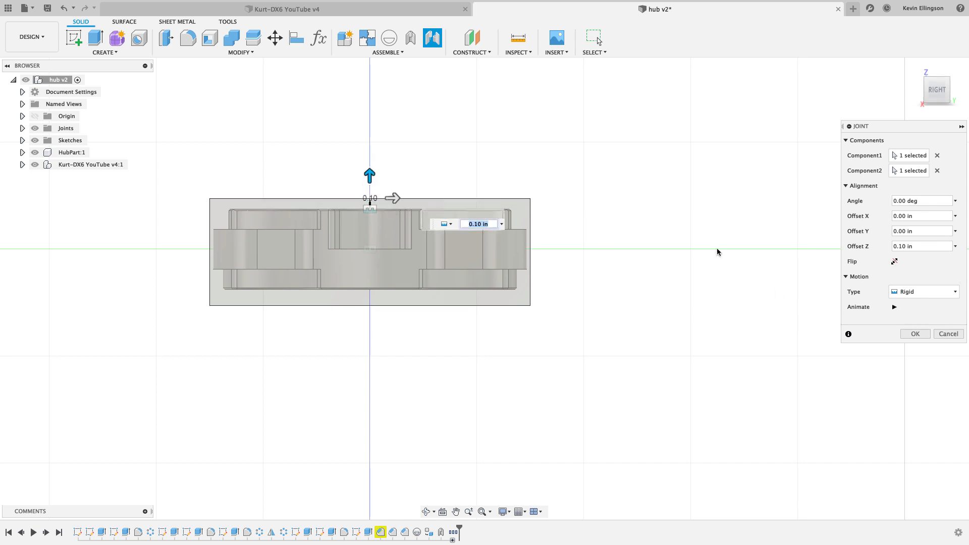
left_click(934, 246)
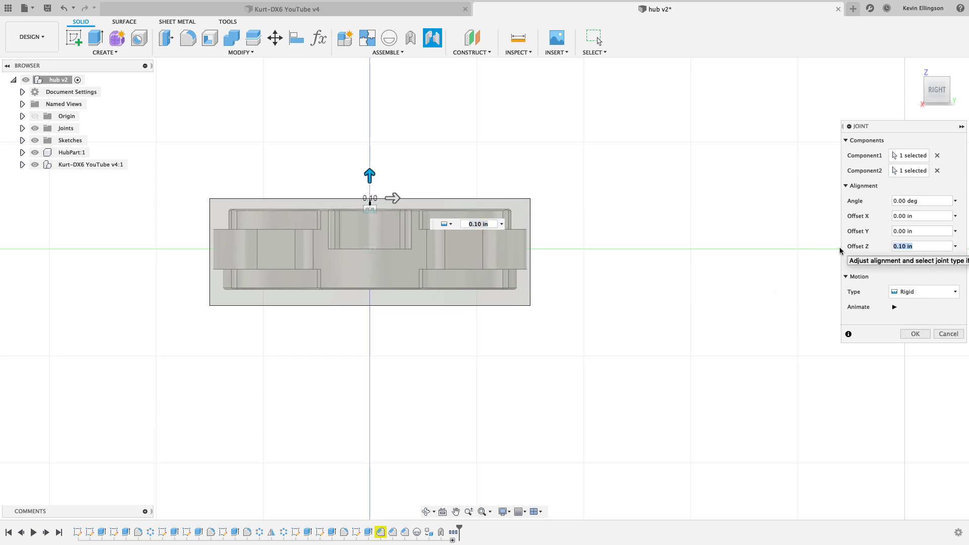
type(".02")
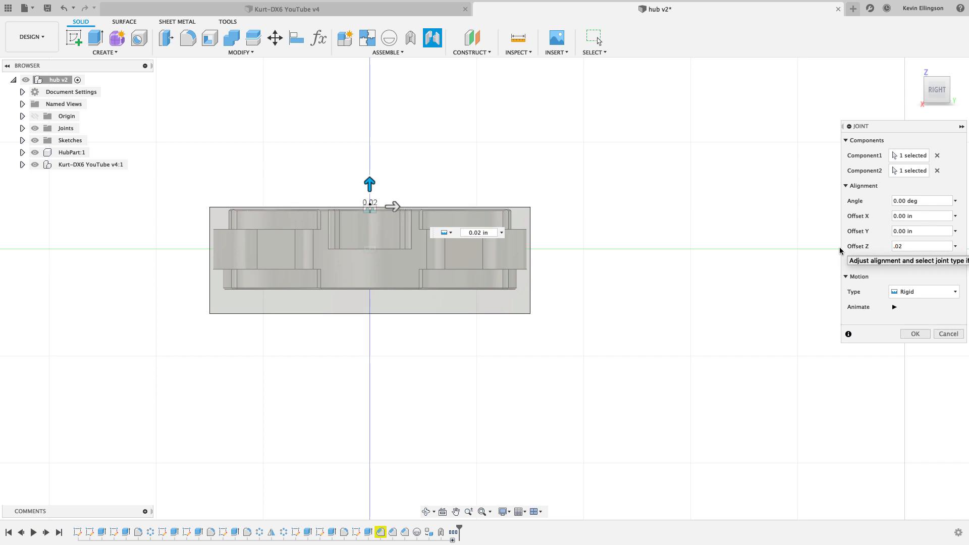
left_click(915, 334)
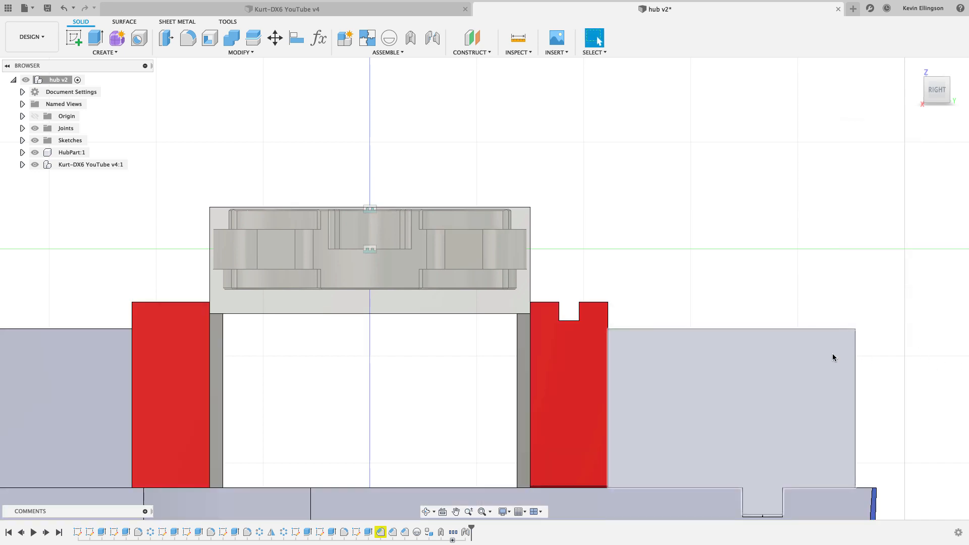
- Examine how the hub sits inside the stock and how the vise jaws and parallels hold the block, from the side and in isometric view
left_click(929, 83)
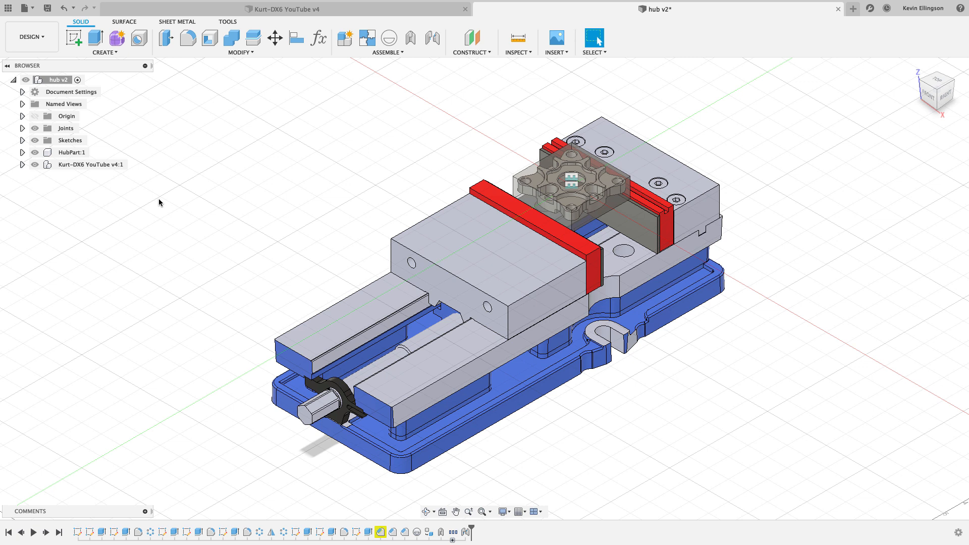
left_click(947, 97)
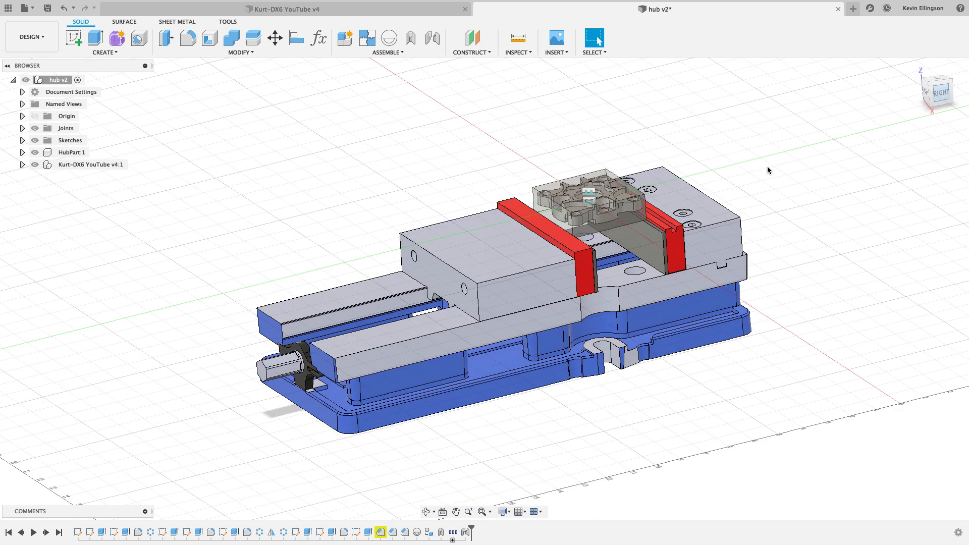
scroll(613, 224, "up", 10)
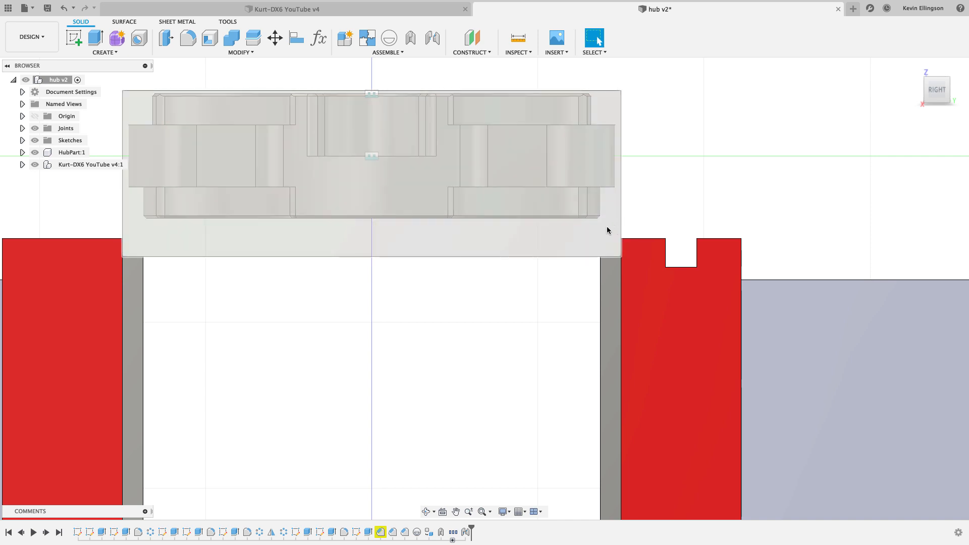
scroll(607, 230, "down", 2)
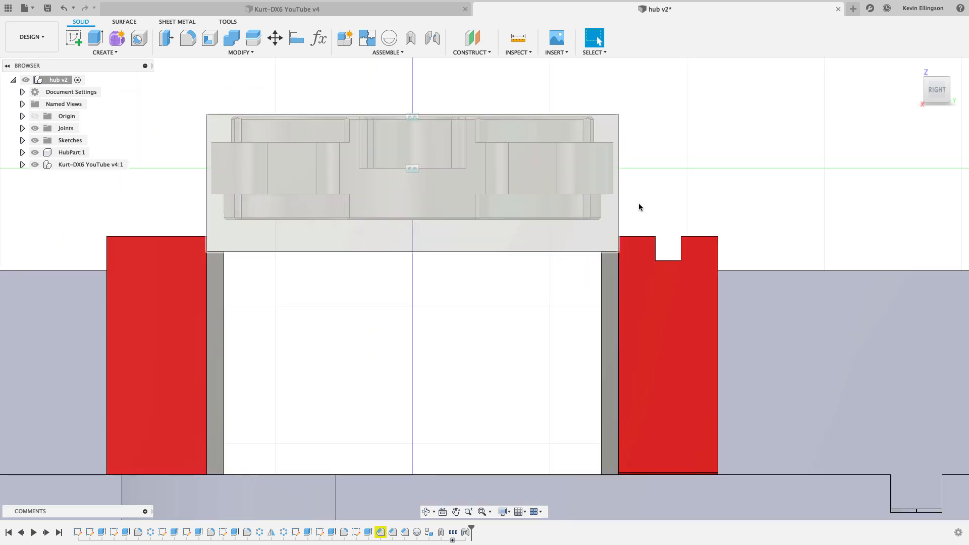
scroll(639, 192, "down", 3)
middle_click_drag(632, 183, 665, 198, "shift")
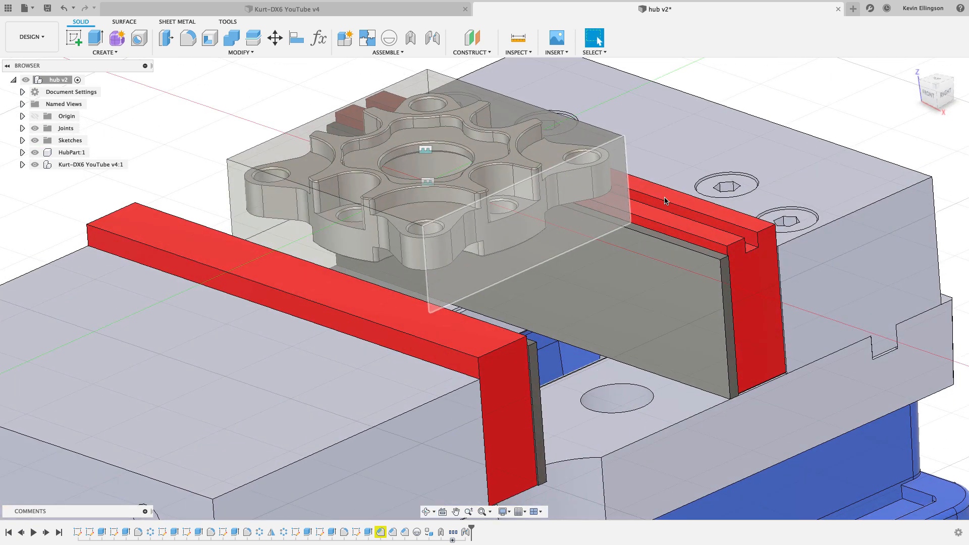
left_click(937, 89)
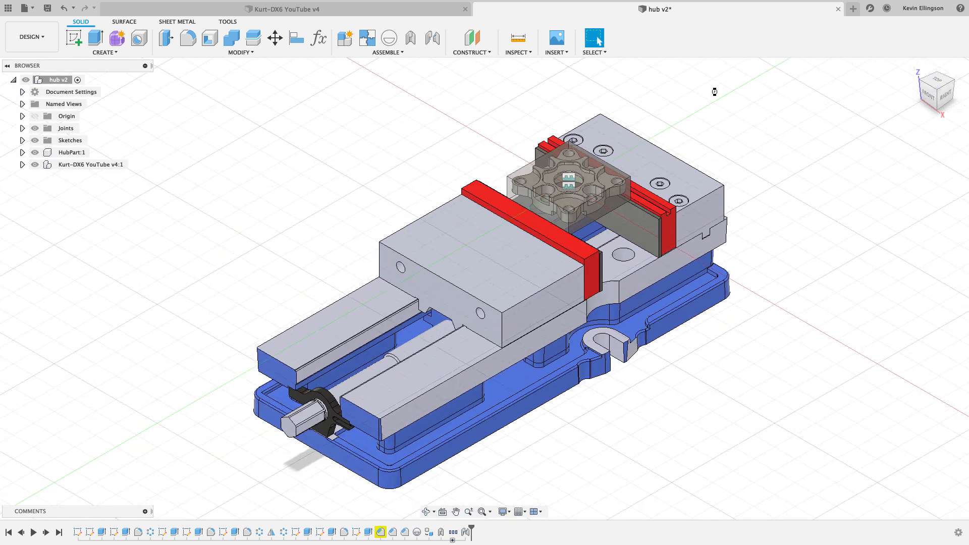
- Close the hub design and create a new blank design
left_click(836, 9)
left_click(457, 284)
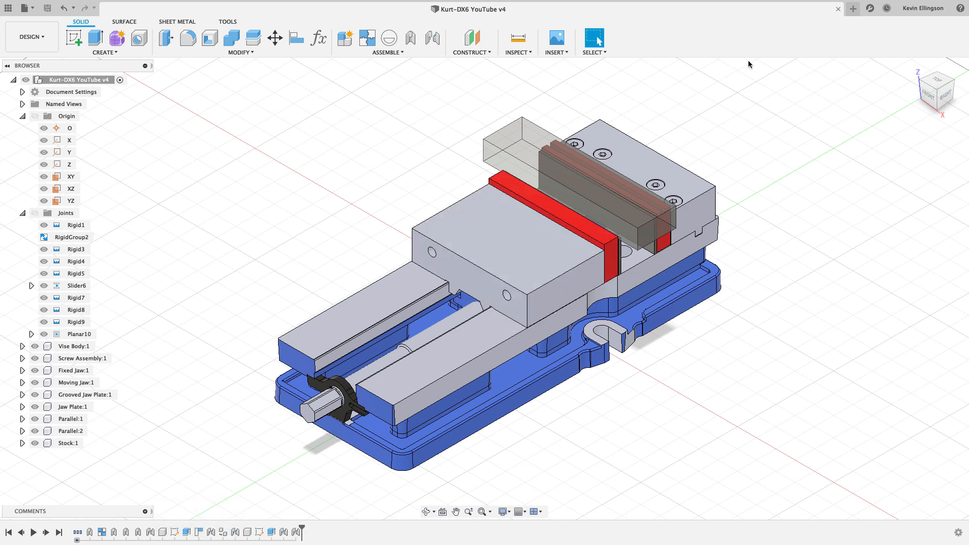
left_click(852, 9)
- Return to the Kurt-DX6 YouTube v4 design and delete the moving jaw's captured position feature, Position1, from its history
left_click(452, 12)
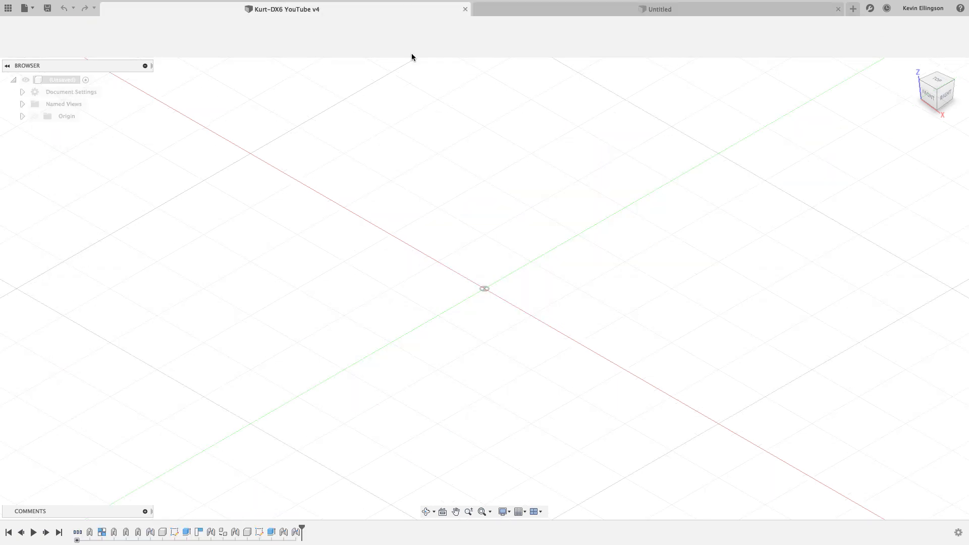
right_click(187, 532)
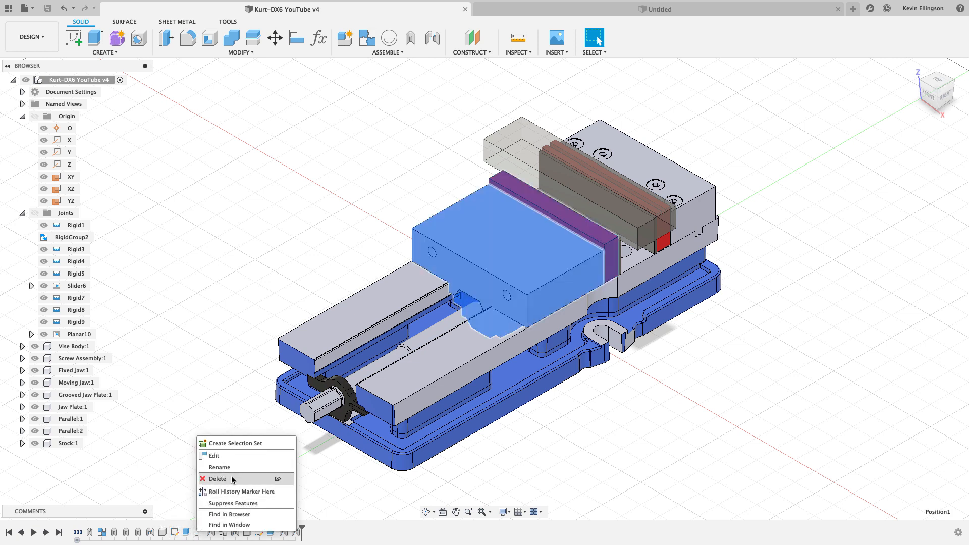
left_click(218, 479)
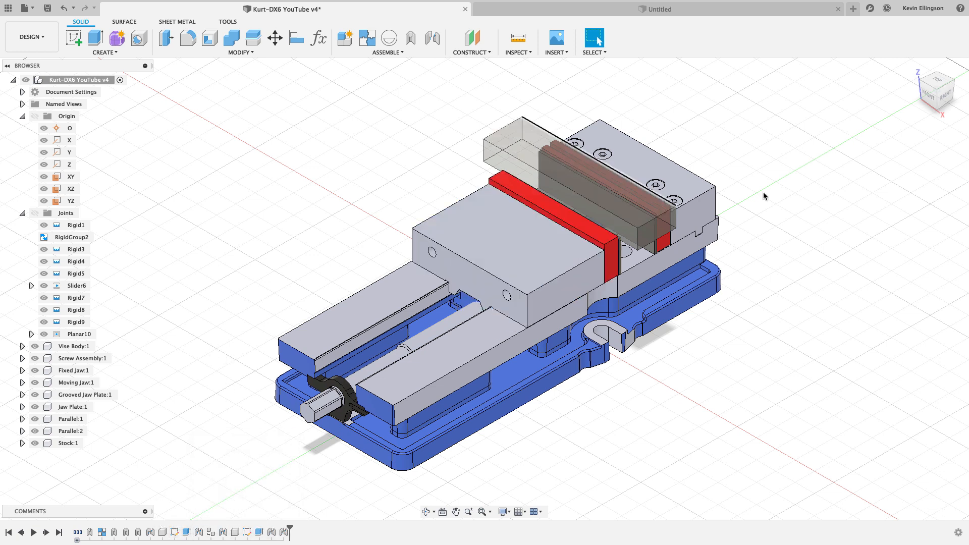